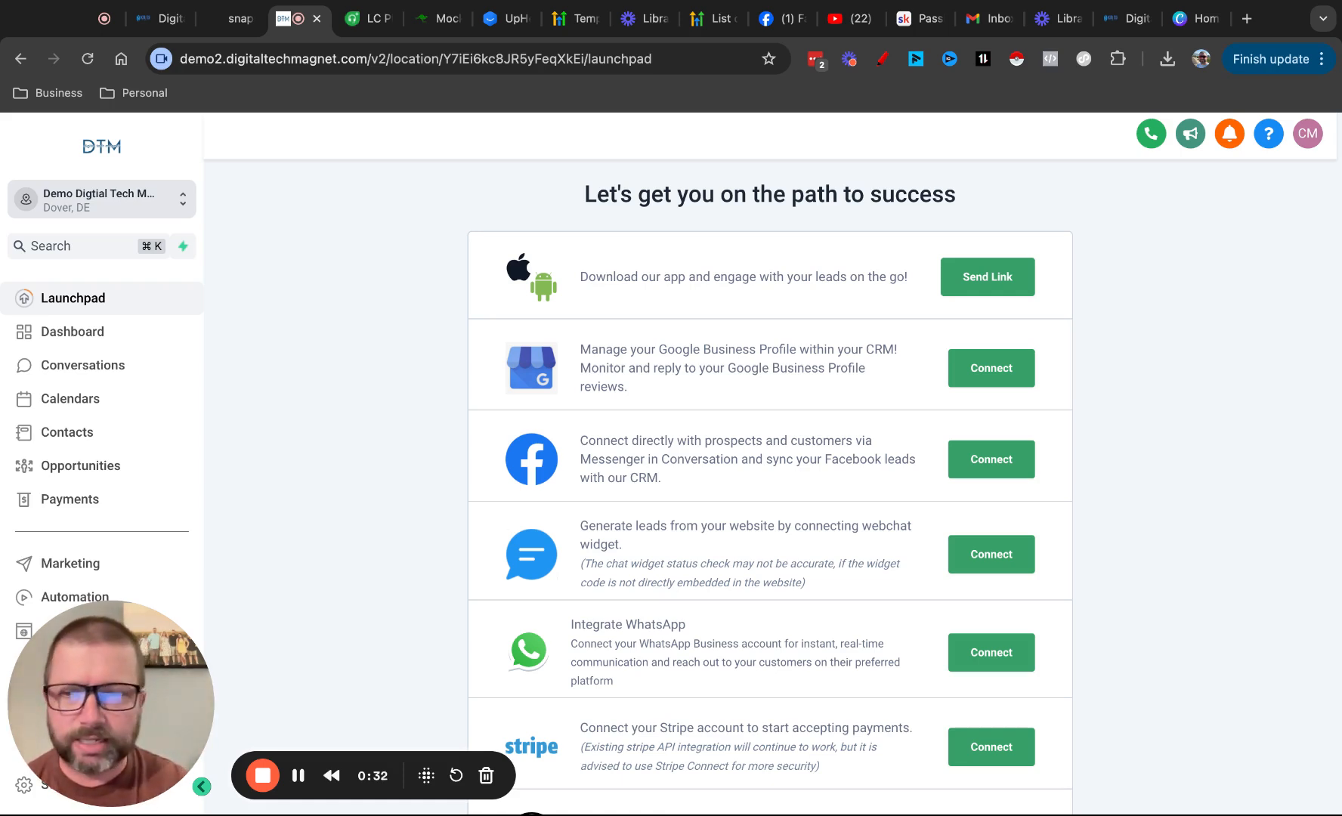
Create a new funnel from blank named "Awesome Demo Funnel" in the Sites area
scroll(81, 419, down, 3)
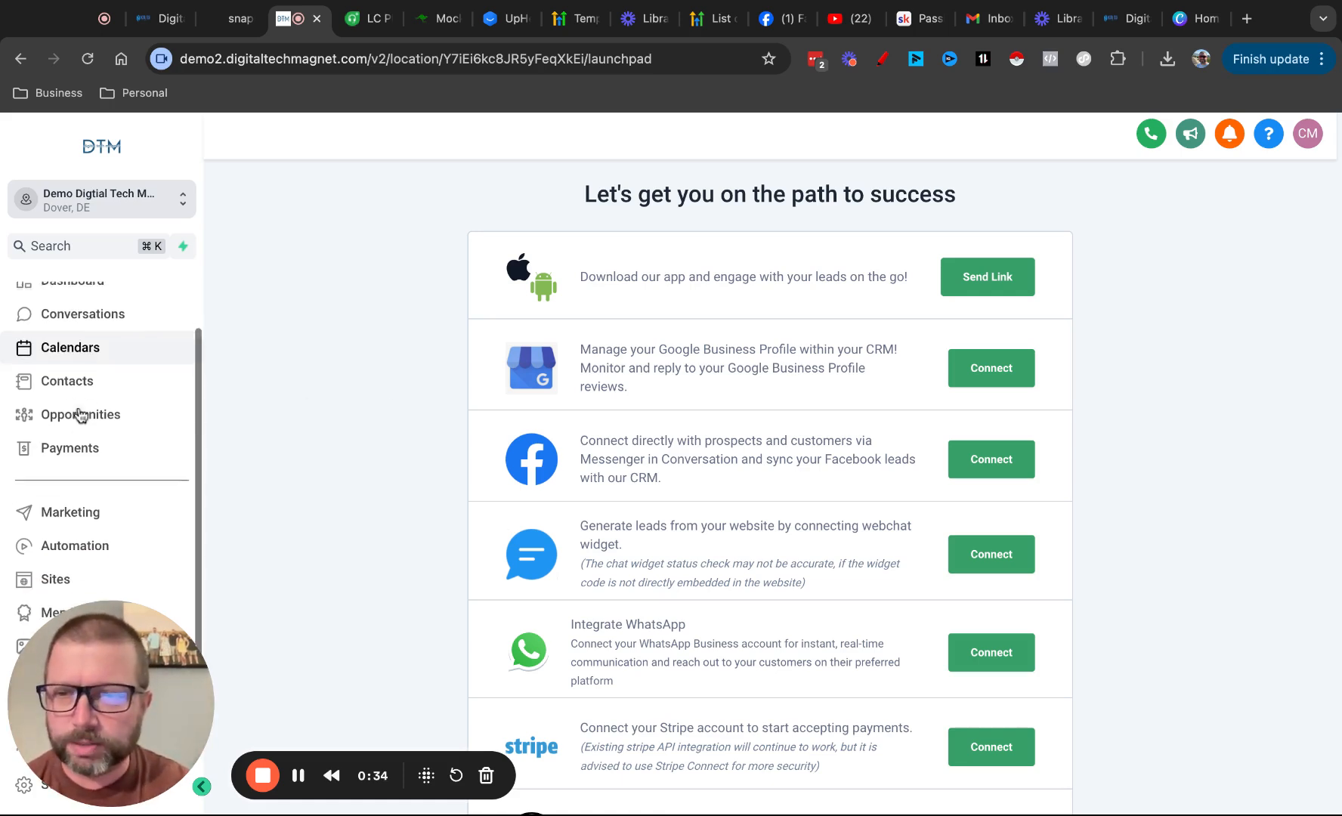
click(55, 564)
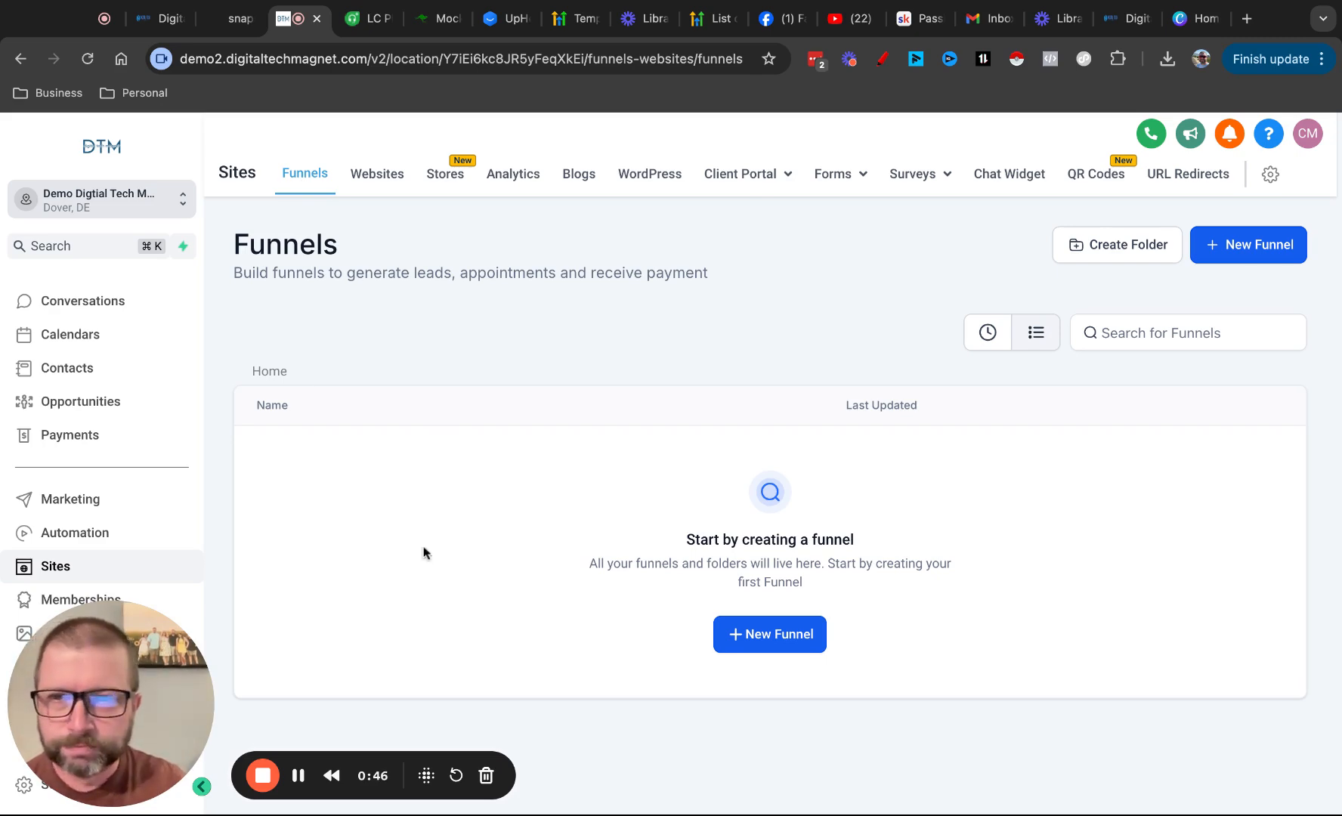
click(770, 649)
click(481, 492)
text(A)
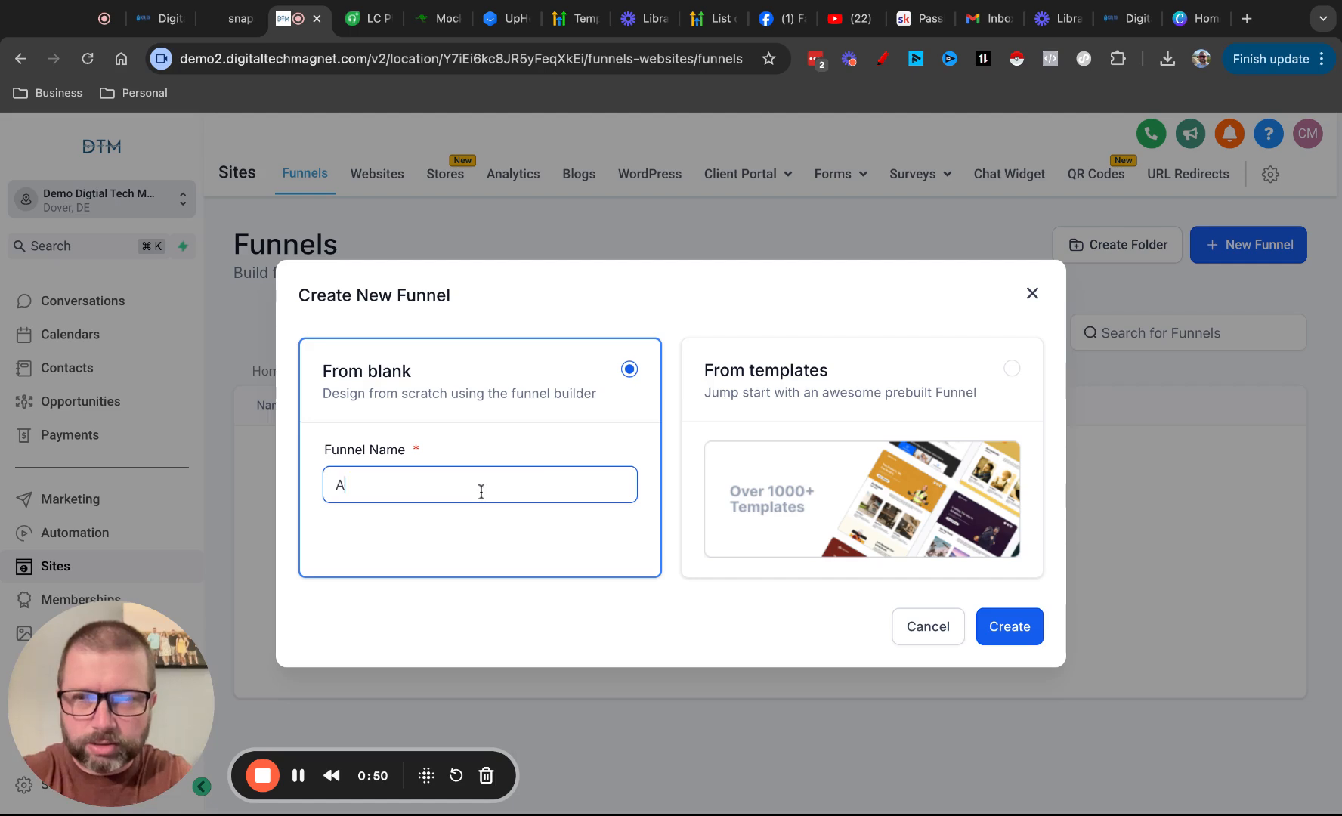
text(wesome Demo Funnel)
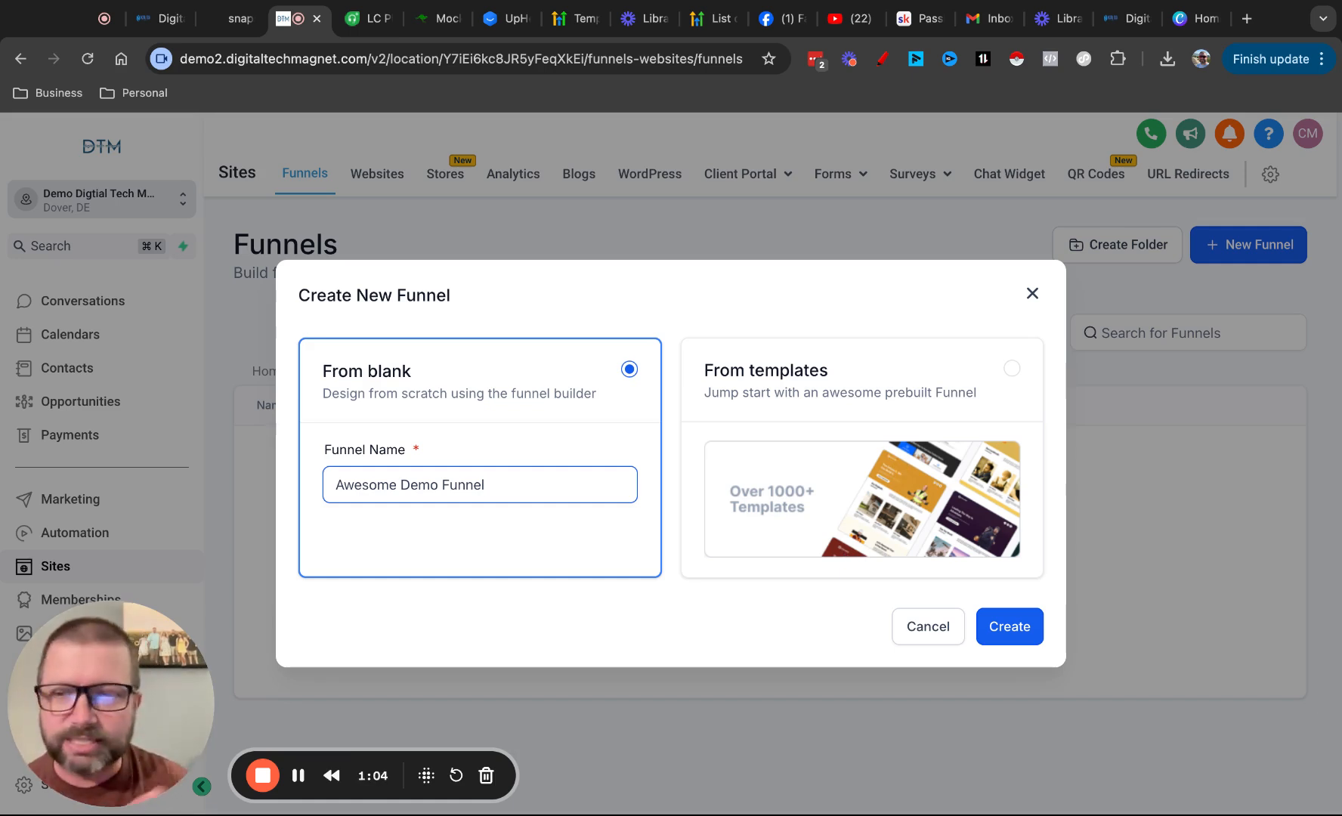
click(993, 627)
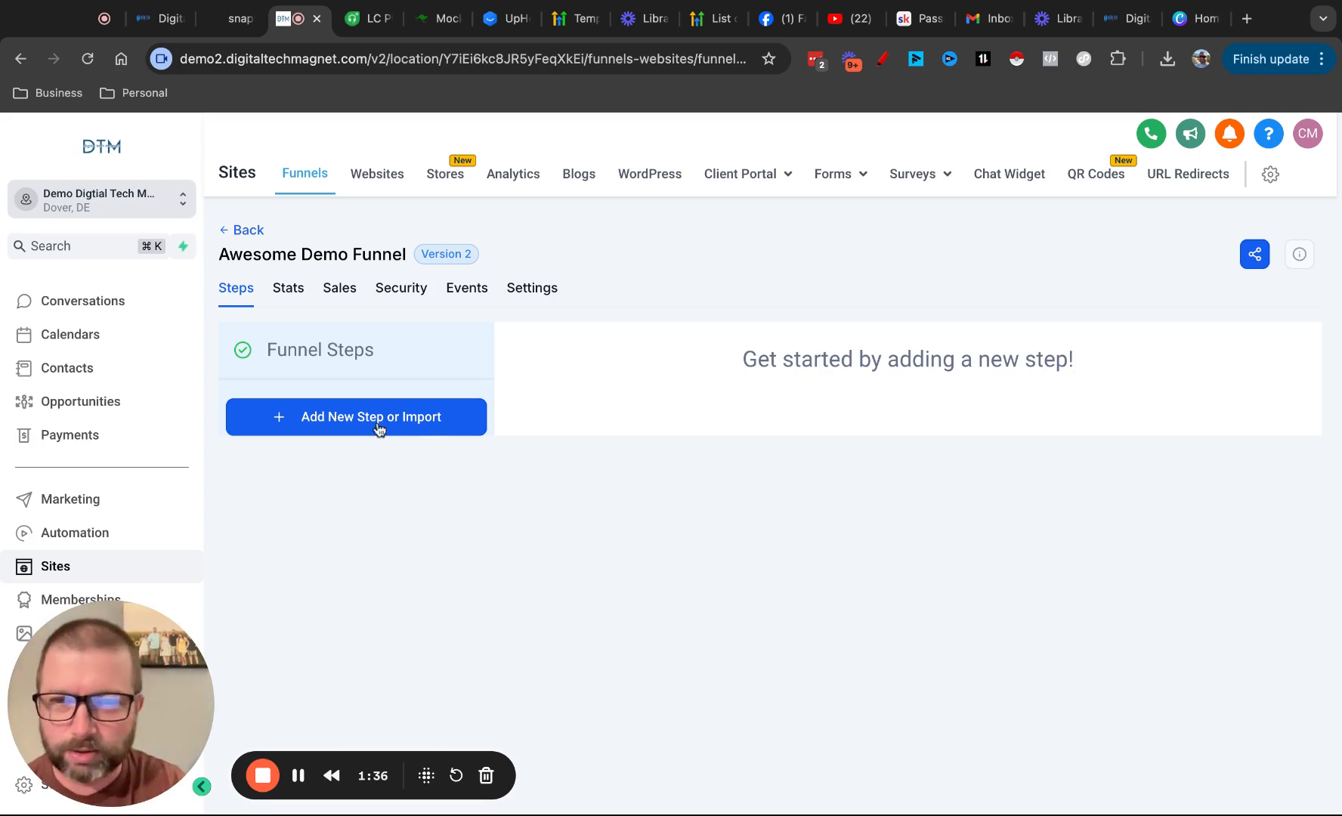
Add a funnel step named "Home" with the path "/home" and create its control page from blank
click(326, 425)
click(559, 382)
text(Home)
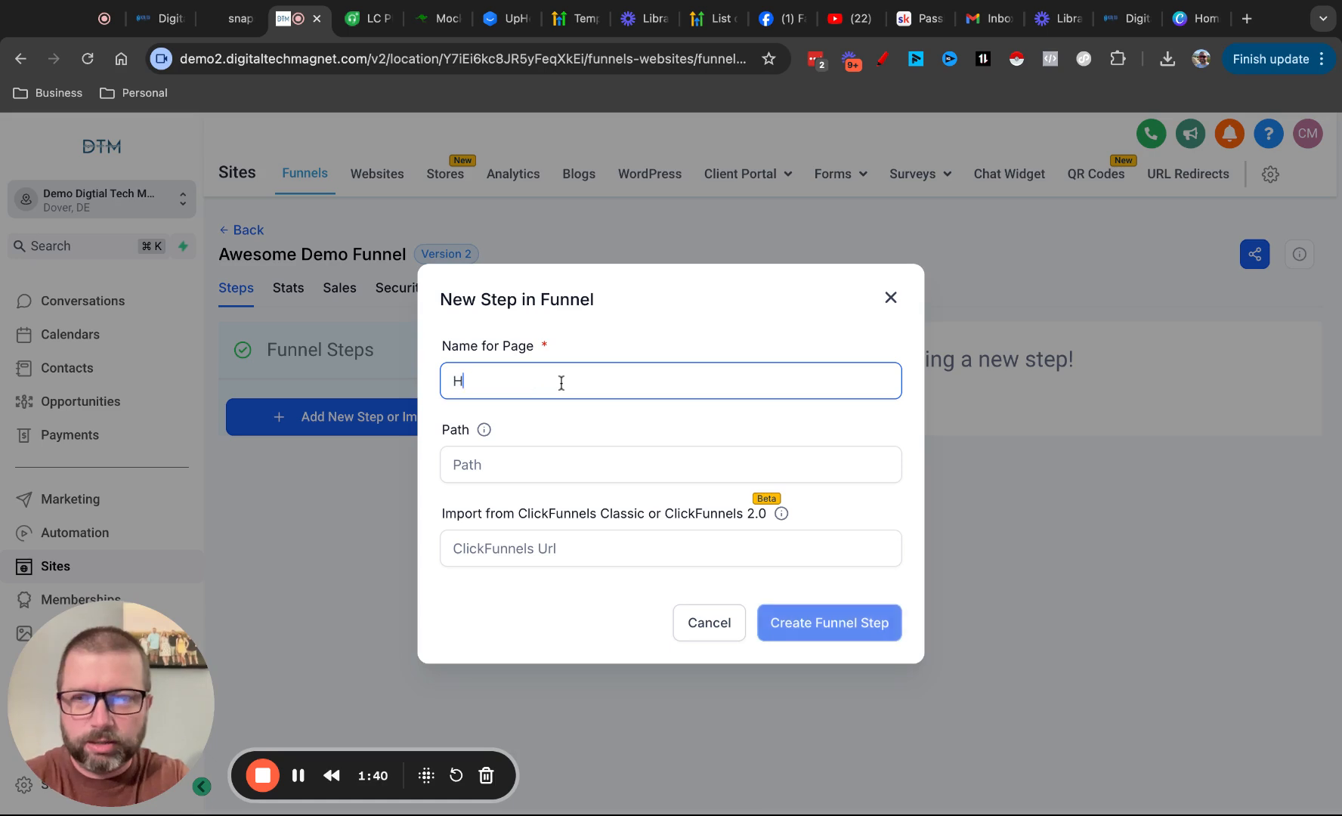
click(568, 451)
text(/home)
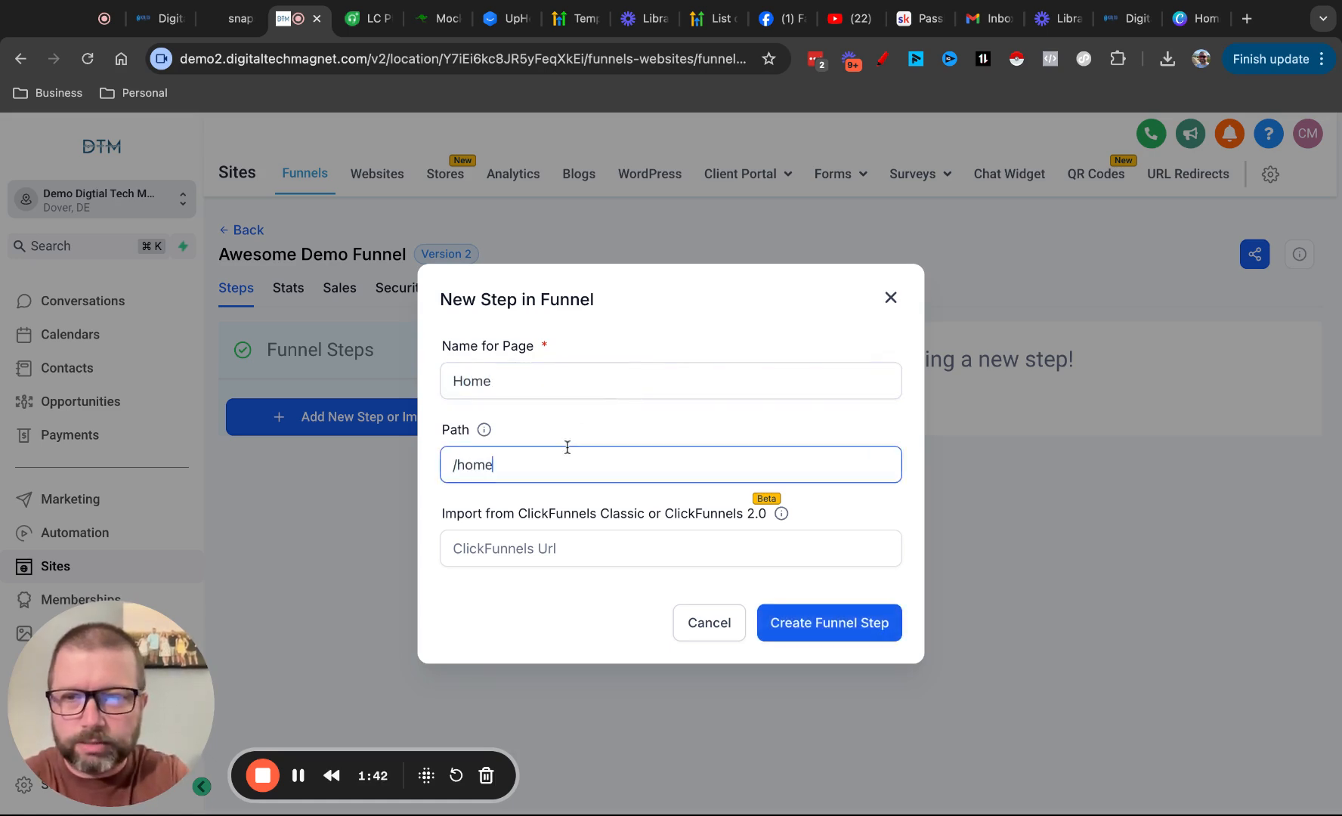
click(844, 624)
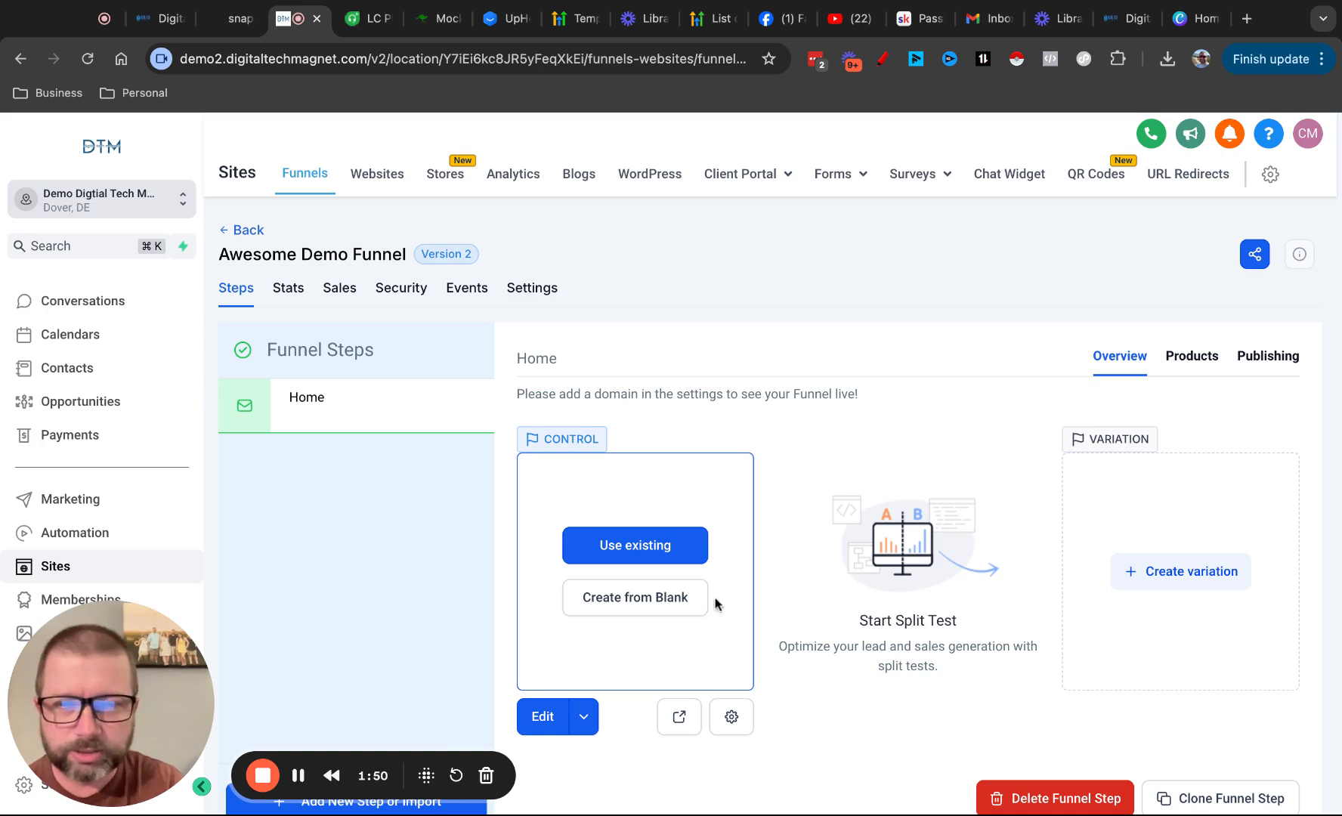
click(658, 605)
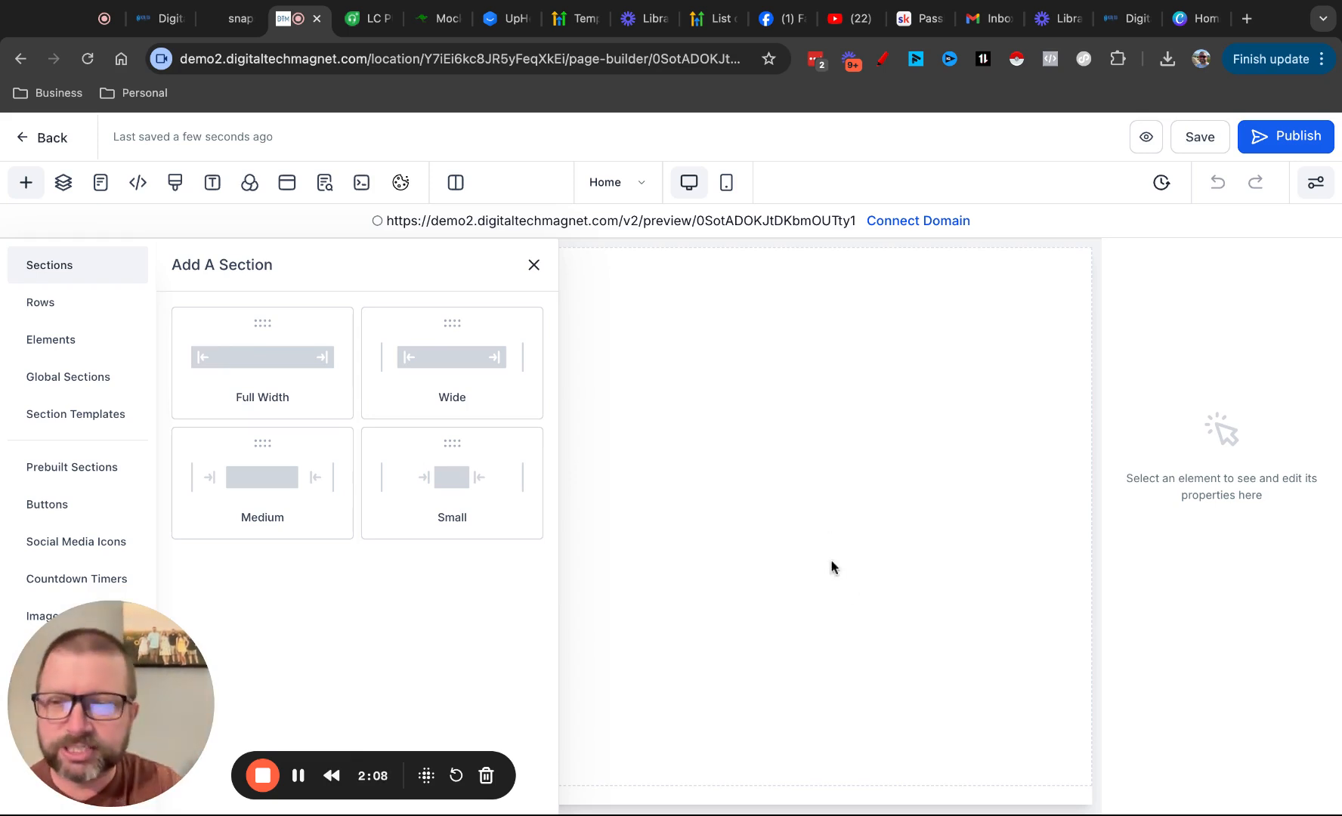
Examine the prebuilt Welcome section designs available for the page
click(75, 469)
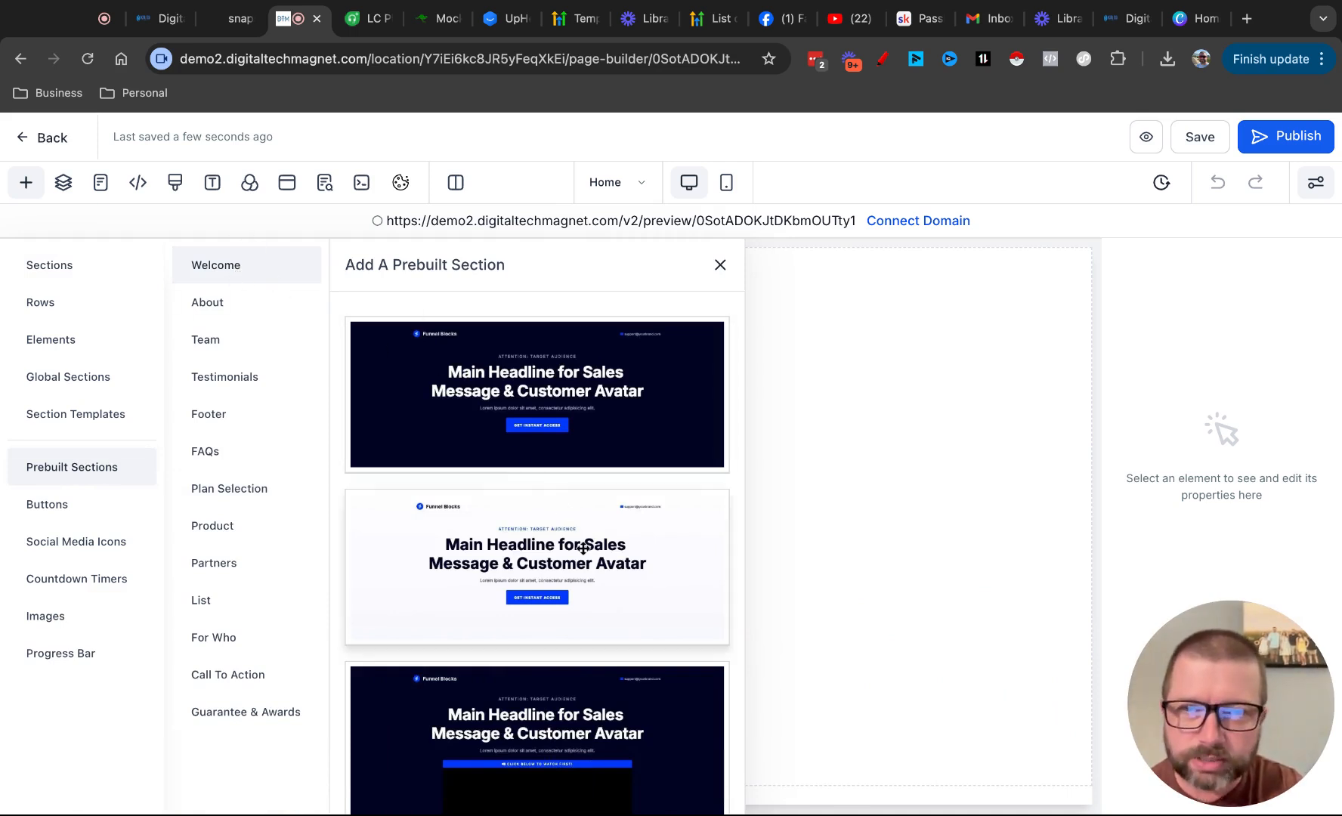
scroll(583, 548, down, 3)
scroll(583, 549, down, 5)
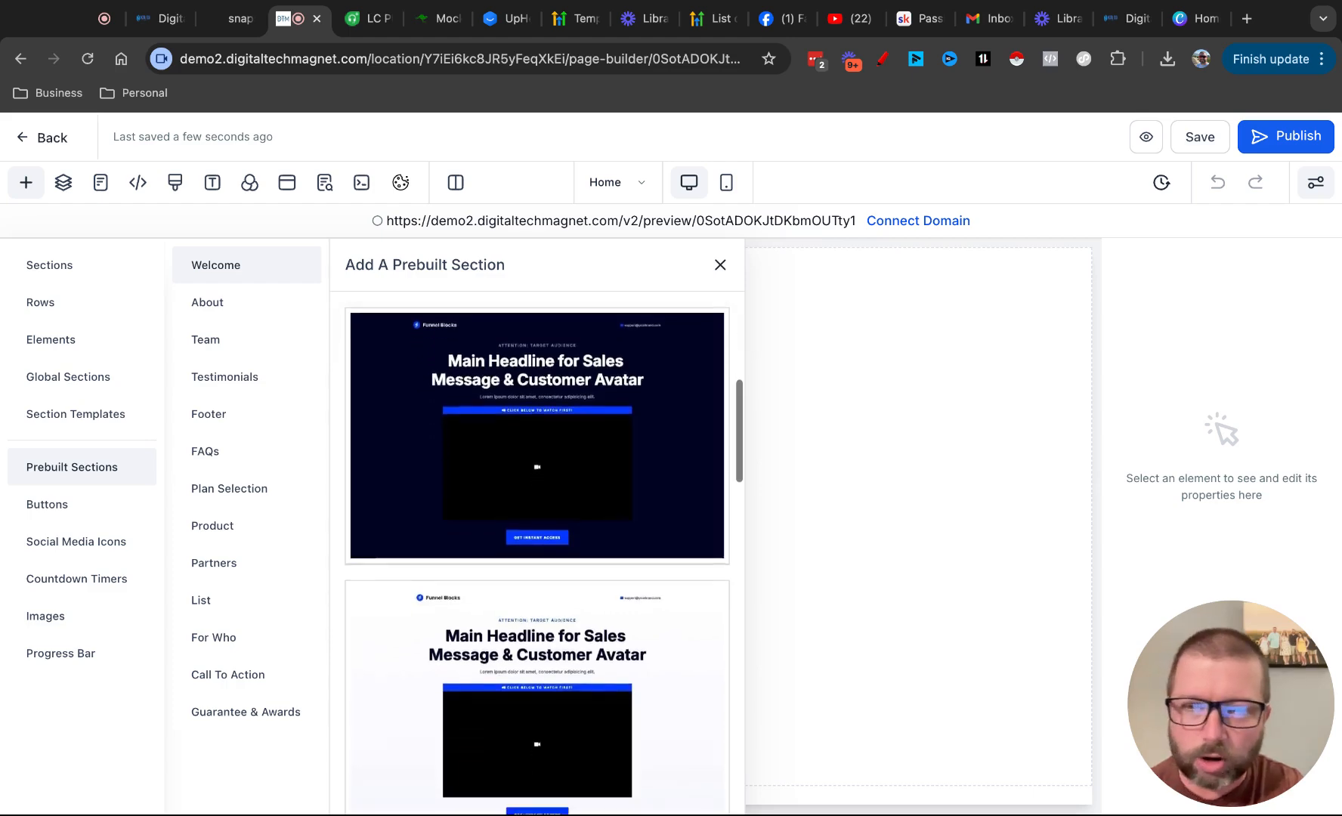
scroll(537, 552, down, 10)
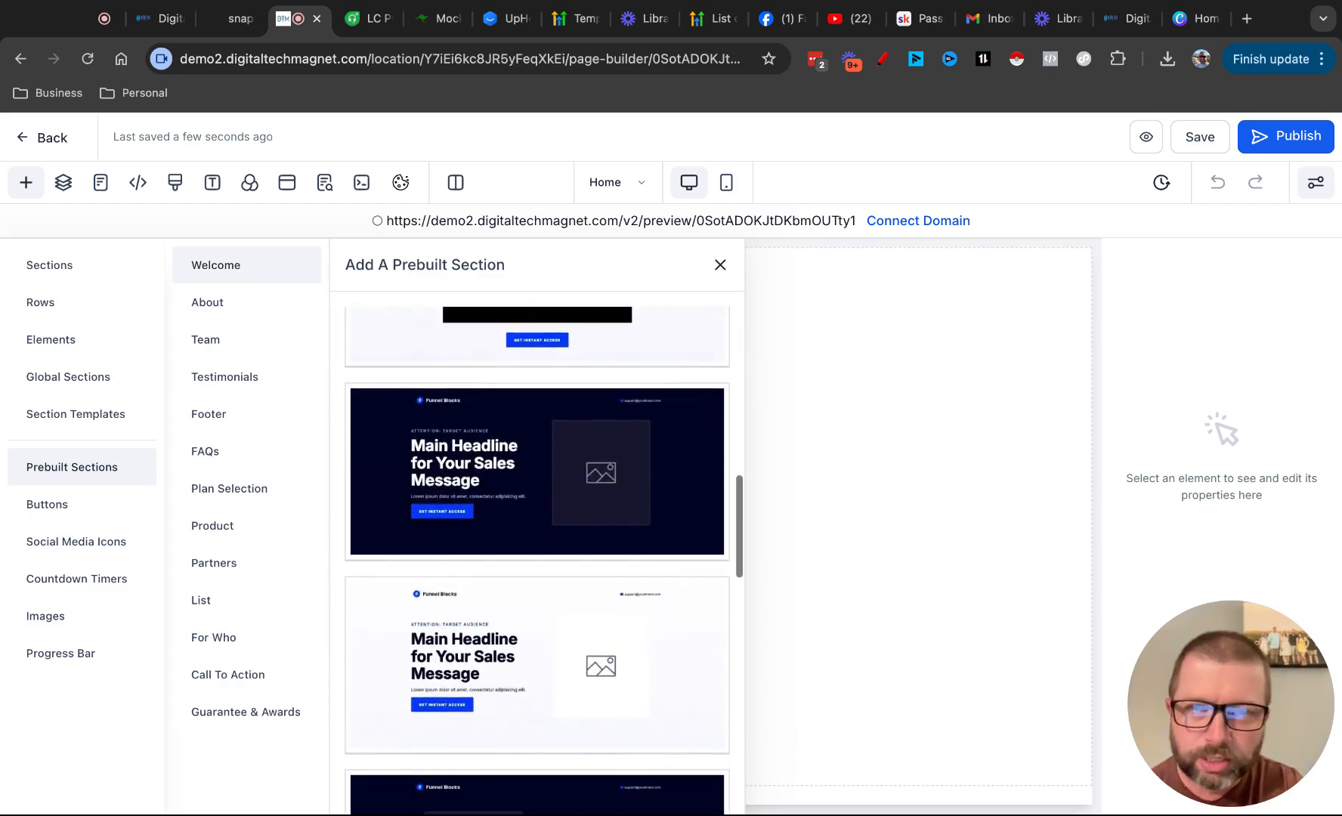
scroll(537, 551, down, 3)
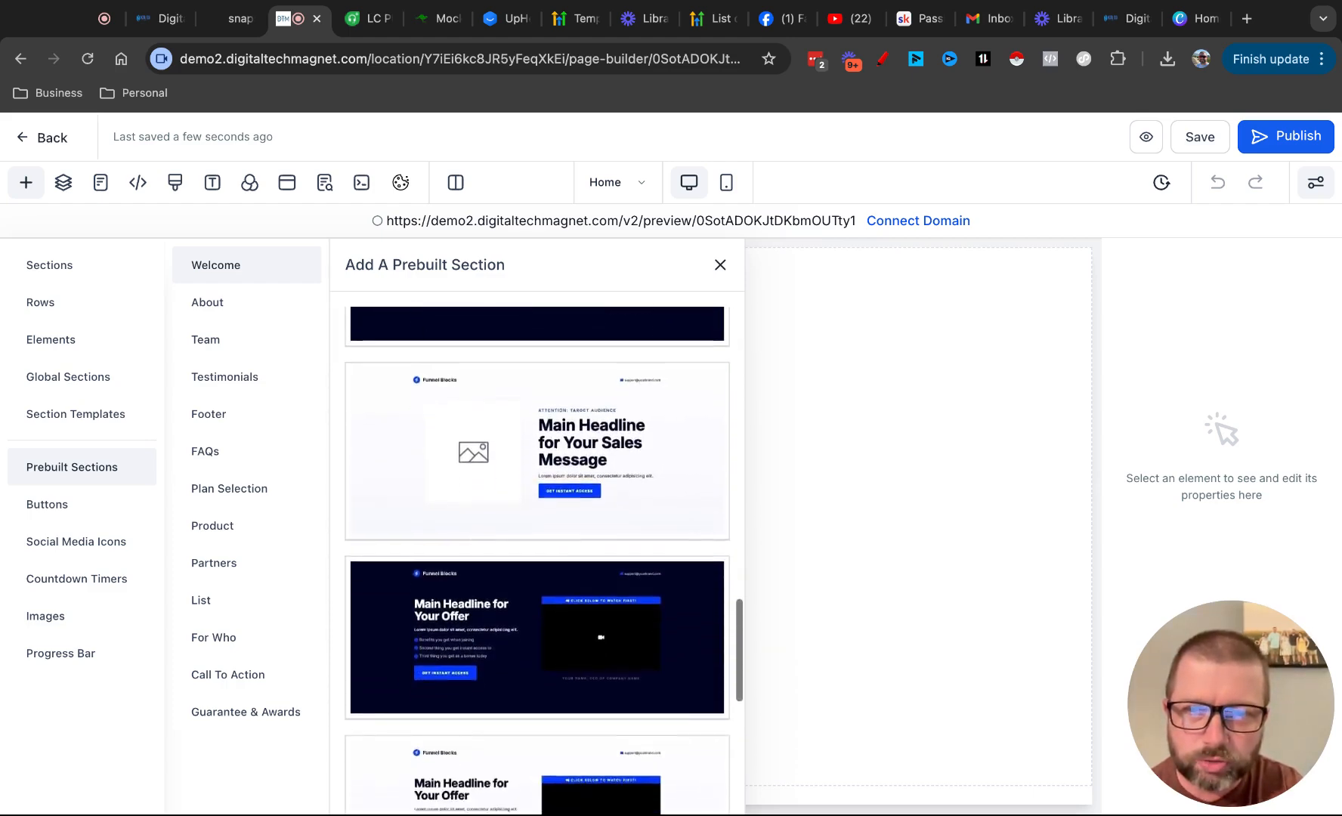
scroll(537, 551, up, 10)
scroll(537, 552, up, 2)
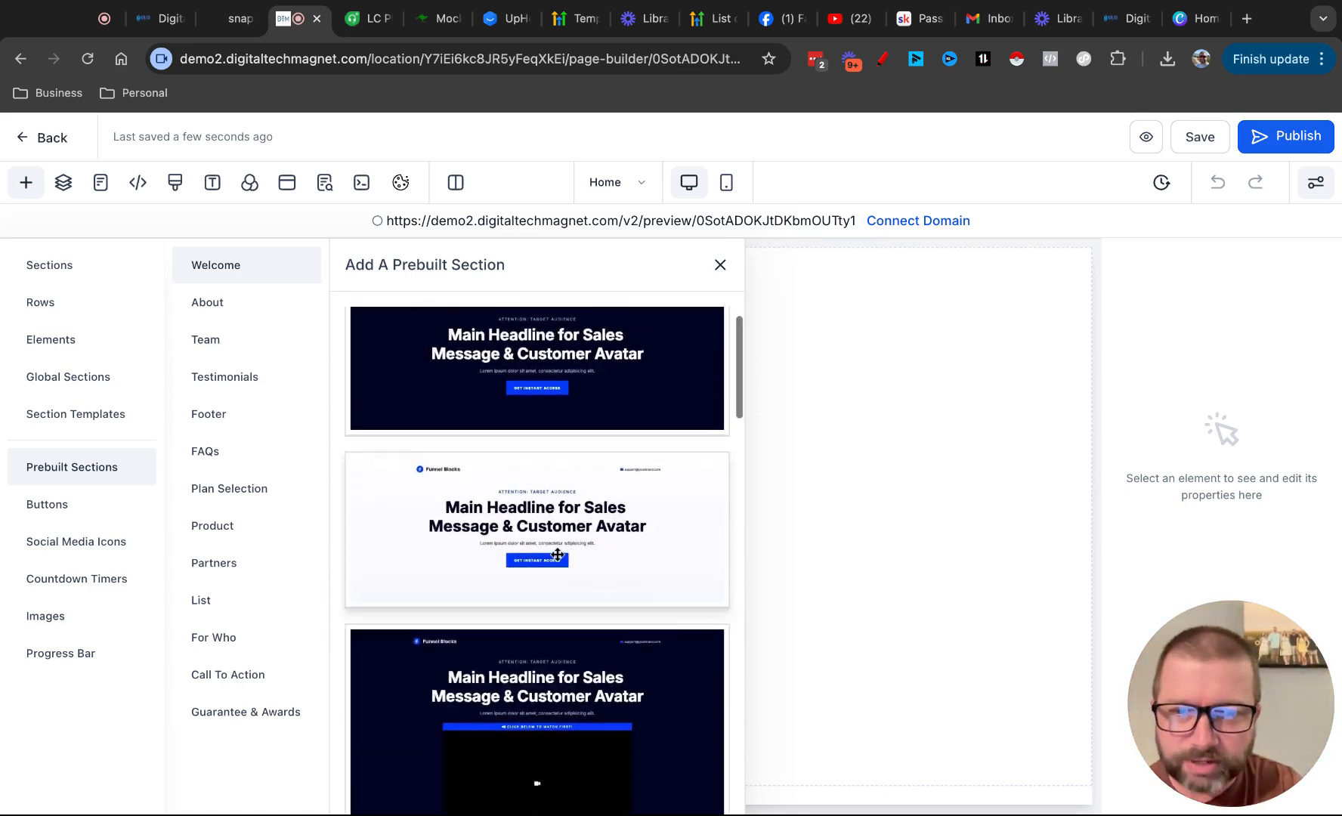
scroll(557, 555, down, 4)
scroll(557, 556, up, 2)
scroll(558, 556, up, 4)
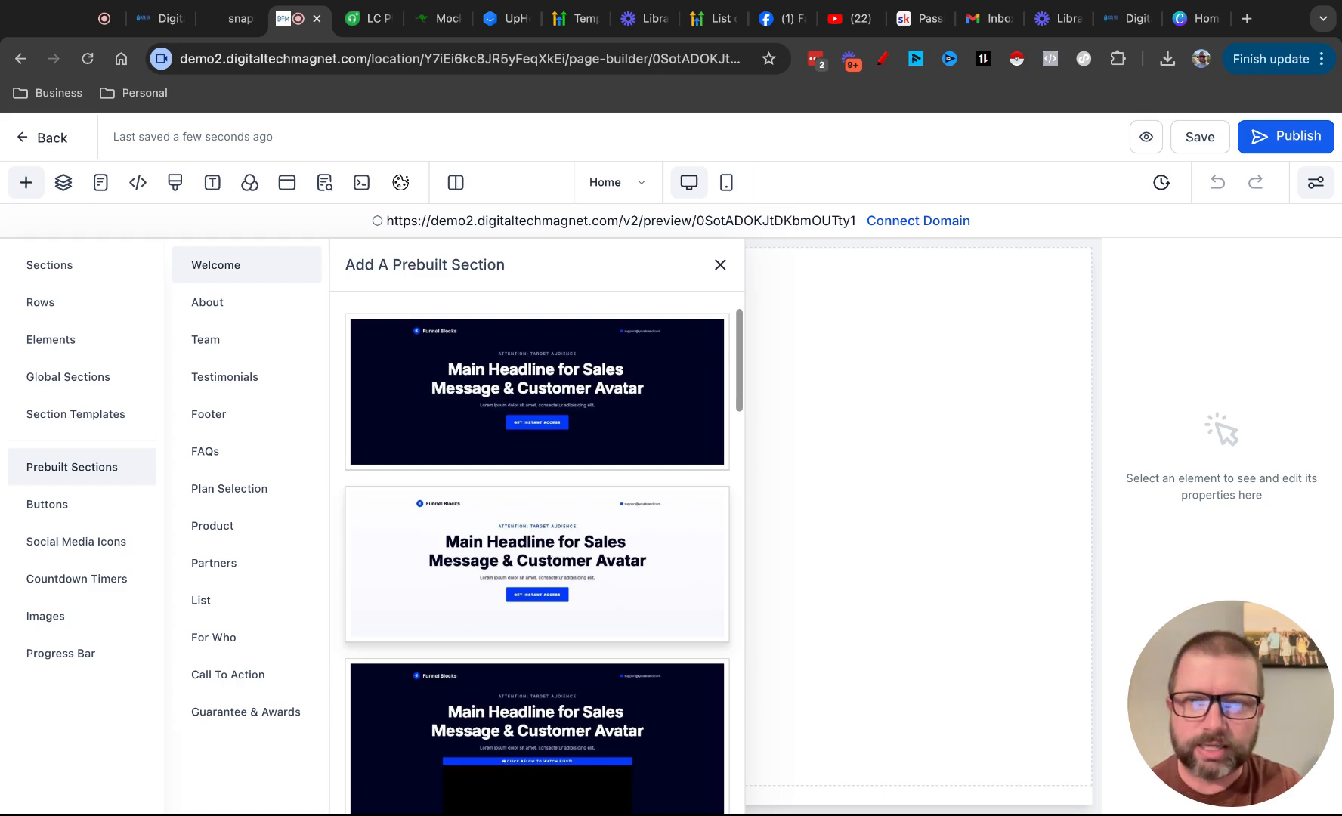
scroll(537, 555, down, 10)
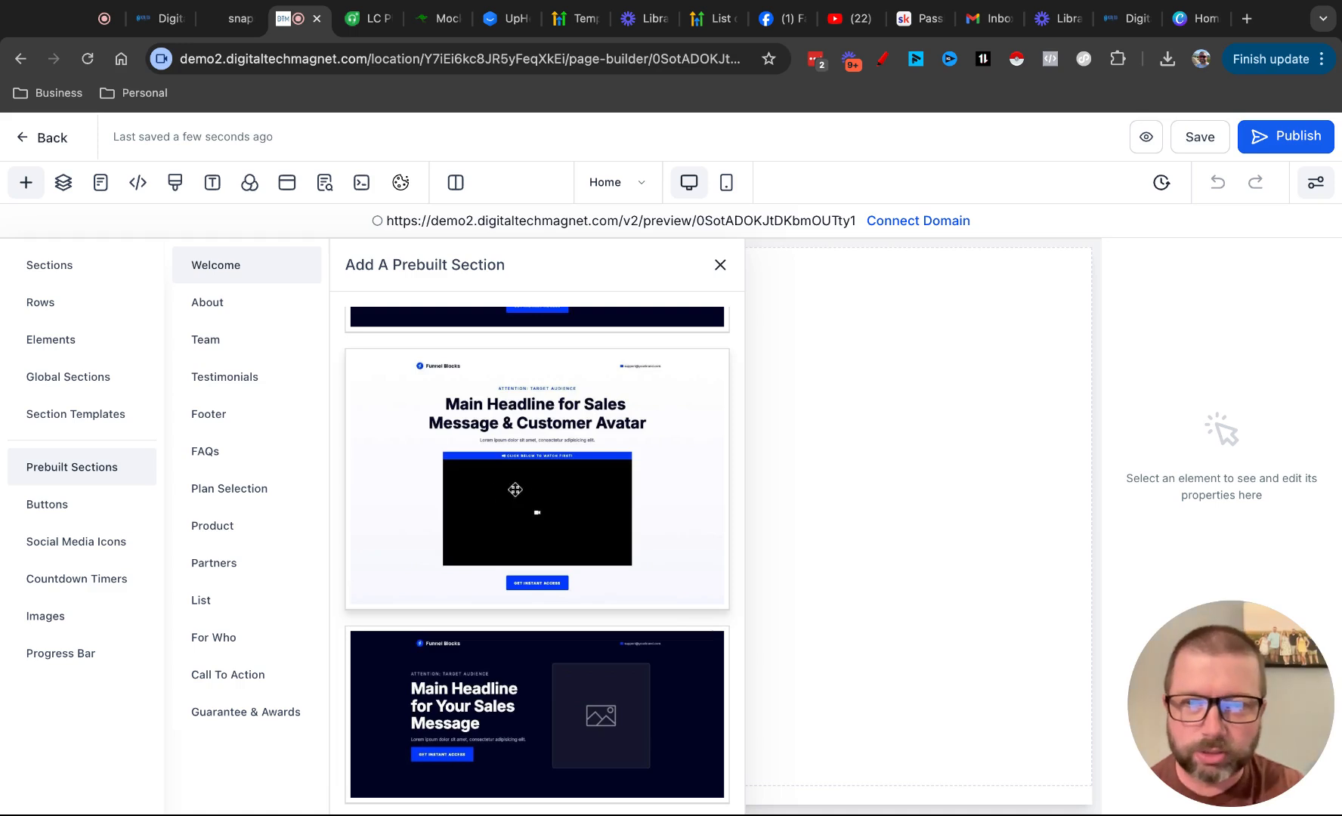
scroll(631, 548, down, 5)
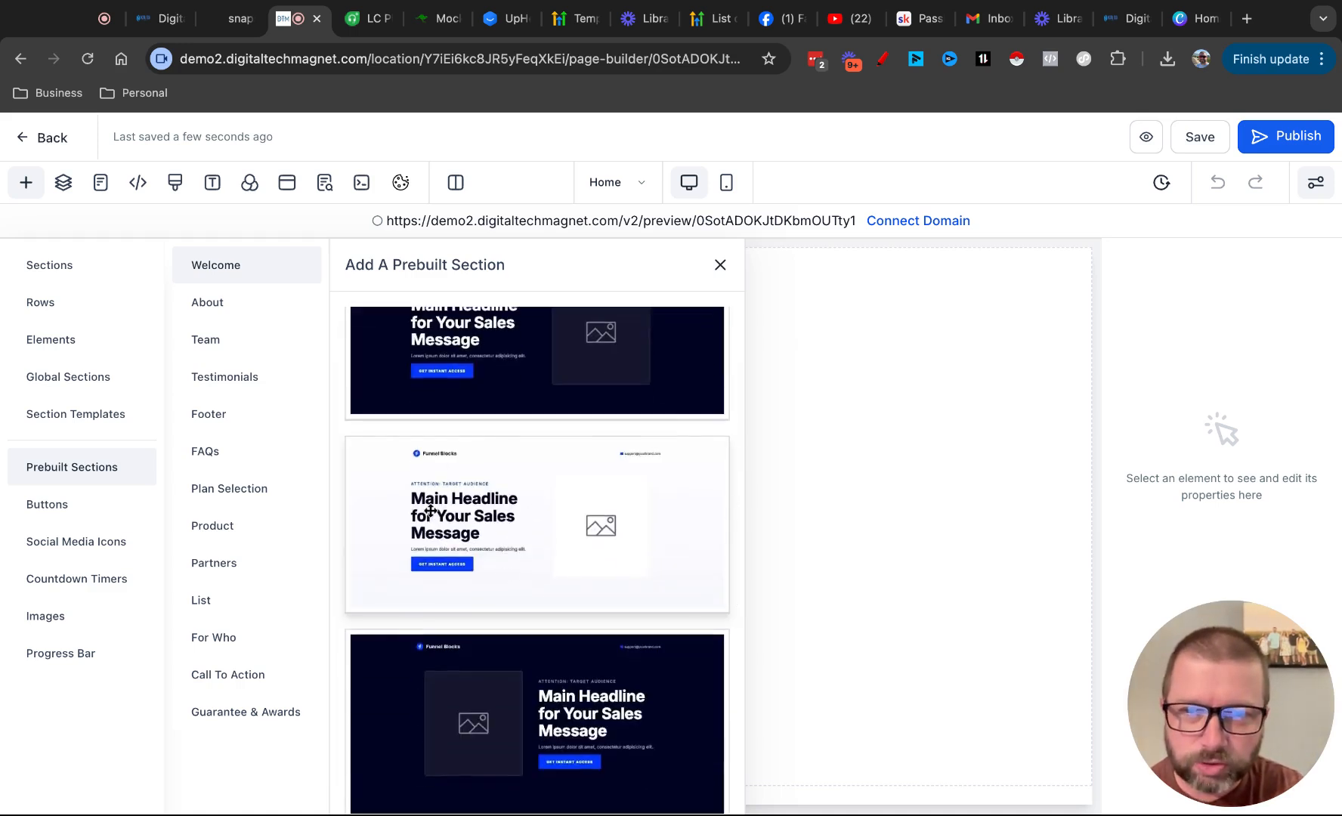
scroll(555, 543, down, 5)
scroll(556, 543, down, 3)
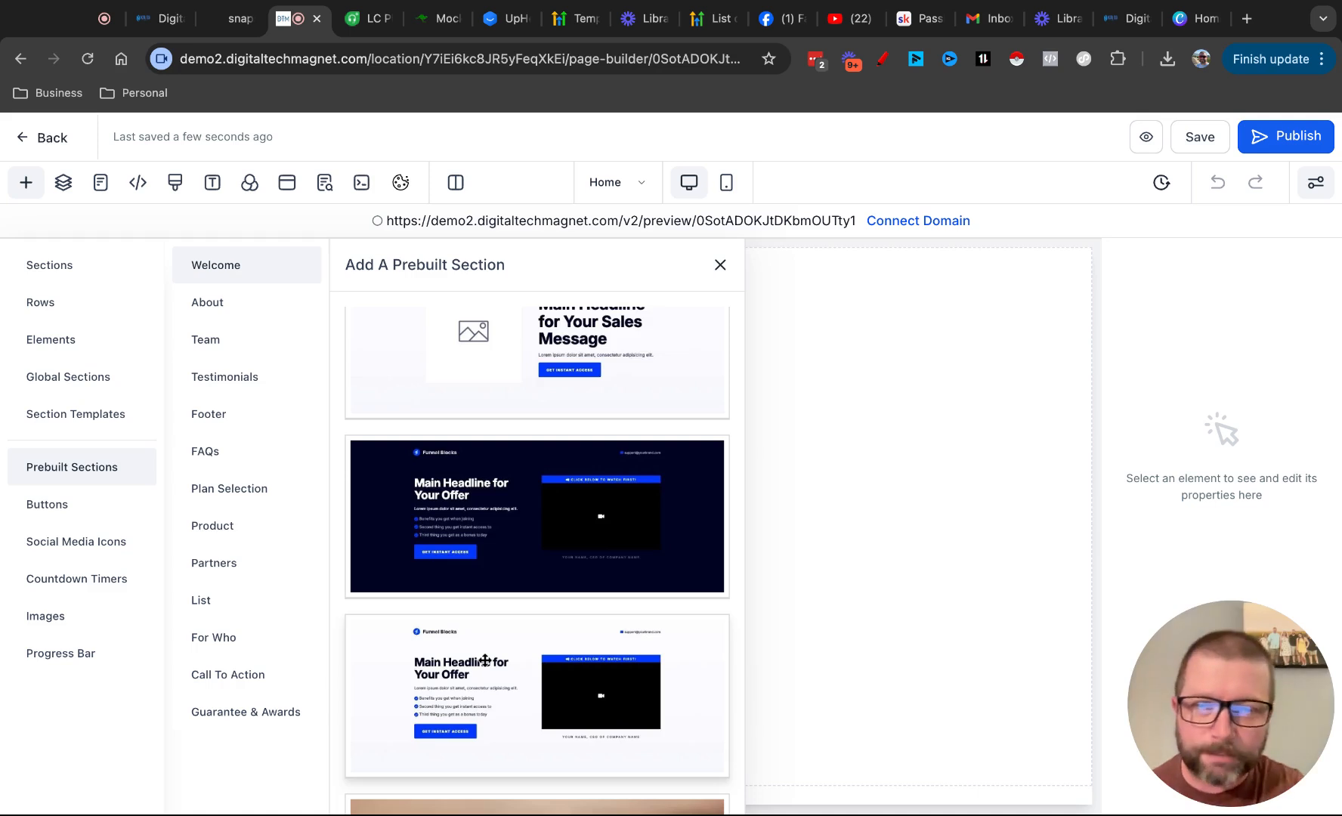
scroll(485, 660, down, 4)
scroll(550, 624, down, 3)
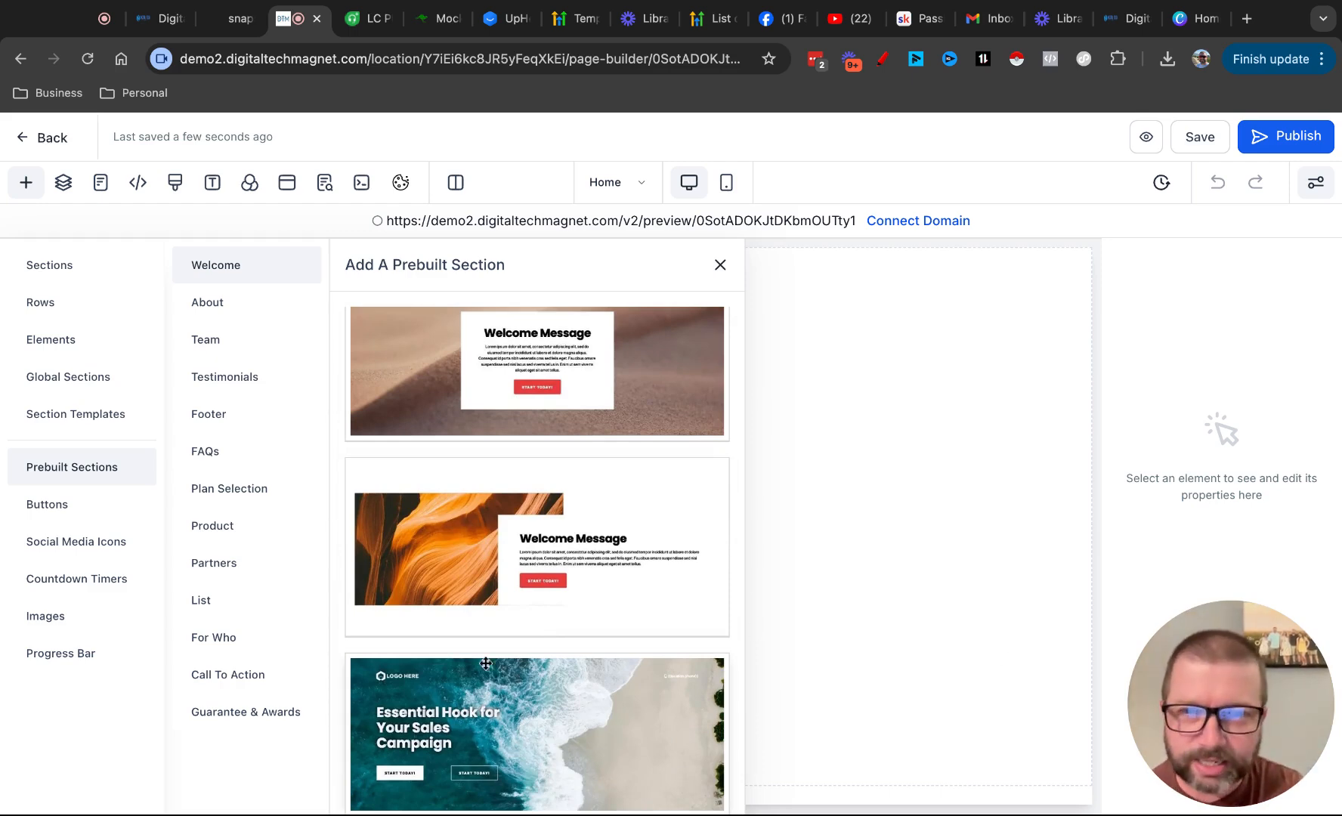
Add the dark prebuilt Welcome section with the centred headline and no video to the page, and close the section library
scroll(485, 663, up, 6)
scroll(485, 664, up, 10)
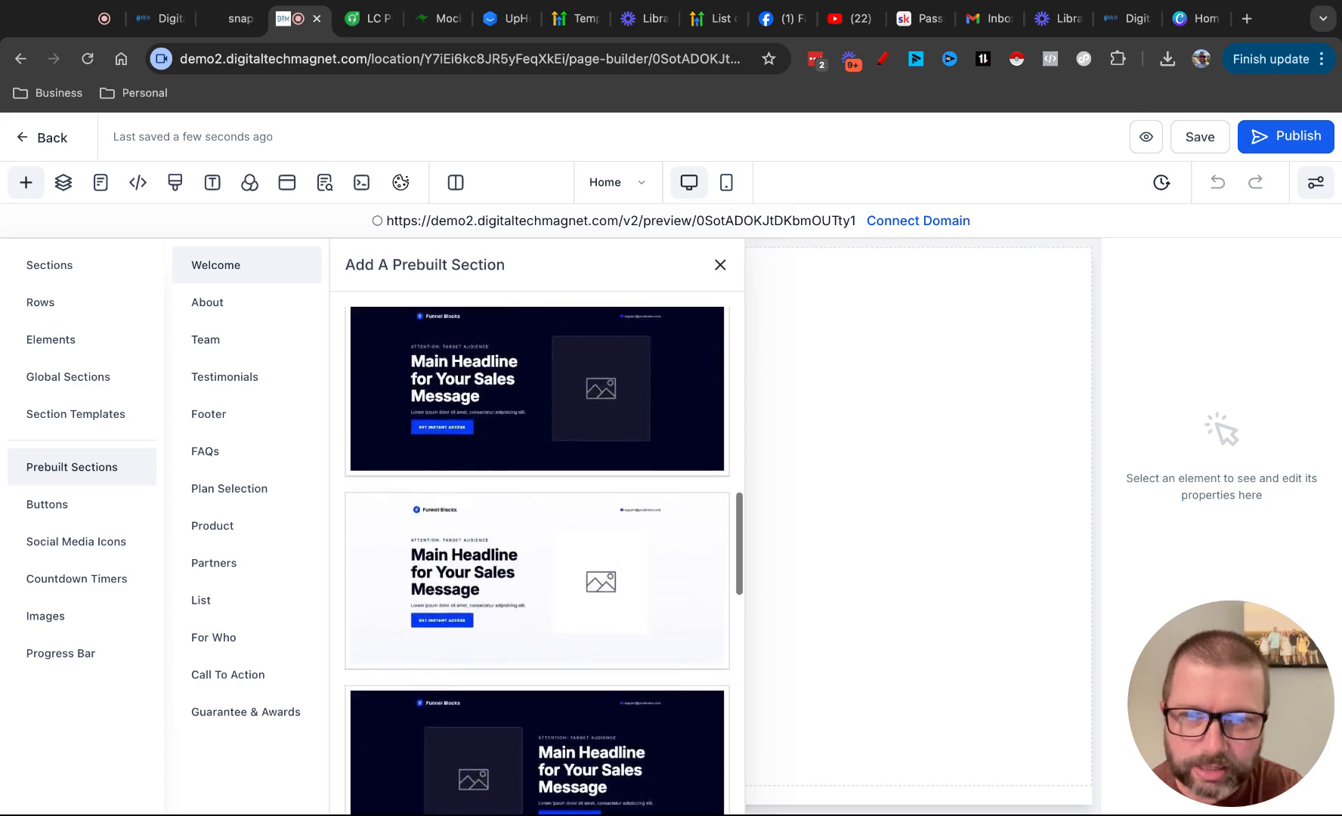
scroll(536, 559, up, 3)
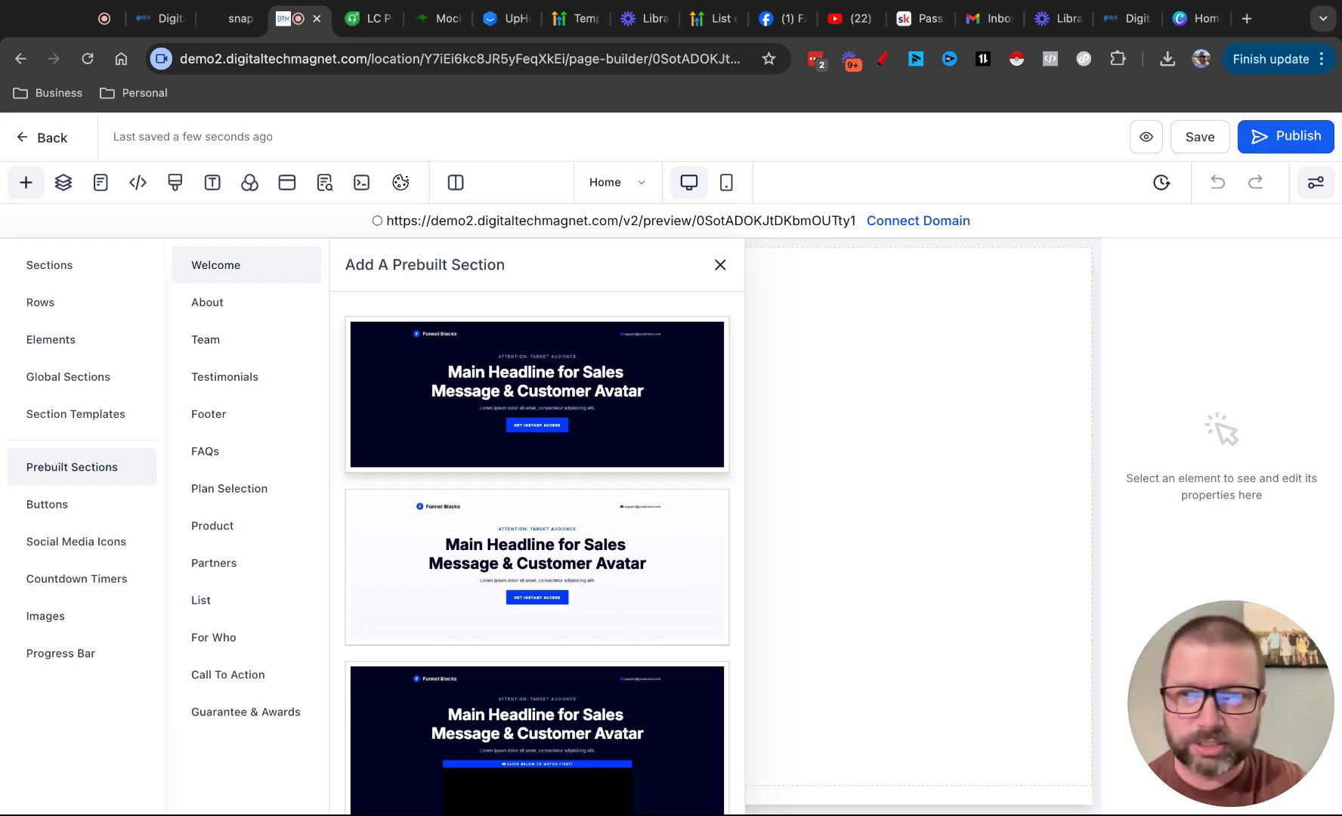
click(448, 358)
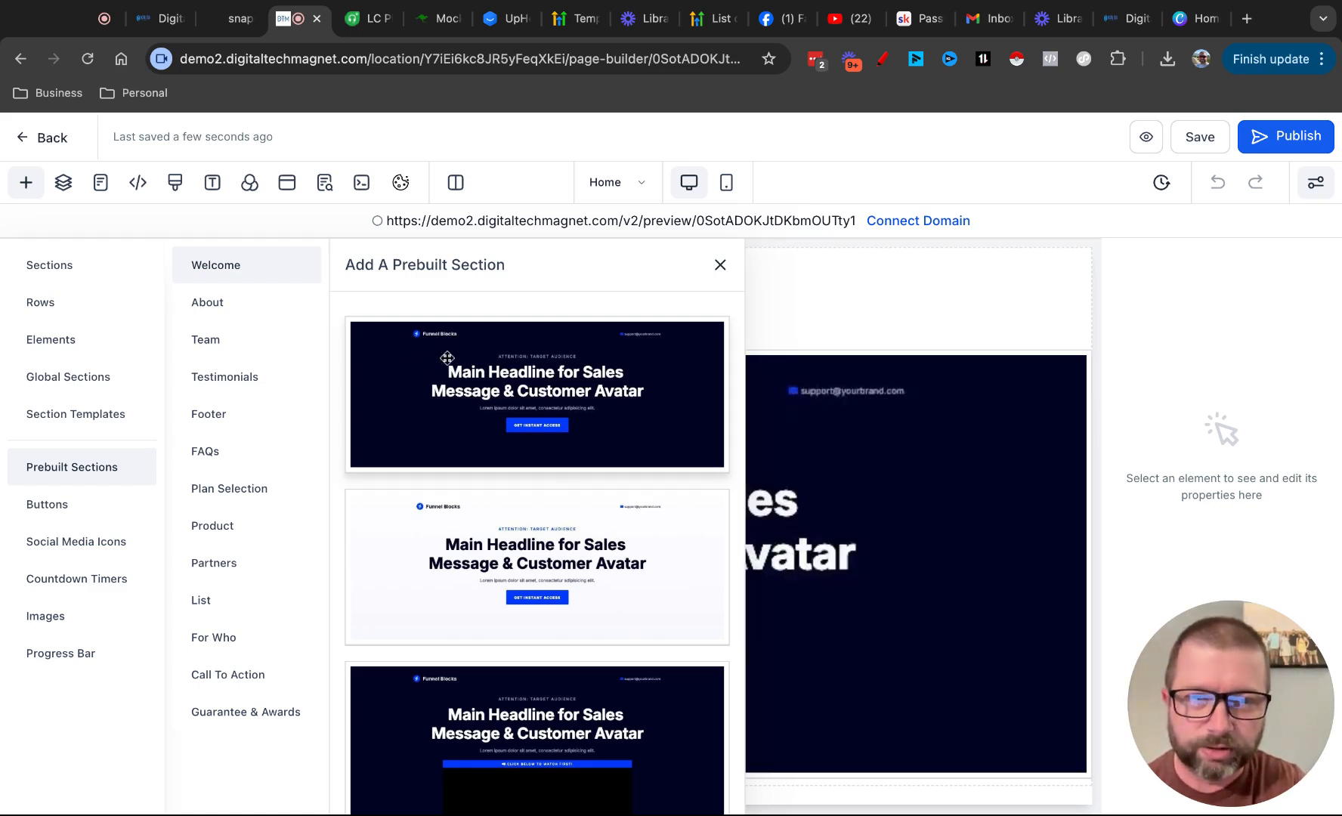
click(721, 262)
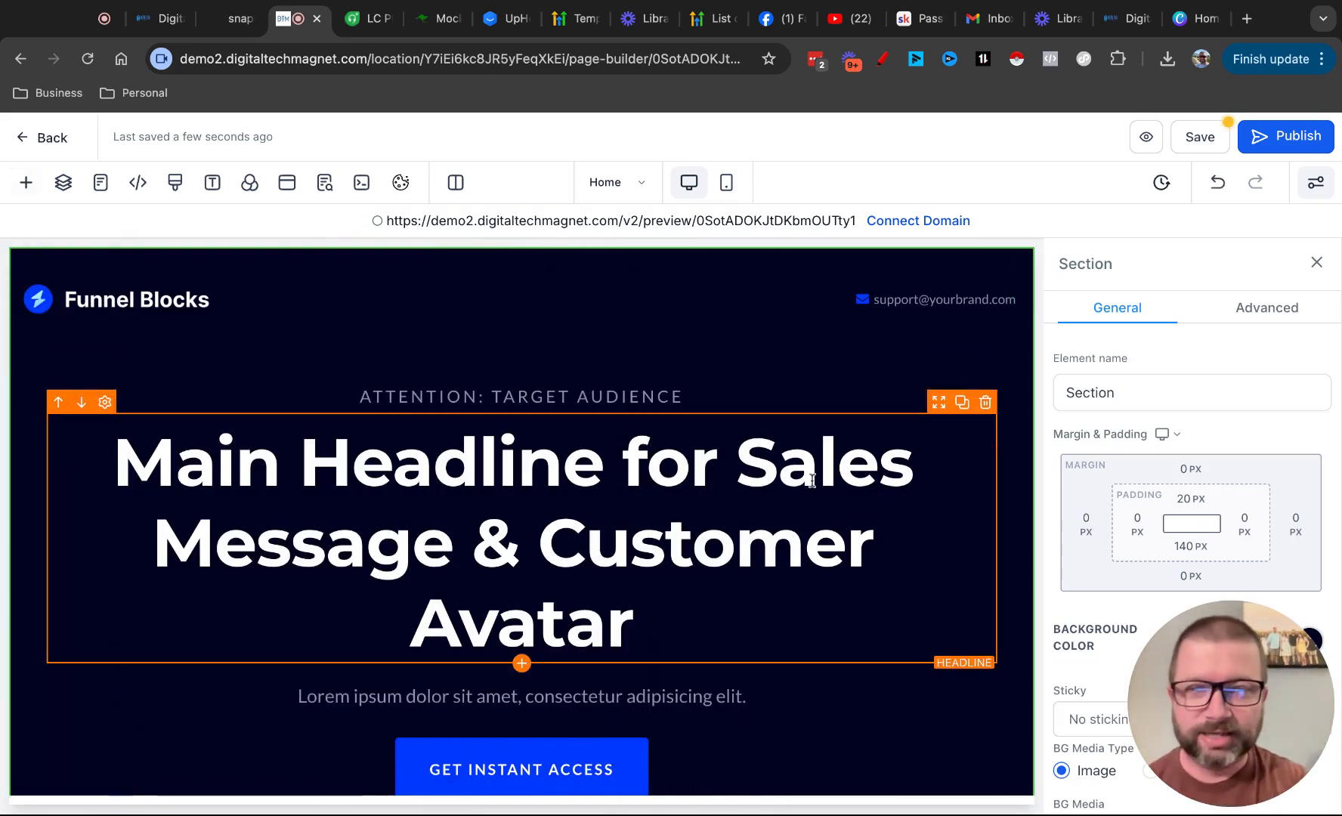
Examine the added Welcome section on the page, from its logo header to its call-to-action button
scroll(914, 624, down, 2)
scroll(914, 624, up, 2)
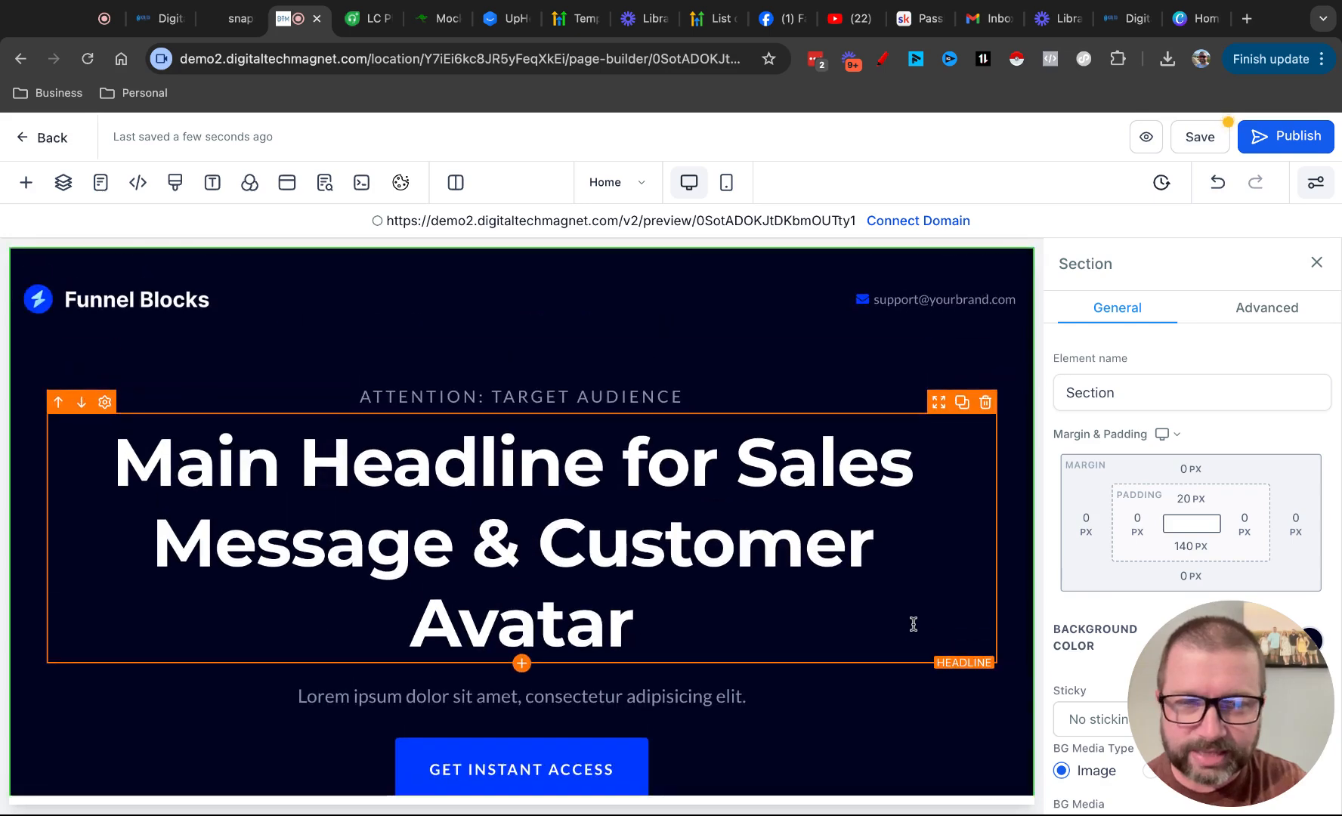
scroll(913, 624, down, 2)
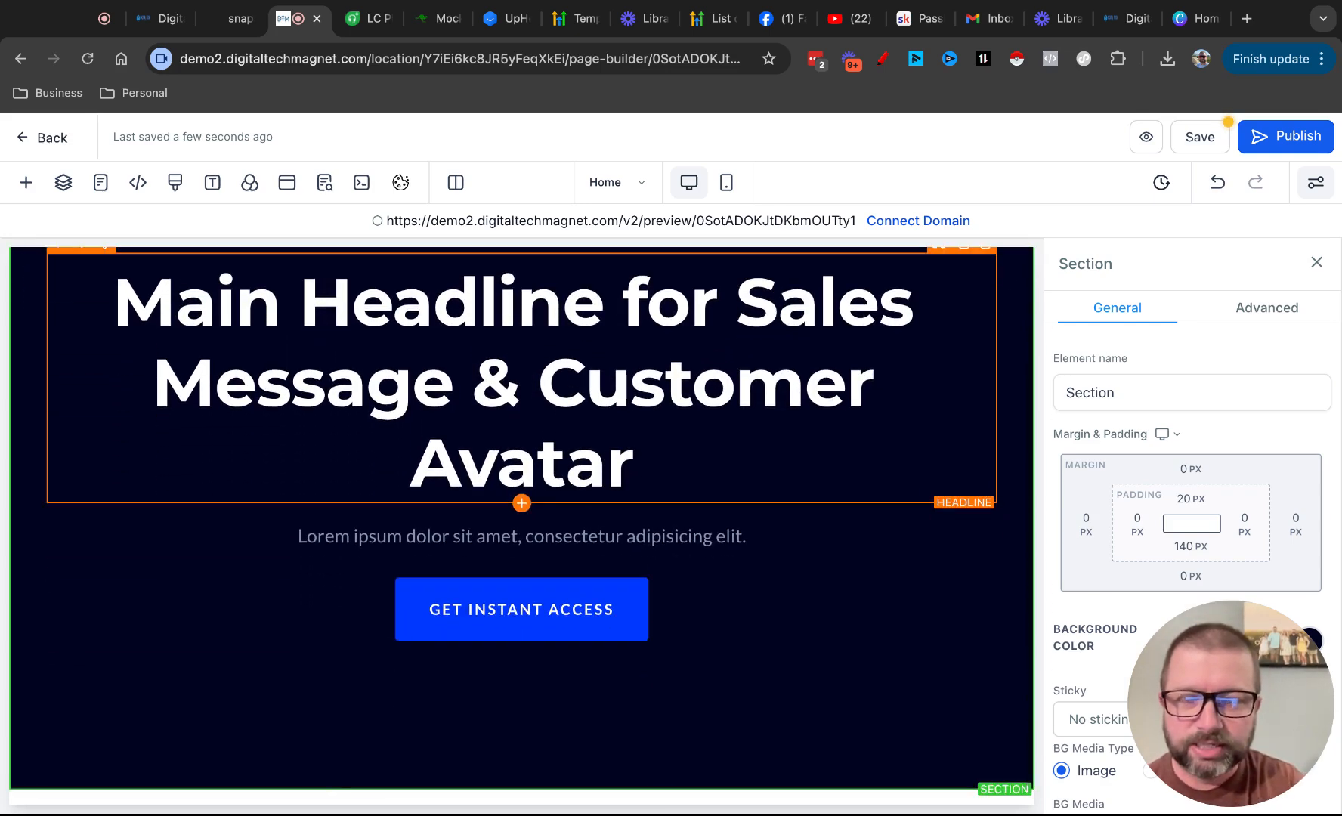
scroll(522, 526, up, 2)
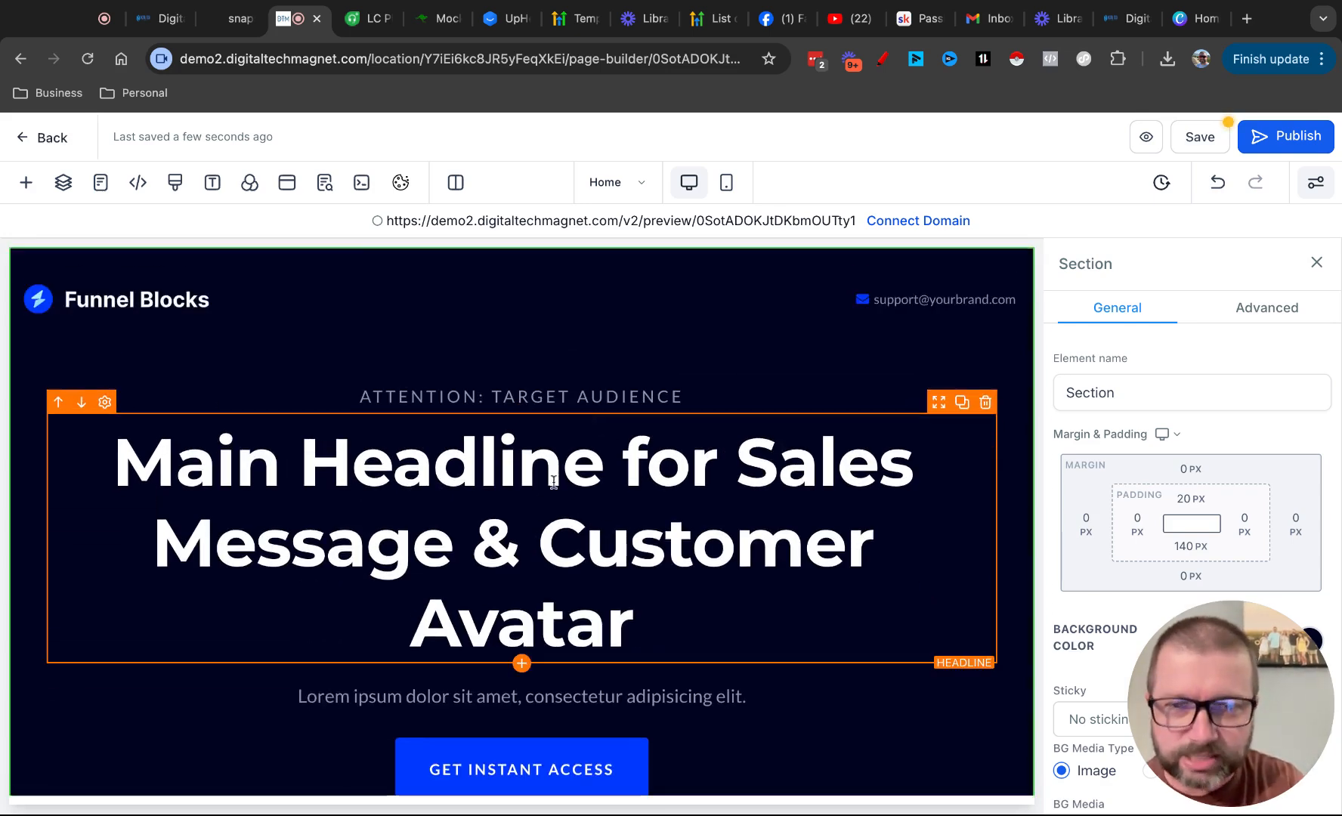
scroll(545, 474, down, 1)
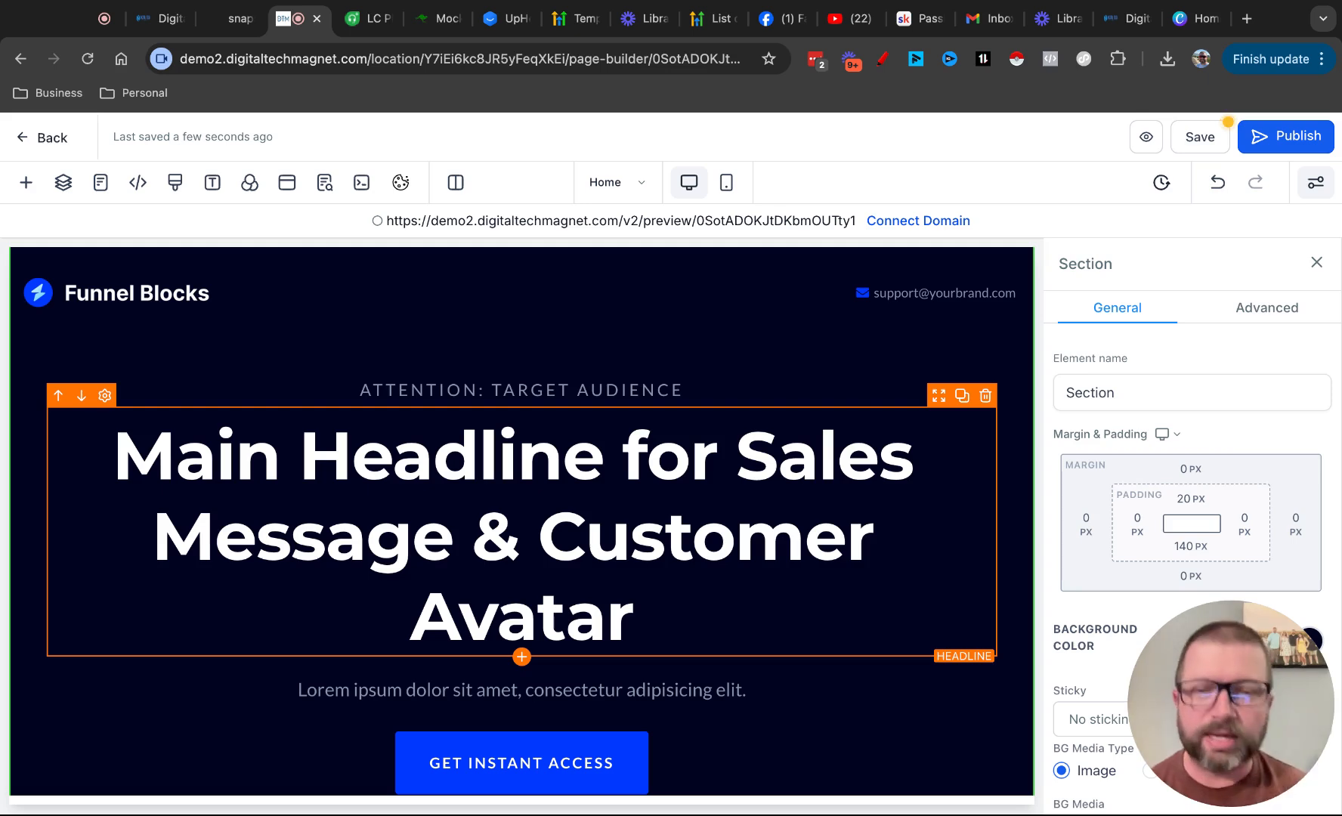
scroll(375, 597, down, 2)
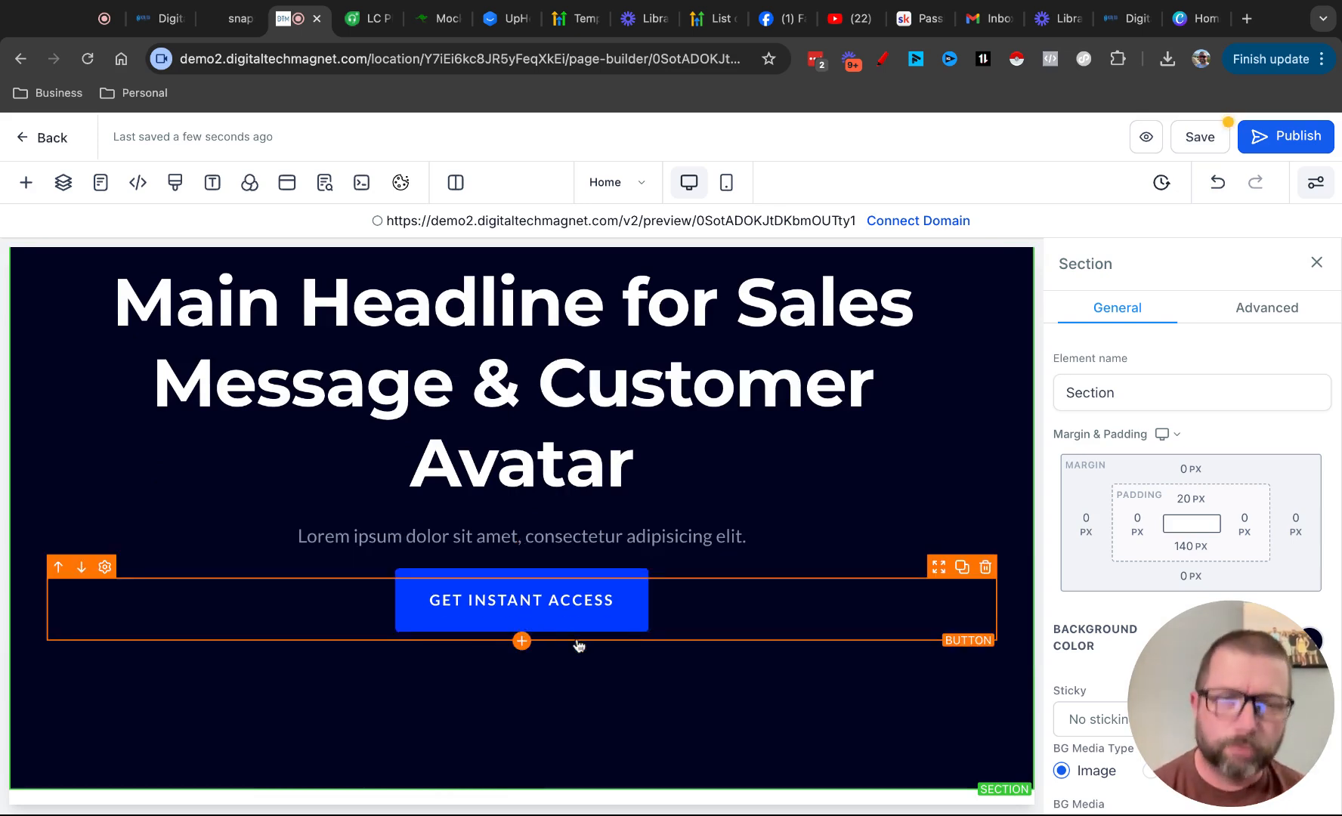
scroll(772, 601, up, 3)
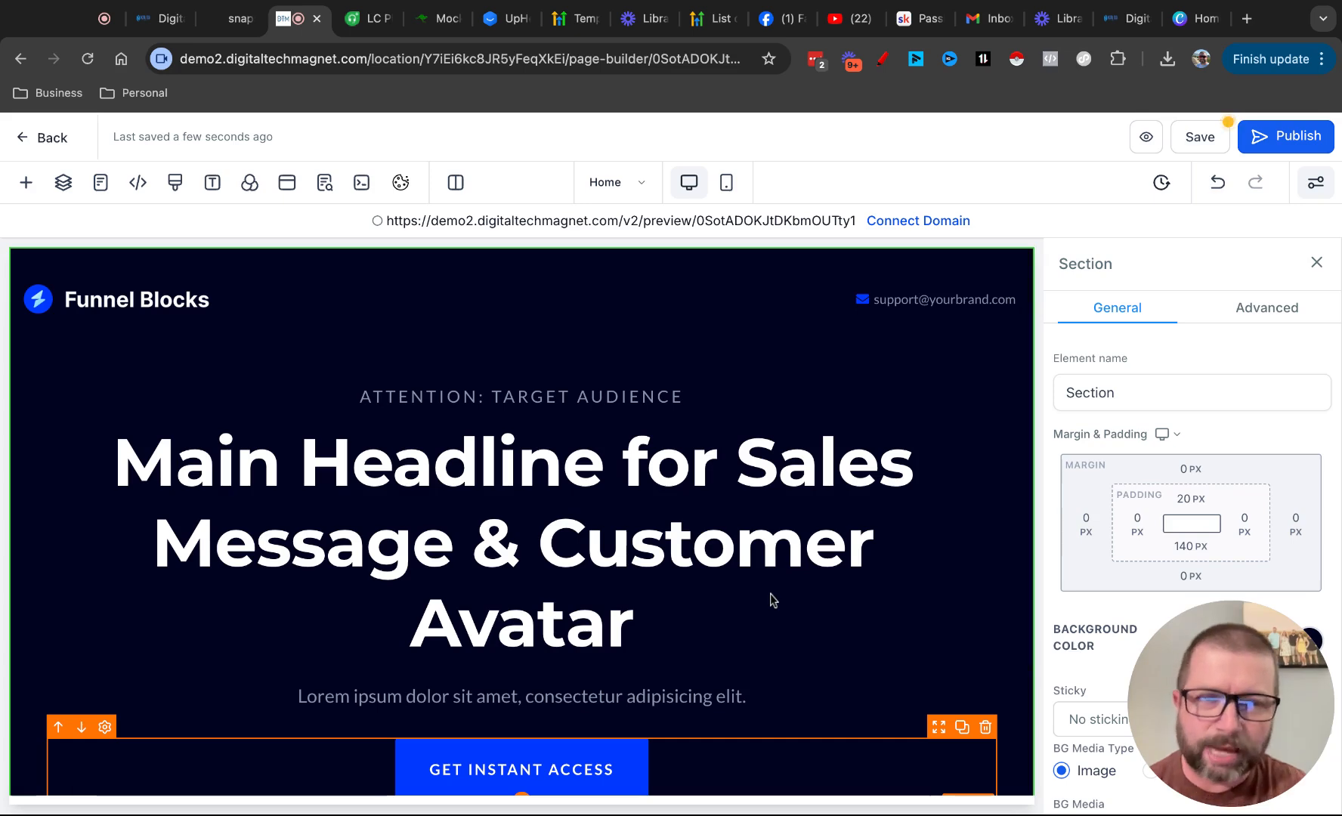
scroll(202, 251, down, 3)
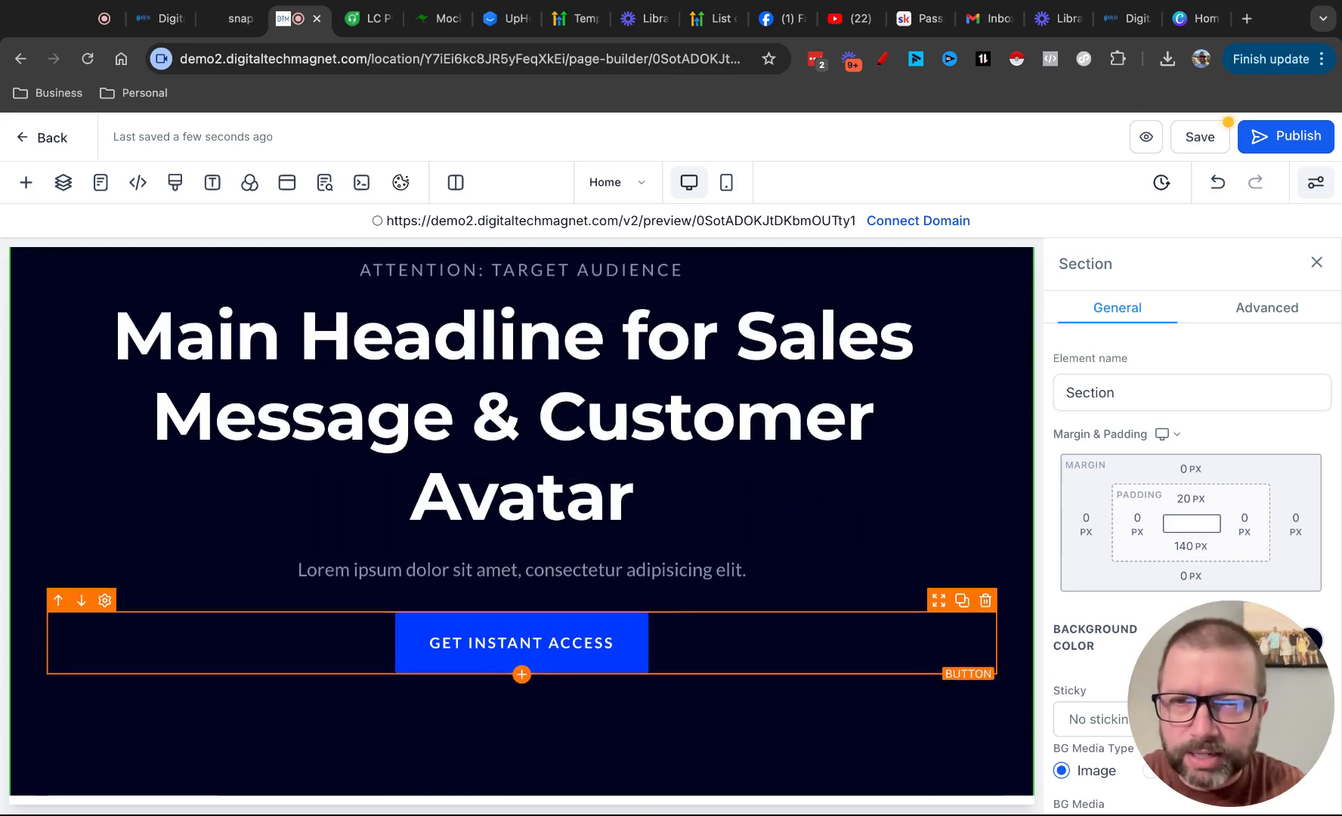
Browse the prebuilt section designs for List, Team, Testimonials, Footer and FAQs
click(25, 182)
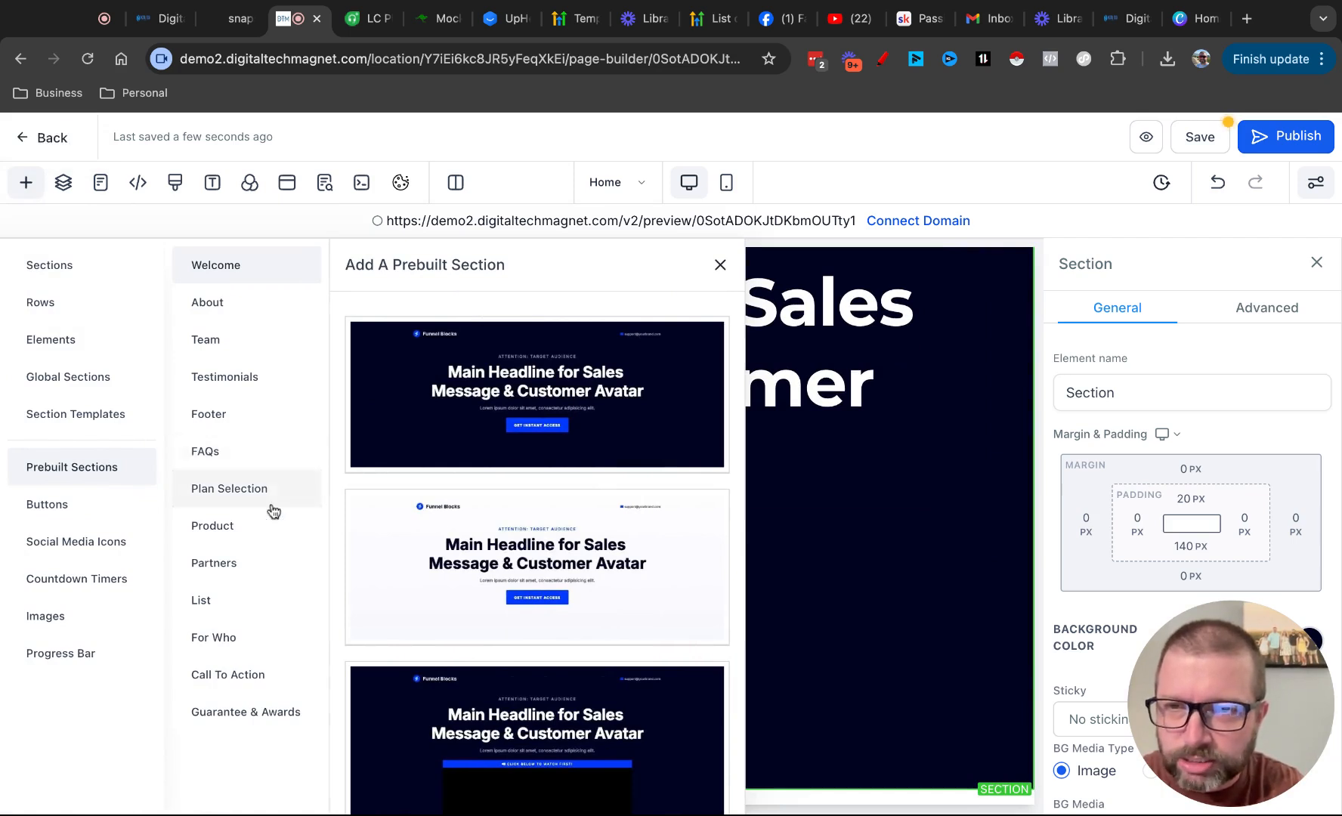
click(222, 603)
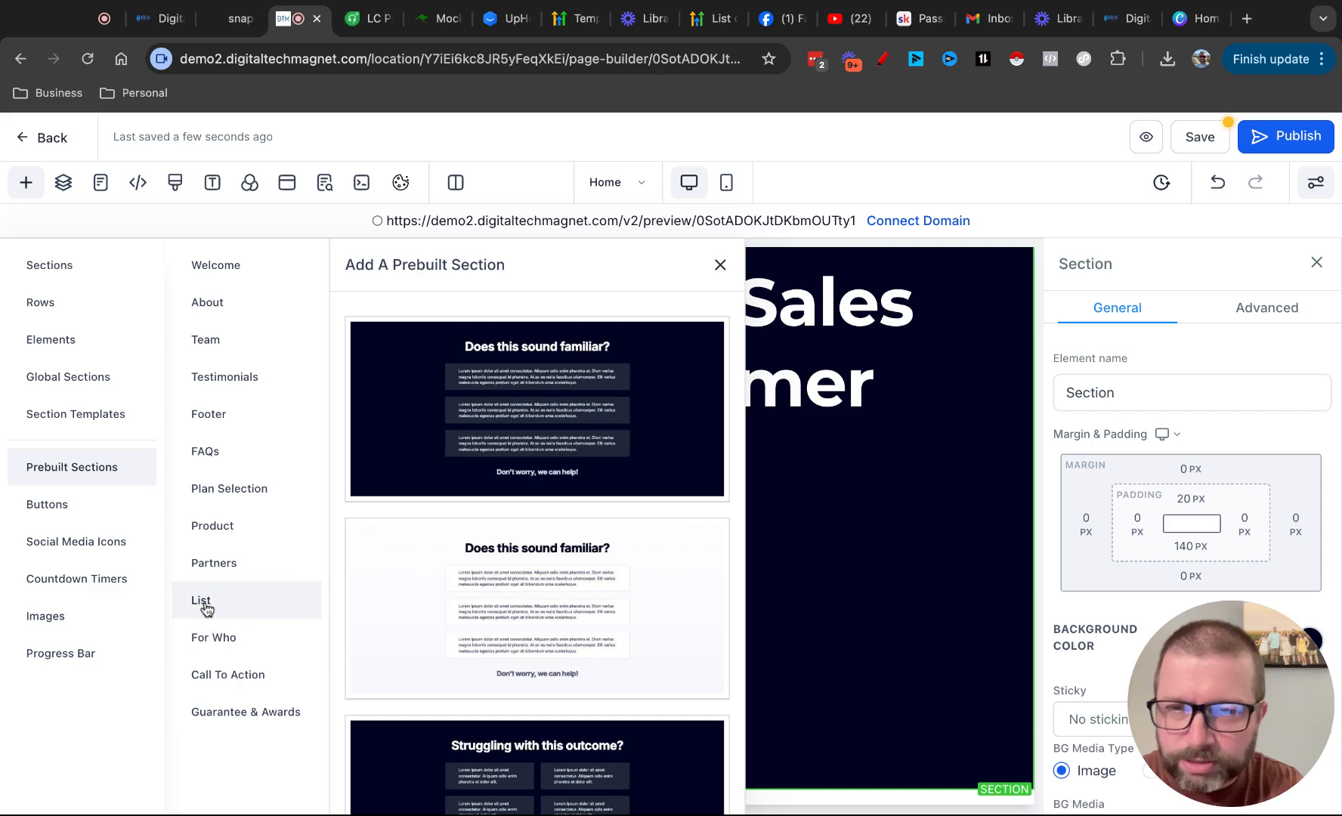
click(208, 346)
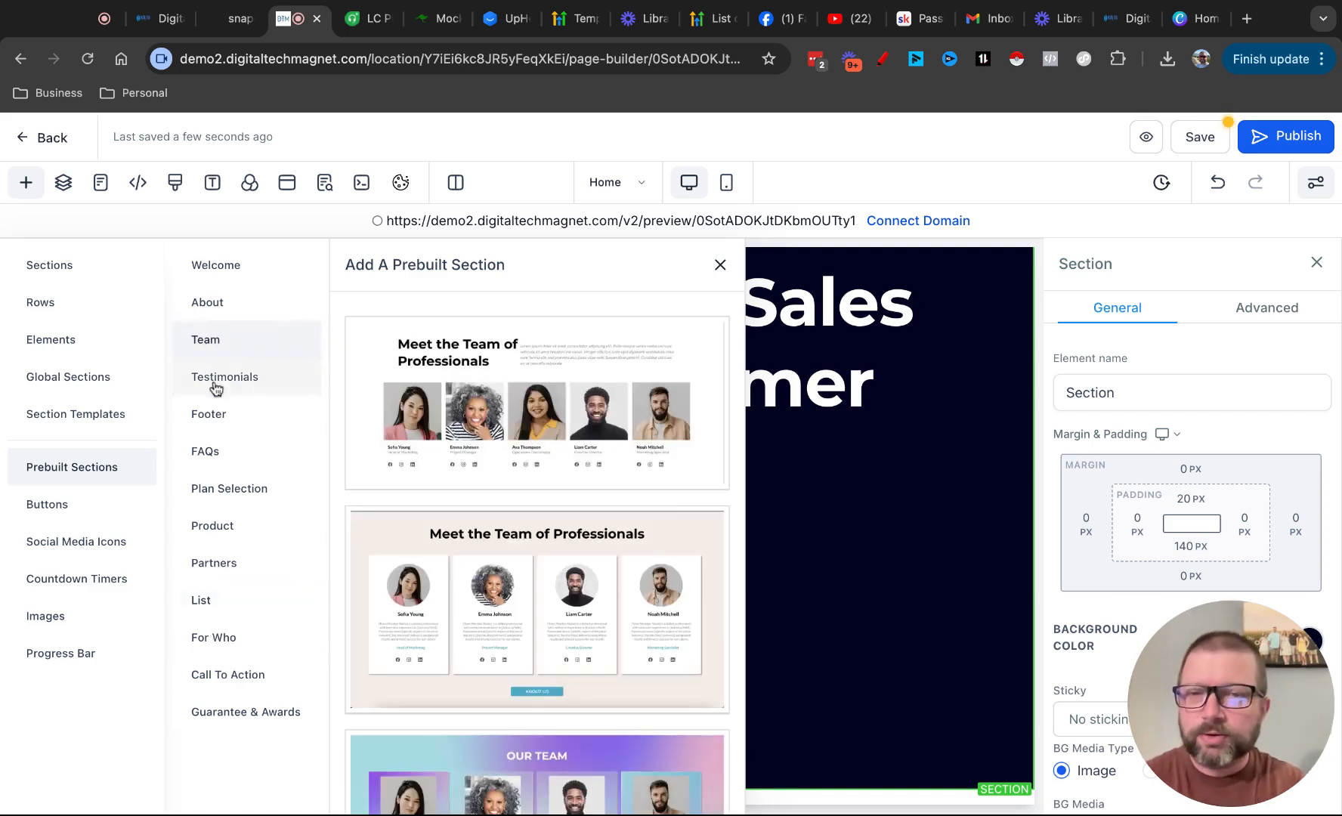
click(213, 382)
click(223, 423)
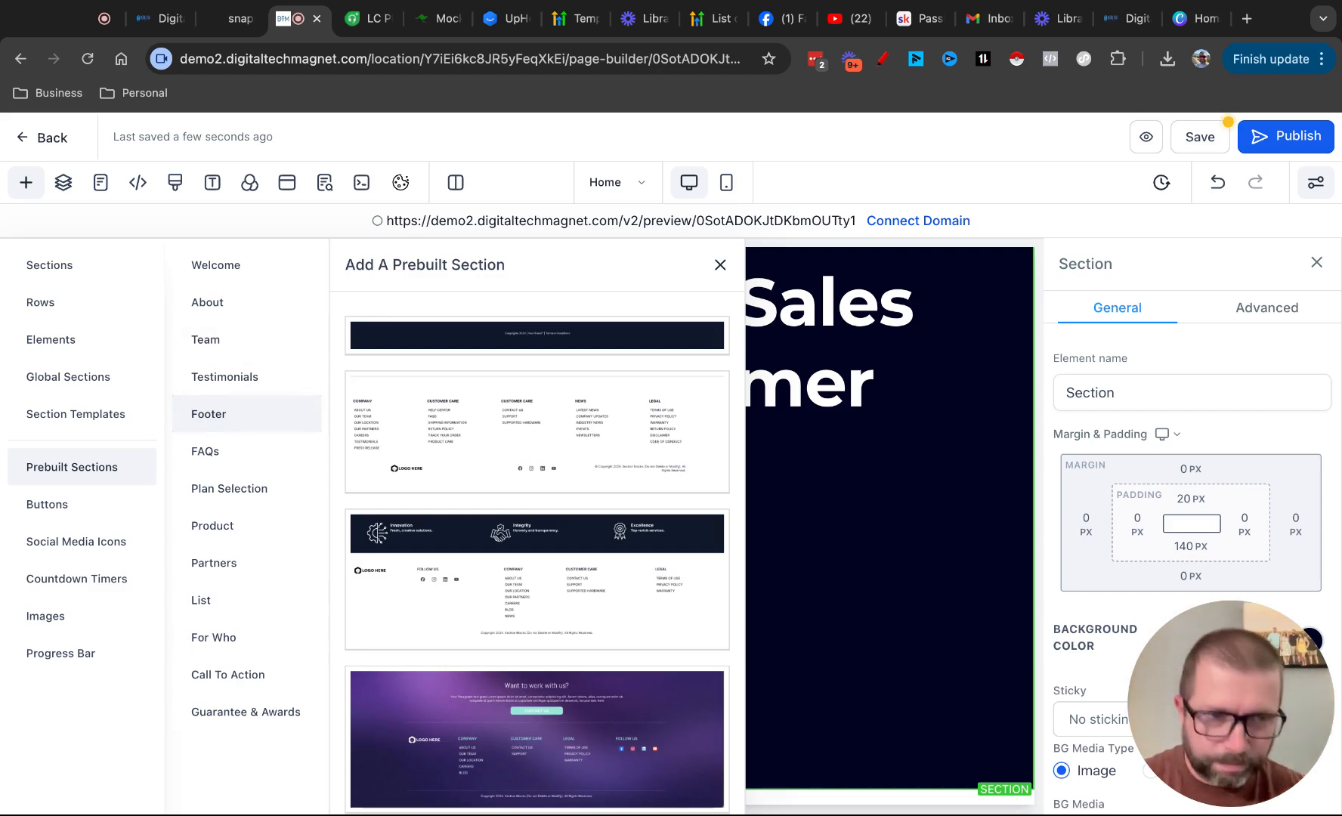
click(223, 457)
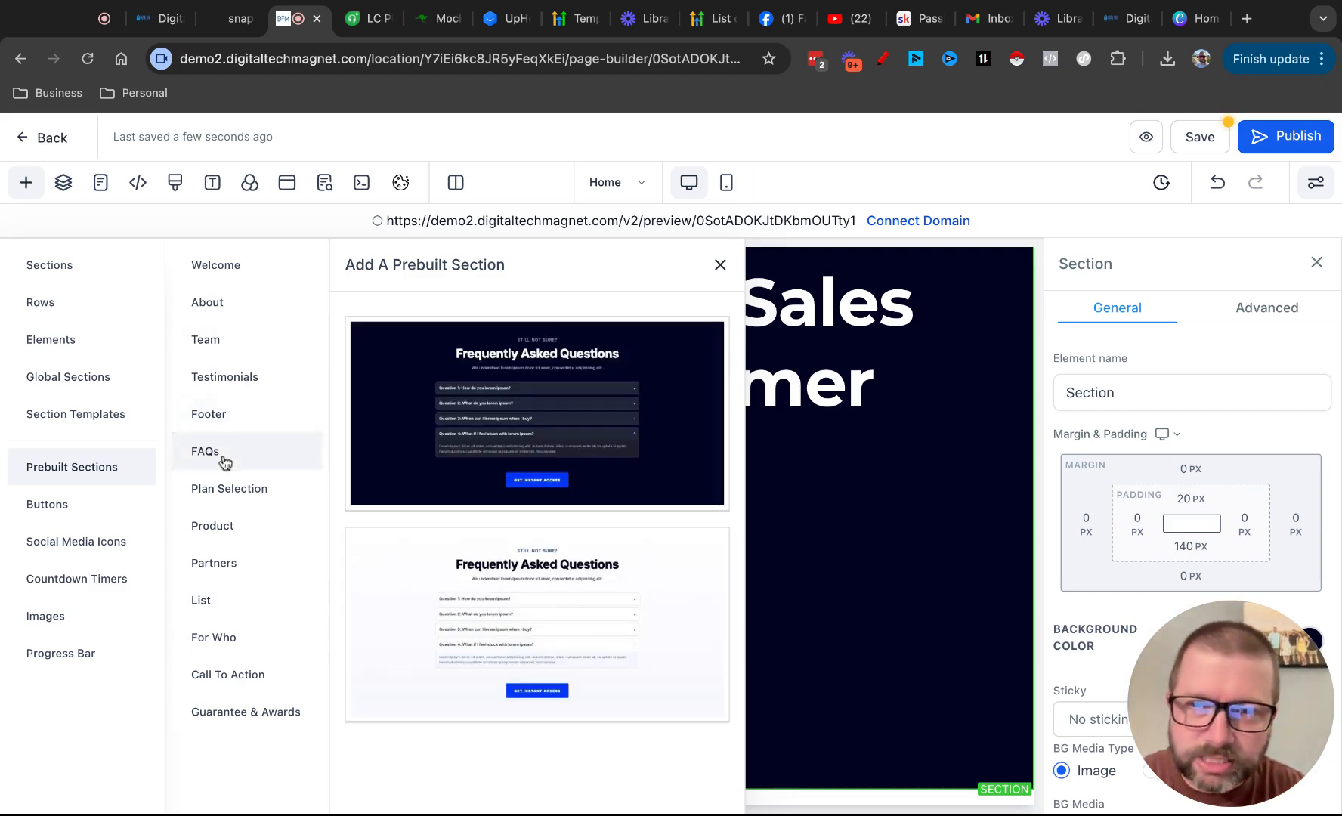
Browse the prebuilt section designs for Plan Selection, Product and Partners
click(225, 486)
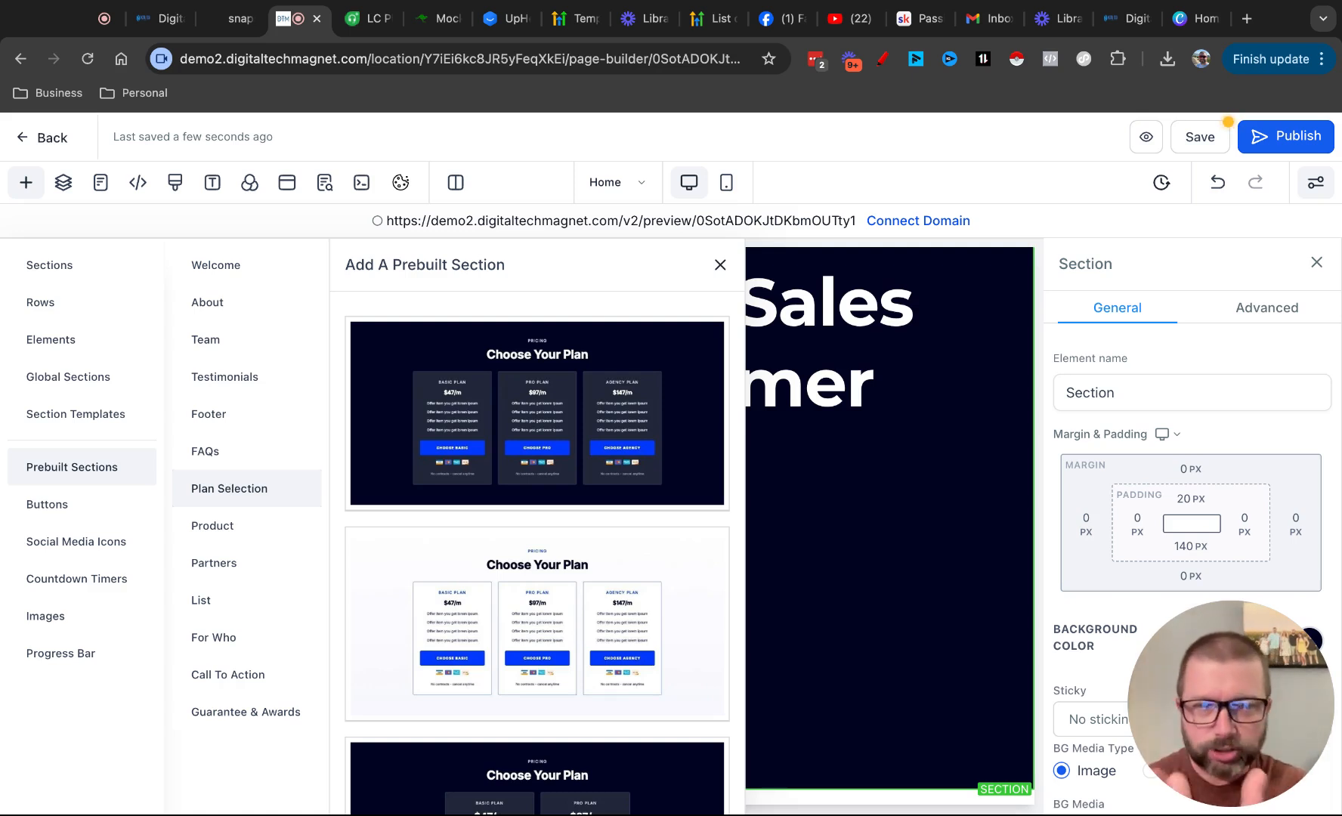
click(223, 521)
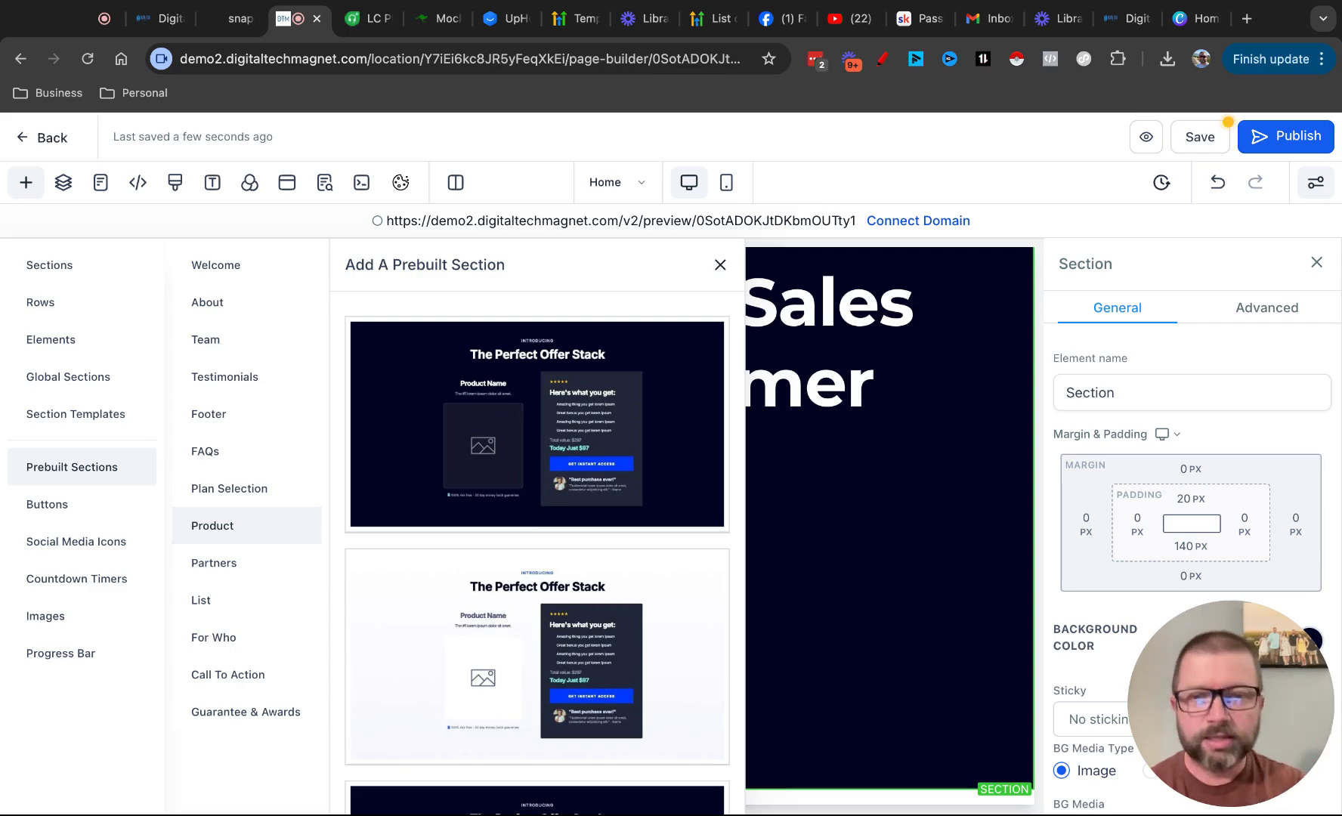
scroll(521, 627, down, 5)
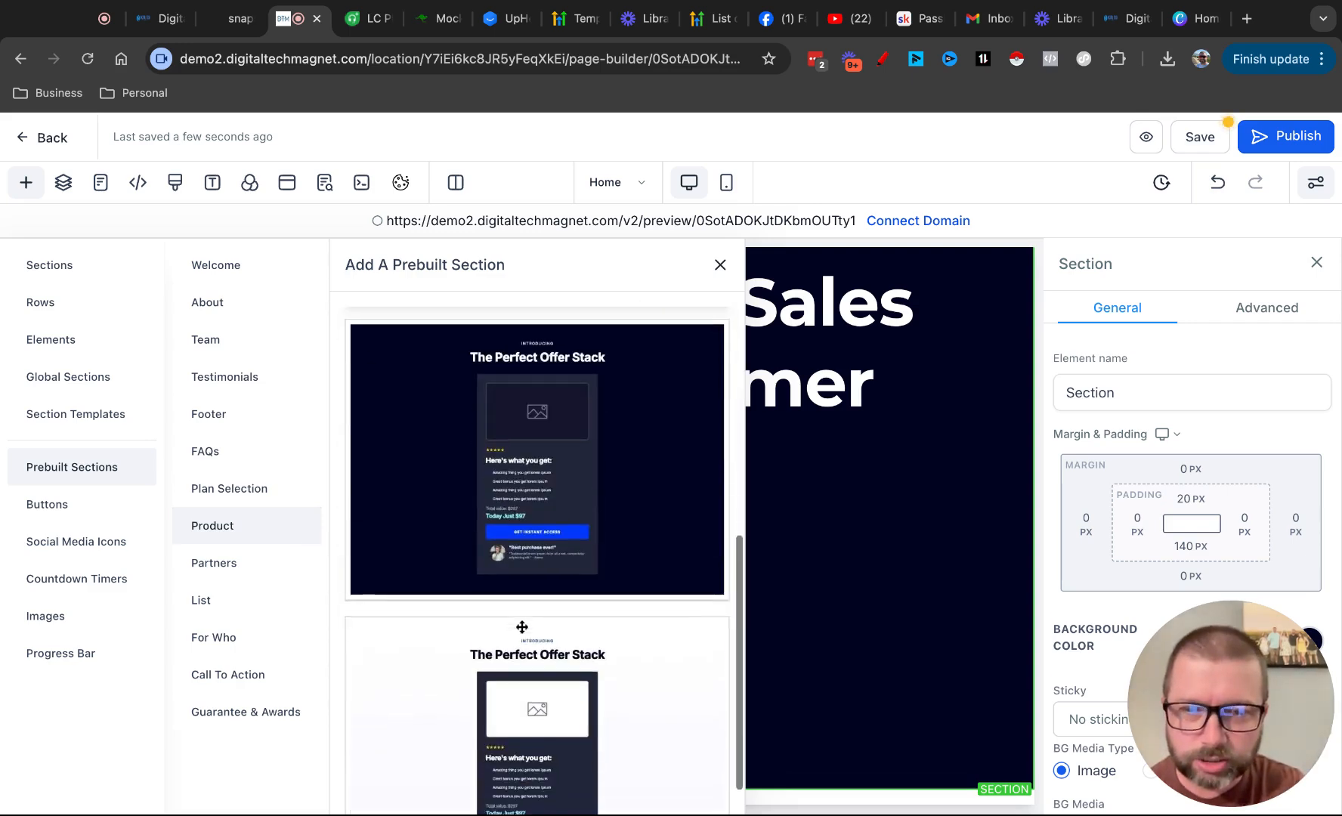
scroll(522, 627, up, 5)
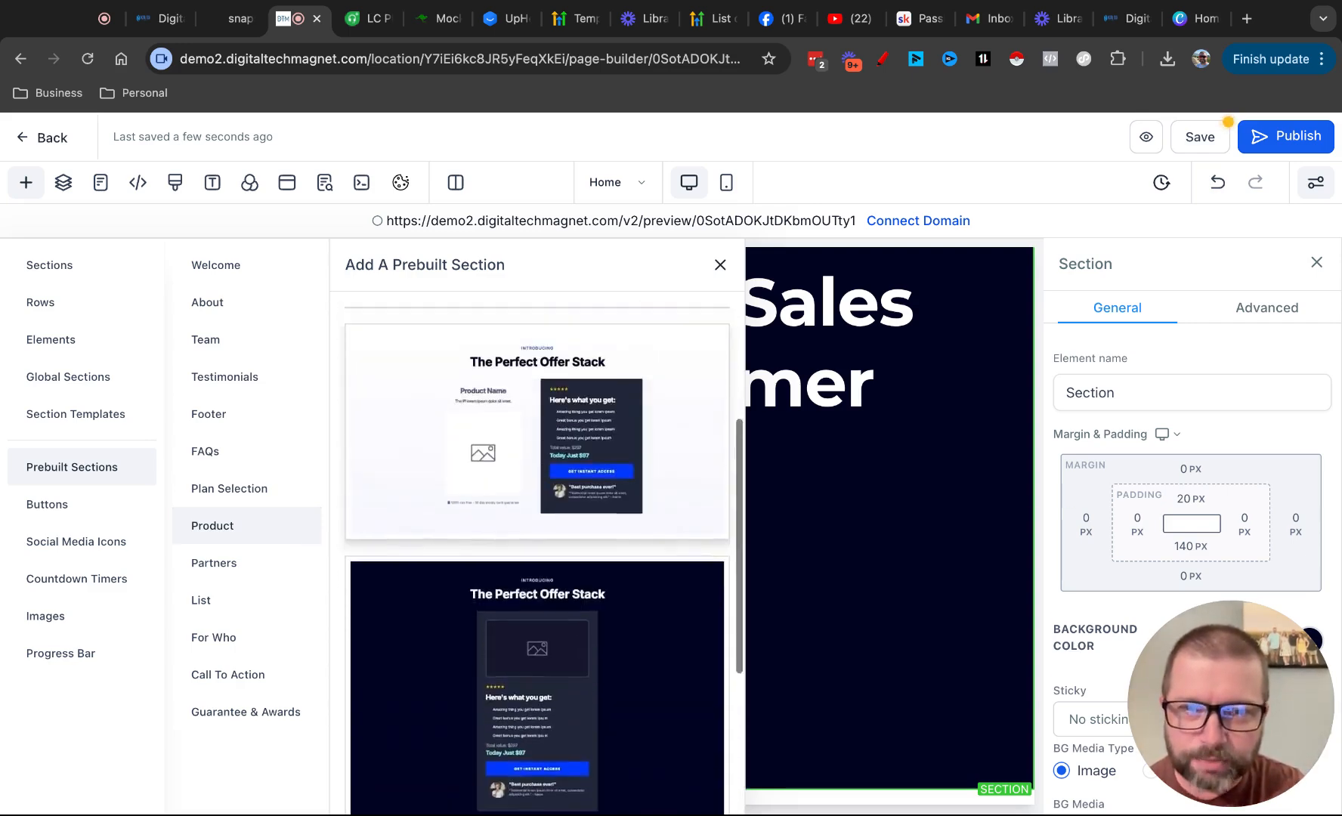
click(214, 578)
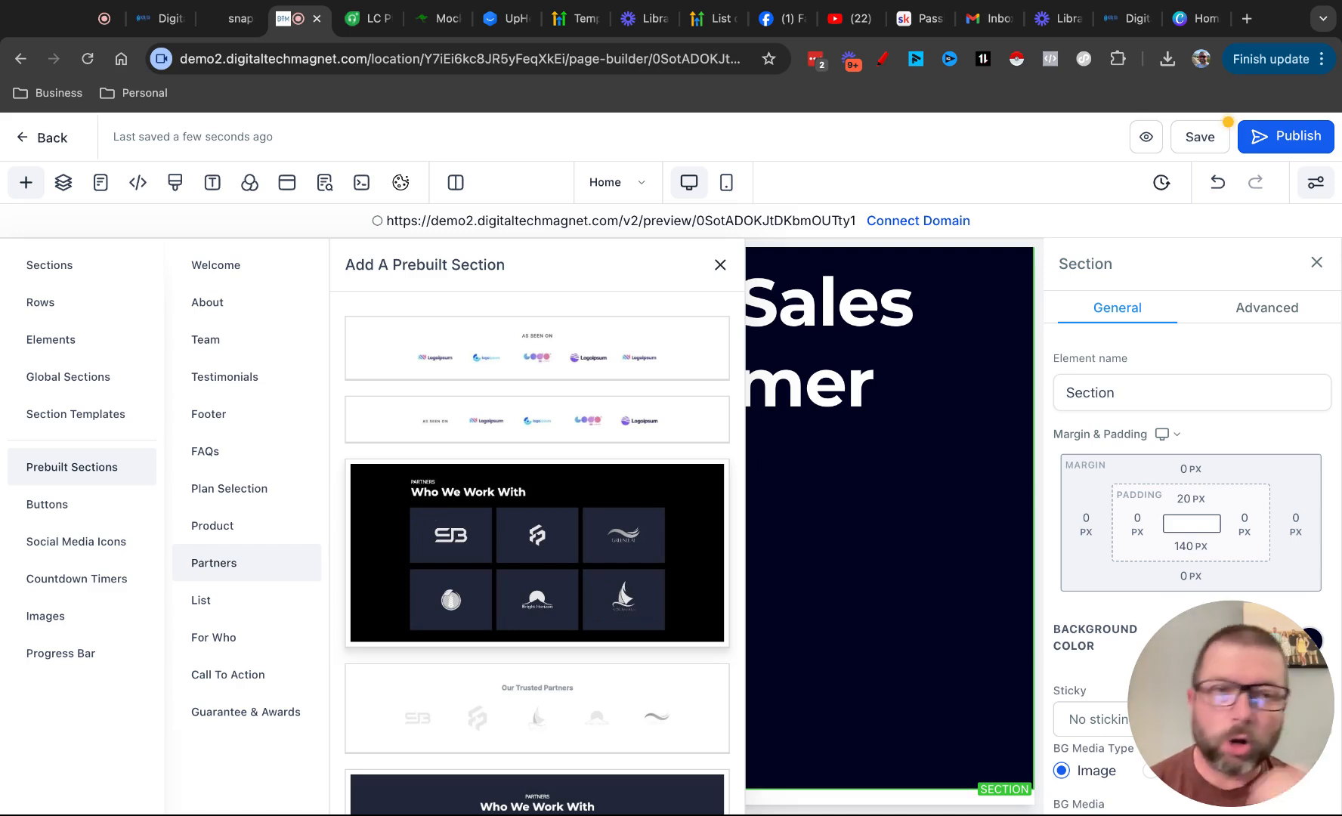
scroll(588, 680, down, 2)
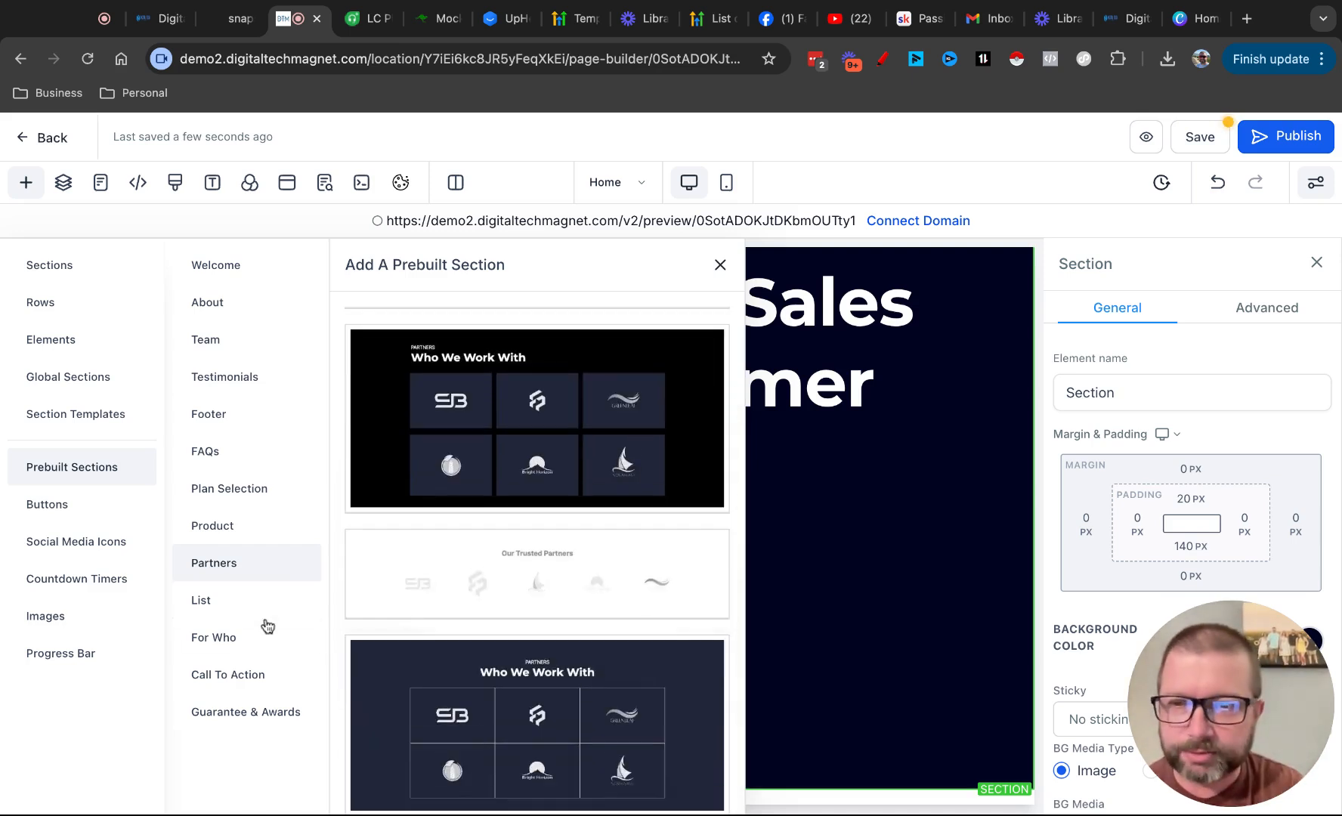
Examine the prebuilt List section designs, including the 3 Step Process and #1 Solution layouts
click(203, 600)
scroll(550, 512, down, 15)
scroll(521, 572, down, 1)
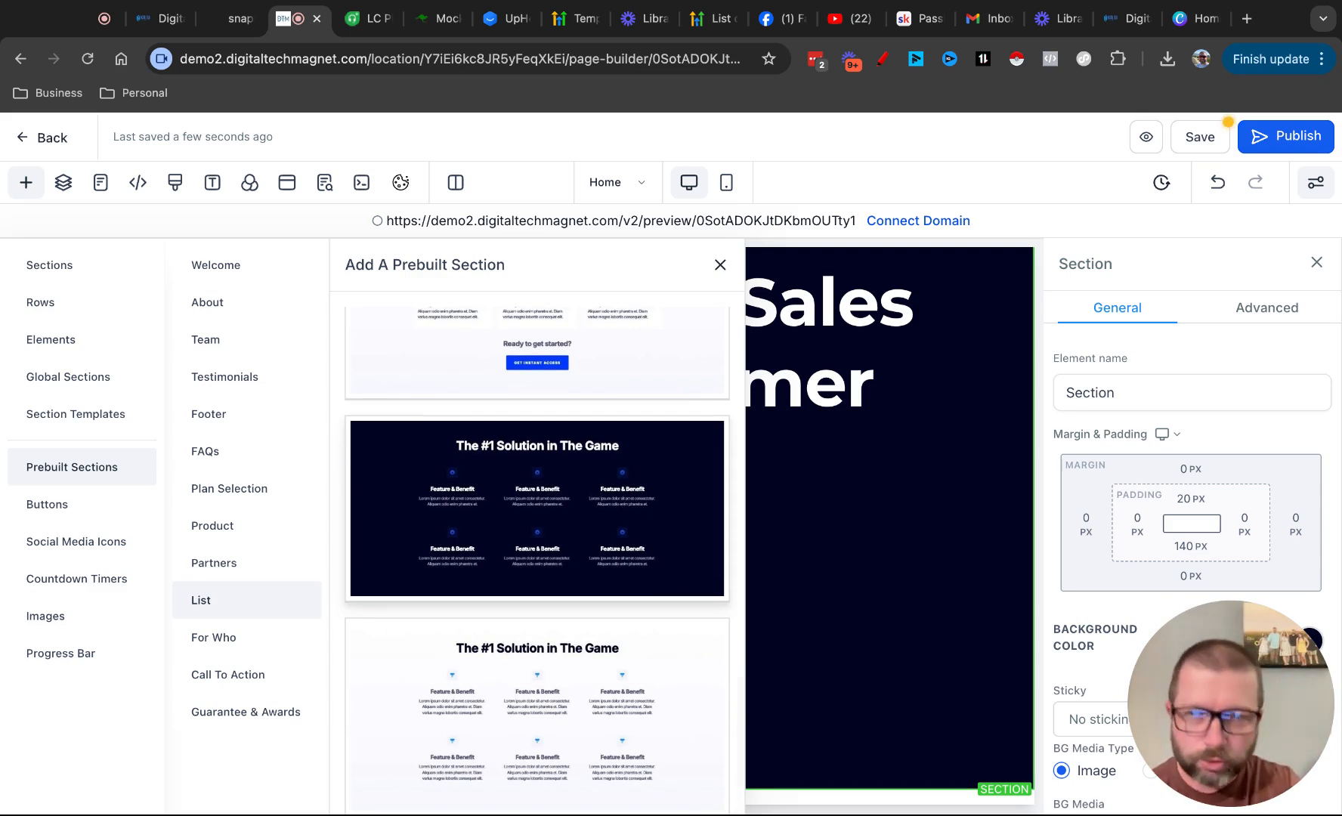
scroll(501, 602, up, 5)
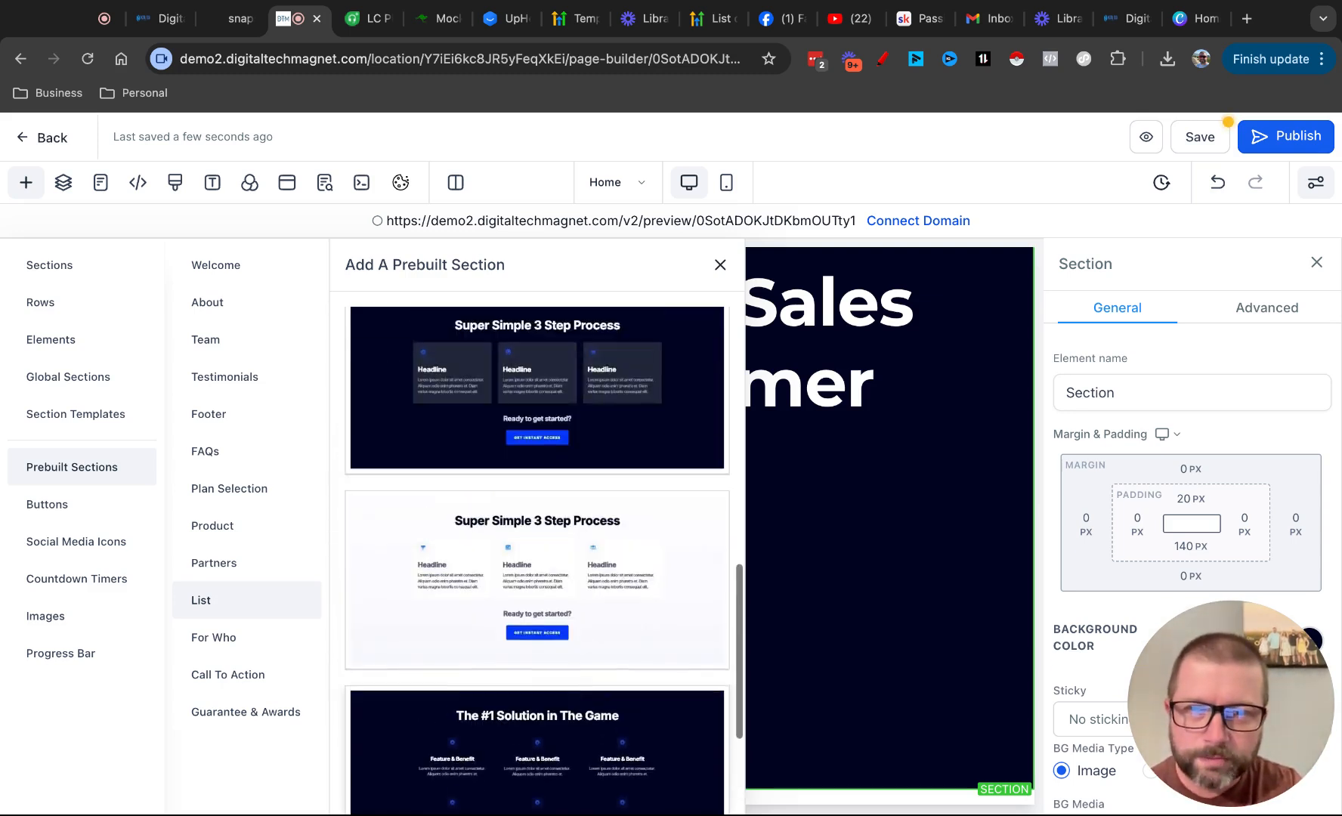
scroll(500, 602, up, 4)
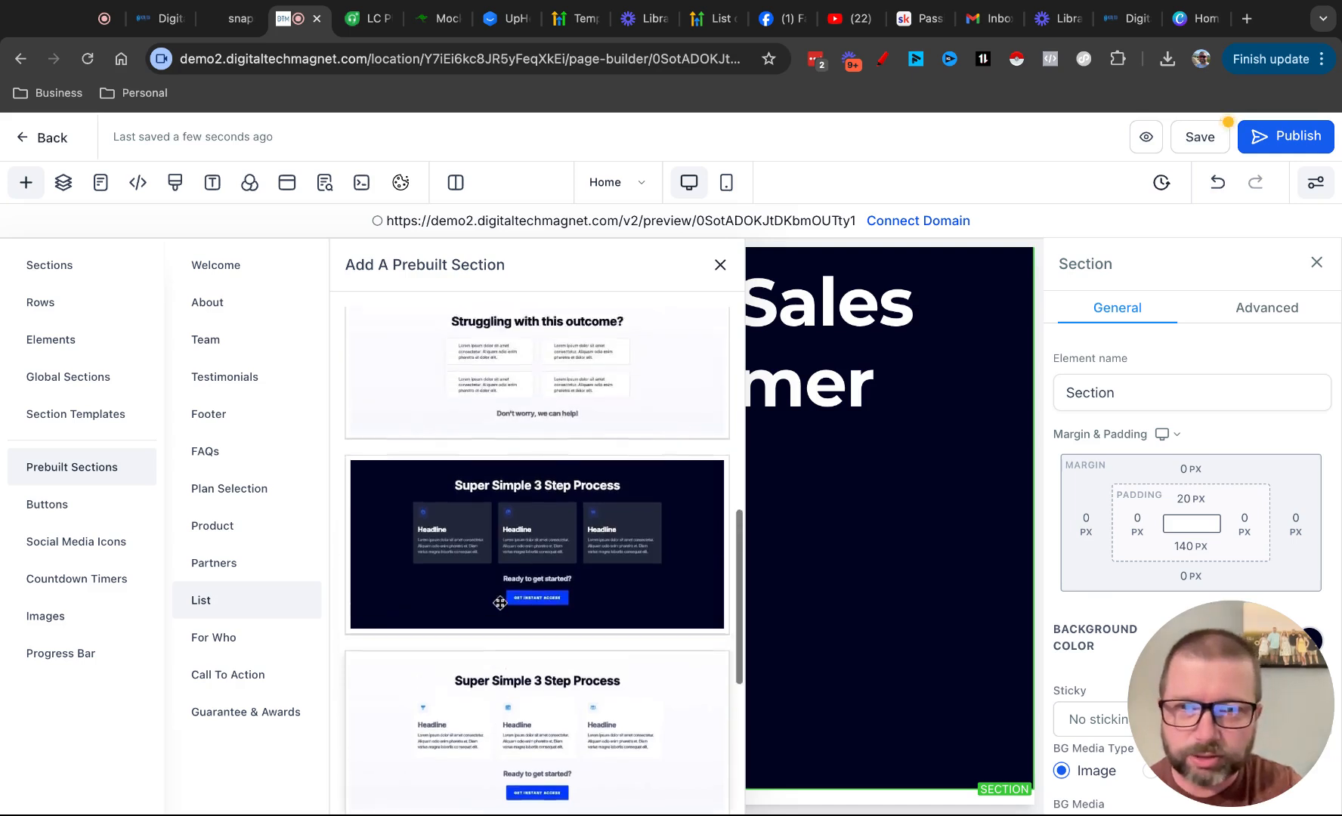
scroll(500, 602, down, 2)
scroll(537, 560, down, 1)
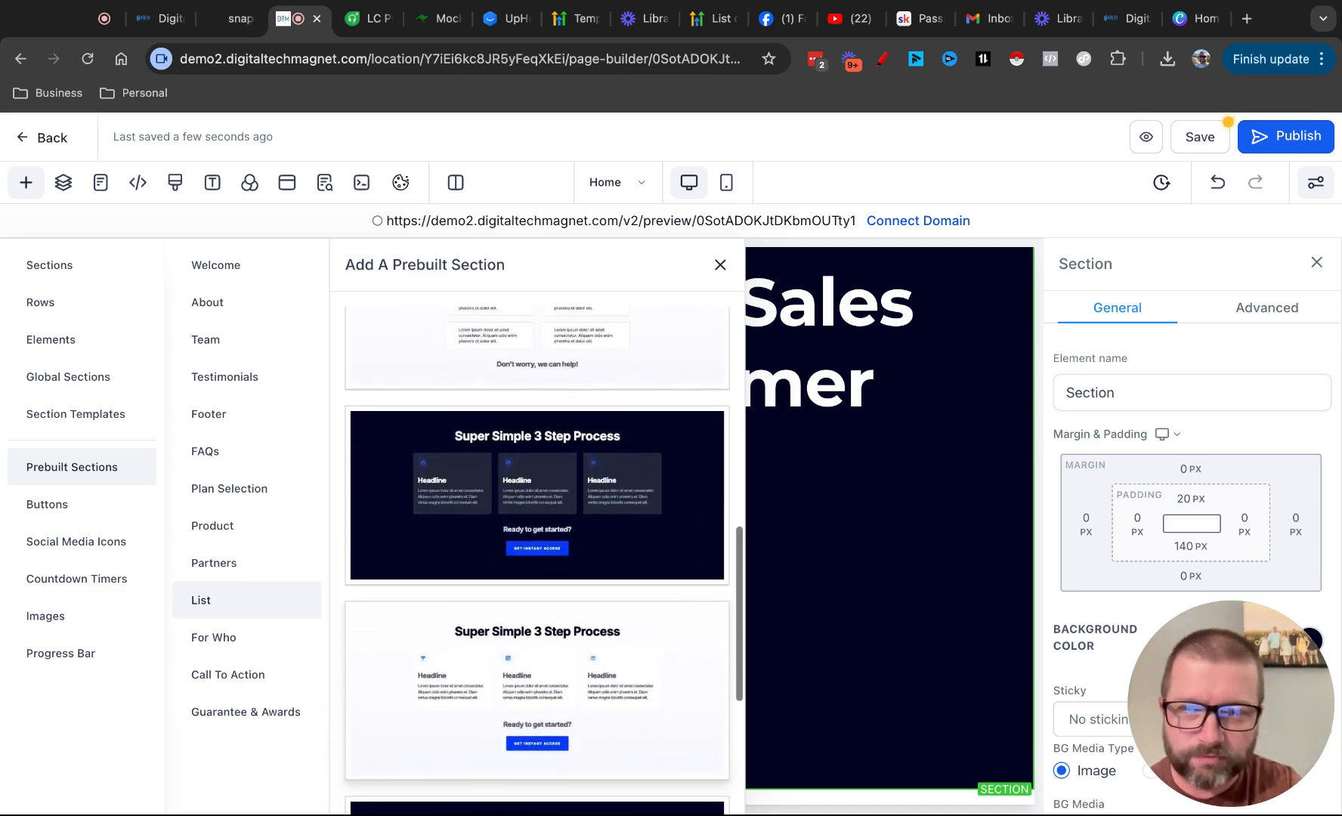
scroll(481, 470, up, 8)
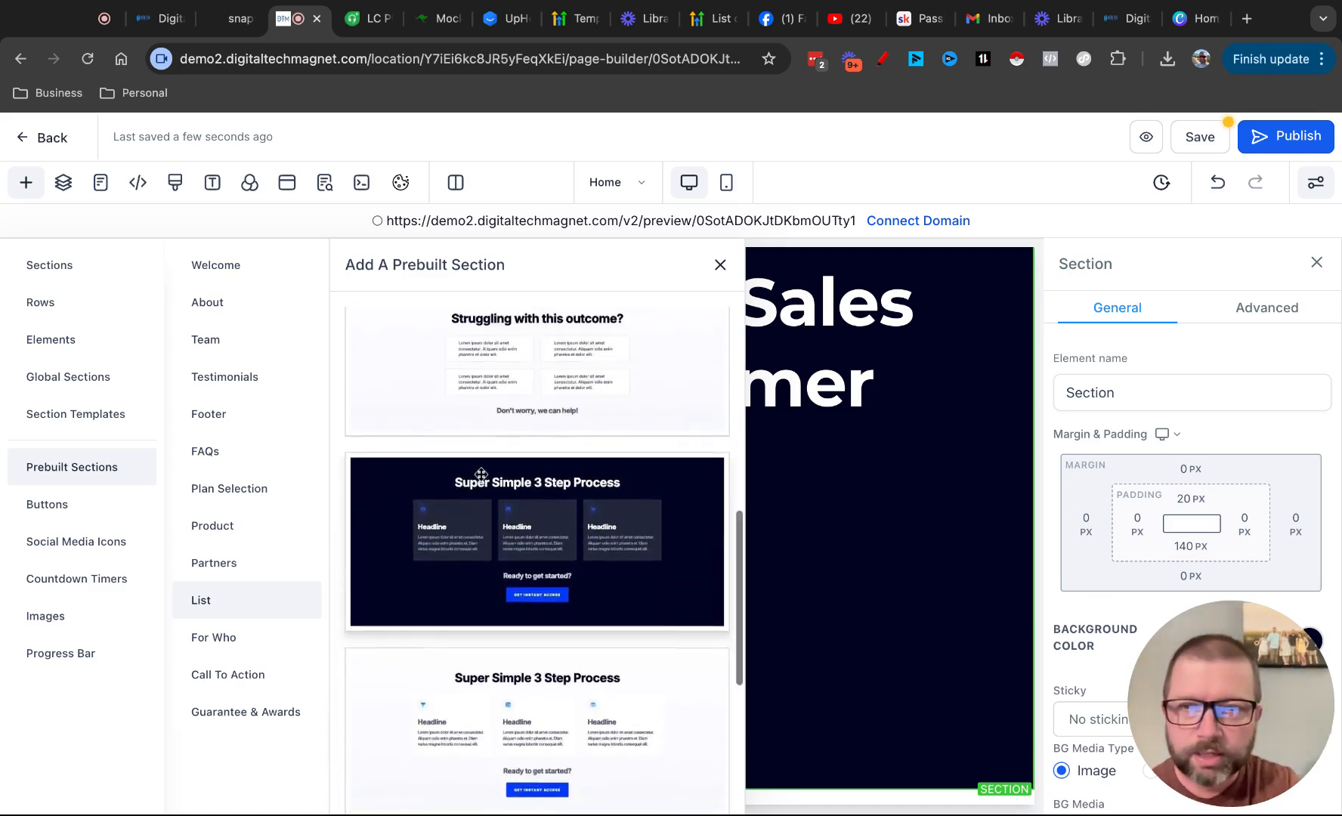
scroll(482, 470, up, 1)
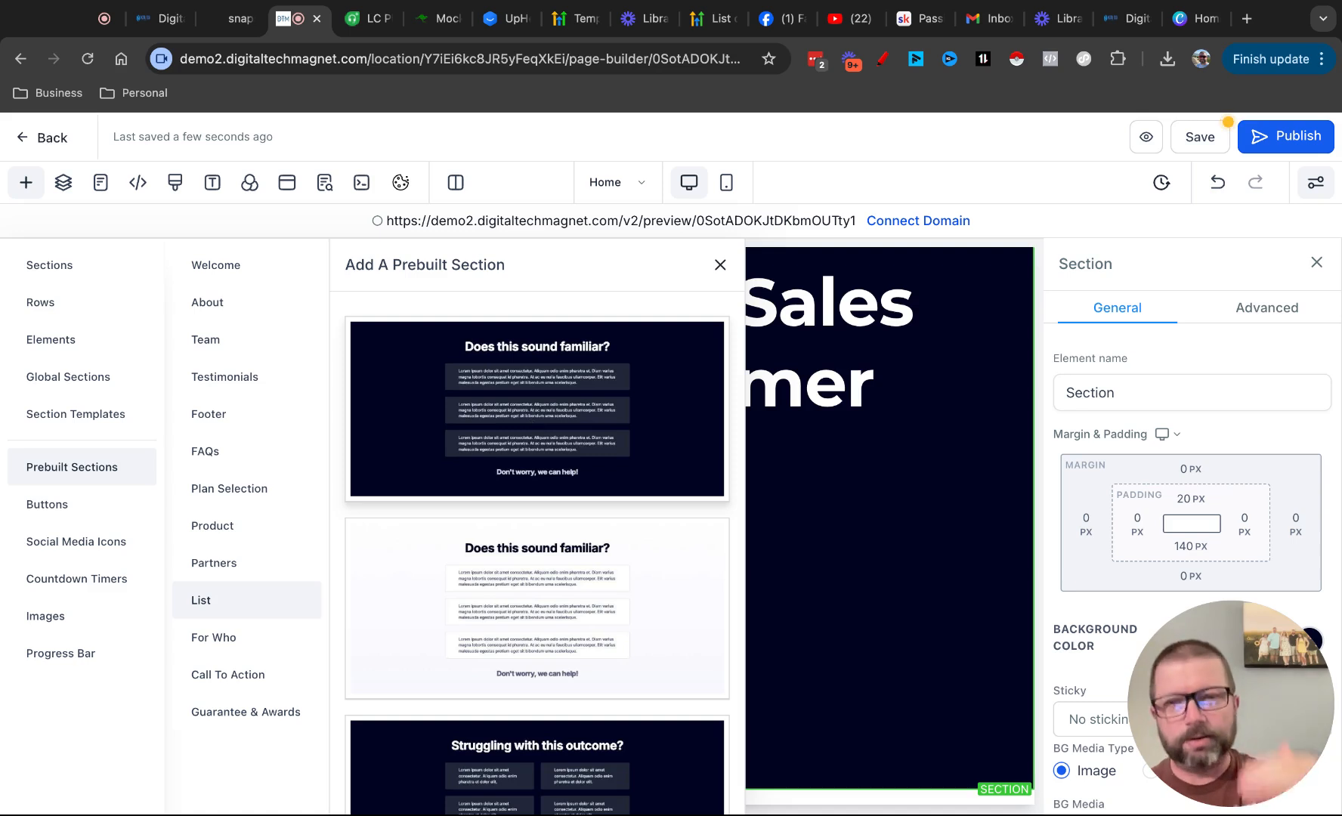
Add the dark prebuilt For Who section "Who's This Perfect For" below the Welcome section and close the section library
click(221, 635)
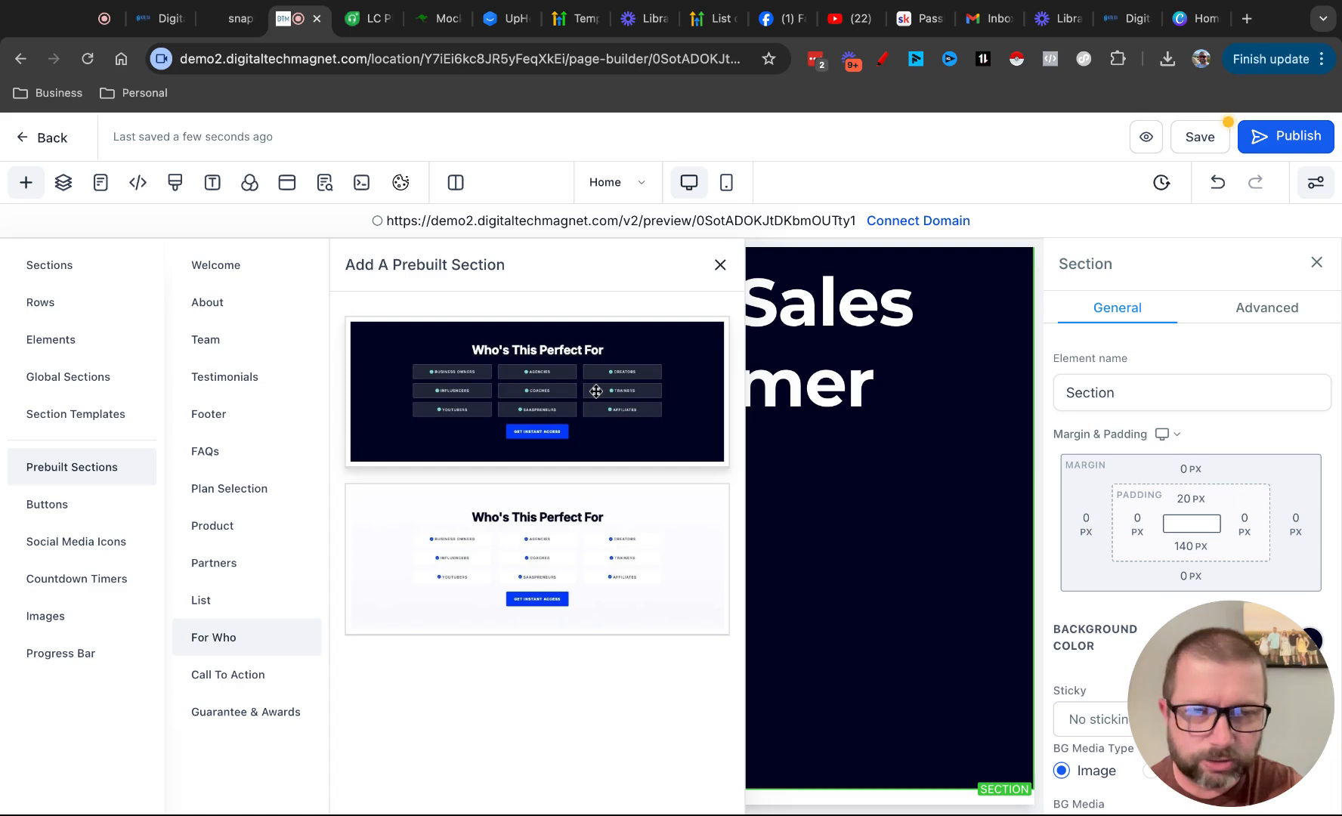
drag(537, 391, 863, 671)
click(716, 265)
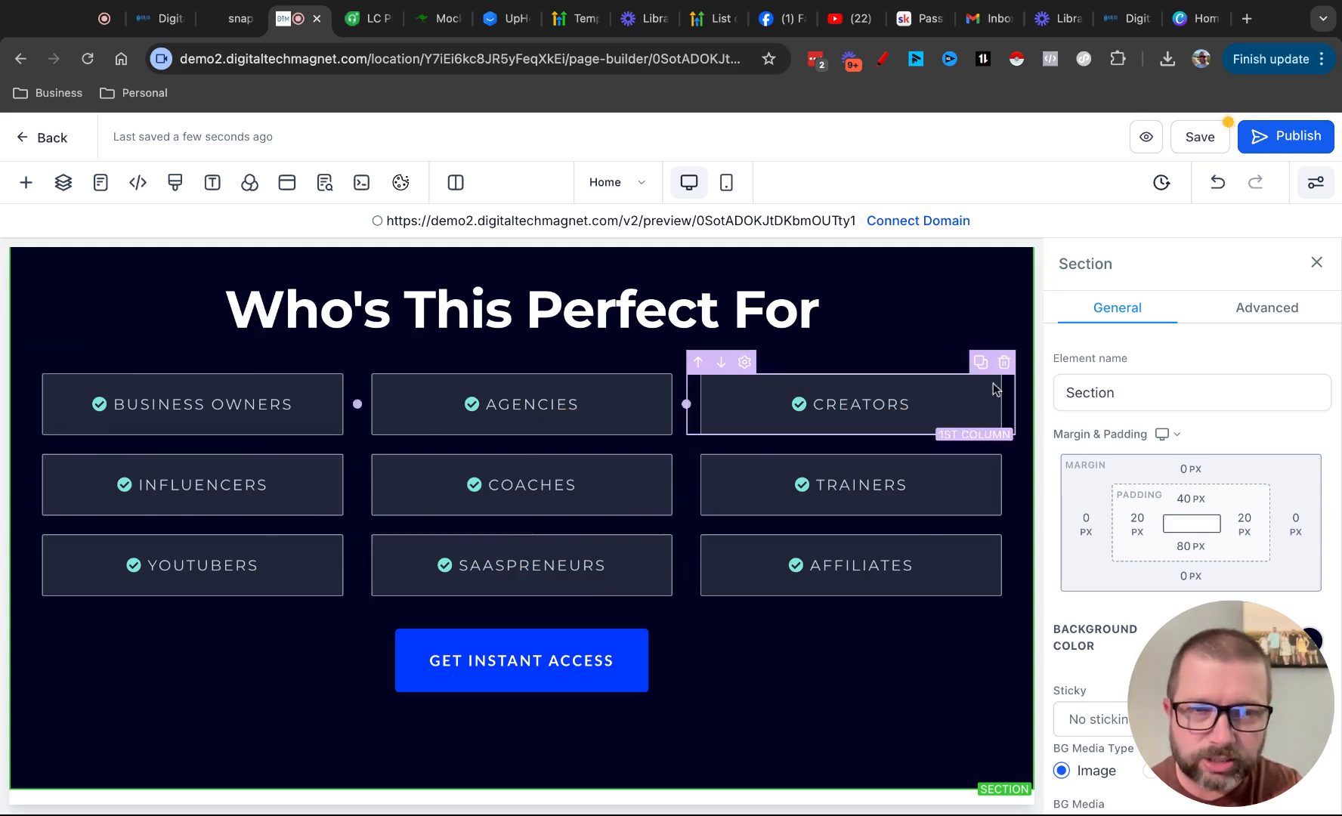
Delete the Creators, Influencers and YouTubers columns from the "Who's This Perfect For" section
click(1004, 363)
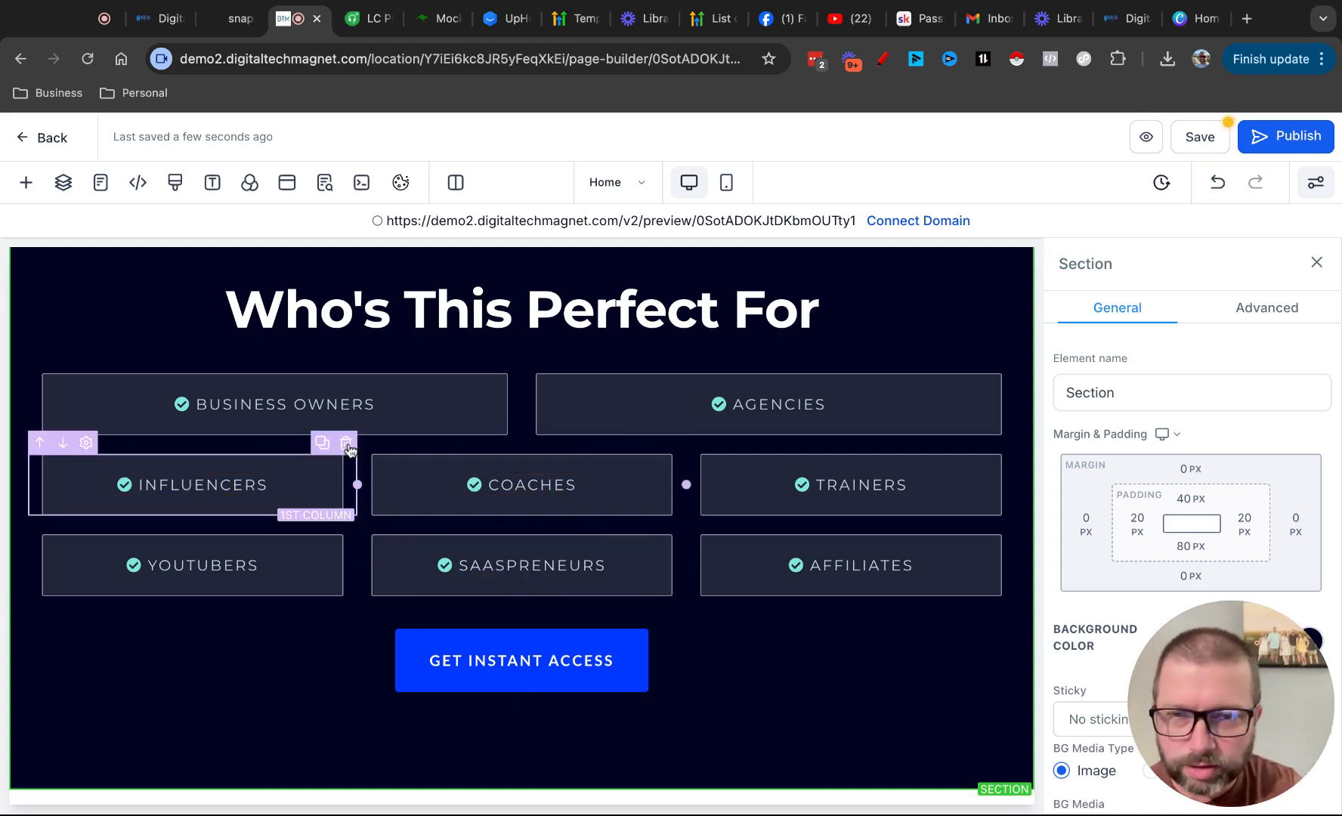
click(346, 443)
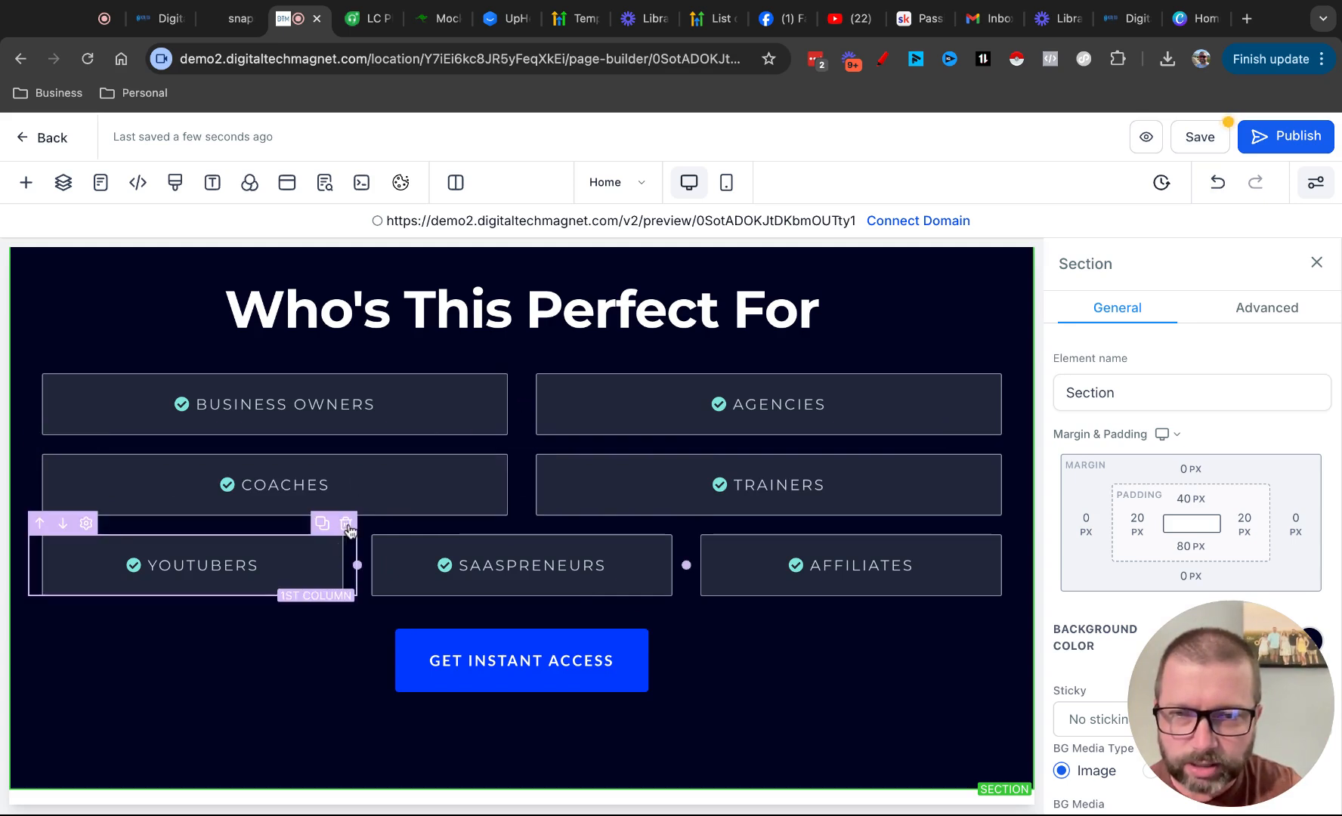
click(346, 525)
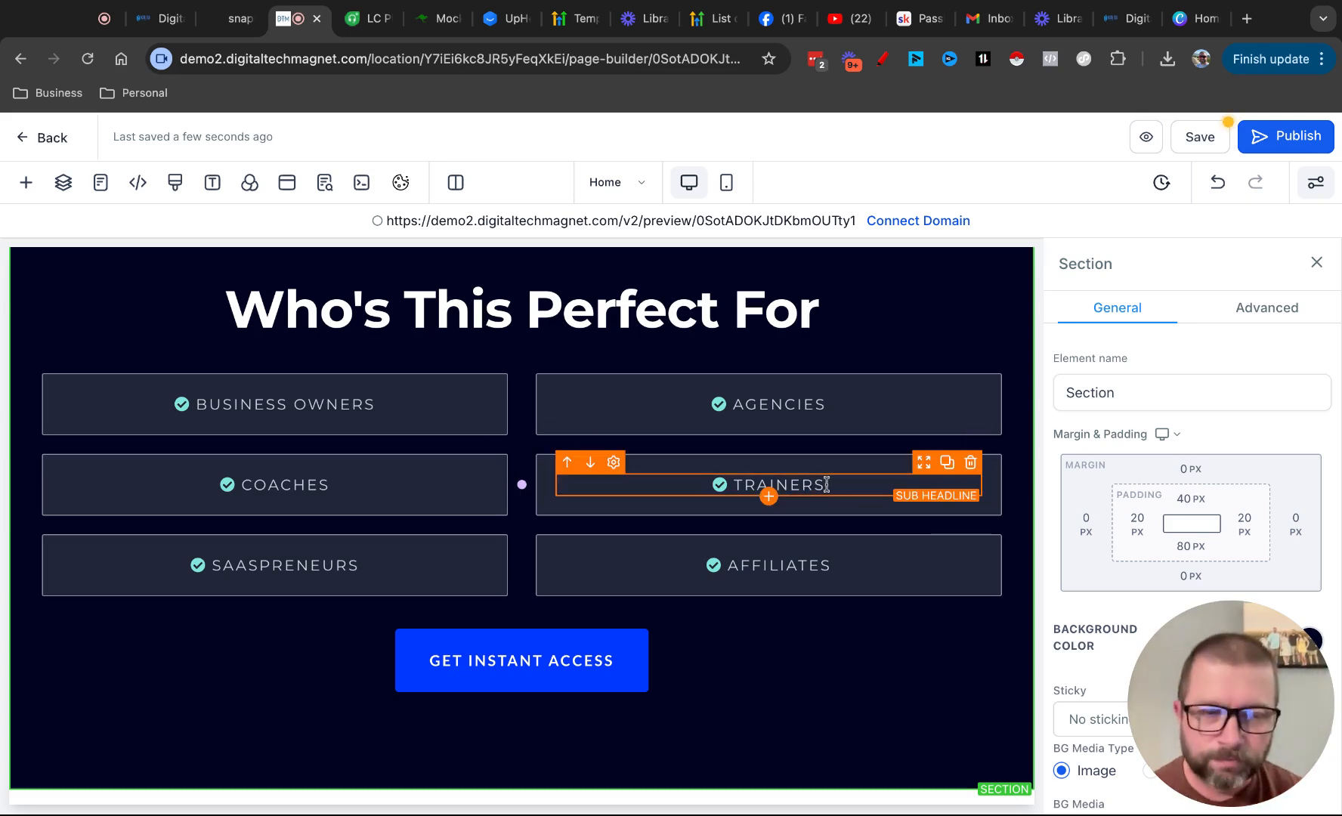
drag(825, 484, 732, 485)
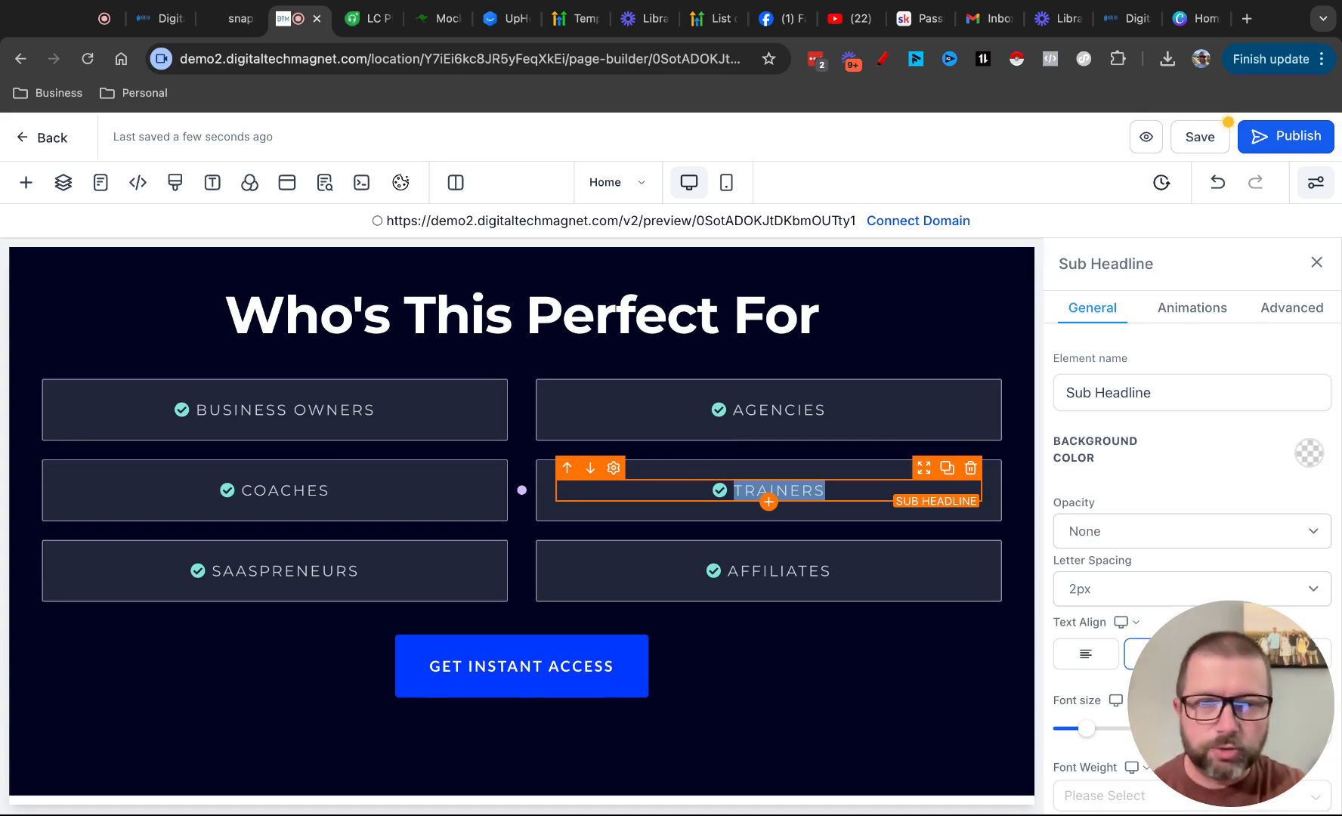
click(754, 682)
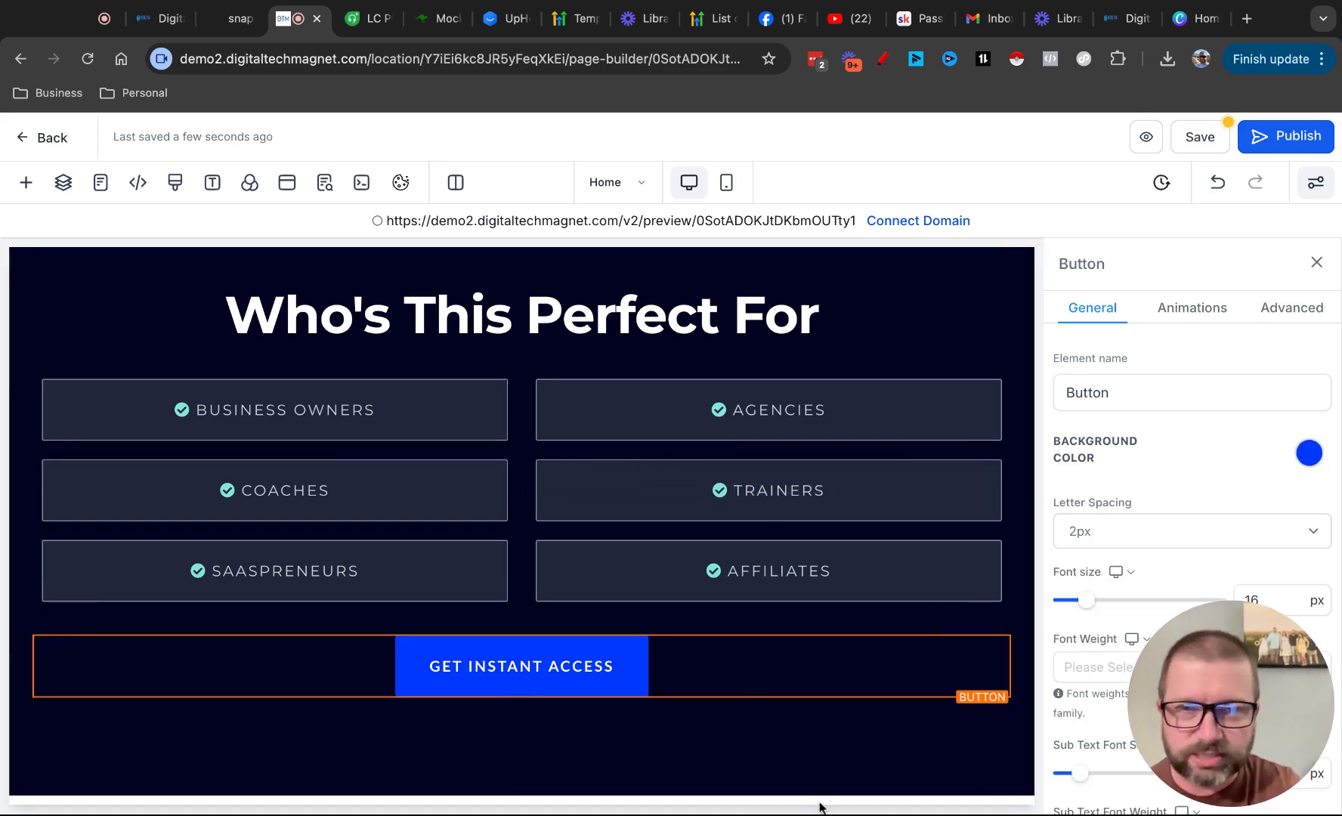
Add the white prebuilt Team section "Meet the Team of Professionals" with five members to the page and close the section library
click(26, 187)
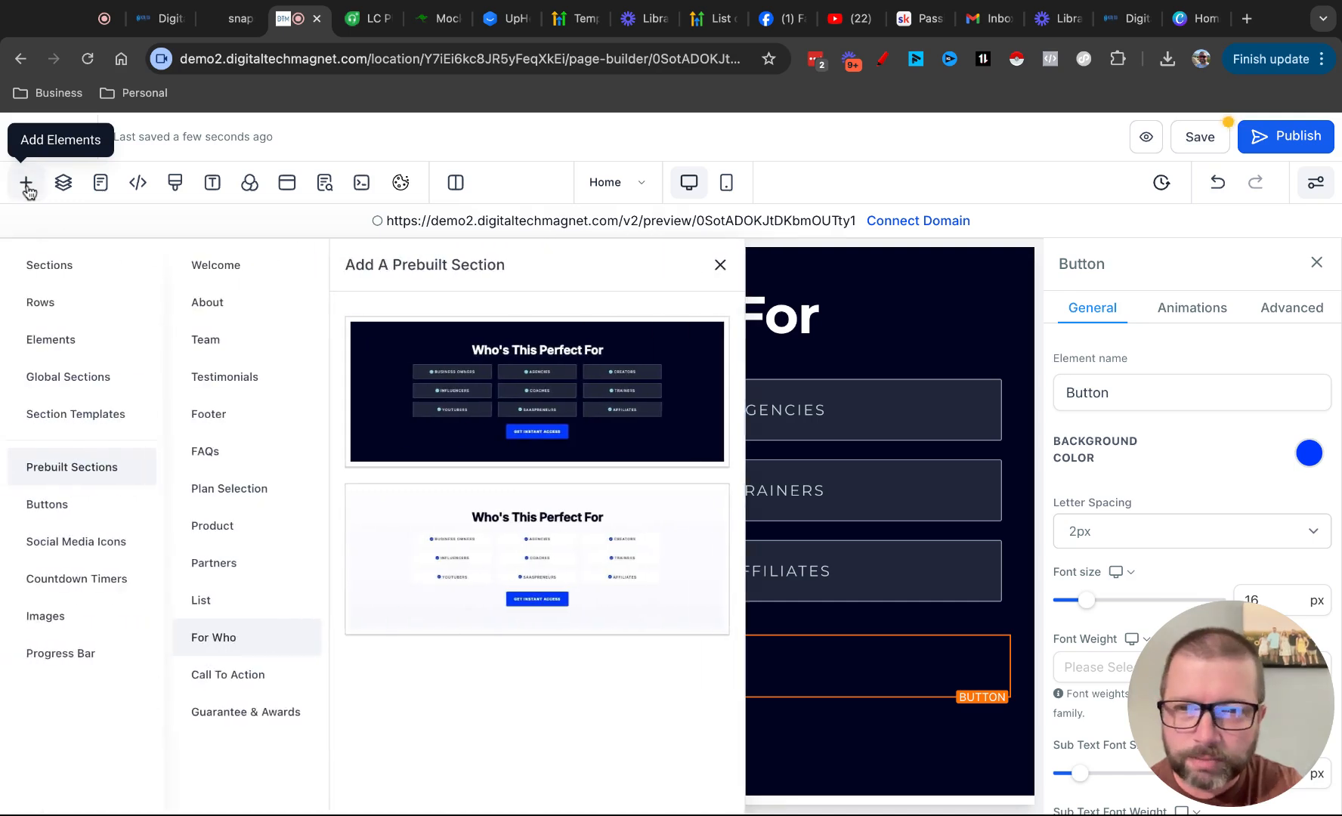
click(228, 491)
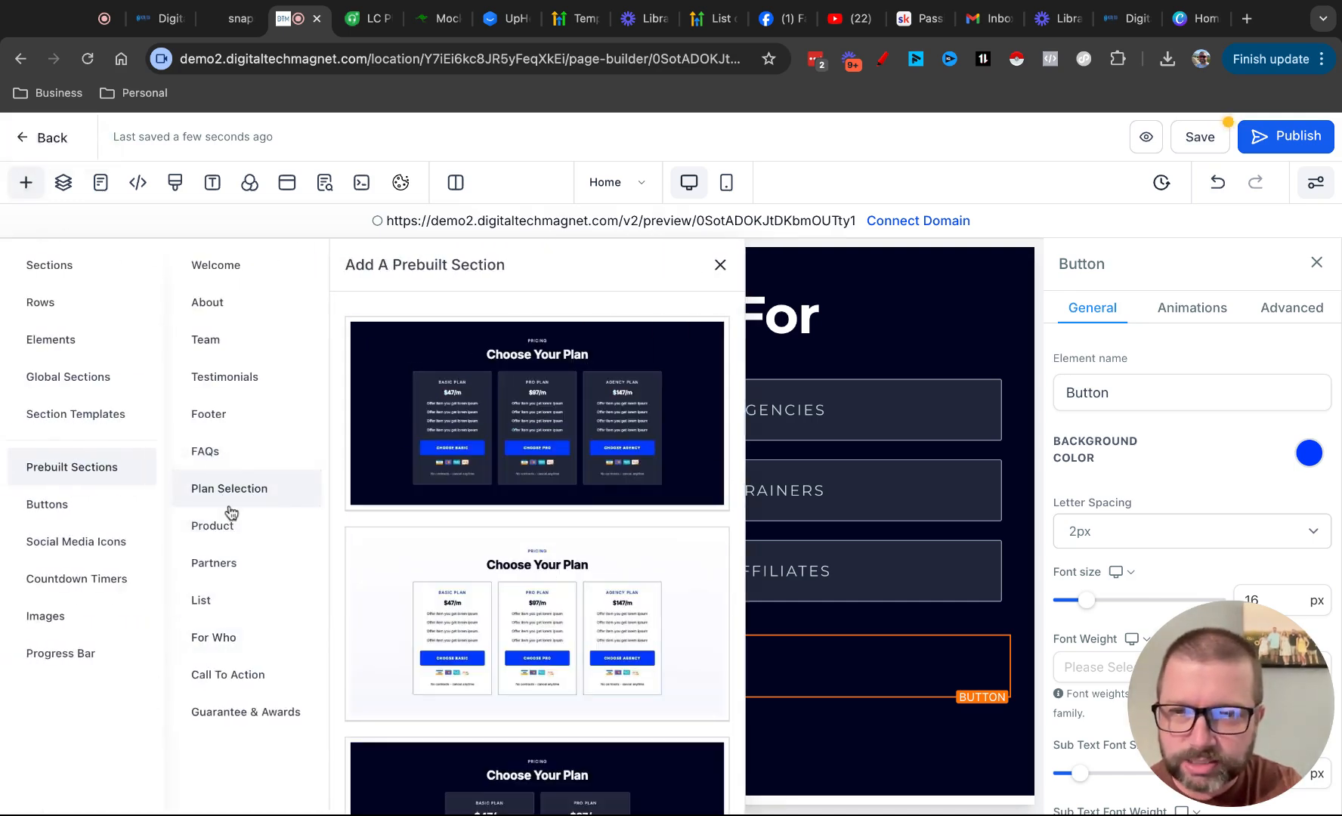
click(233, 352)
scroll(592, 629, down, 3)
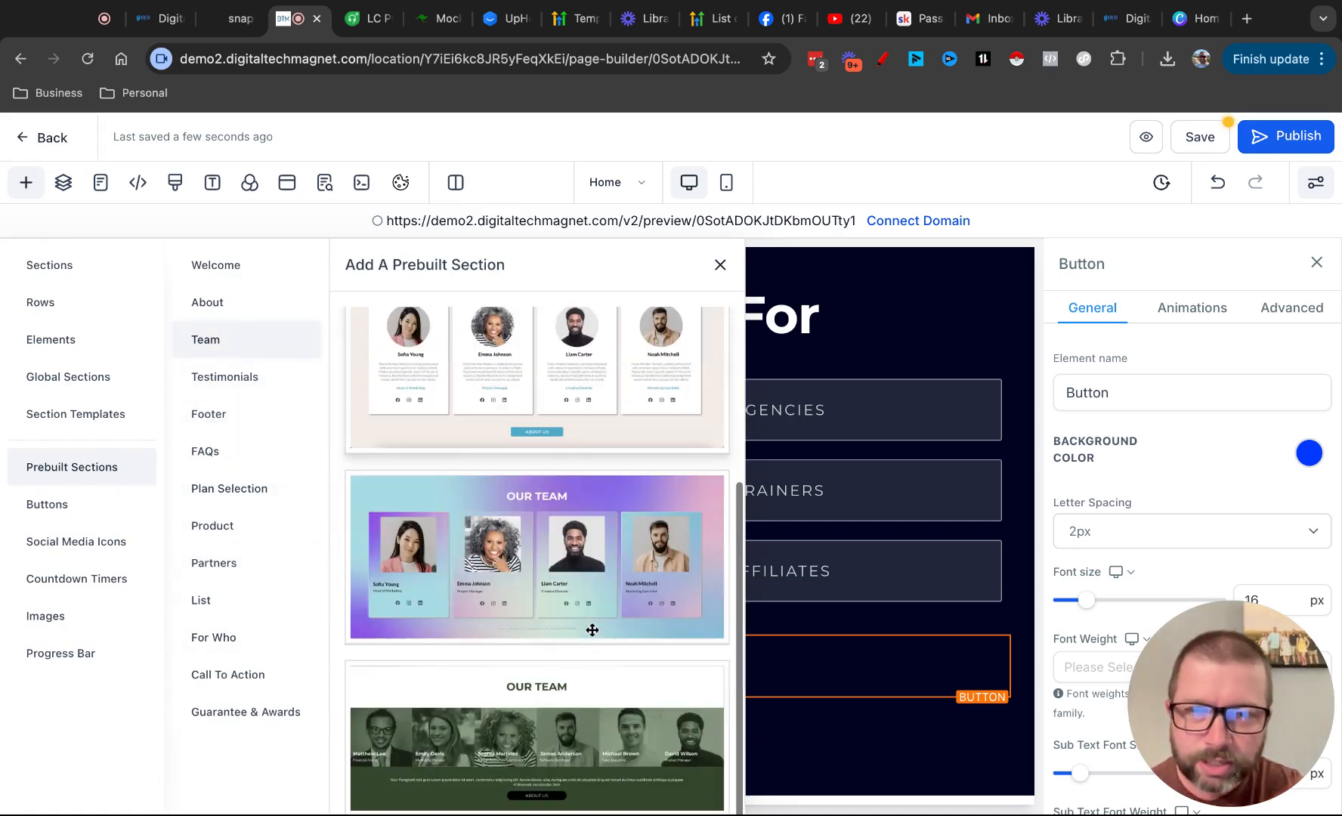
scroll(592, 629, up, 4)
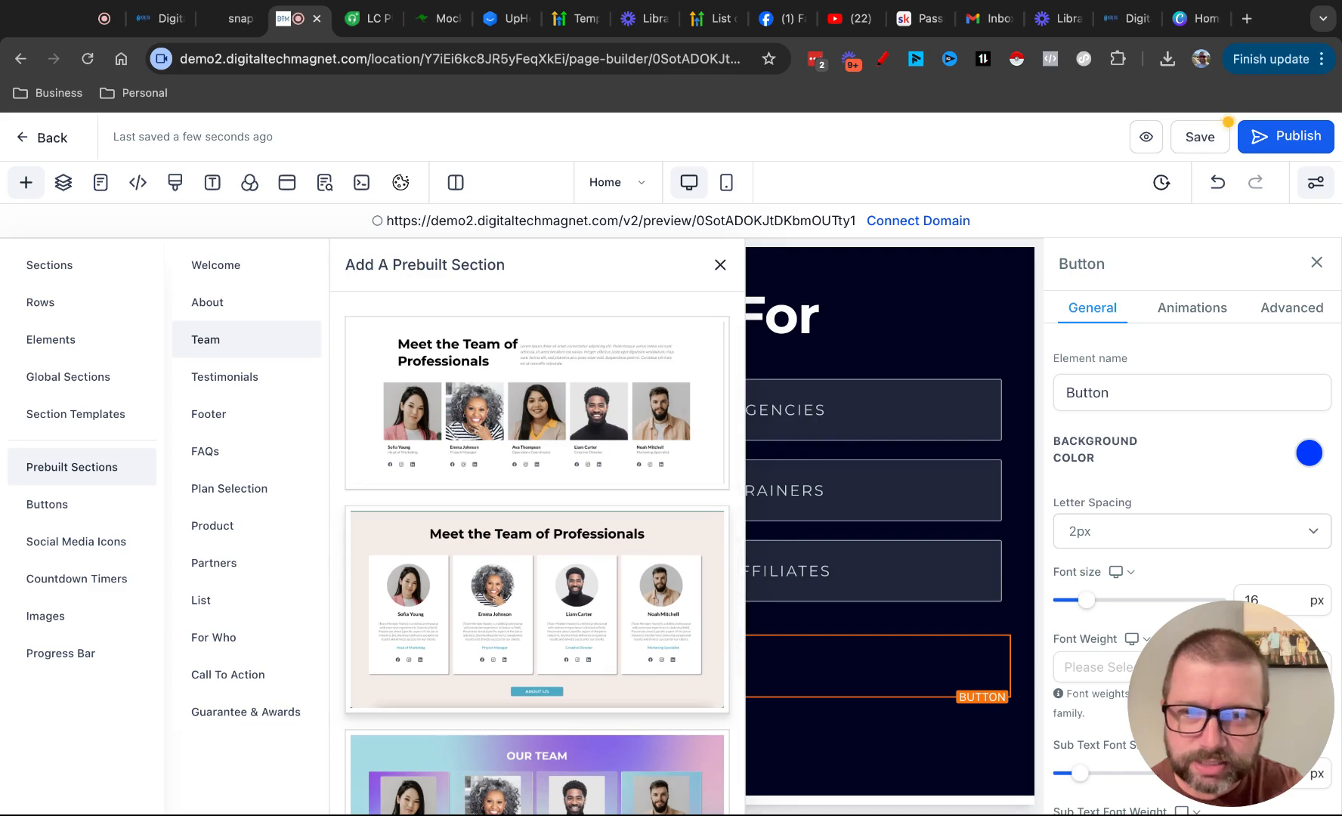
scroll(584, 712, down, 3)
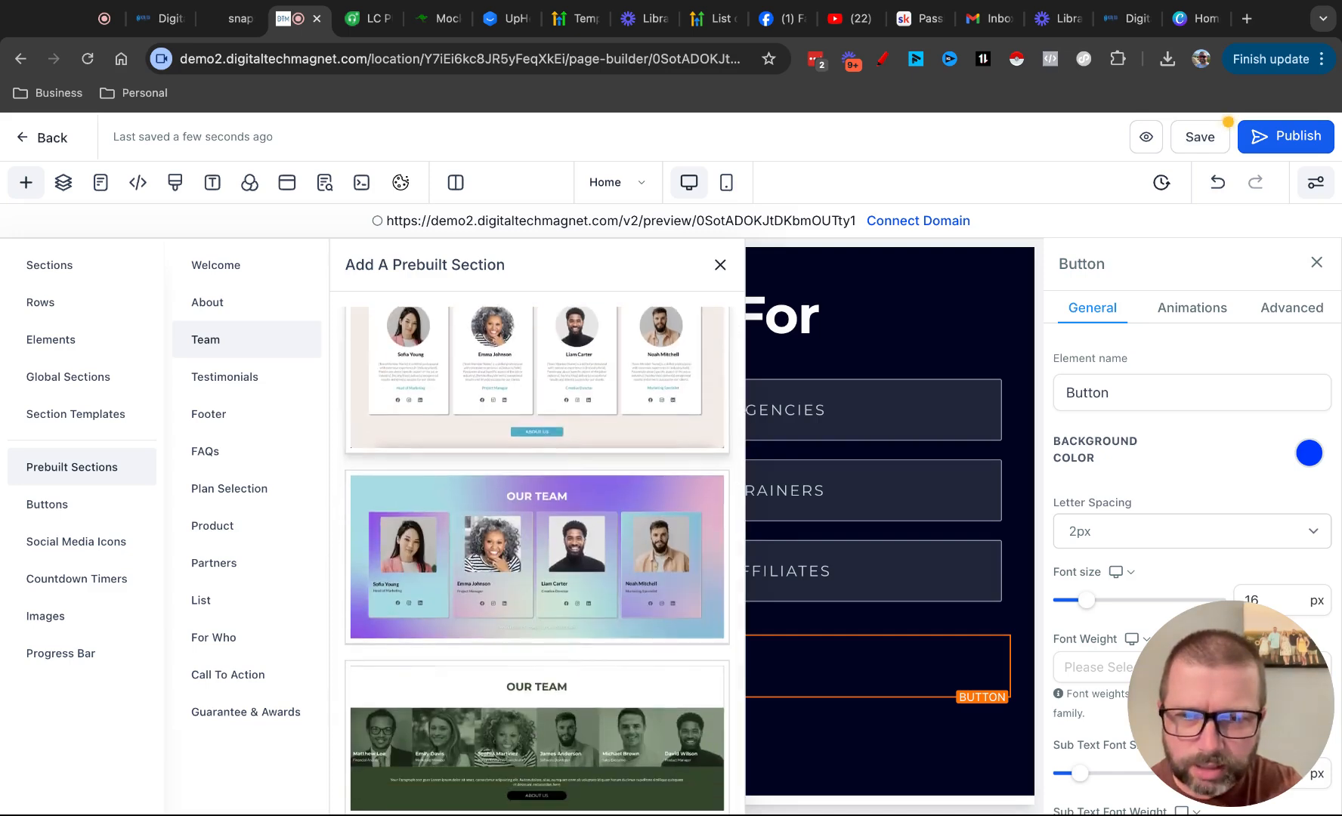
scroll(584, 712, up, 3)
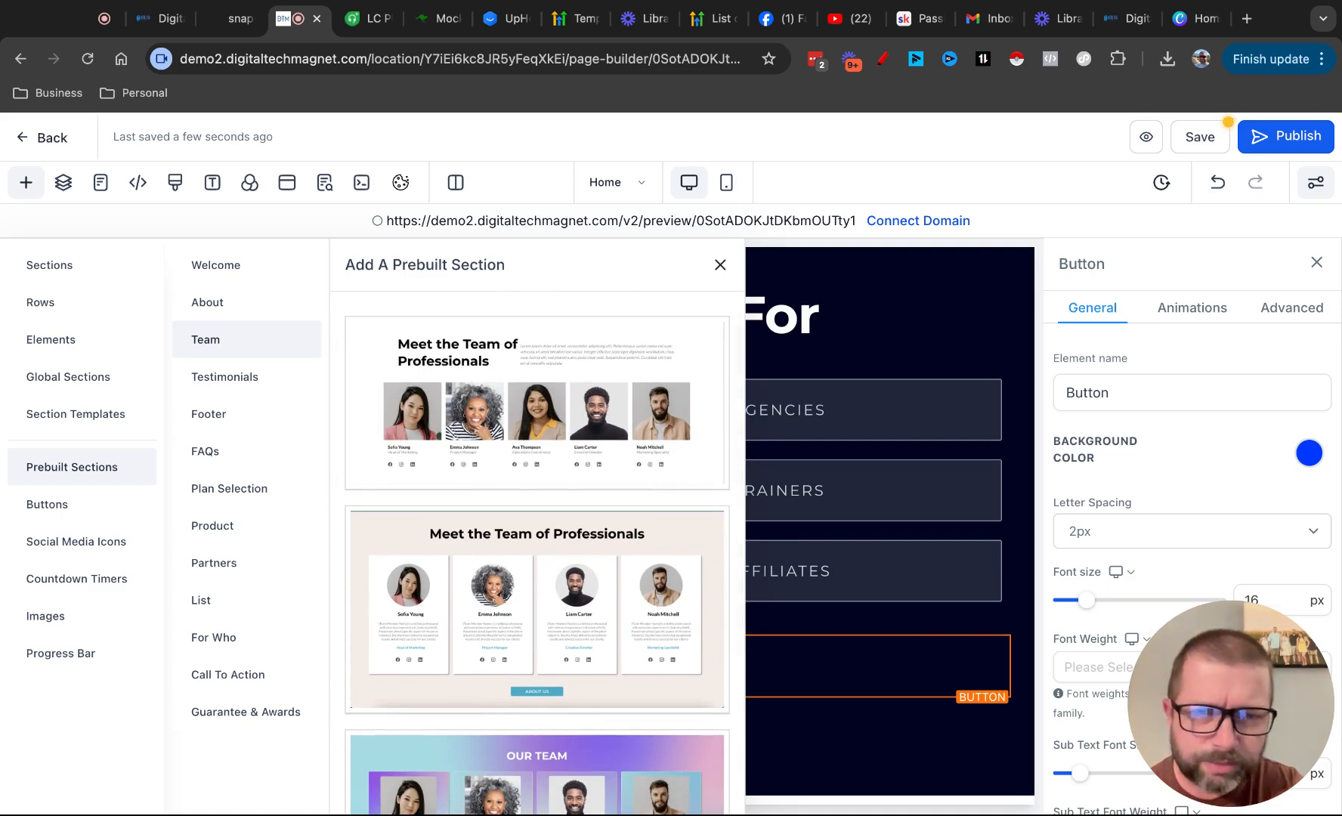
scroll(536, 552, down, 3)
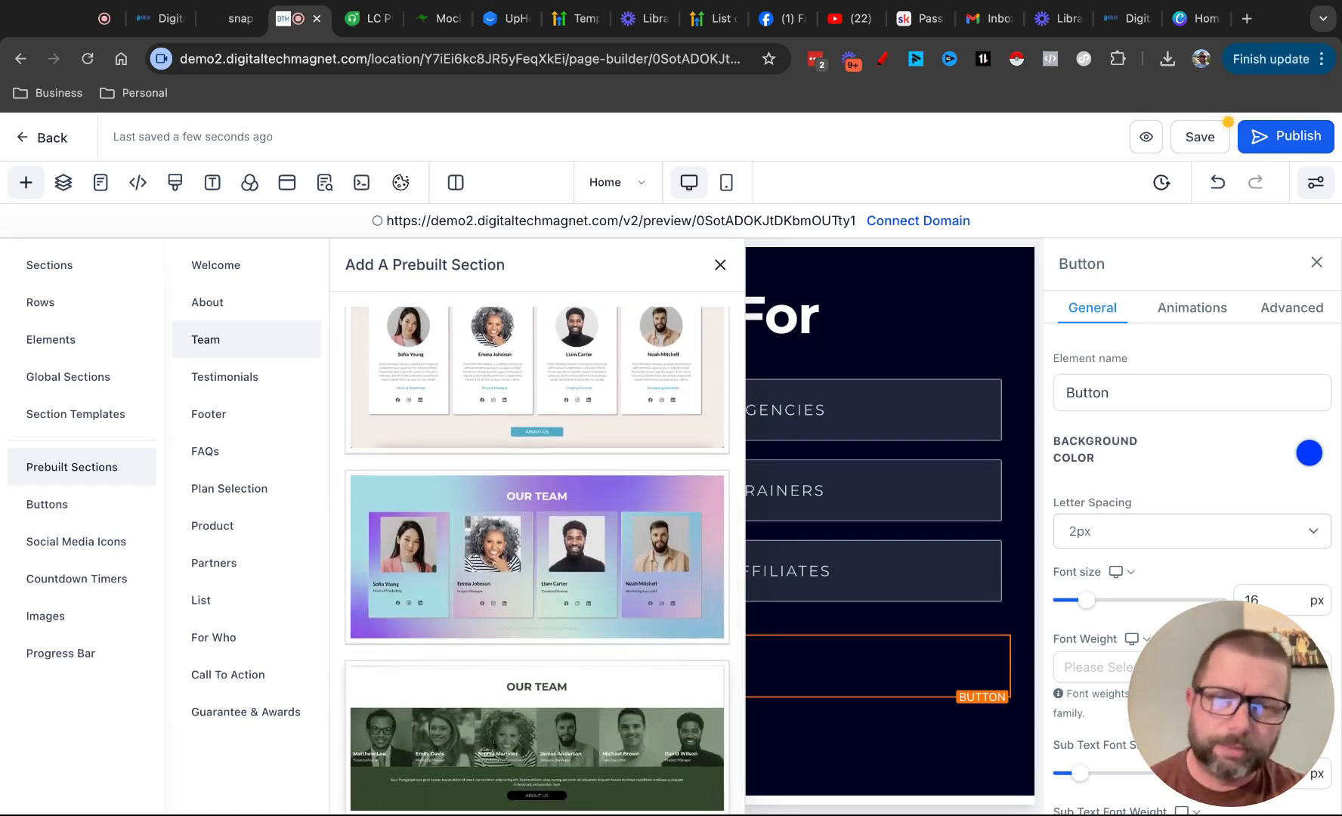
scroll(560, 665, up, 5)
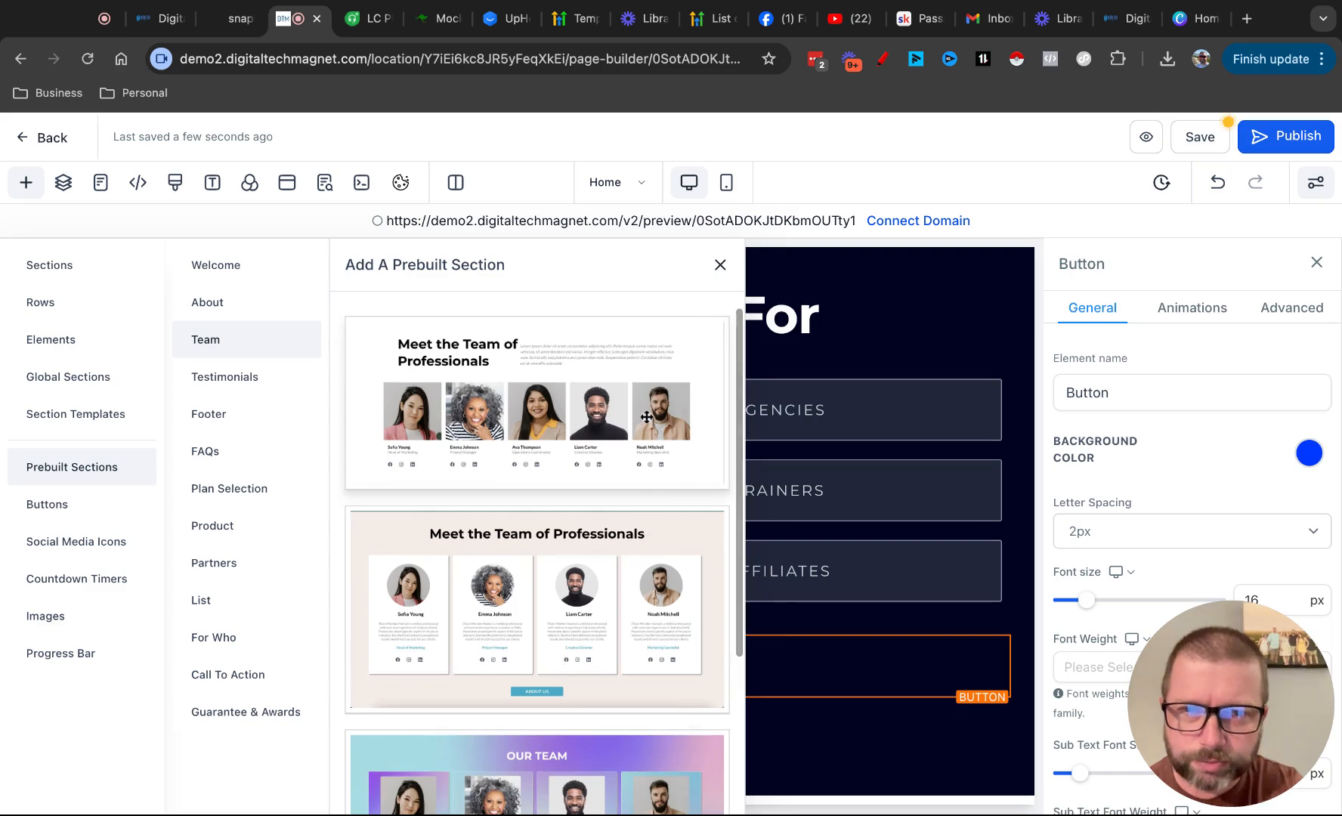
click(658, 375)
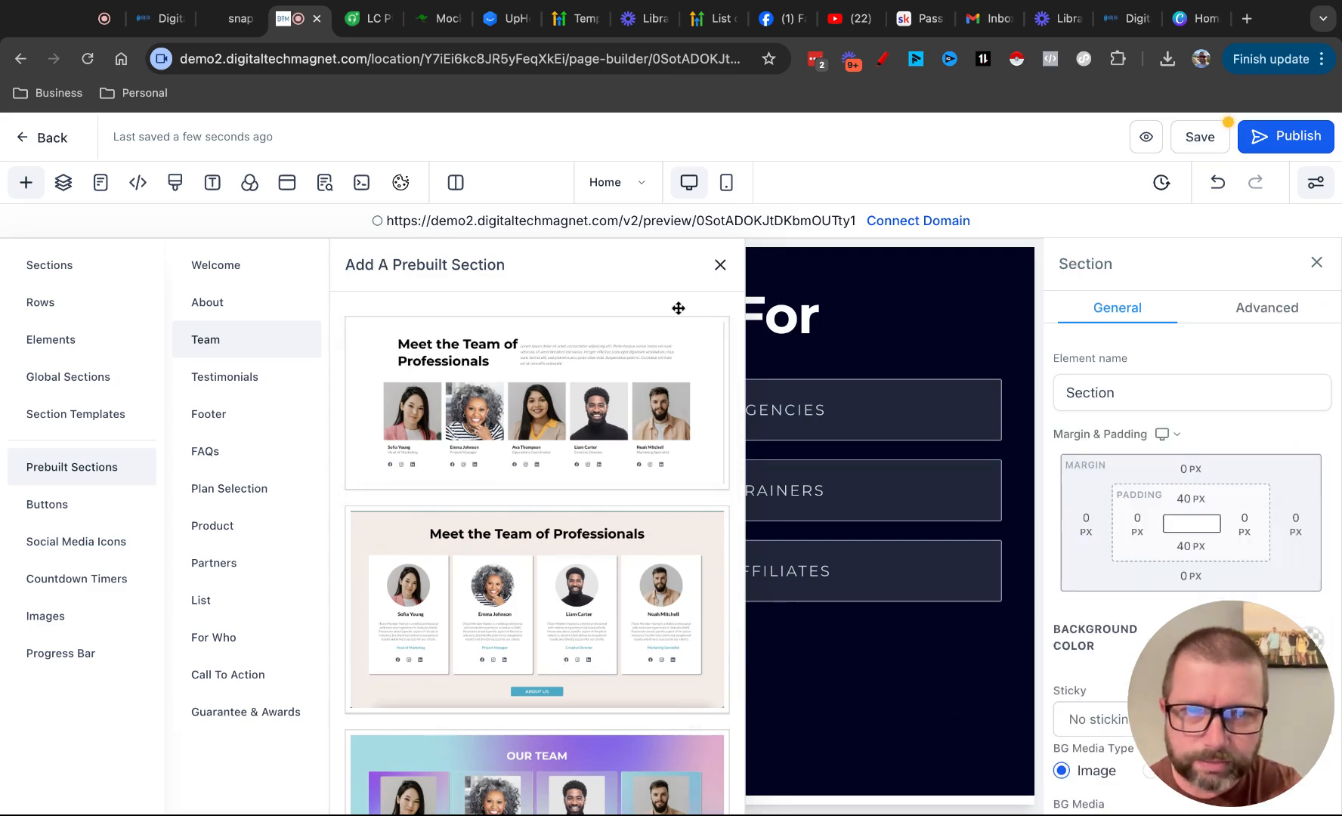
click(720, 264)
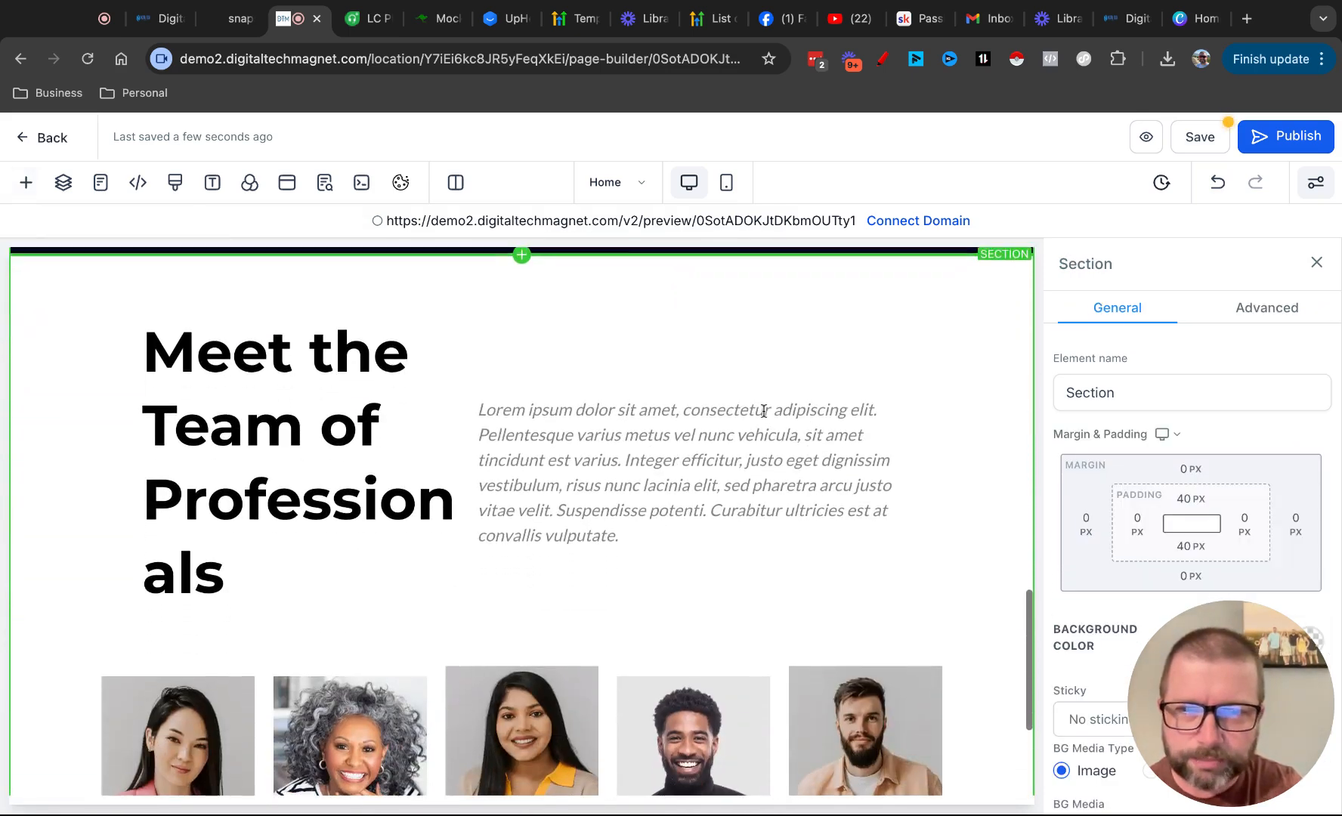
Set the font size of the "Meet the Team of Professionals" headline to 50 px
click(363, 469)
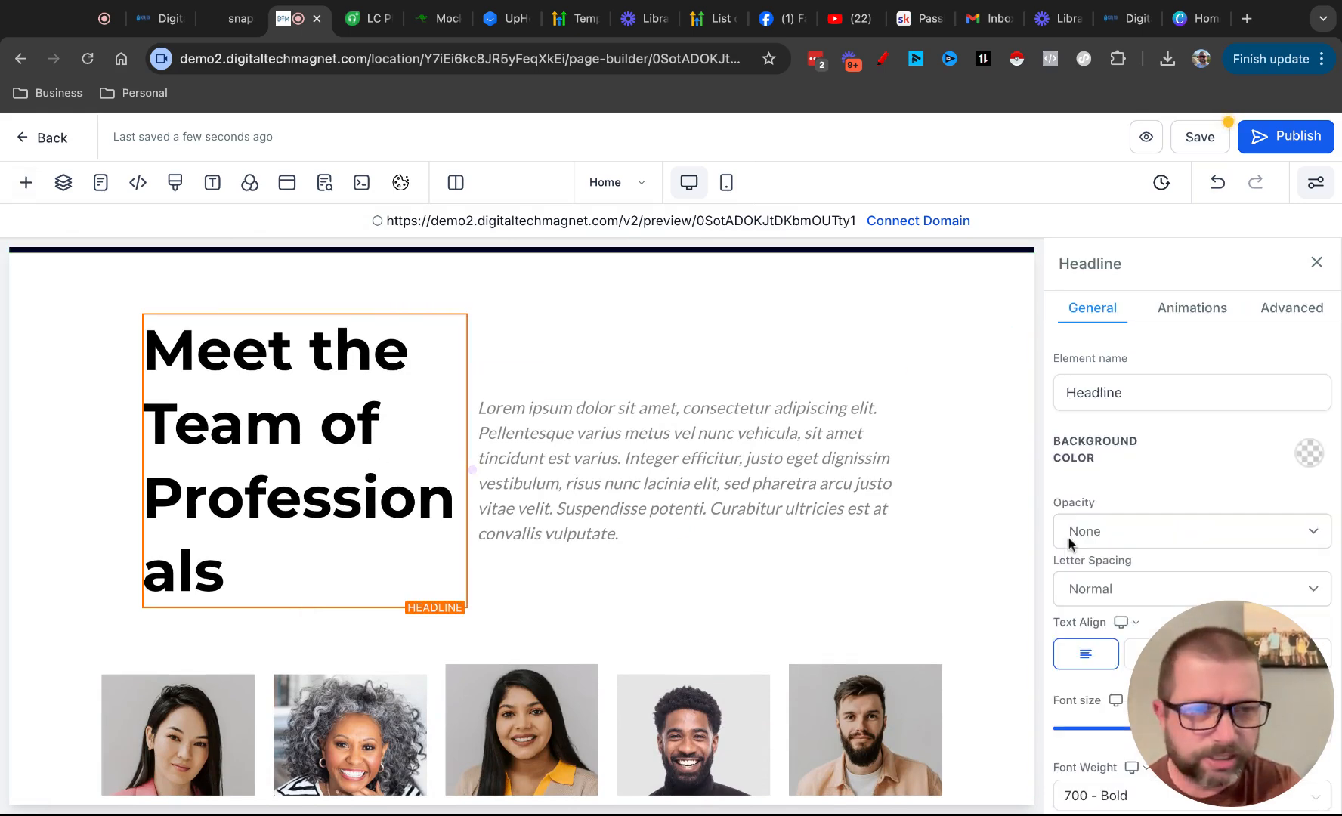
scroll(1179, 549, down, 5)
click(1270, 390)
key(BackSpace)
text(0)
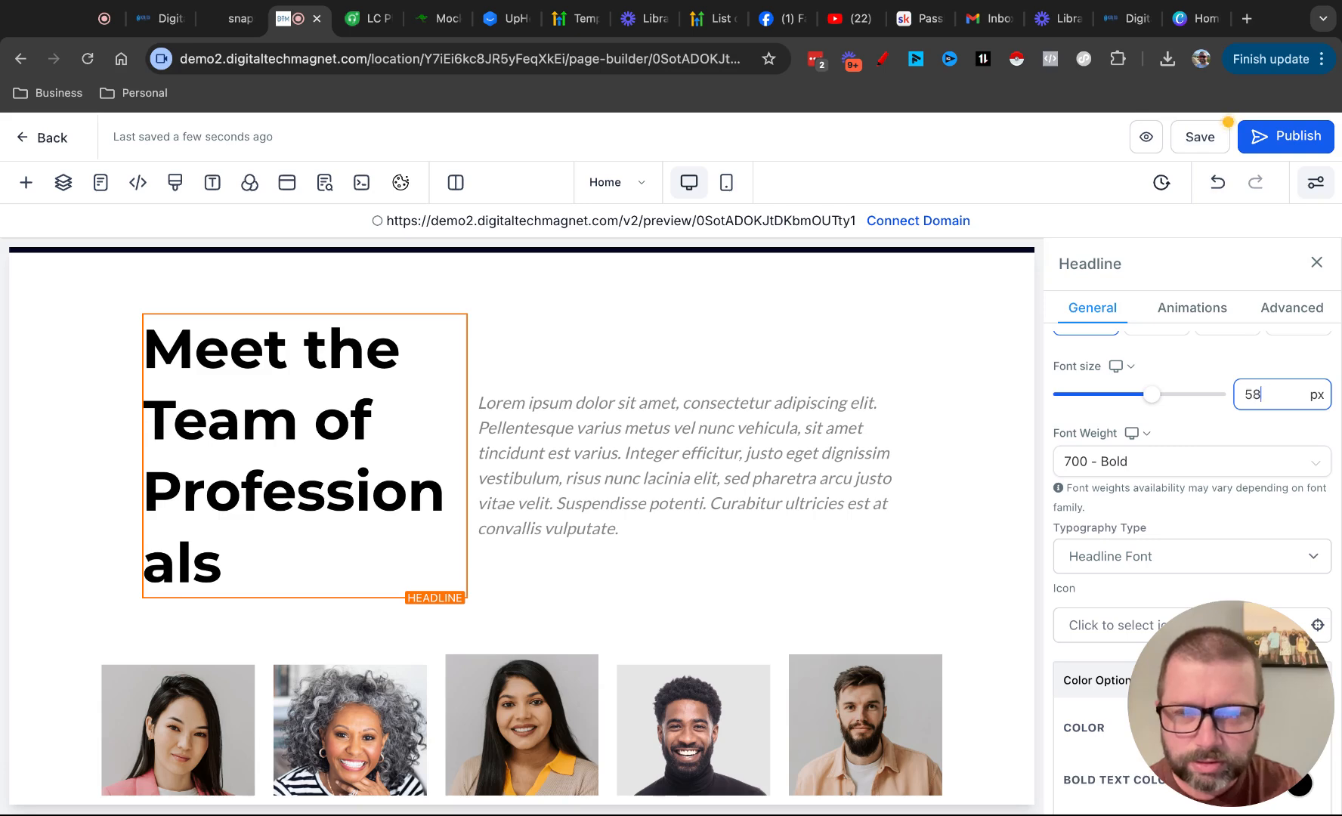
key(BackSpace)
text(6)
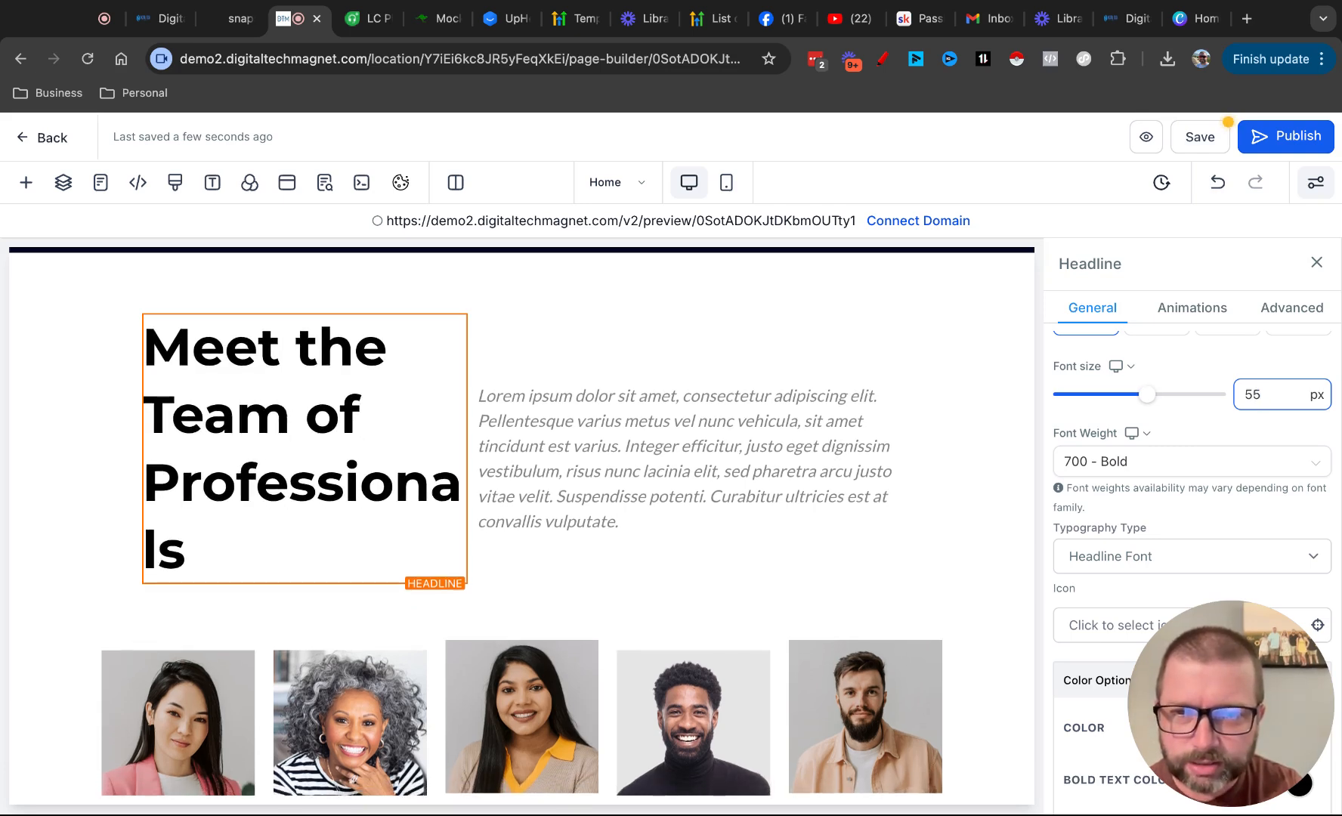
key(BackSpace)
text(4)
key(BackSpace)
text(3)
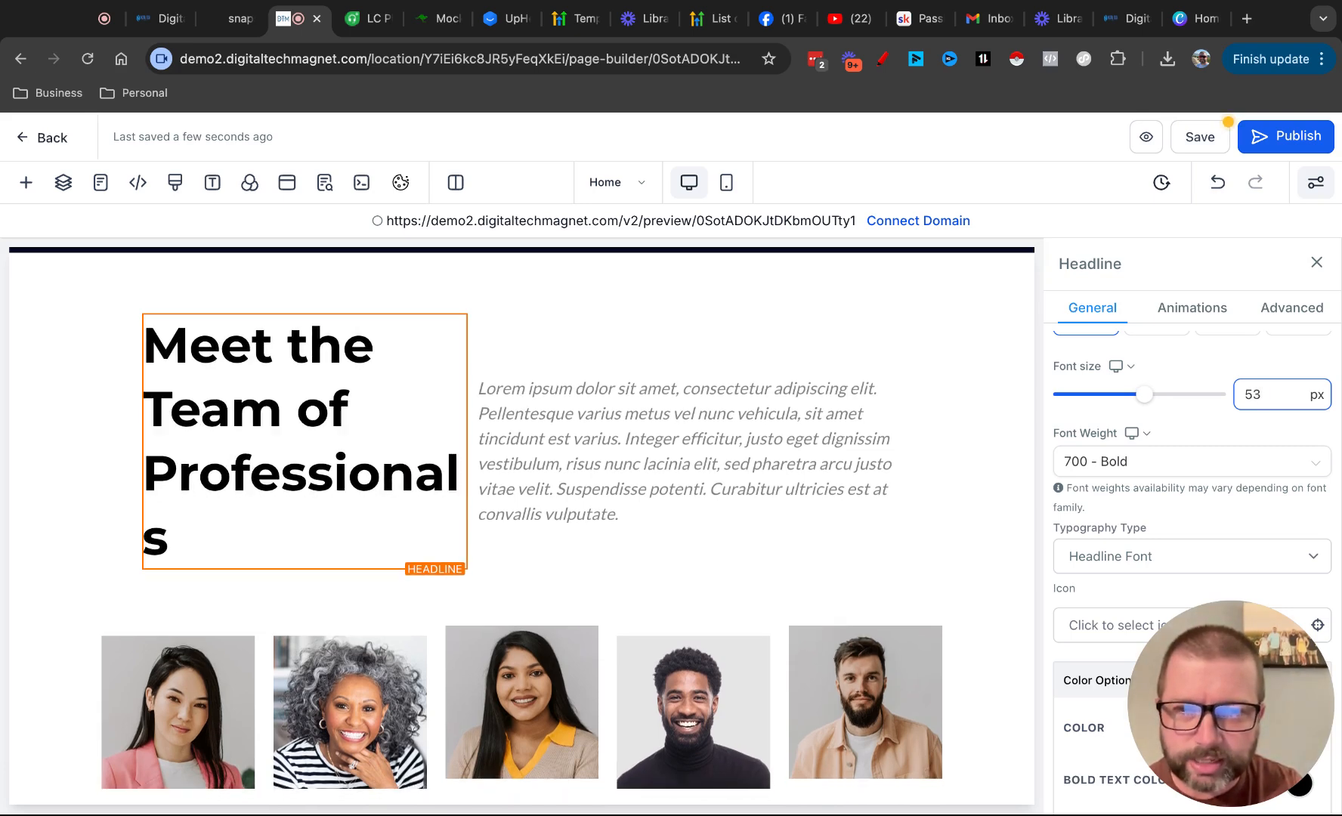
key(BackSpace)
text(1)
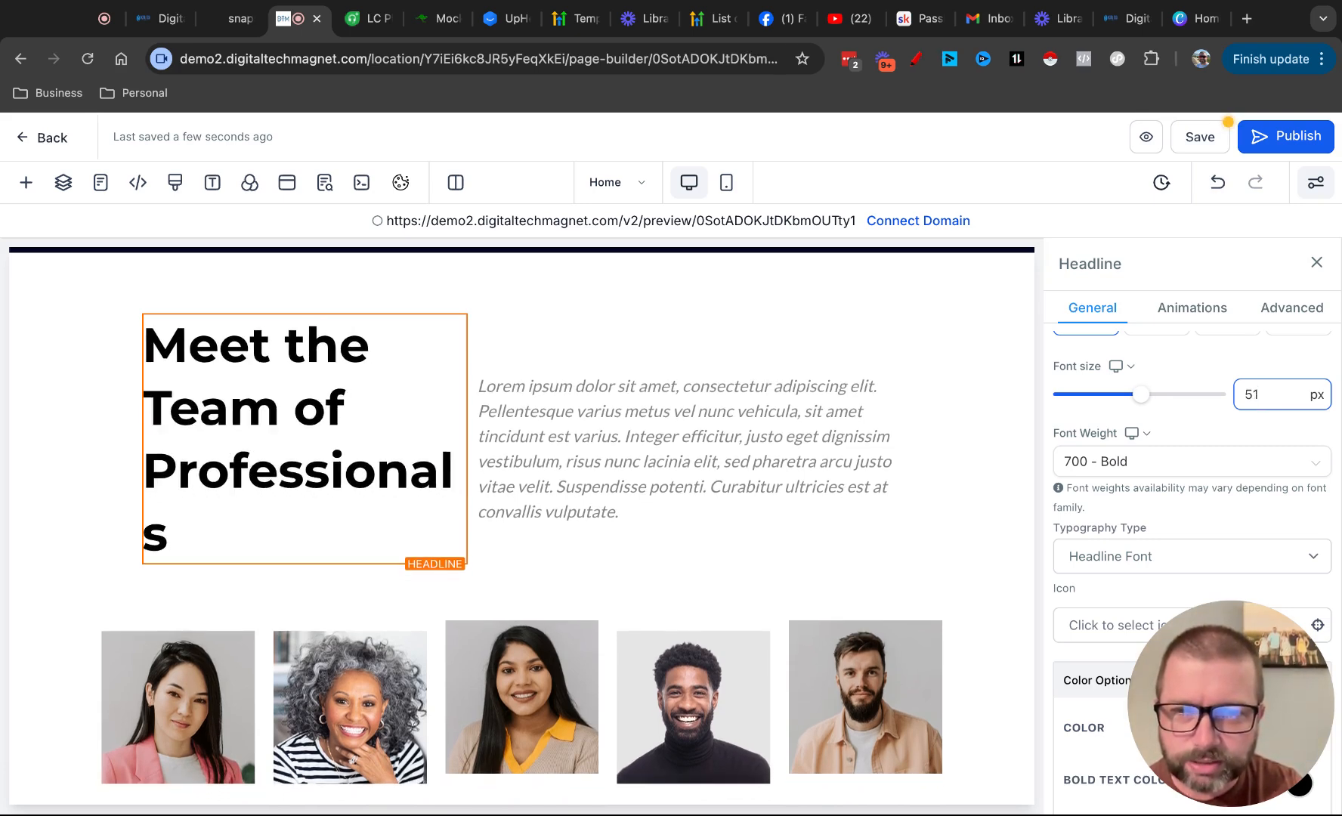
key(BackSpace)
text(0)
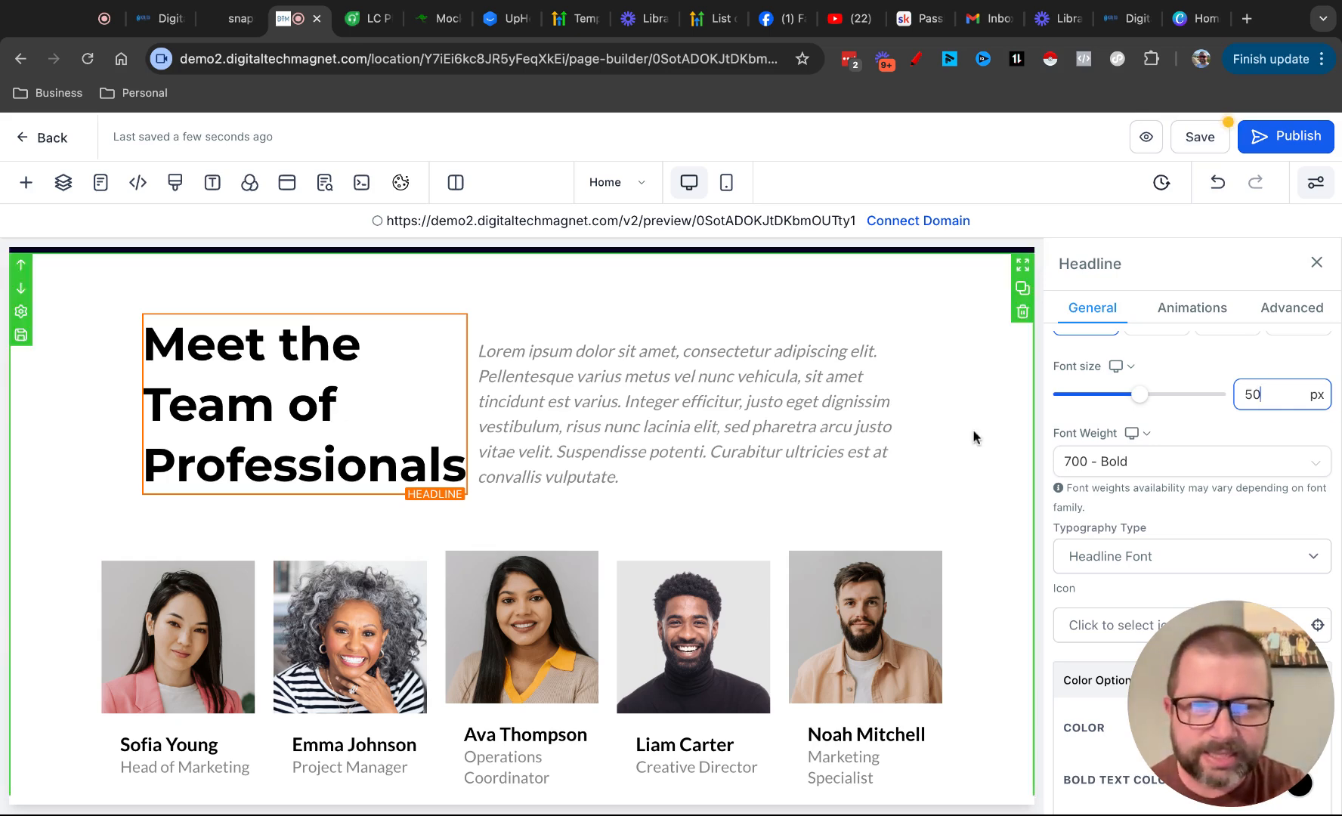
click(1316, 263)
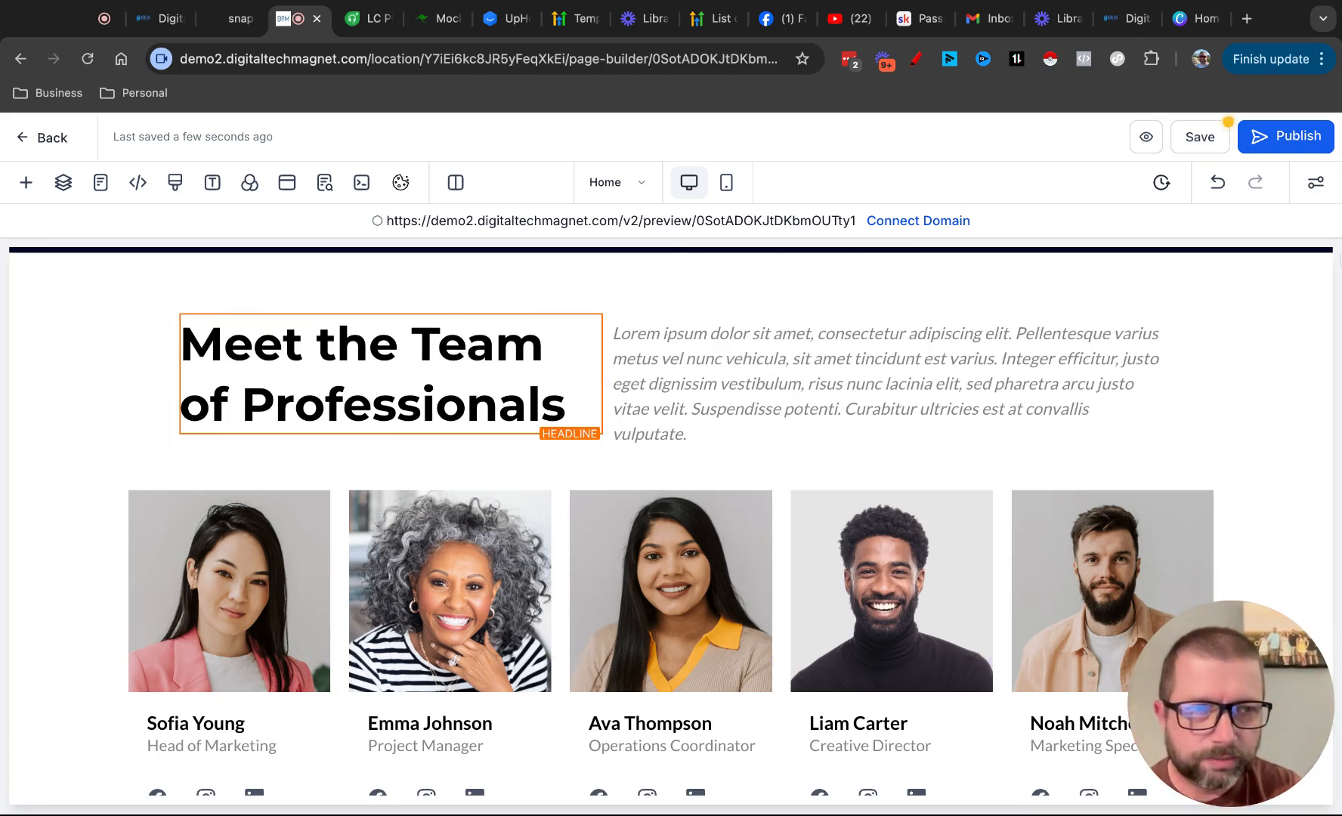
click(1316, 183)
scroll(768, 520, down, 1)
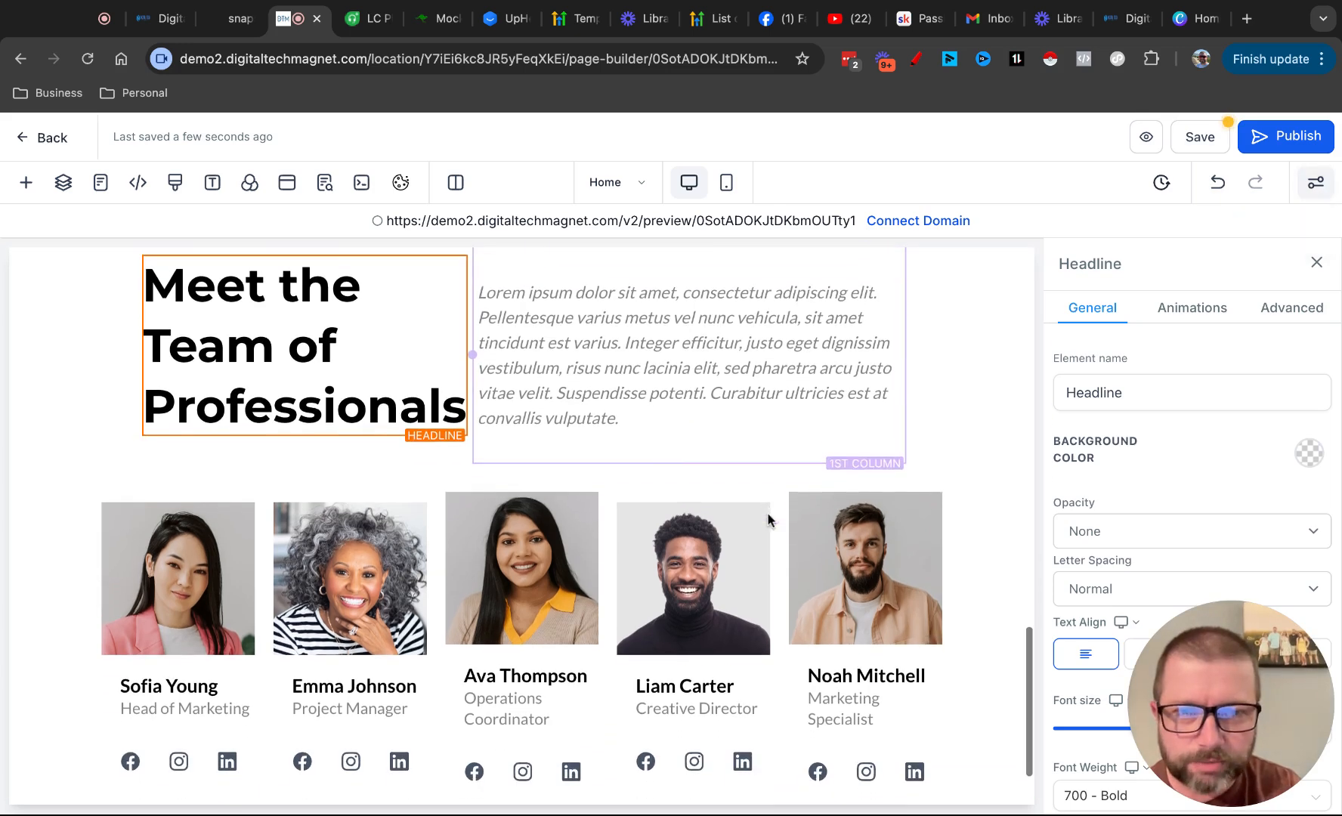
scroll(599, 367, down, 1)
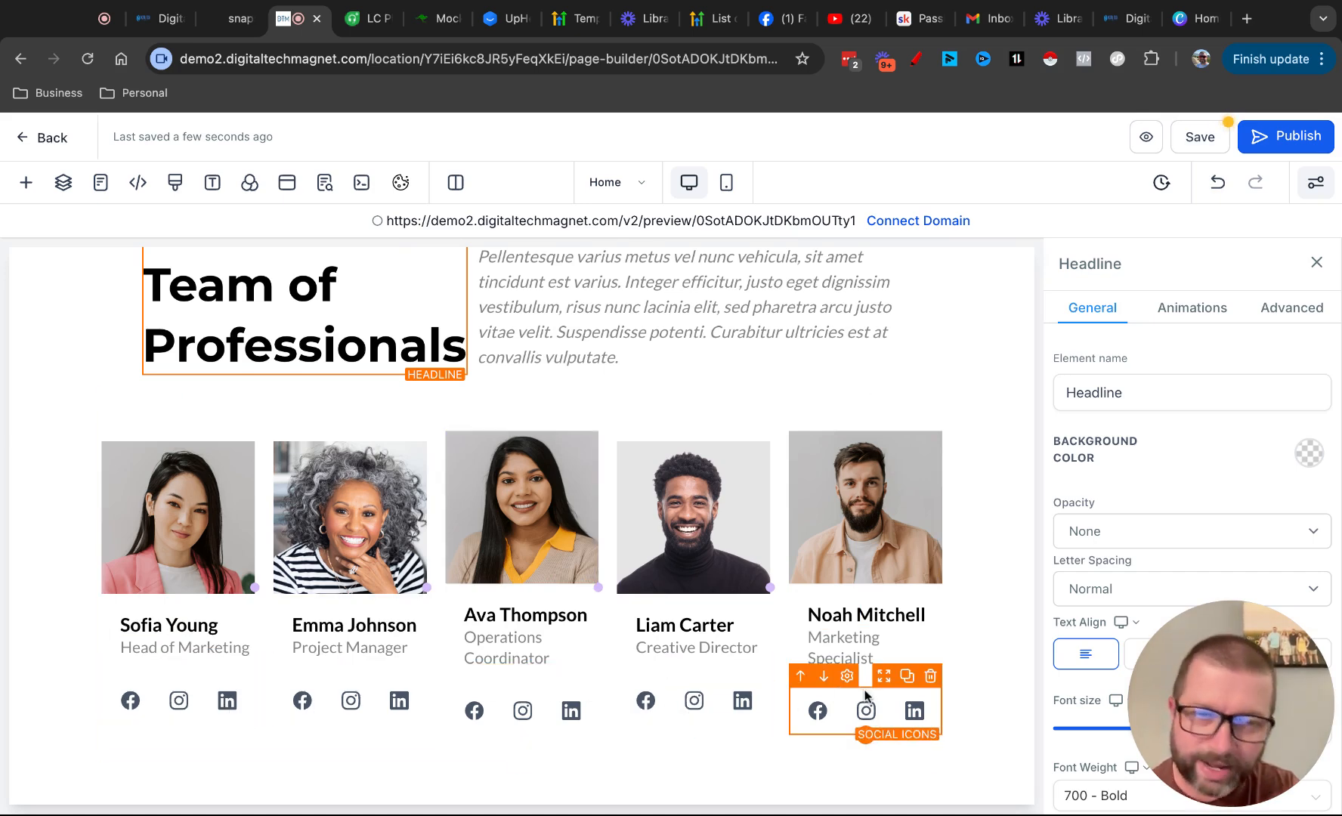
Add the dark prebuilt List section "Struggling with this outcome?" with four text boxes and close the section library
click(26, 182)
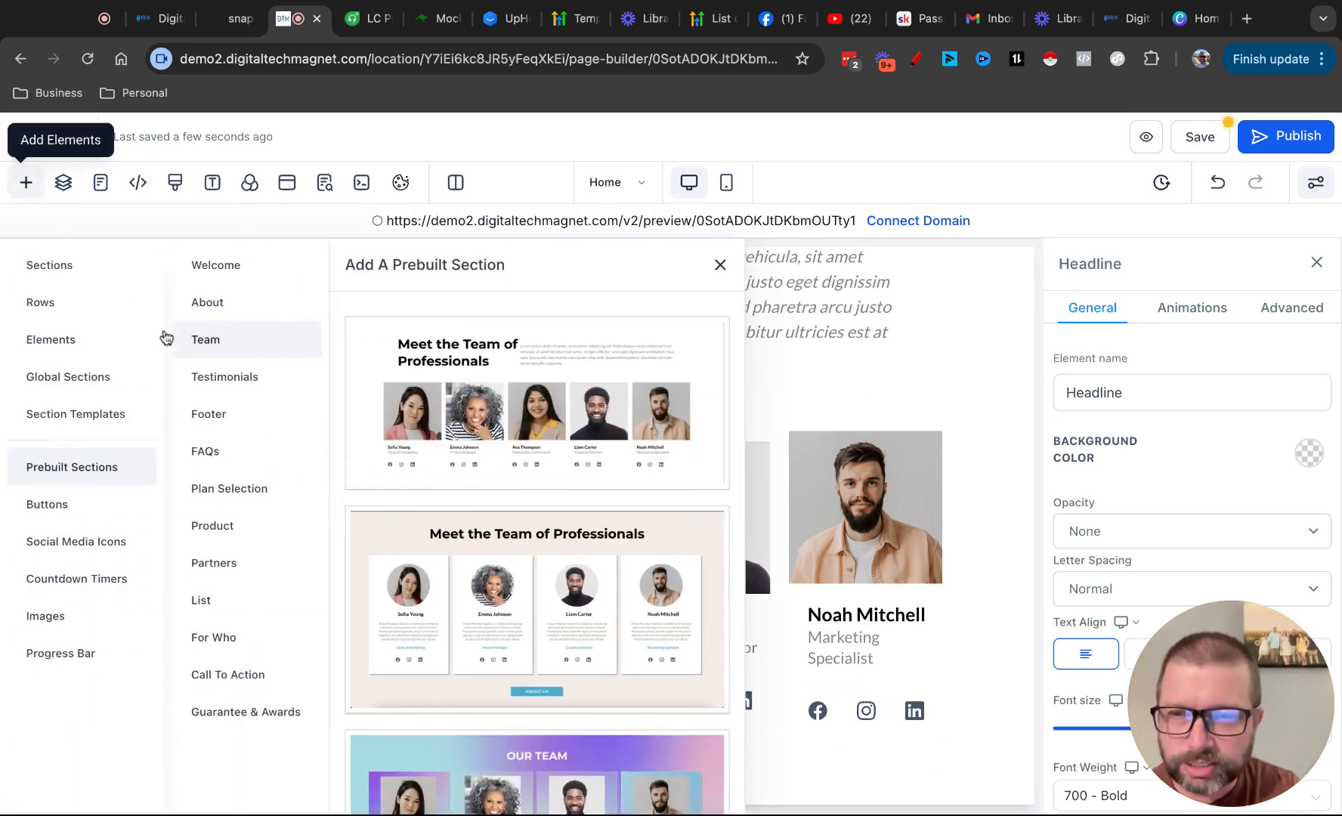
click(219, 531)
click(223, 497)
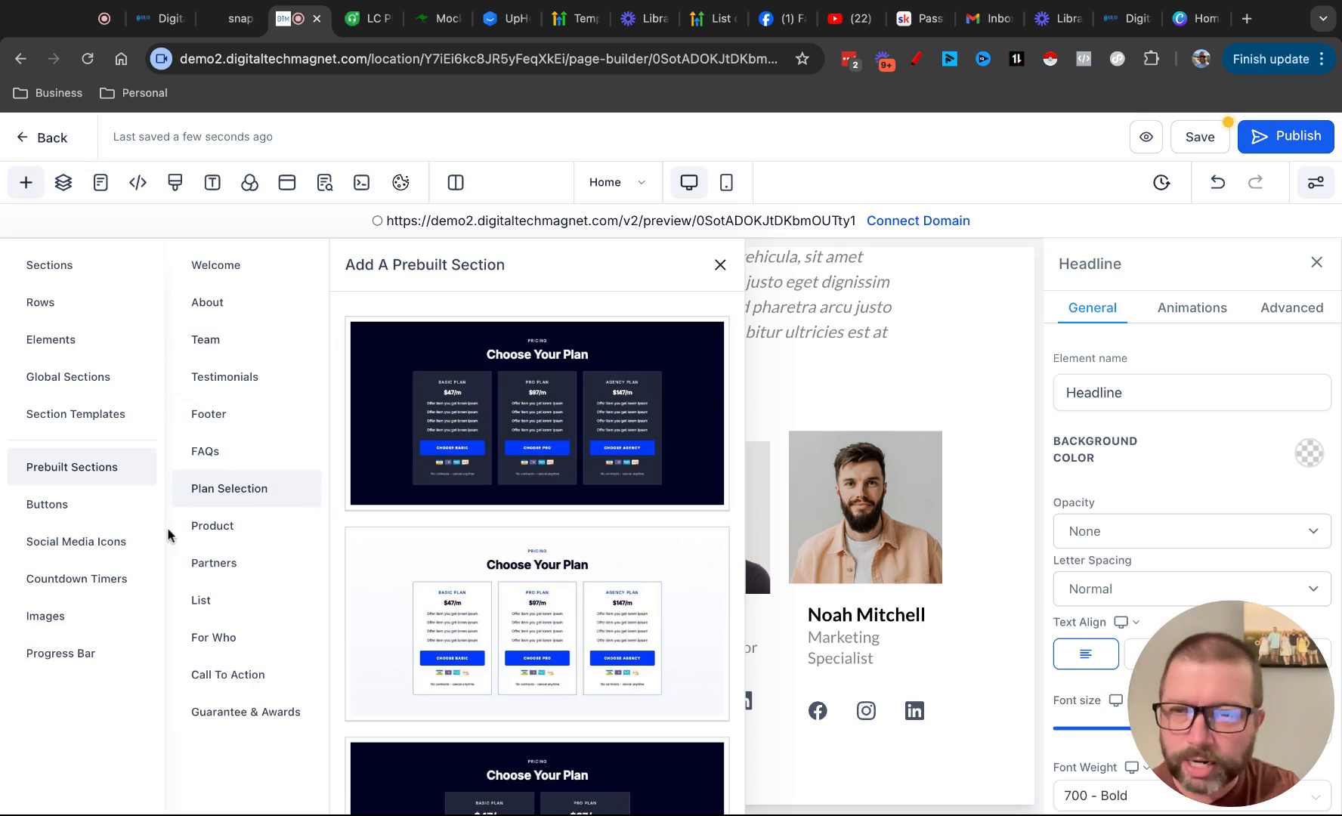
click(211, 601)
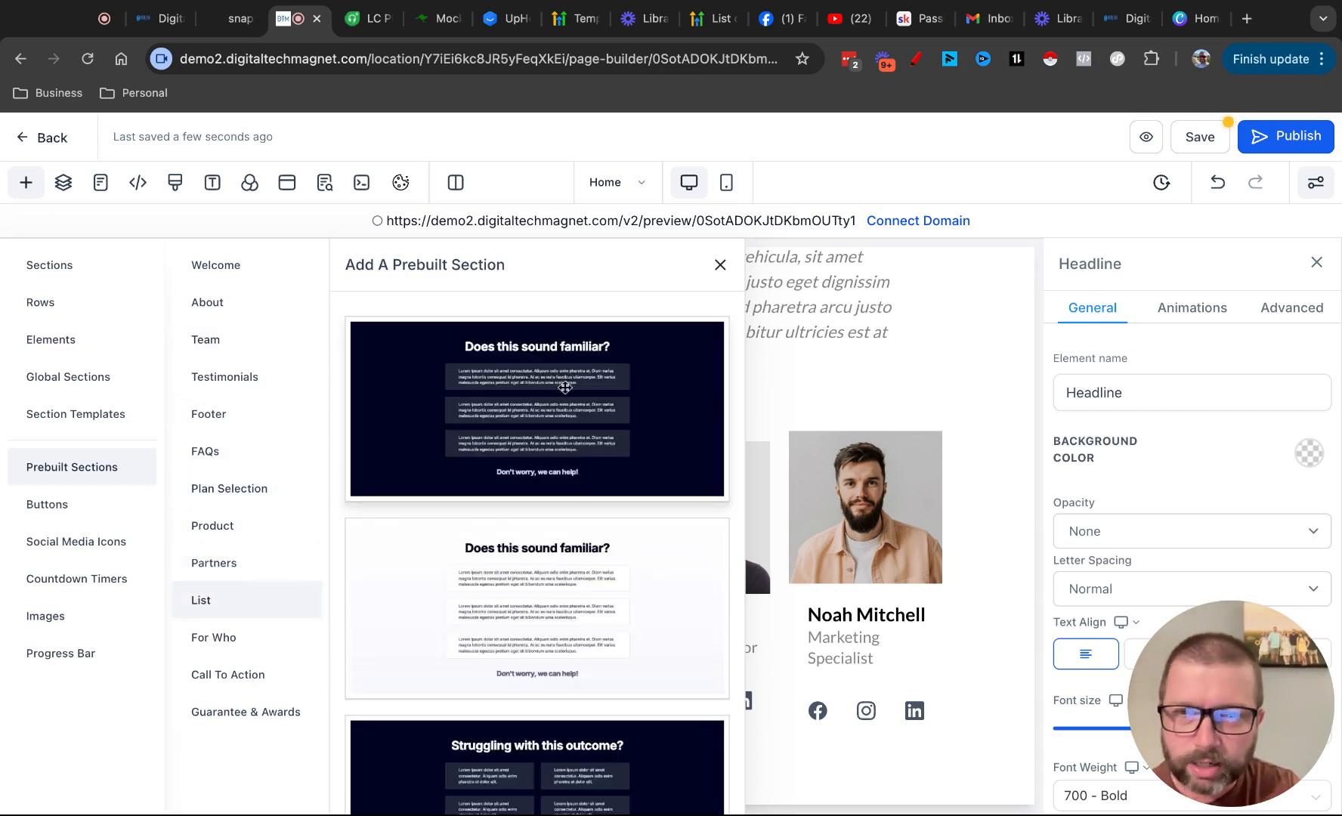
scroll(649, 482, down, 4)
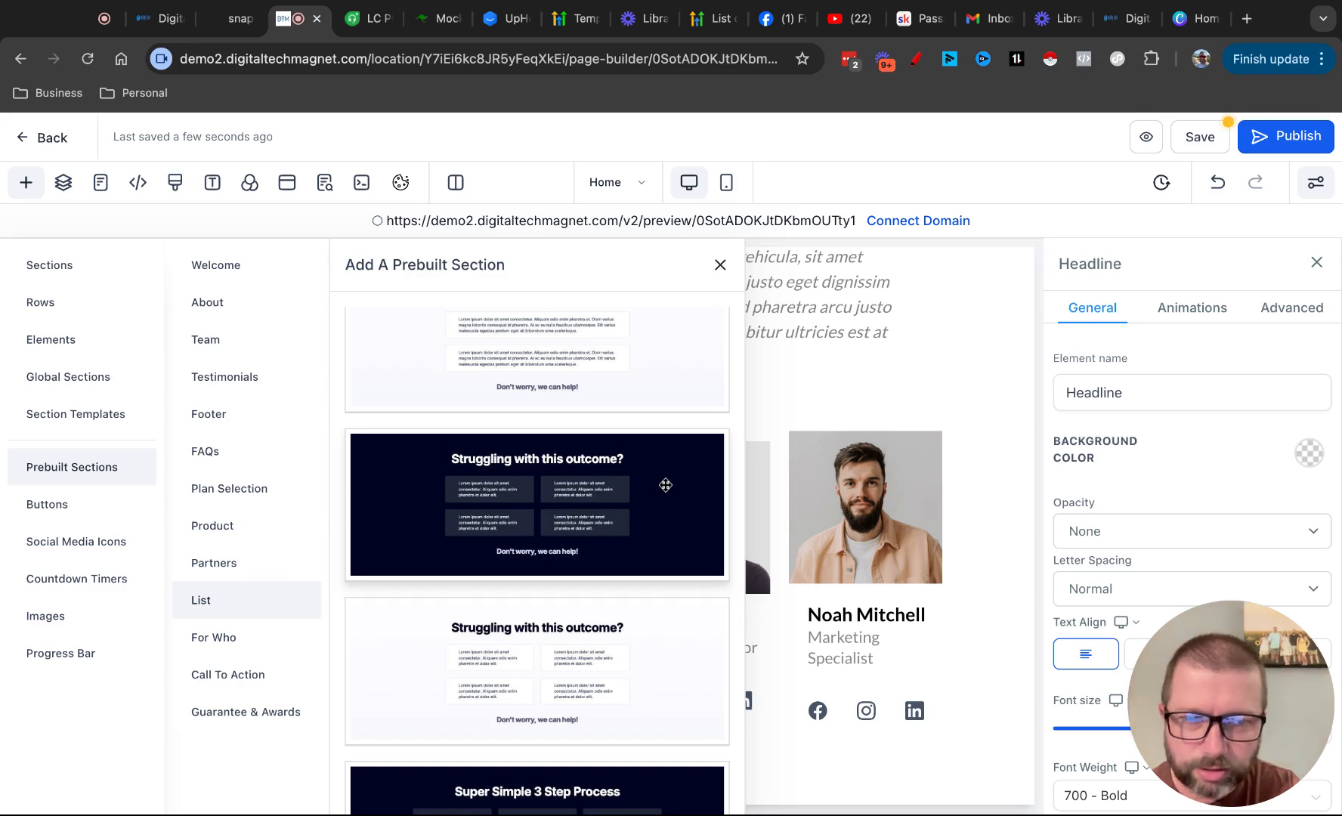
click(665, 484)
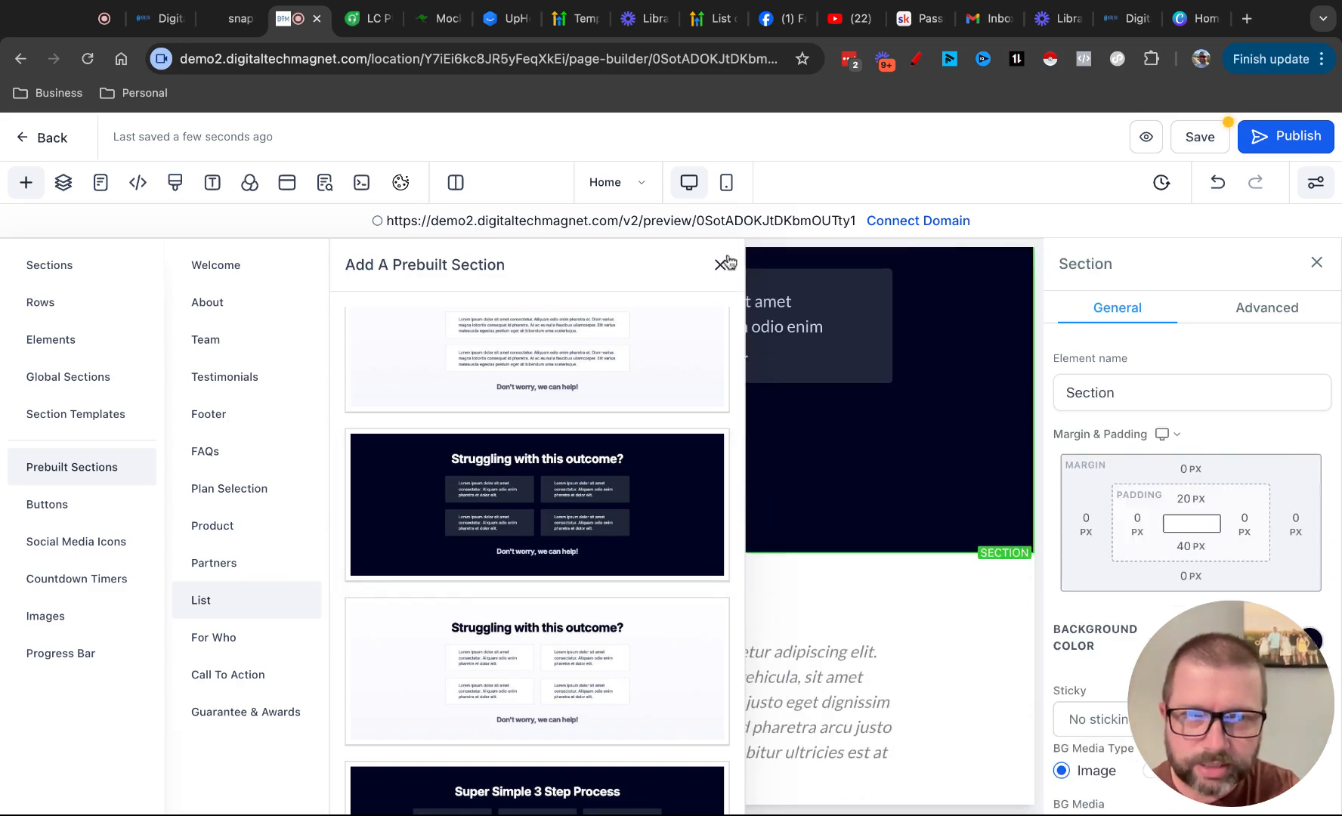
click(721, 263)
Add the dark prebuilt Call To Action section "Get a 14 Day Free Trial!" below the Team section
scroll(774, 479, up, 6)
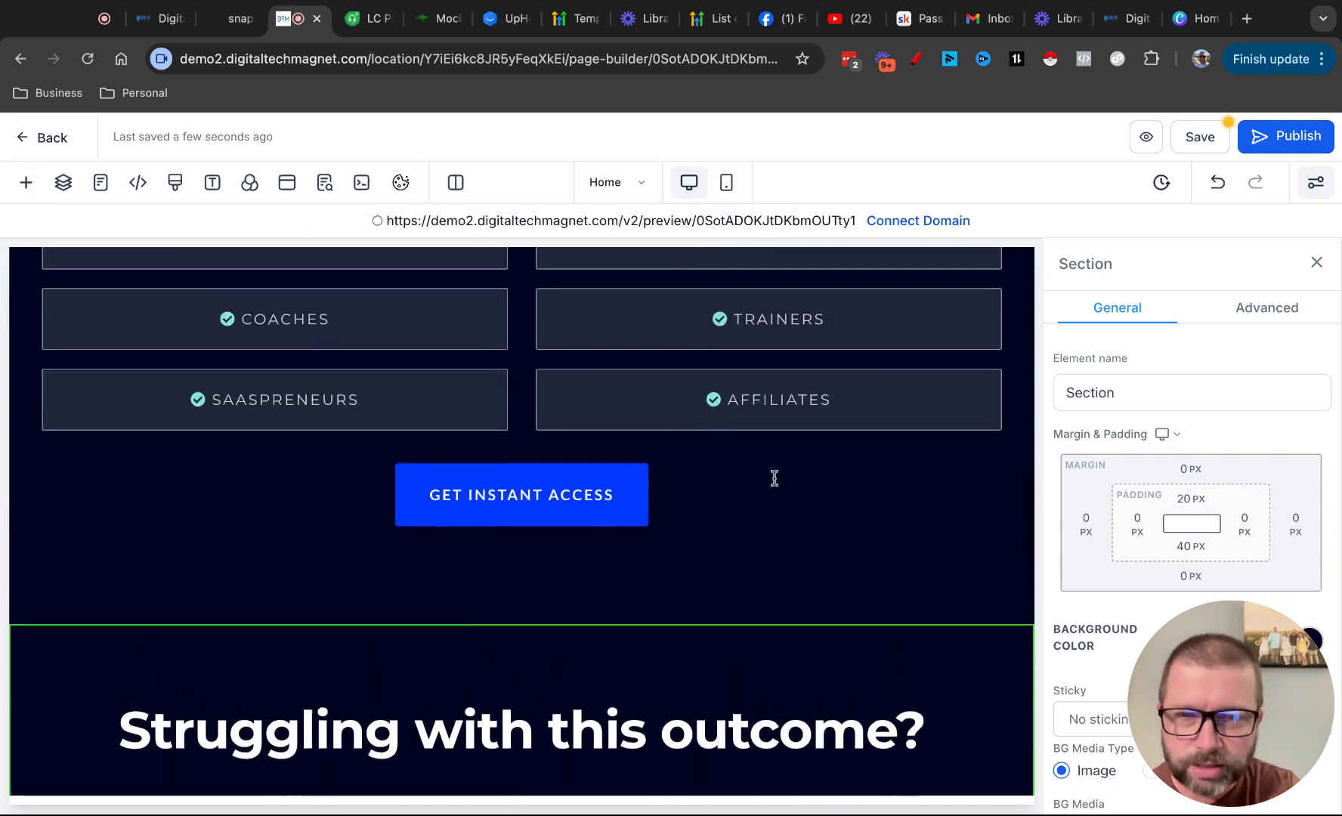
scroll(774, 478, up, 4)
scroll(773, 477, down, 8)
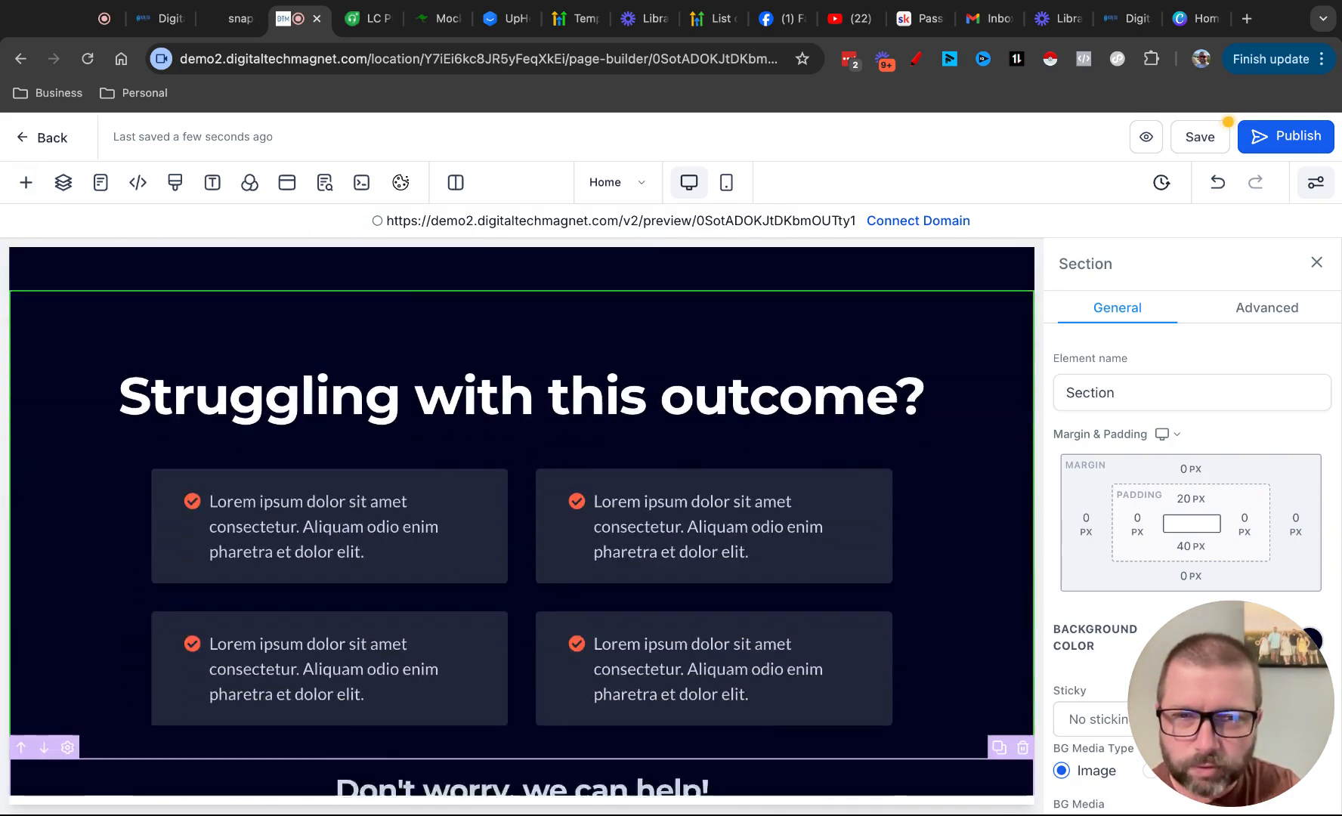
scroll(522, 521, down, 5)
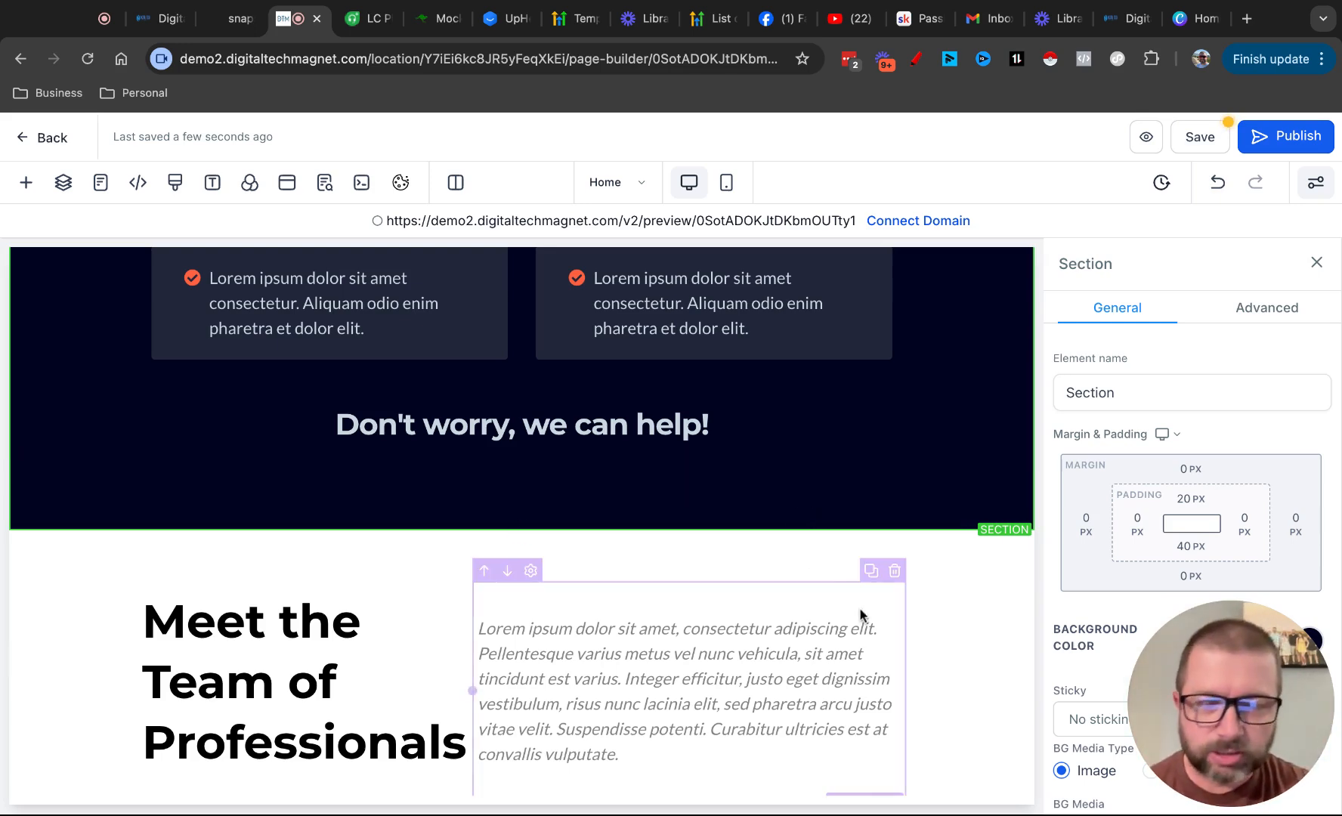
scroll(862, 616, down, 5)
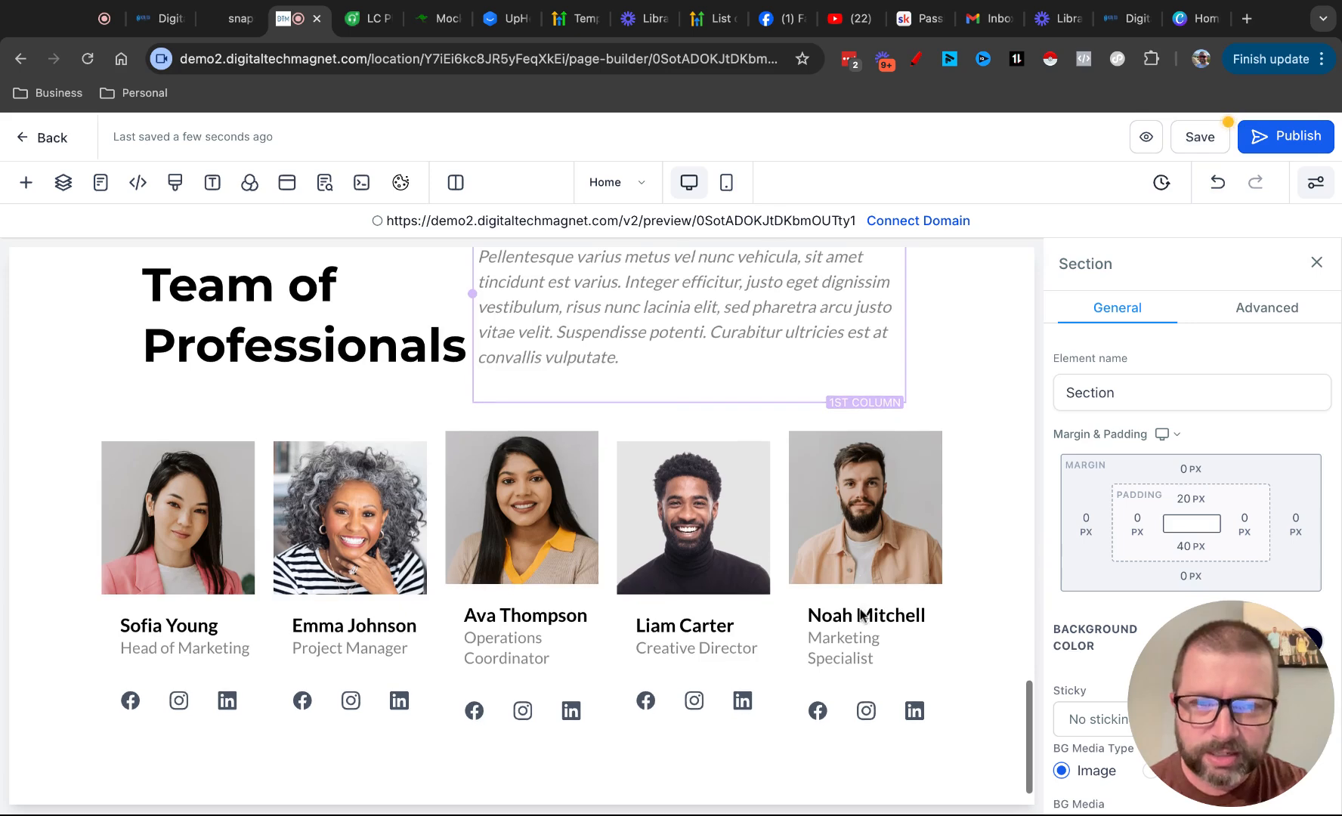
click(25, 182)
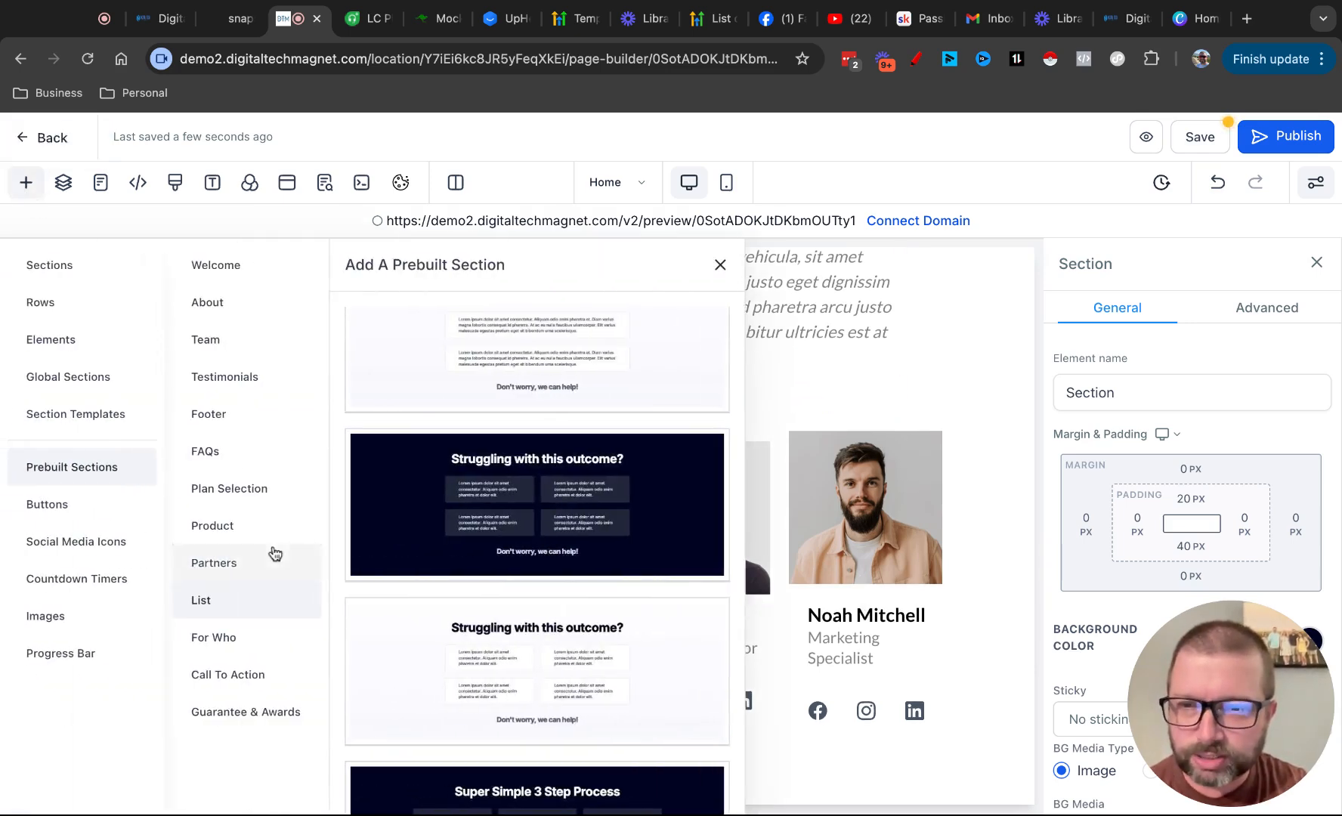
click(222, 679)
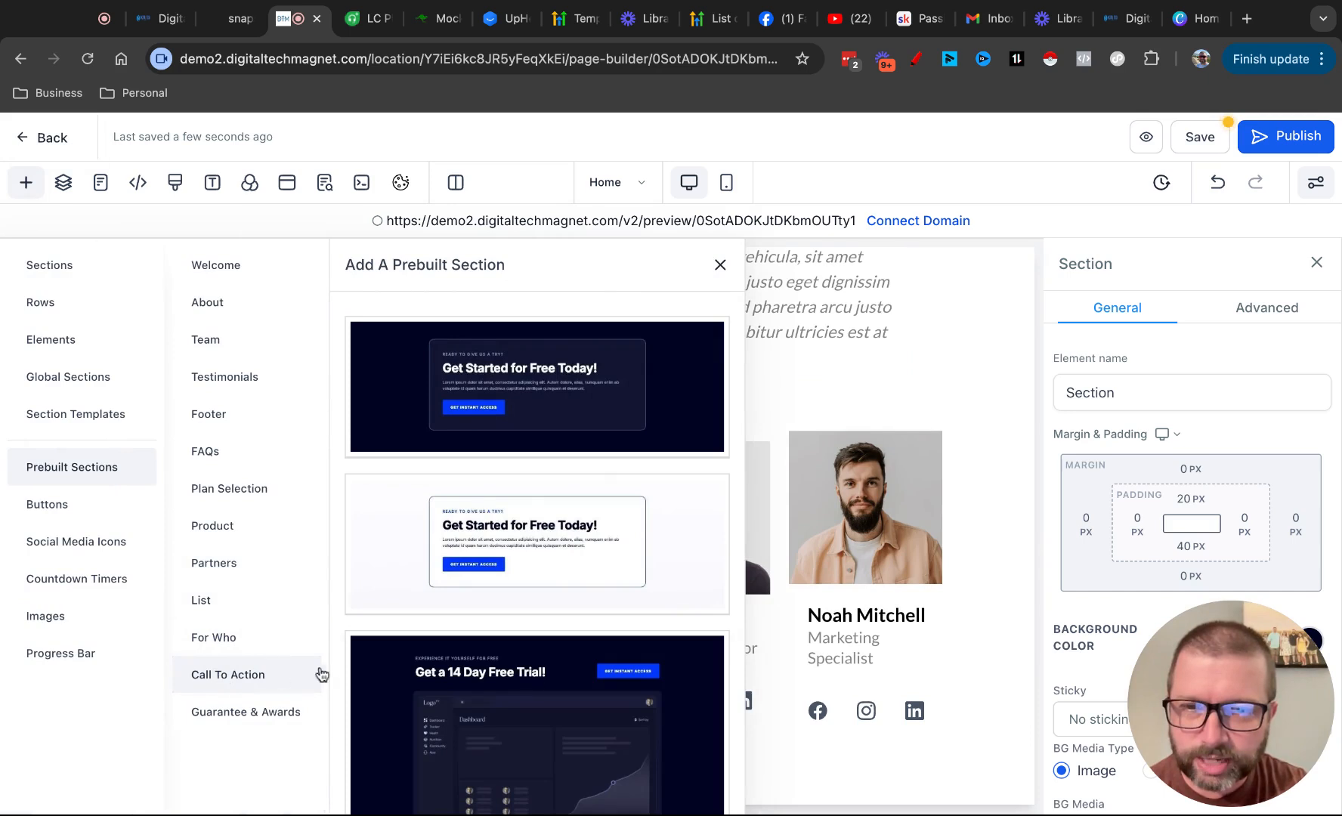
scroll(536, 686, down, 3)
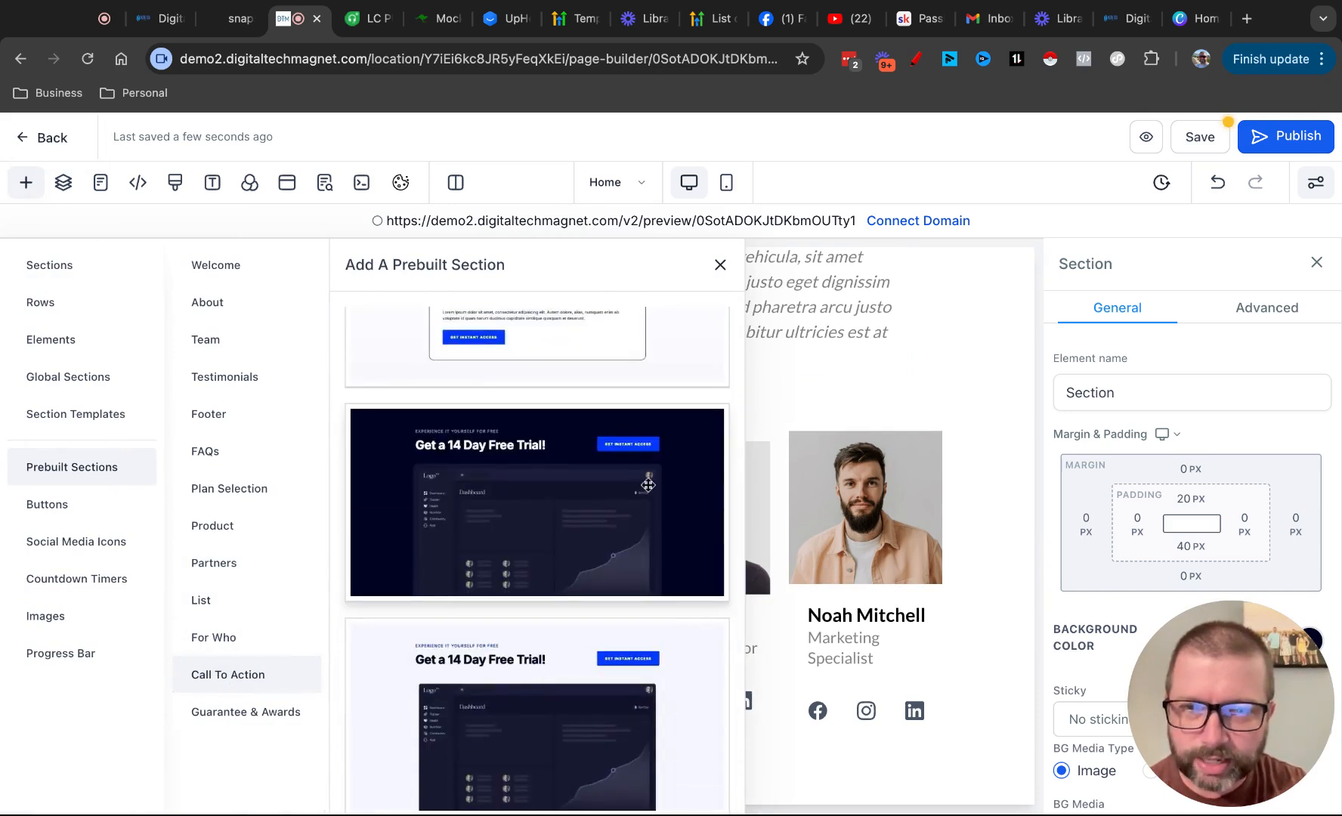
click(648, 485)
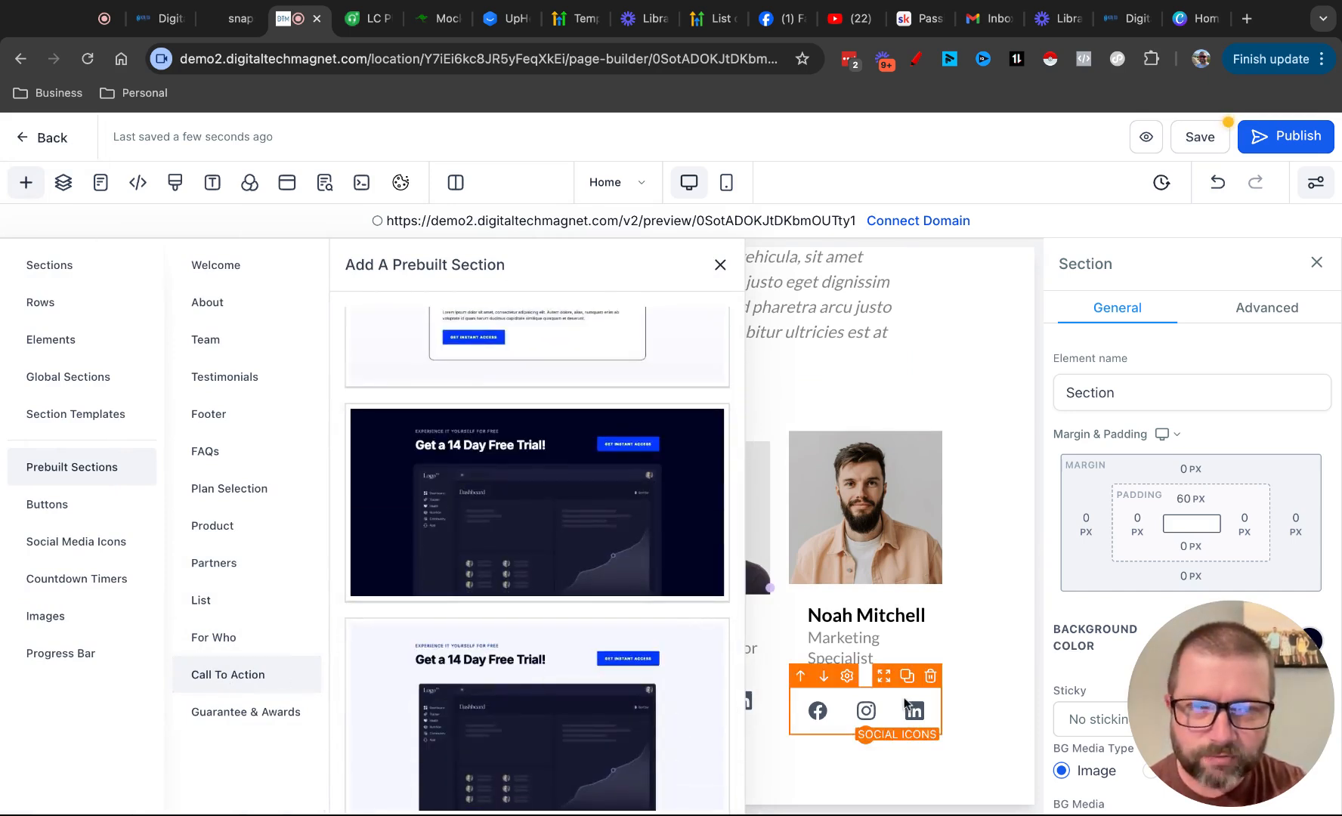
Add the prebuilt Footer section with the Innovation, Integrity and Excellence banner and close the section library
click(209, 414)
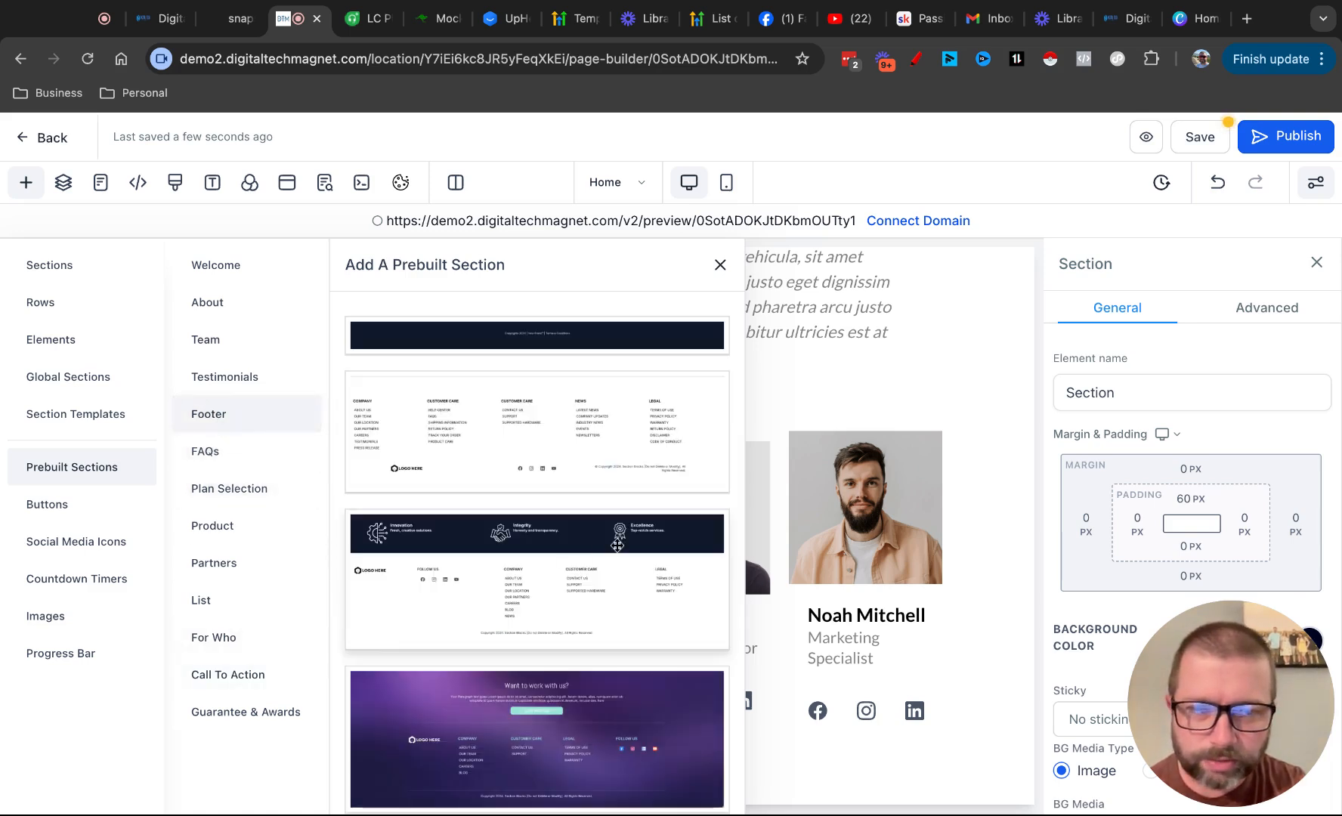
click(617, 544)
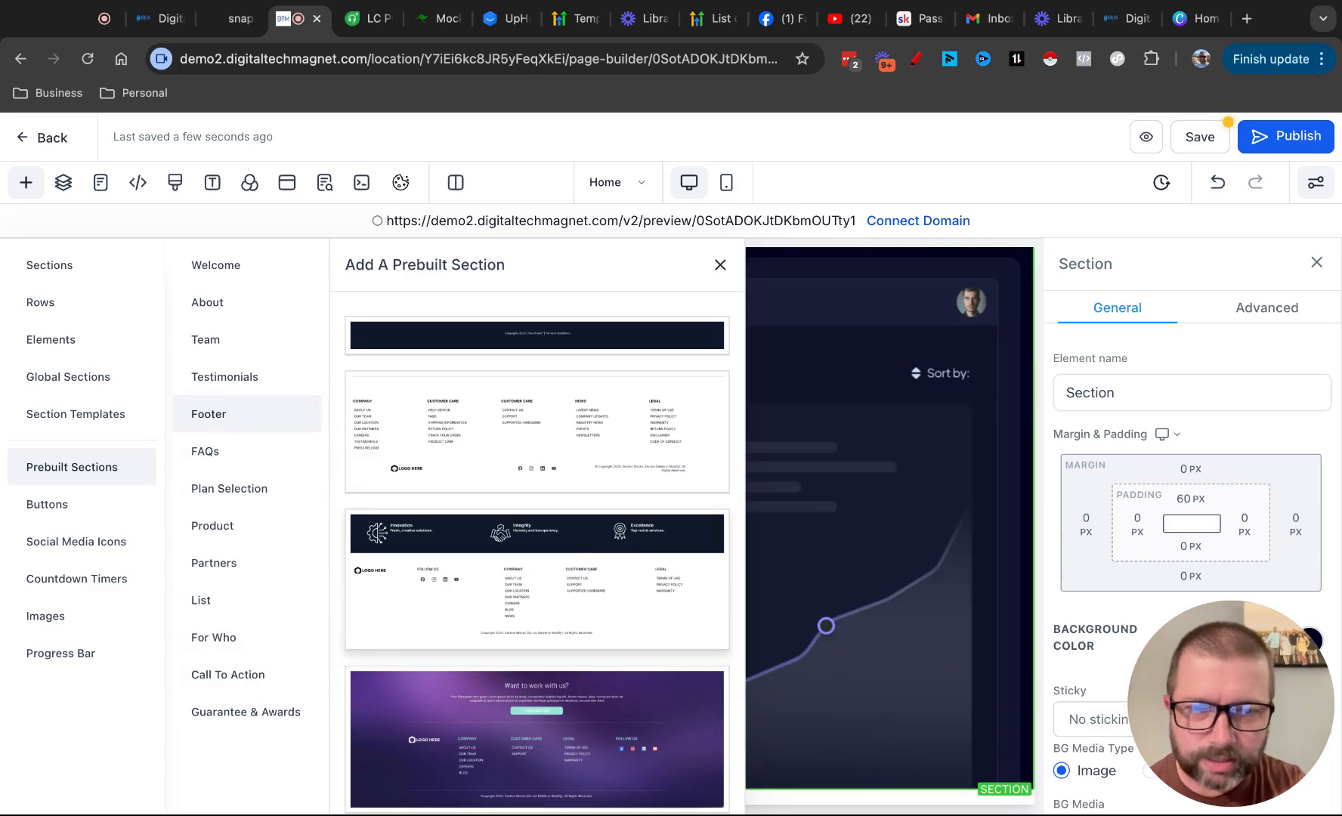
click(723, 266)
Review the "Get a 14 Day Free Trial!" section and the footer below it
scroll(789, 516, up, 10)
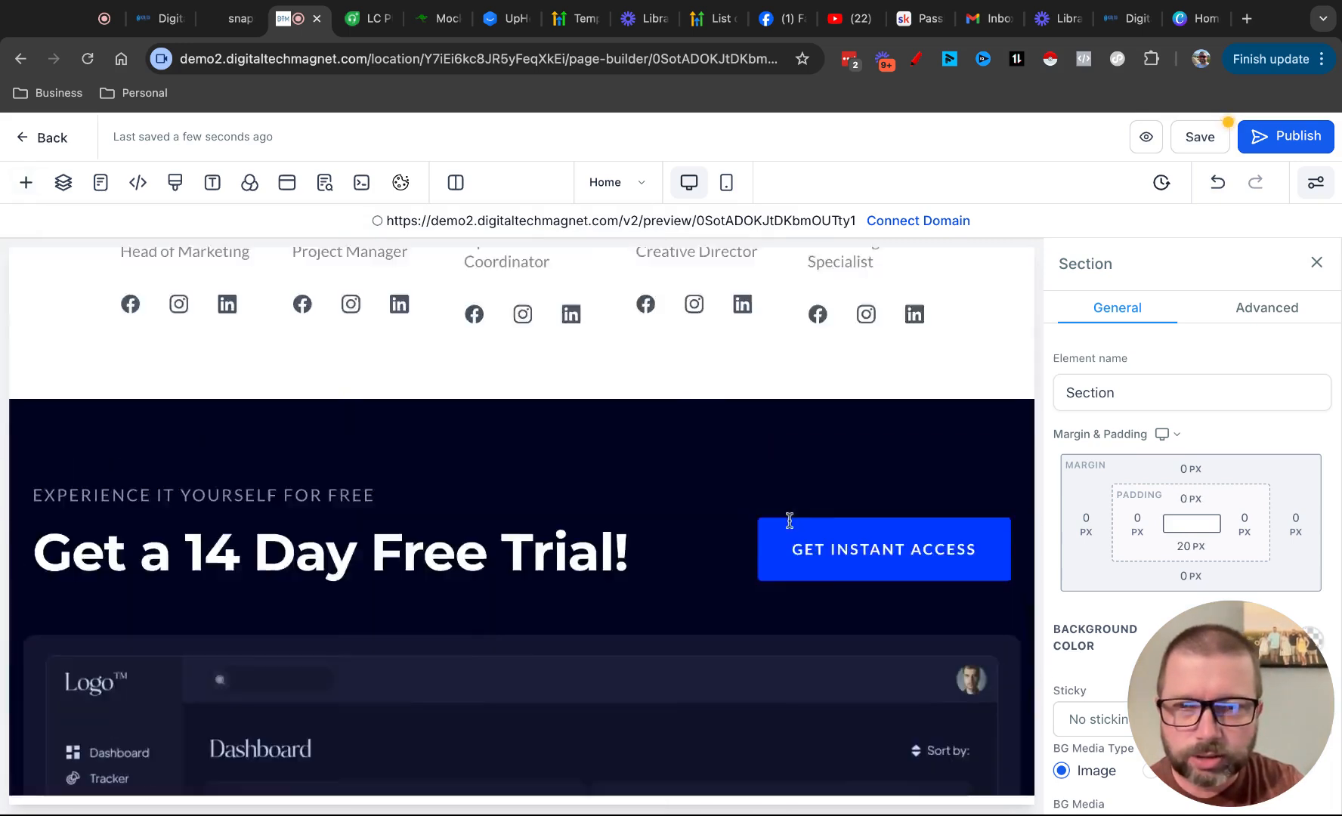
scroll(789, 520, down, 5)
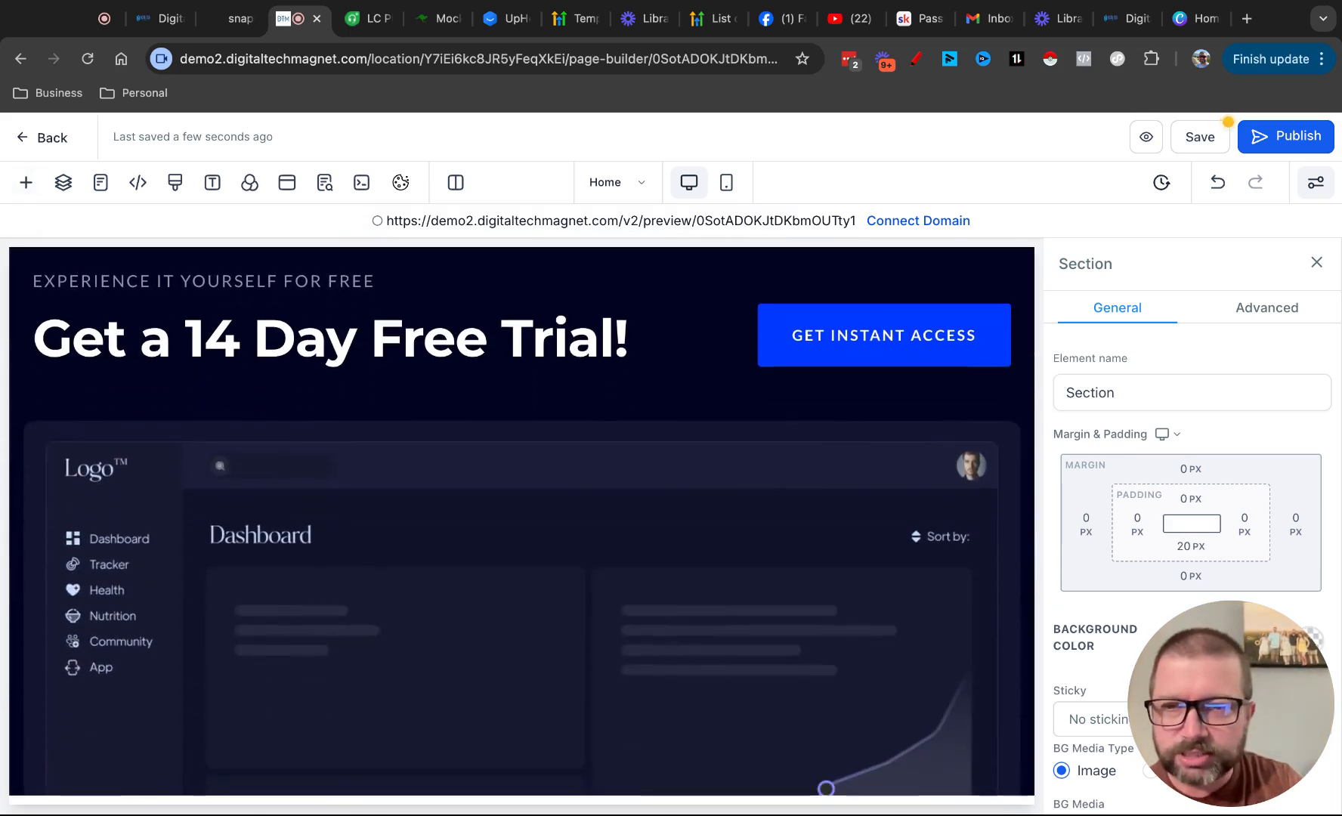
scroll(790, 520, down, 2)
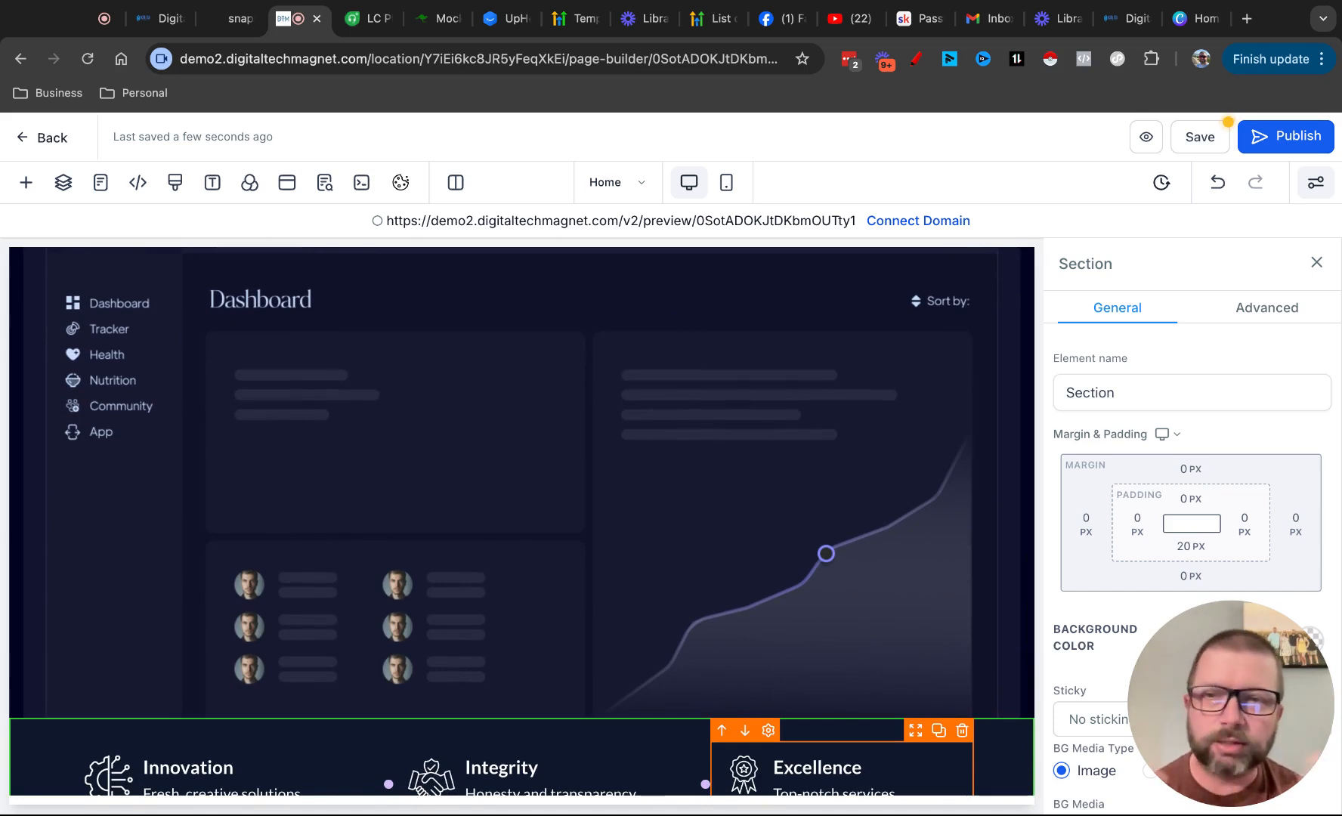
scroll(848, 300, up, 3)
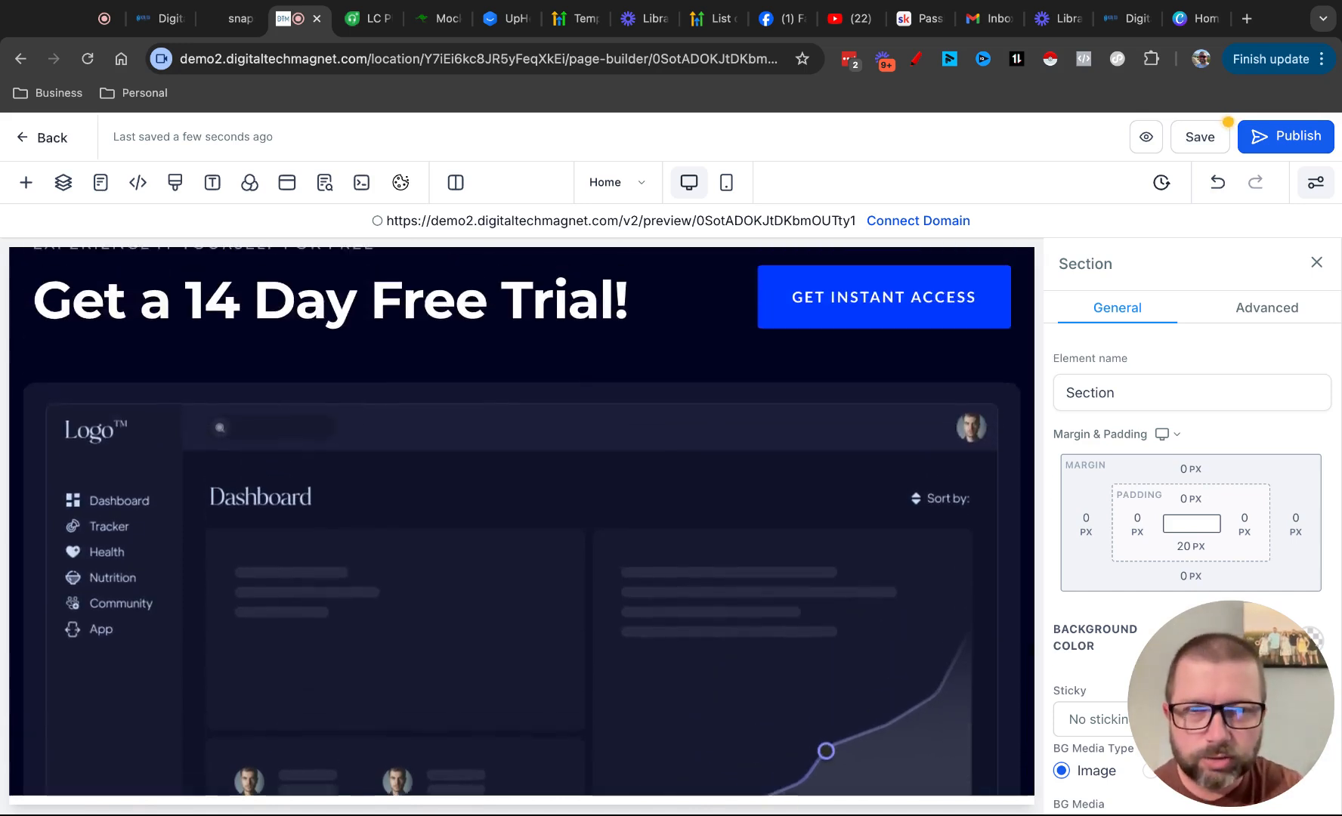
scroll(900, 579, down, 7)
scroll(901, 578, down, 3)
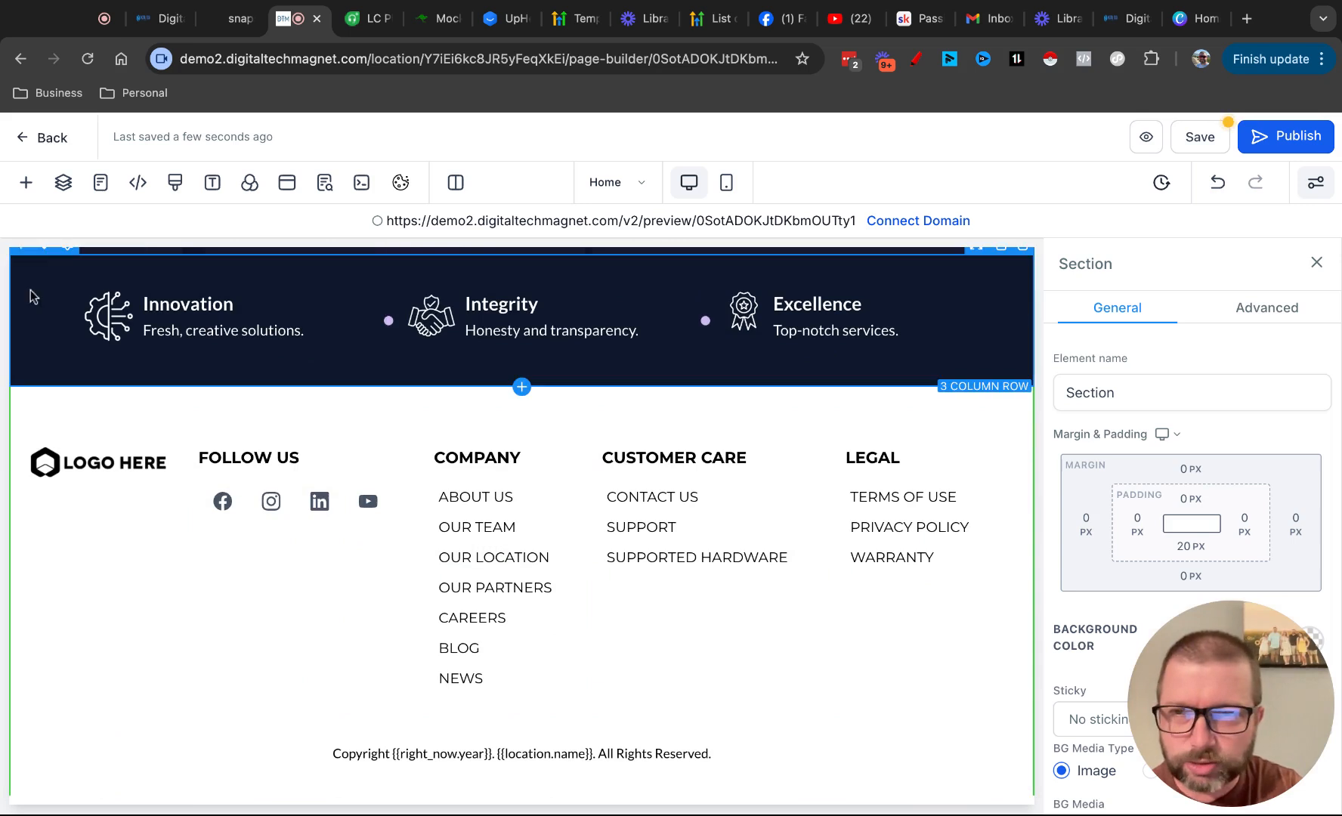
scroll(26, 291, up, 1)
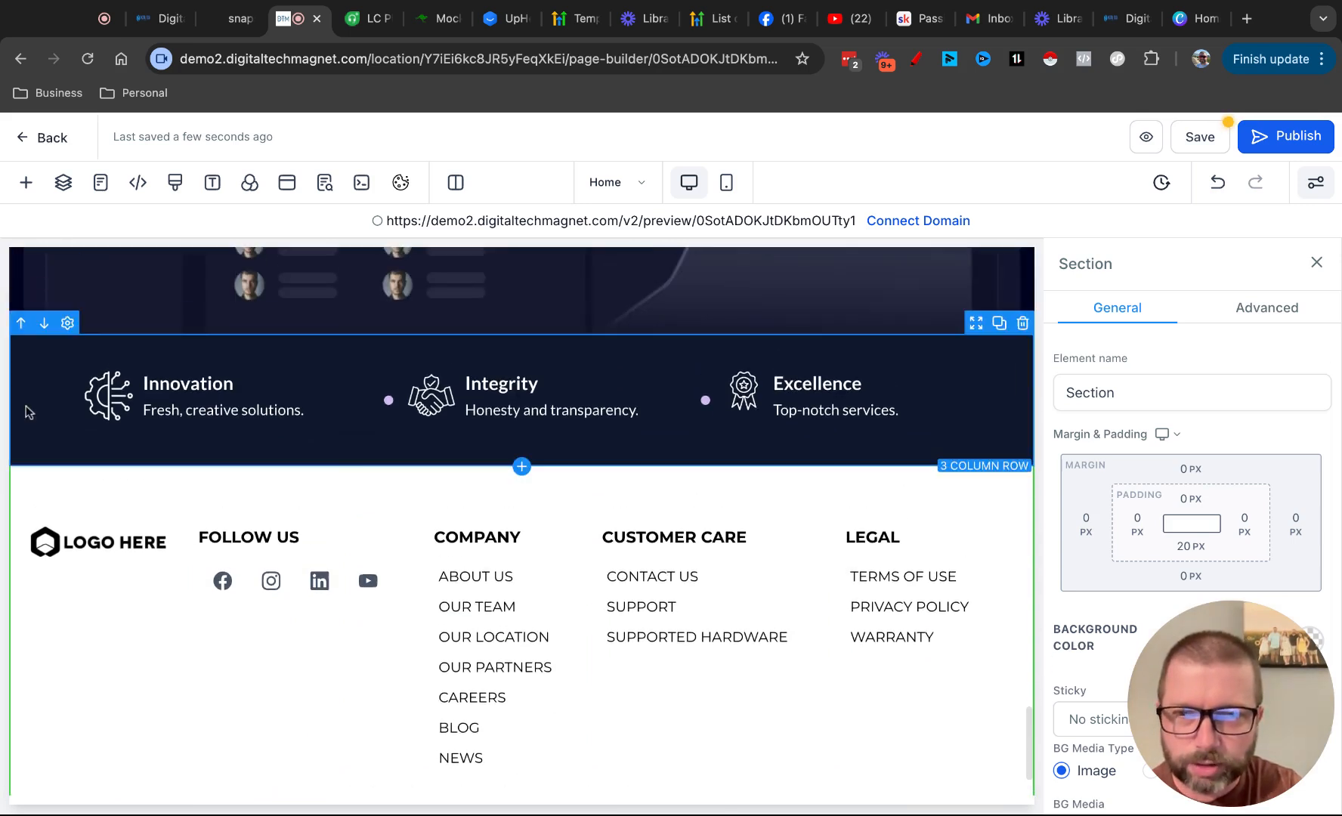
scroll(93, 594, down, 1)
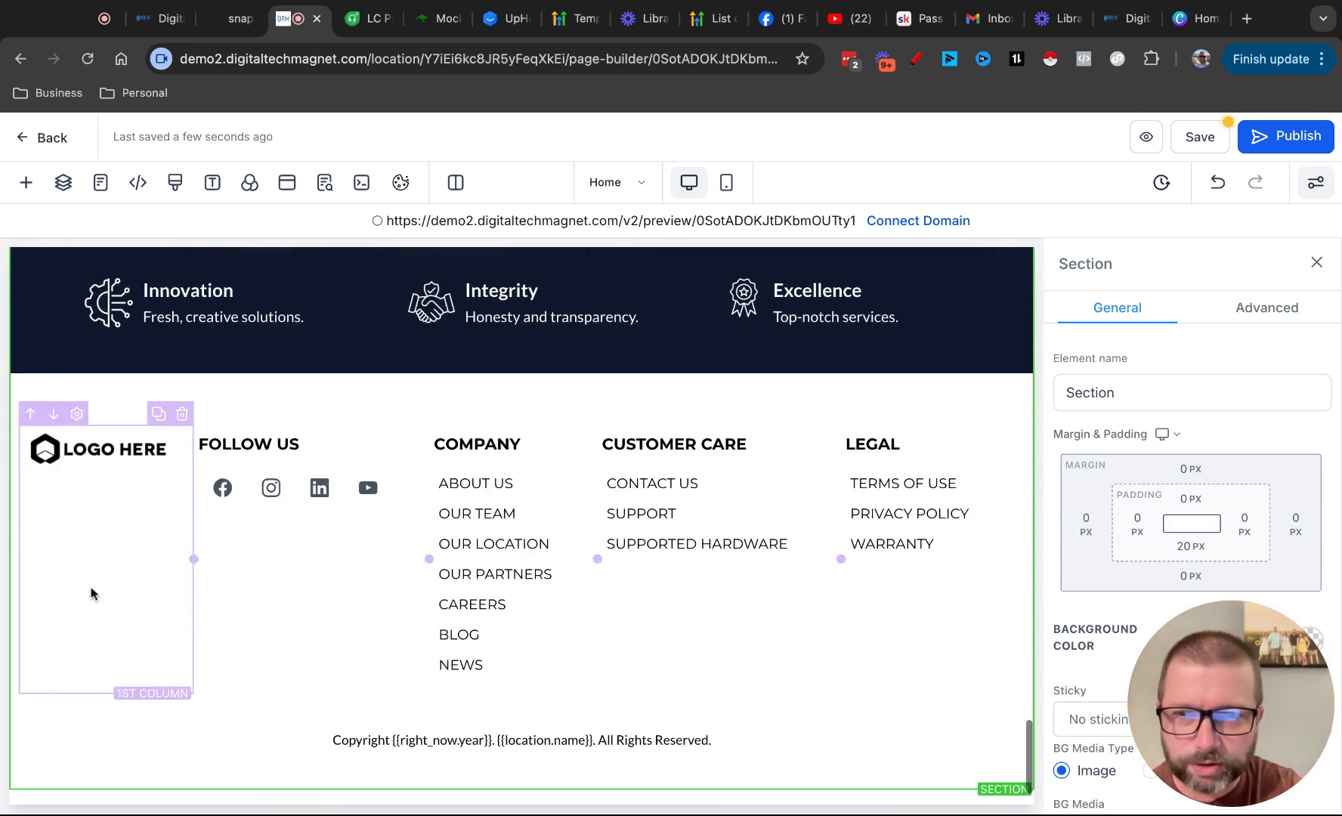
Open the media storage for the footer's logo image and search for "digital marketing"
click(87, 458)
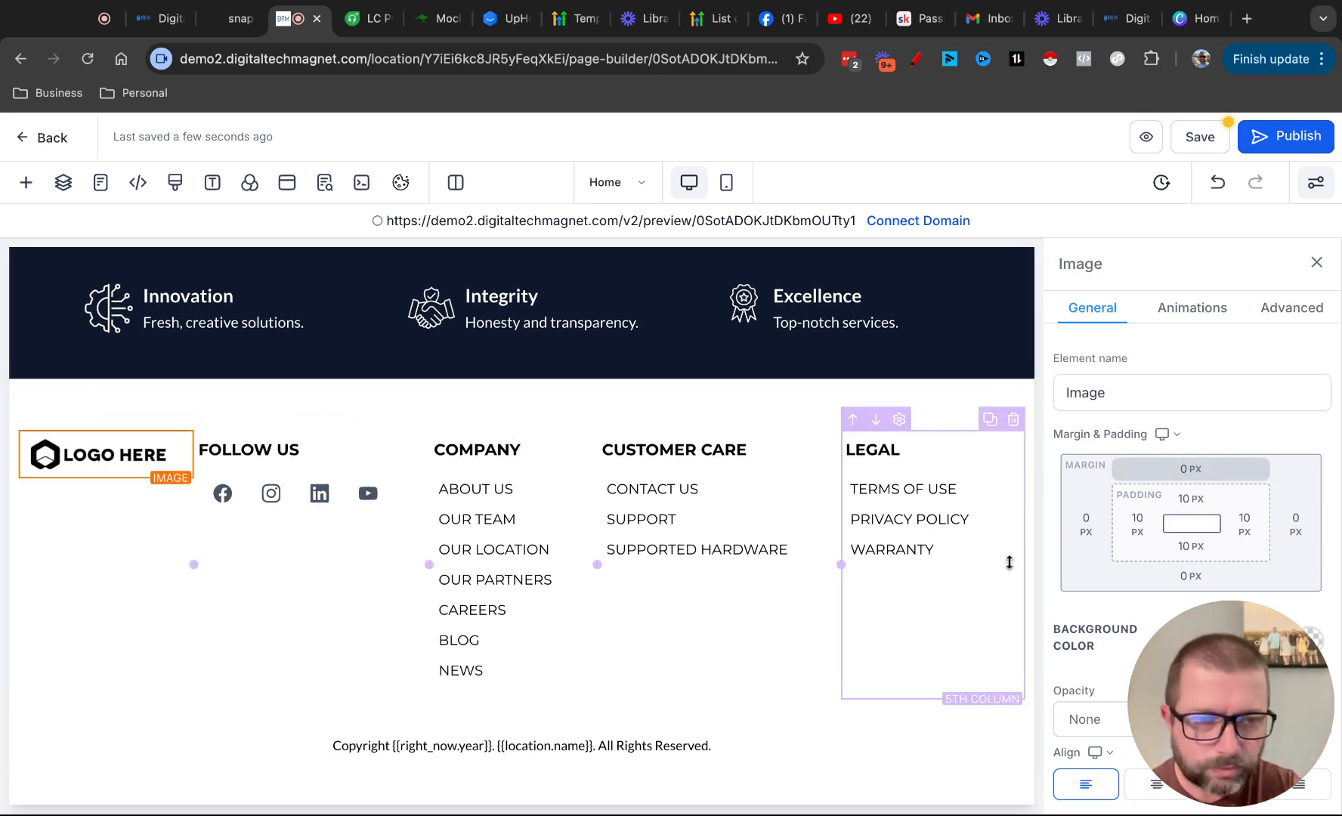
scroll(1285, 423, down, 5)
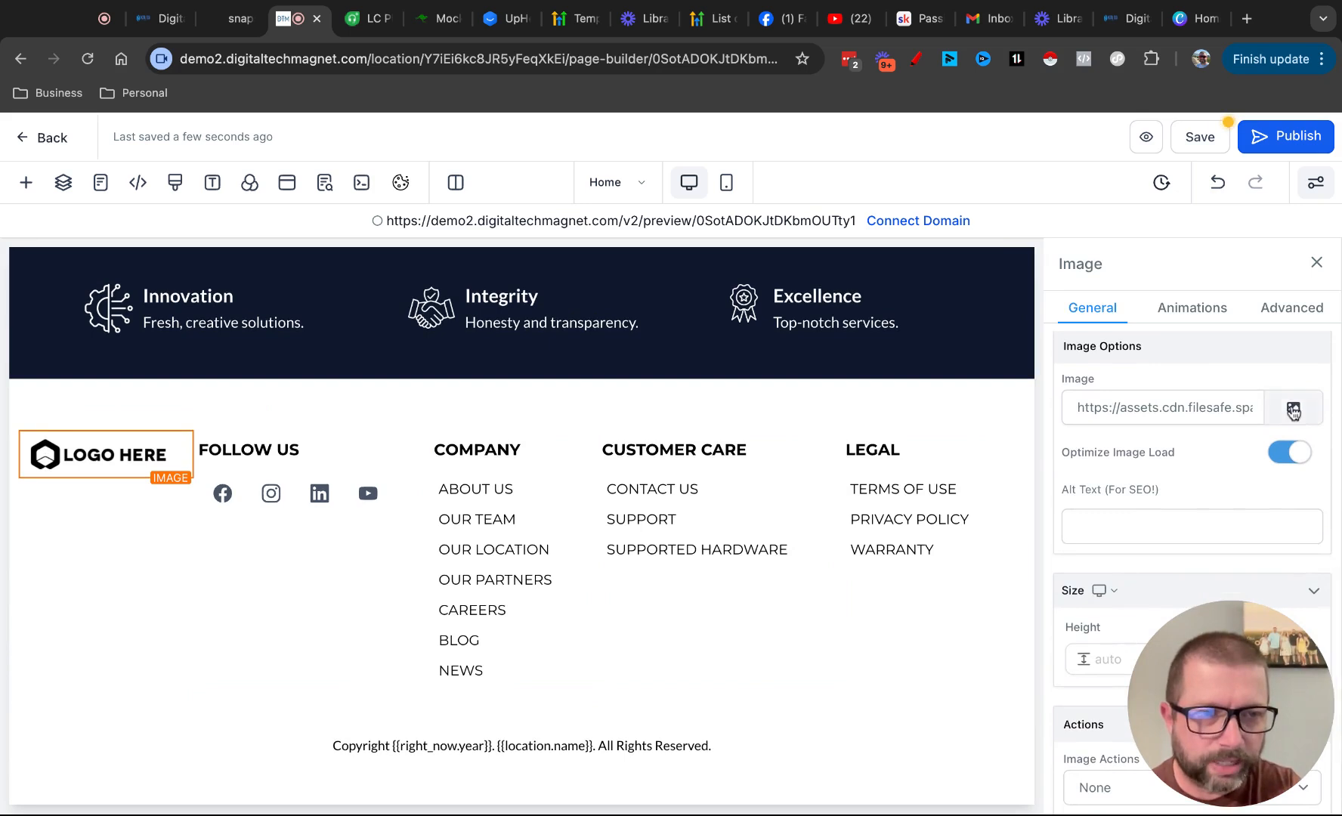
click(1293, 408)
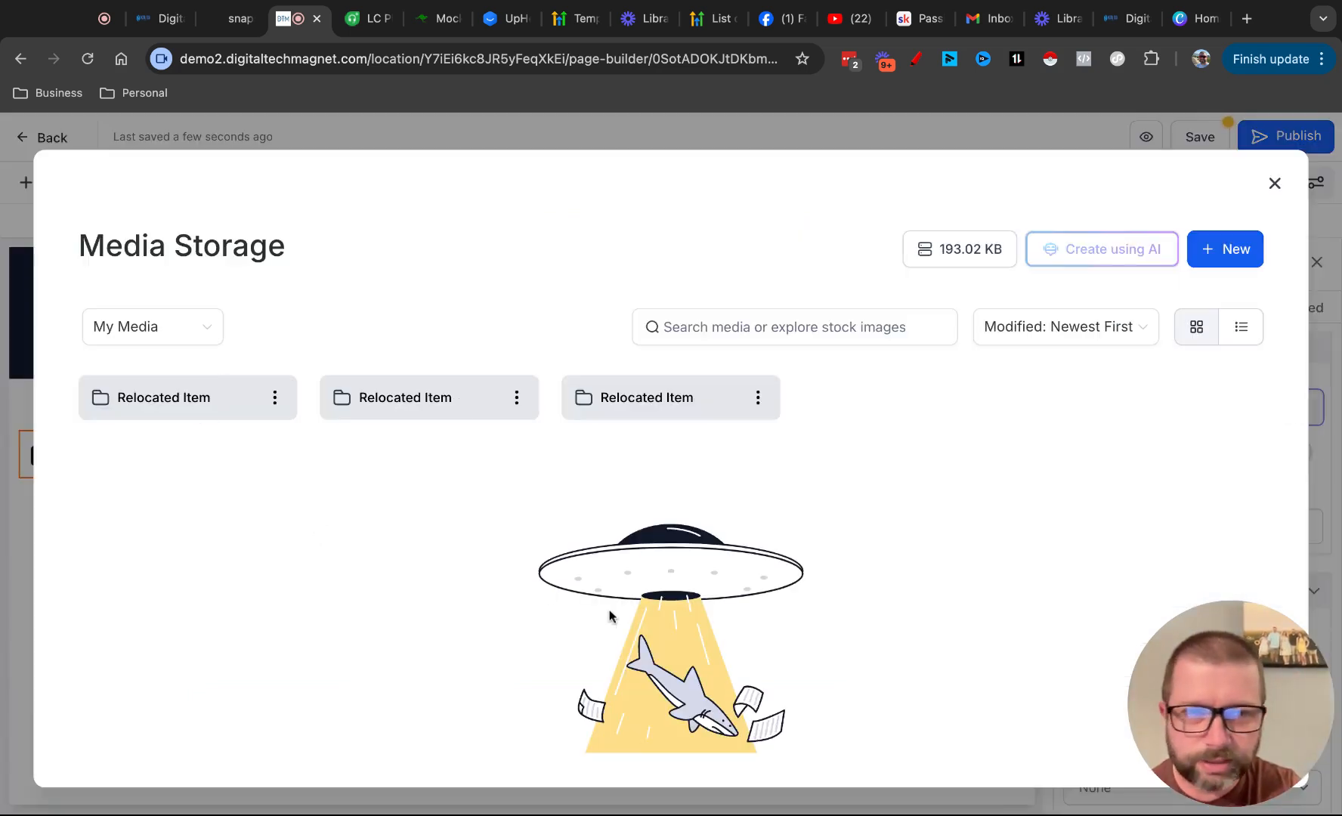
click(769, 324)
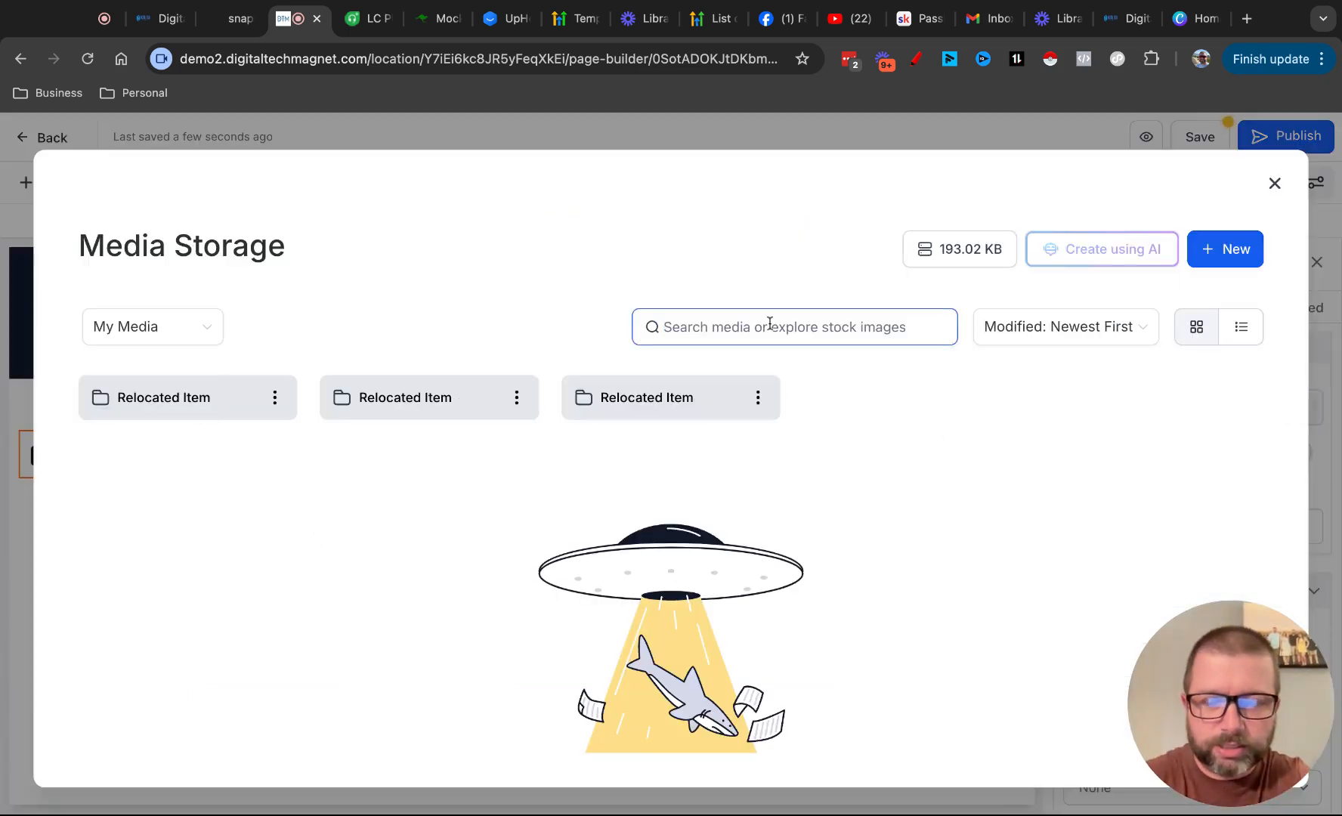
text(dig)
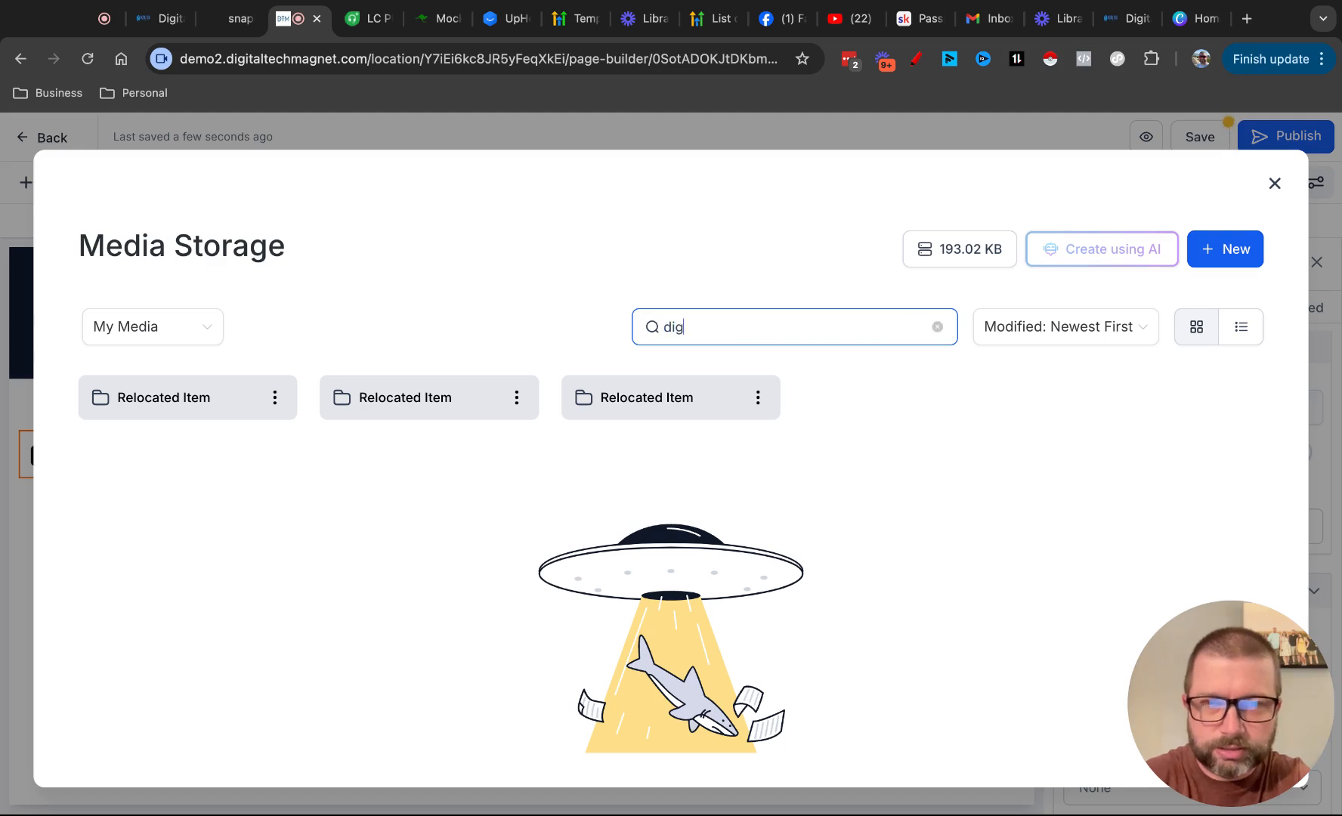
text(ital marketing)
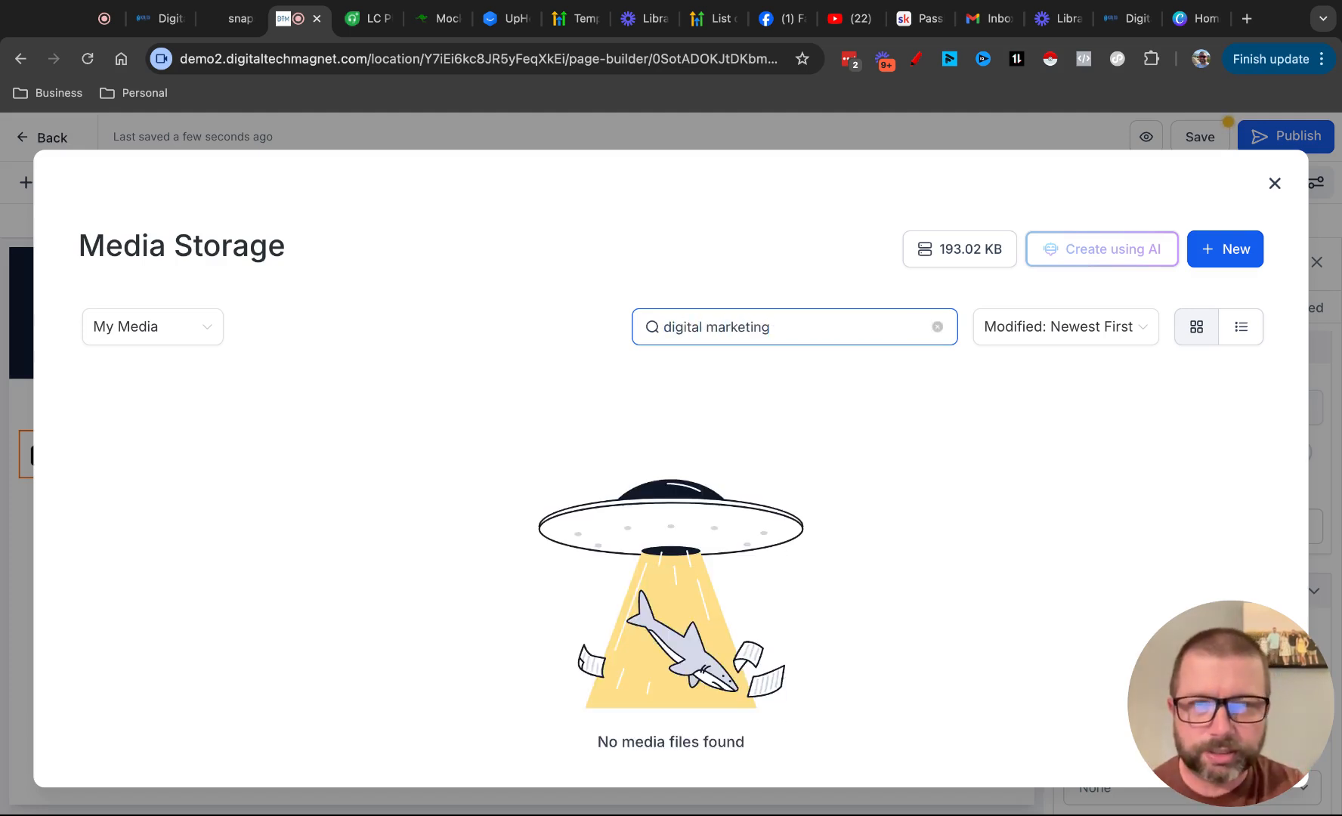
Switch the media source to Unsplash and replace the footer logo with the dark maze-like photo with glowing orange lines
click(172, 327)
click(118, 470)
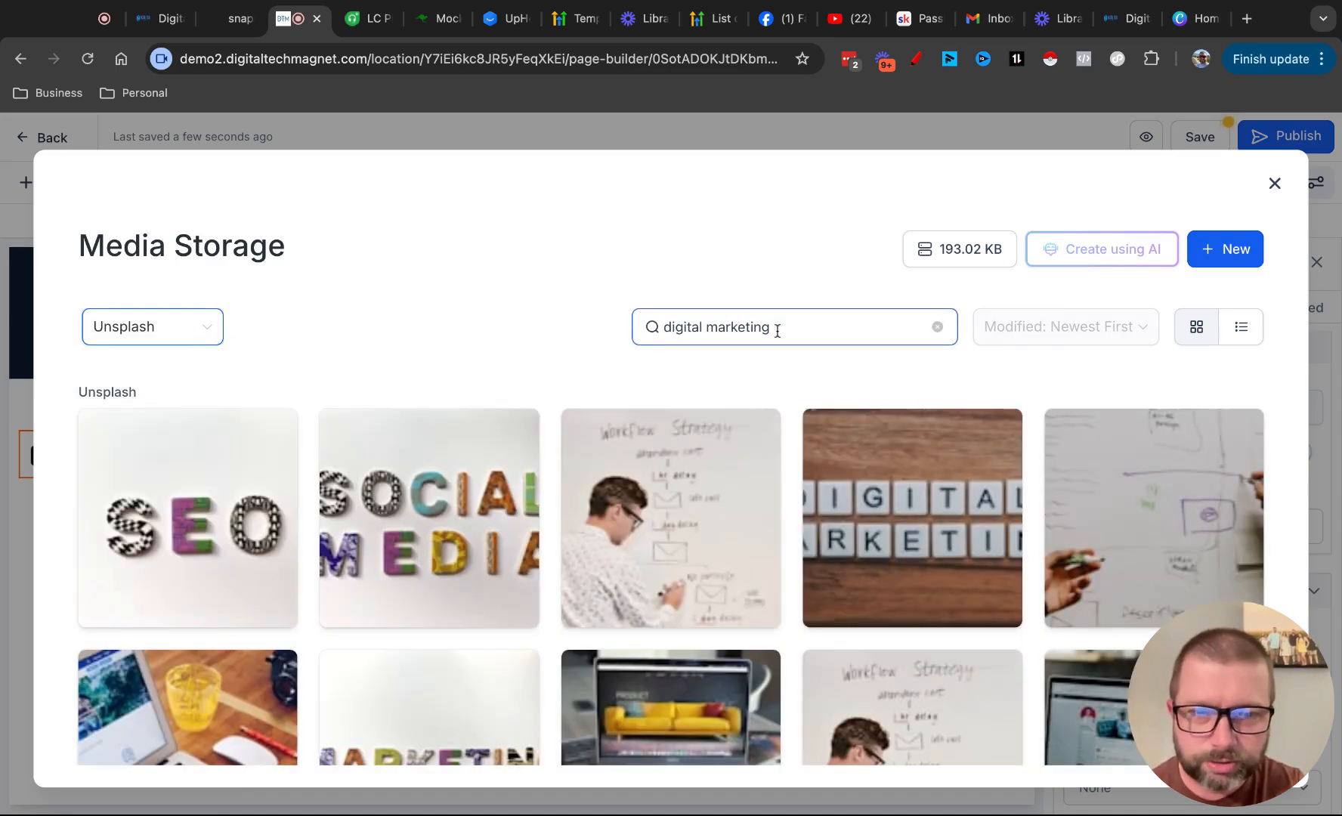
scroll(667, 529, down, 5)
scroll(668, 535, down, 2)
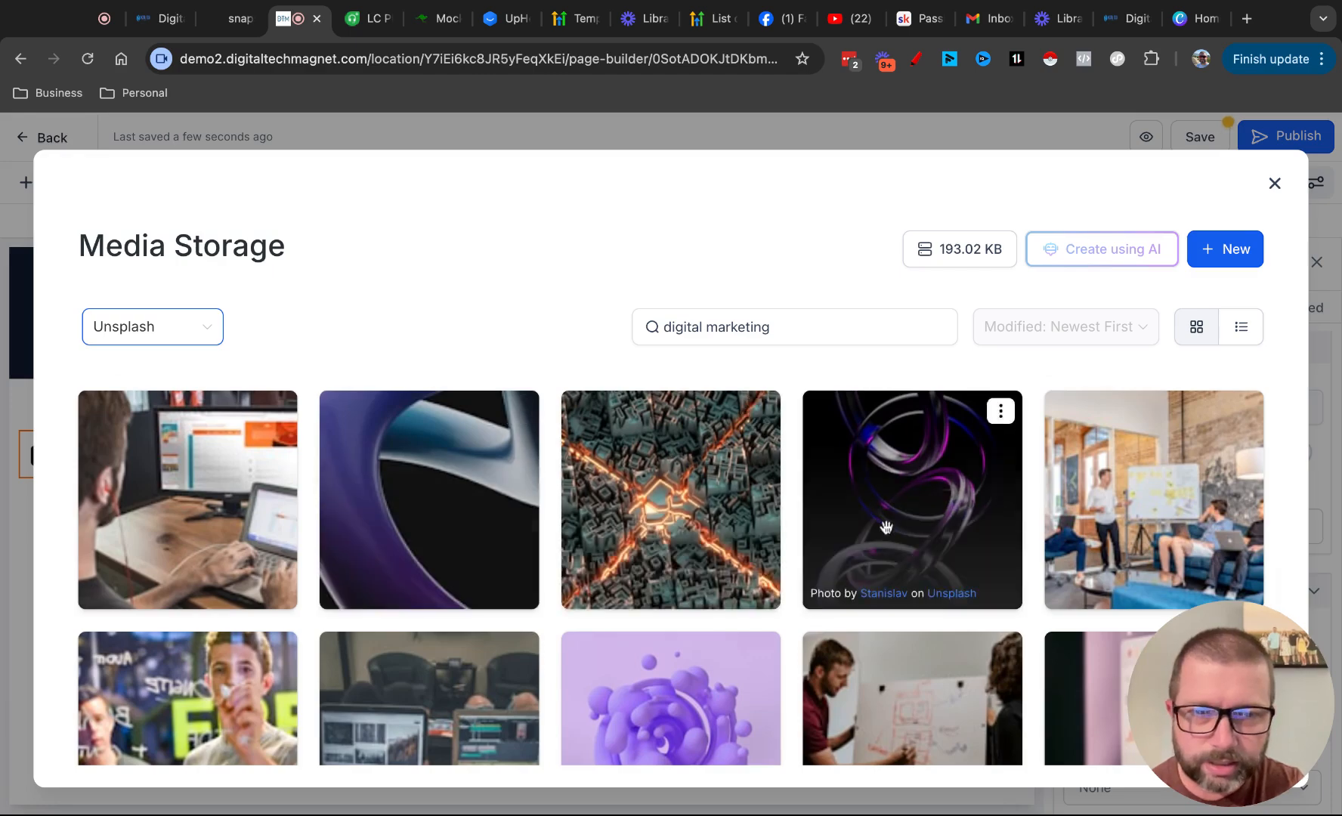
click(659, 517)
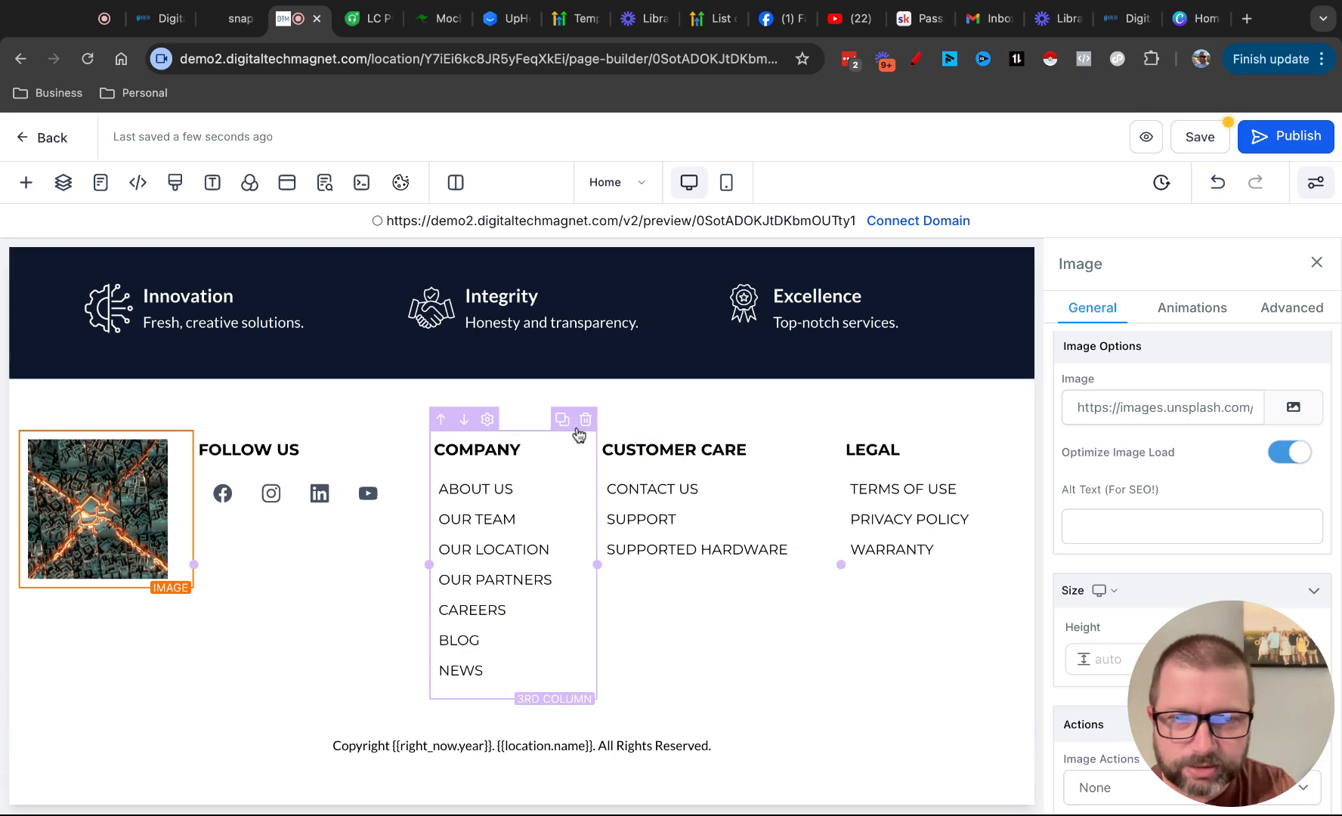
Delete the Company column from the footer
click(581, 423)
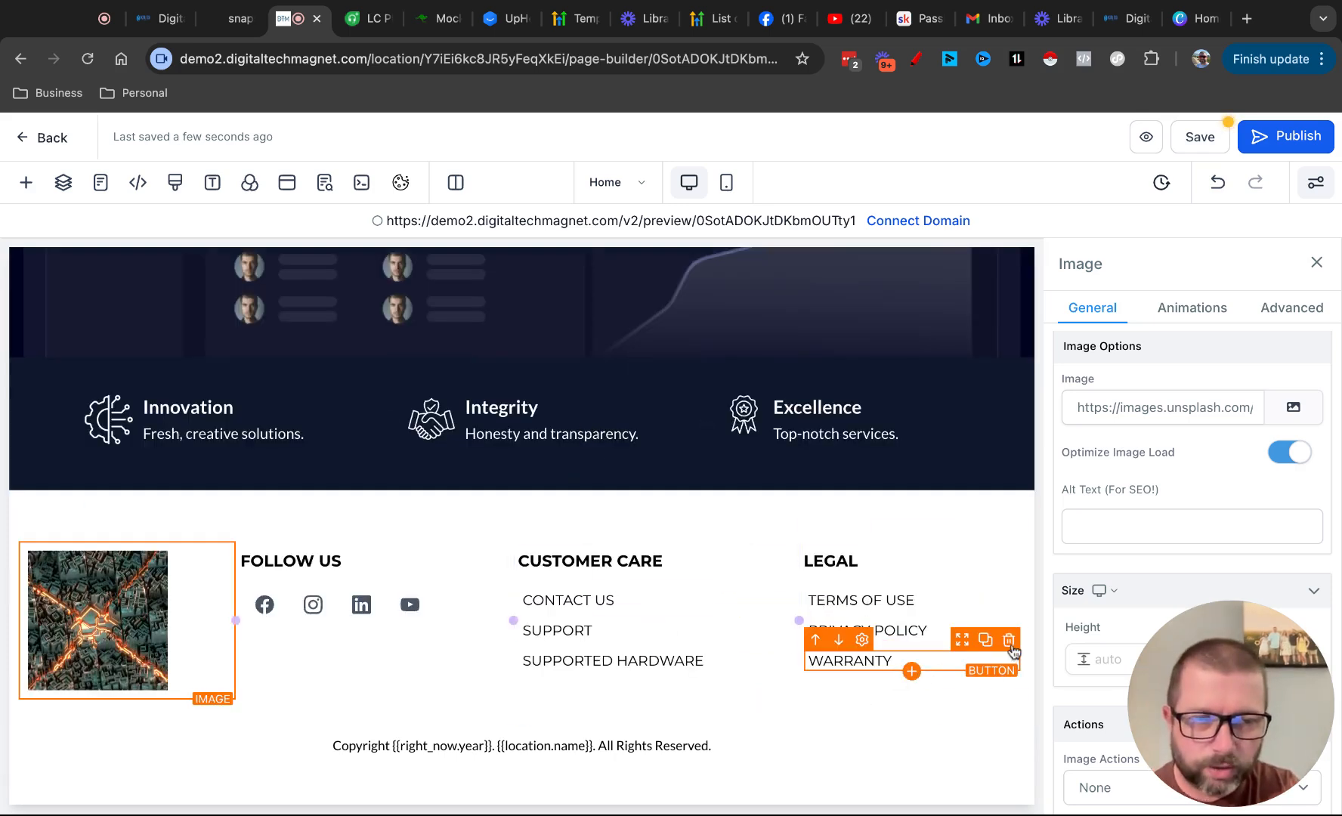
Undo a trial deletion of the footer's Warranty link and delete the Supported Hardware link from the Customer Care column
click(1011, 643)
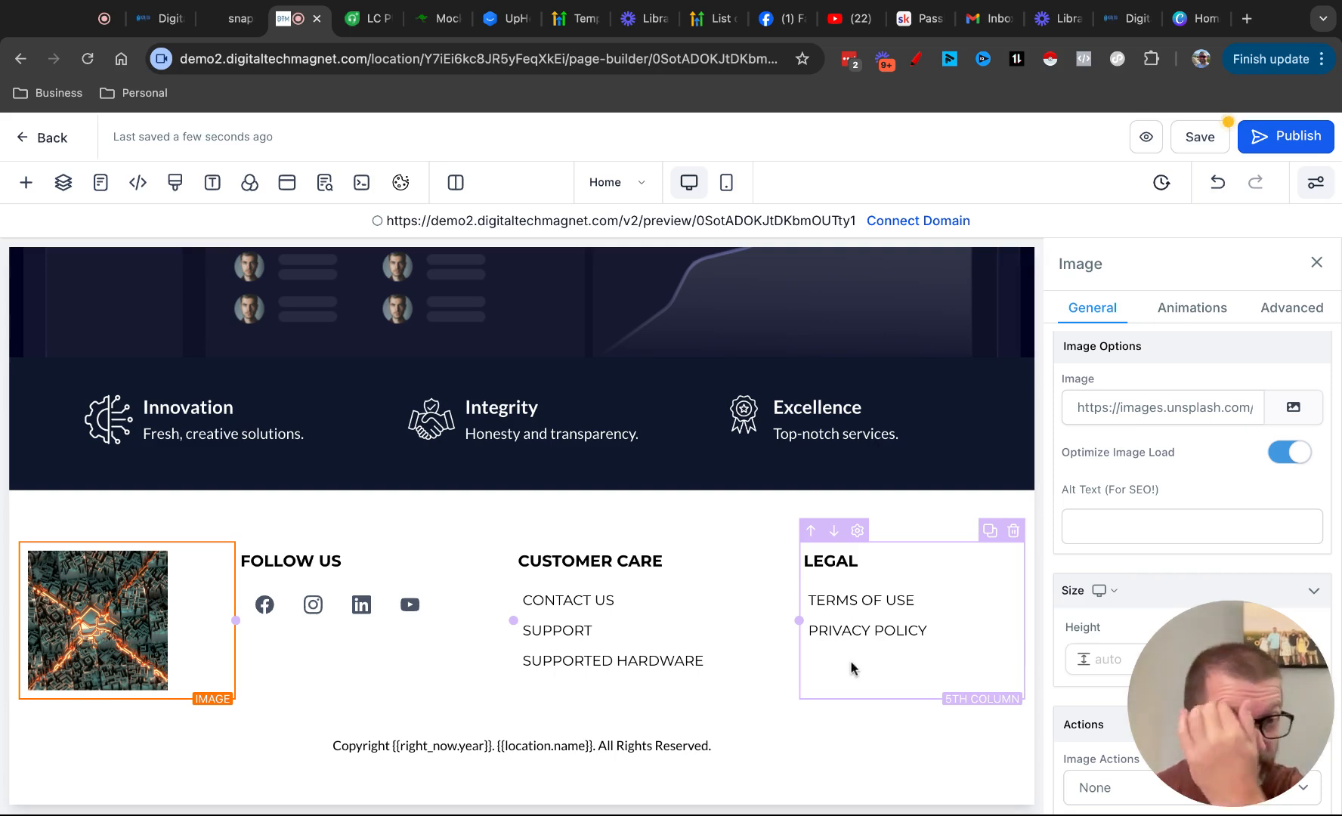
click(1210, 188)
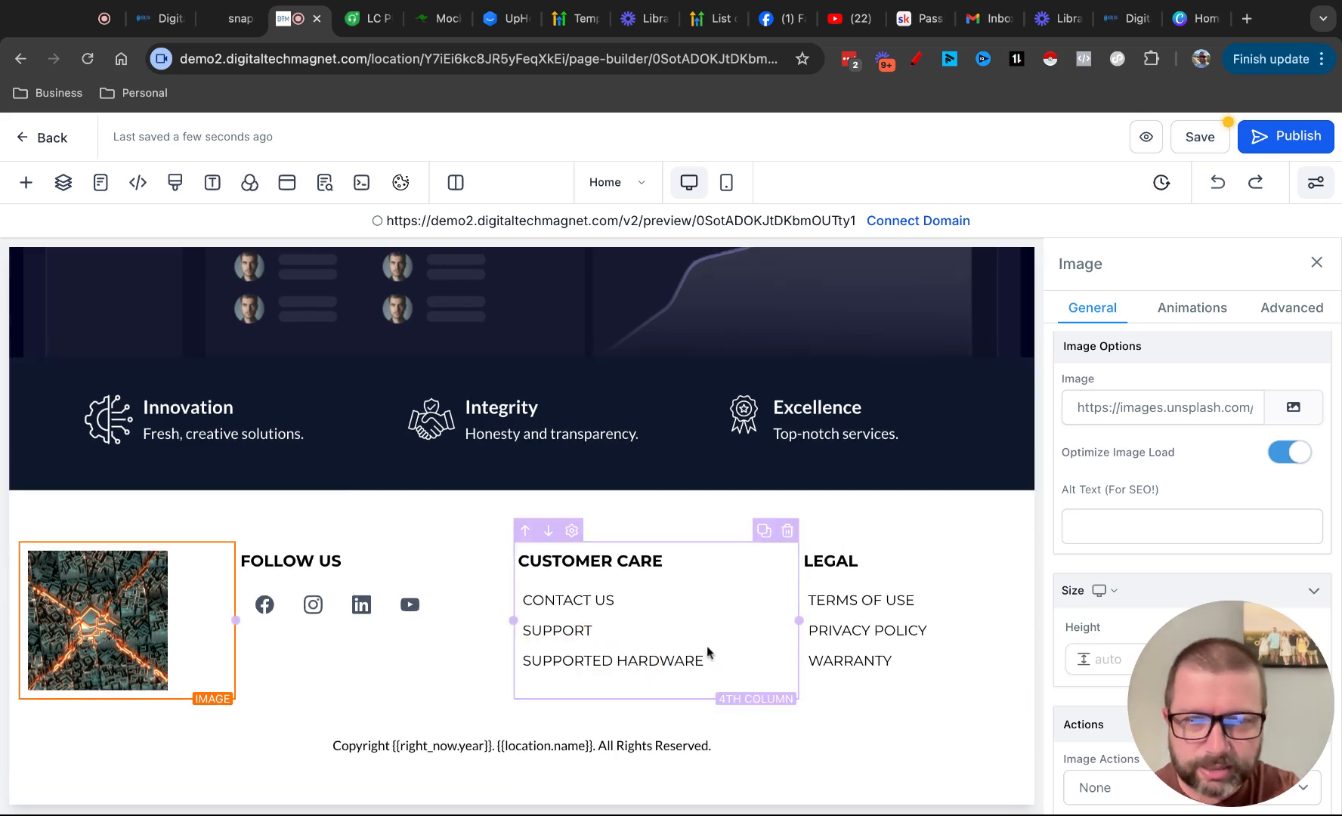
click(783, 641)
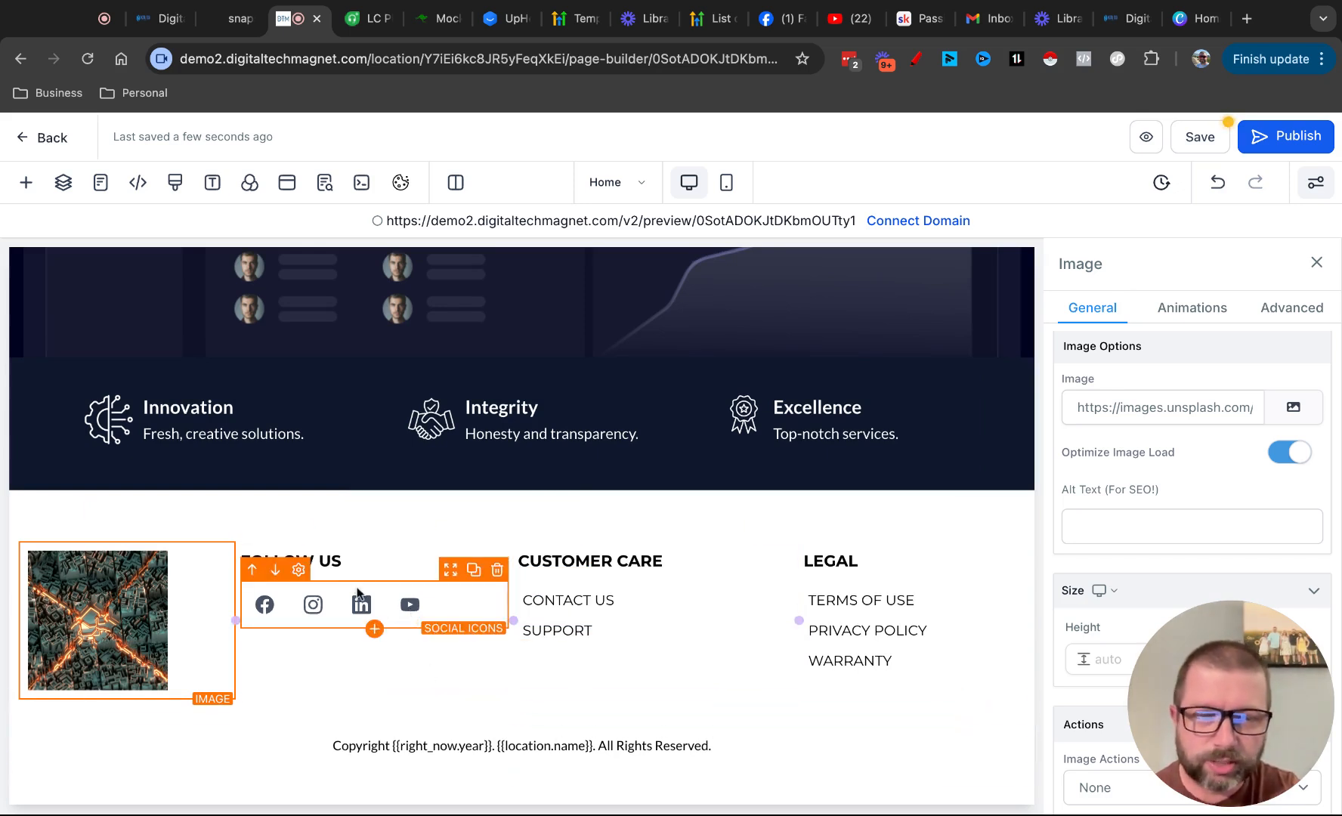
Remove the Instagram icon from the footer's Follow Us social icons
click(352, 593)
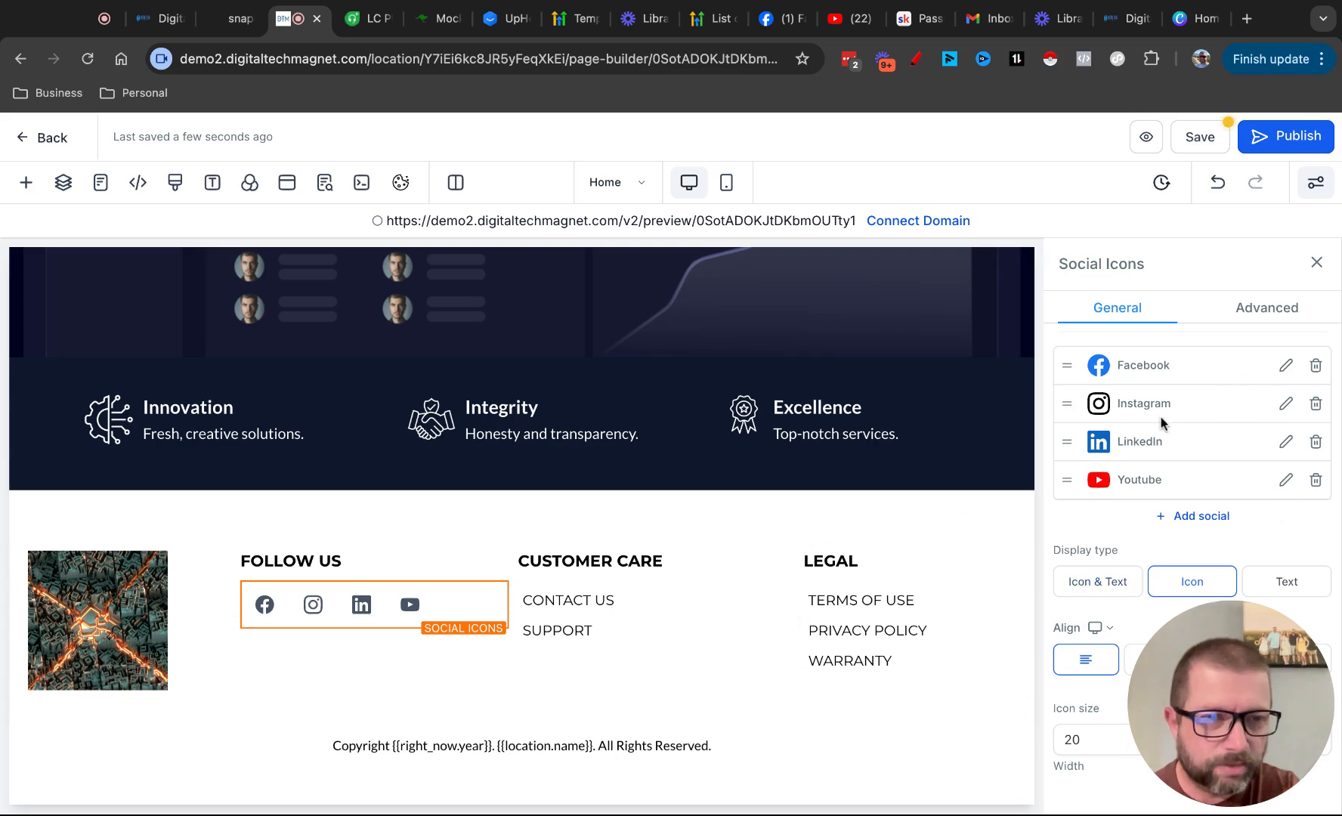
click(1314, 407)
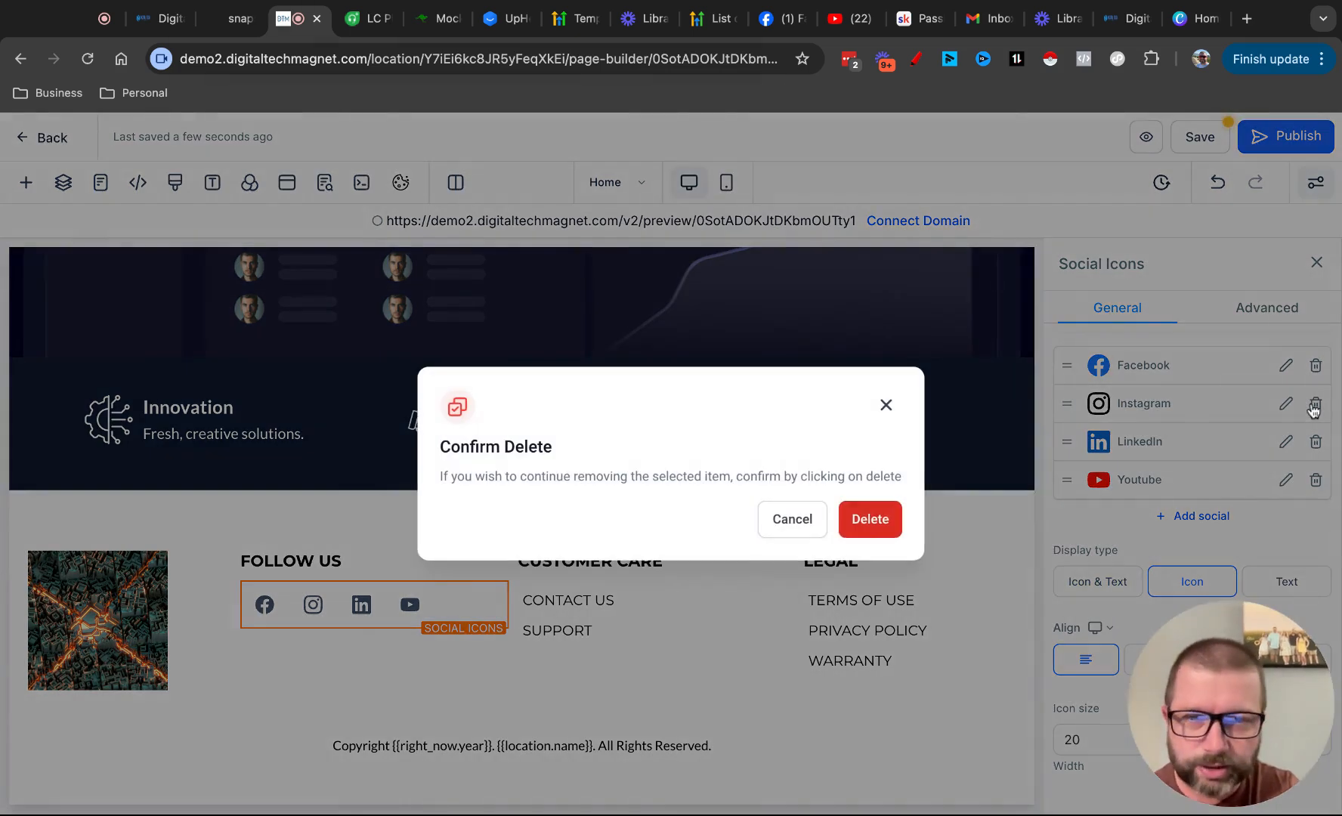
click(869, 519)
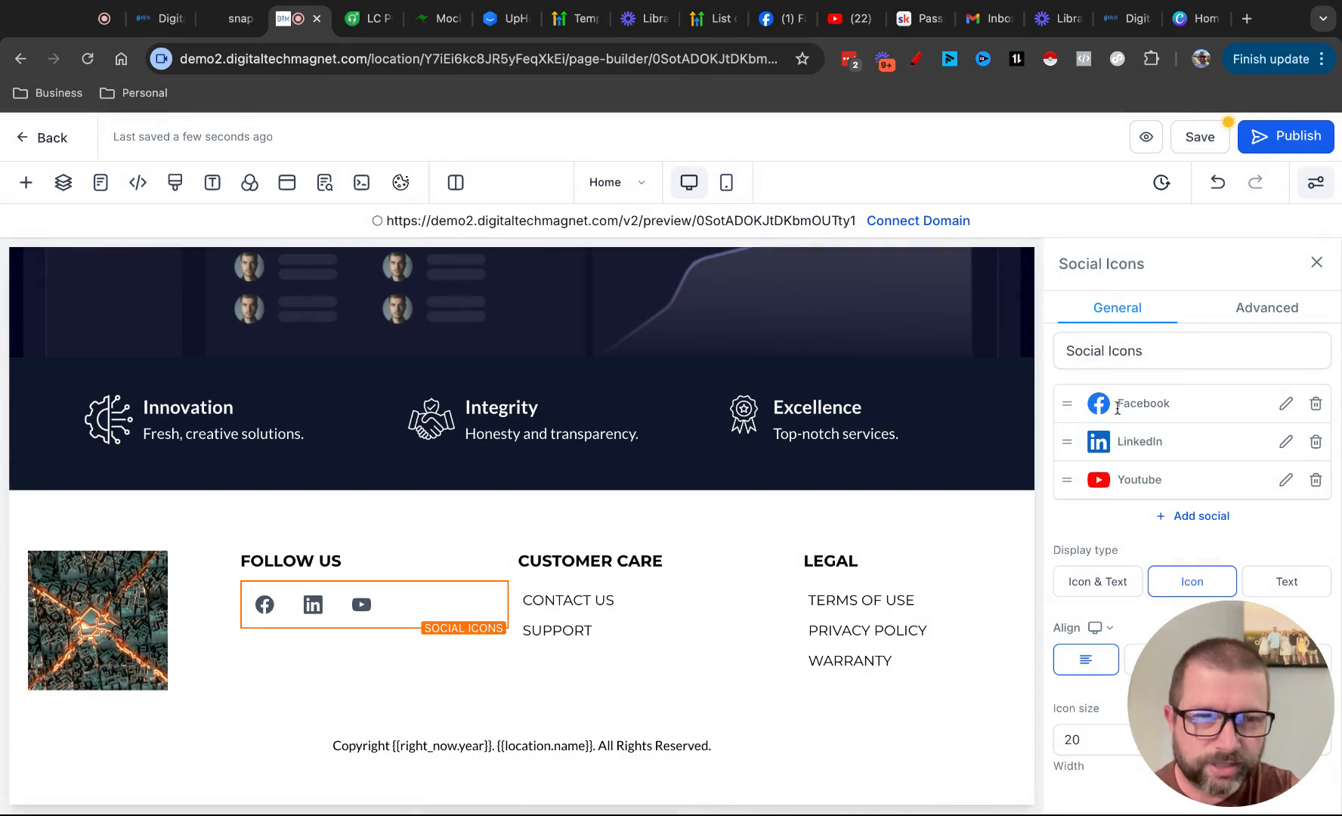
click(1182, 519)
click(592, 457)
click(569, 416)
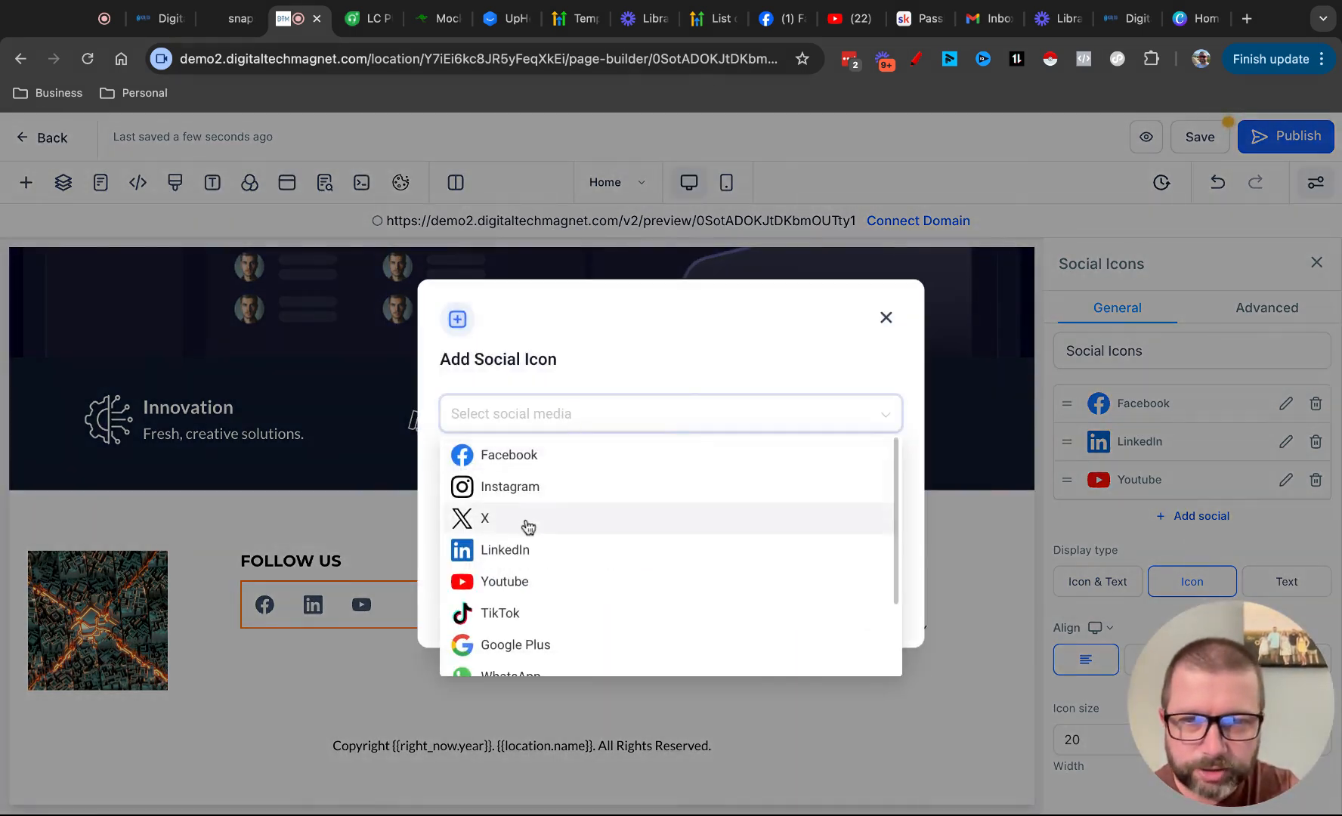
scroll(526, 527, down, 3)
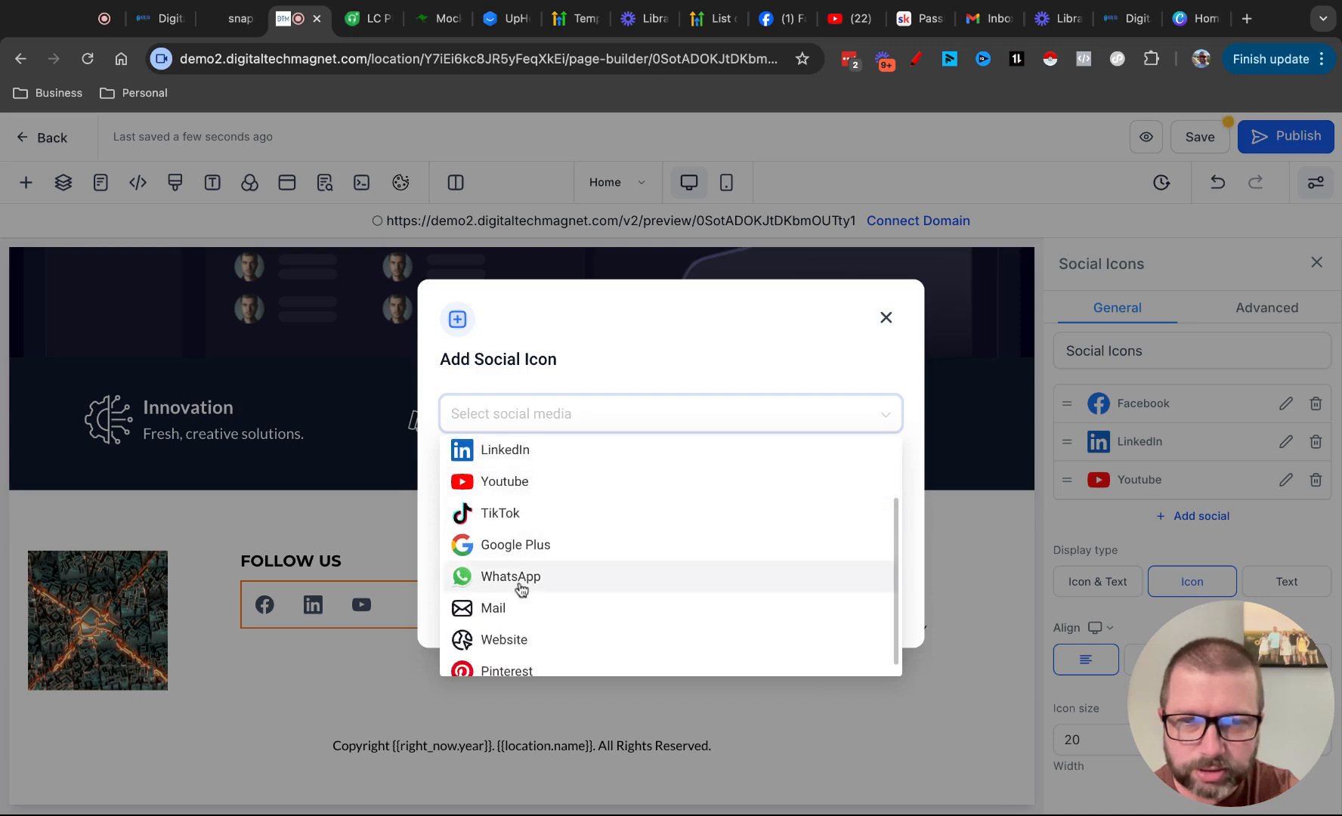
scroll(514, 523, up, 3)
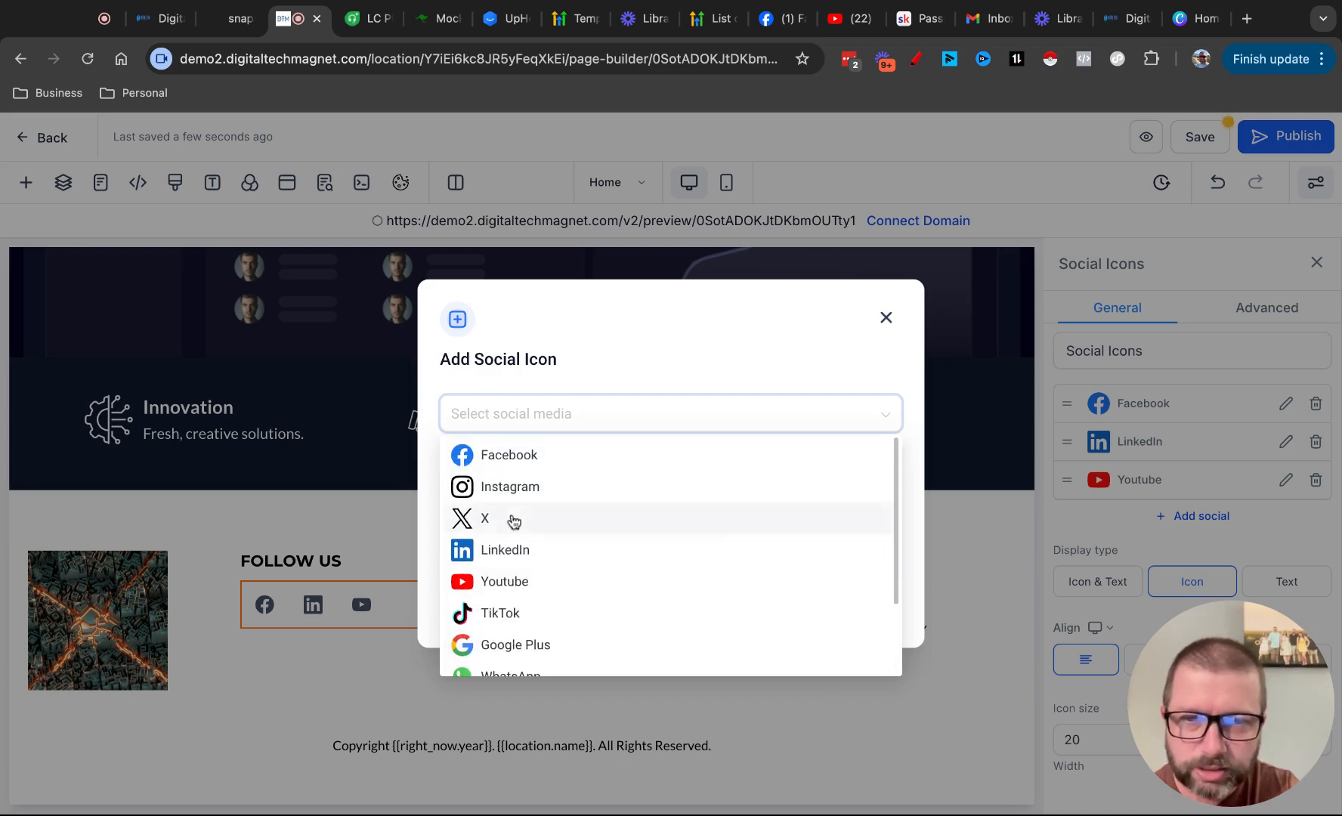
scroll(512, 627, down, 1)
click(506, 653)
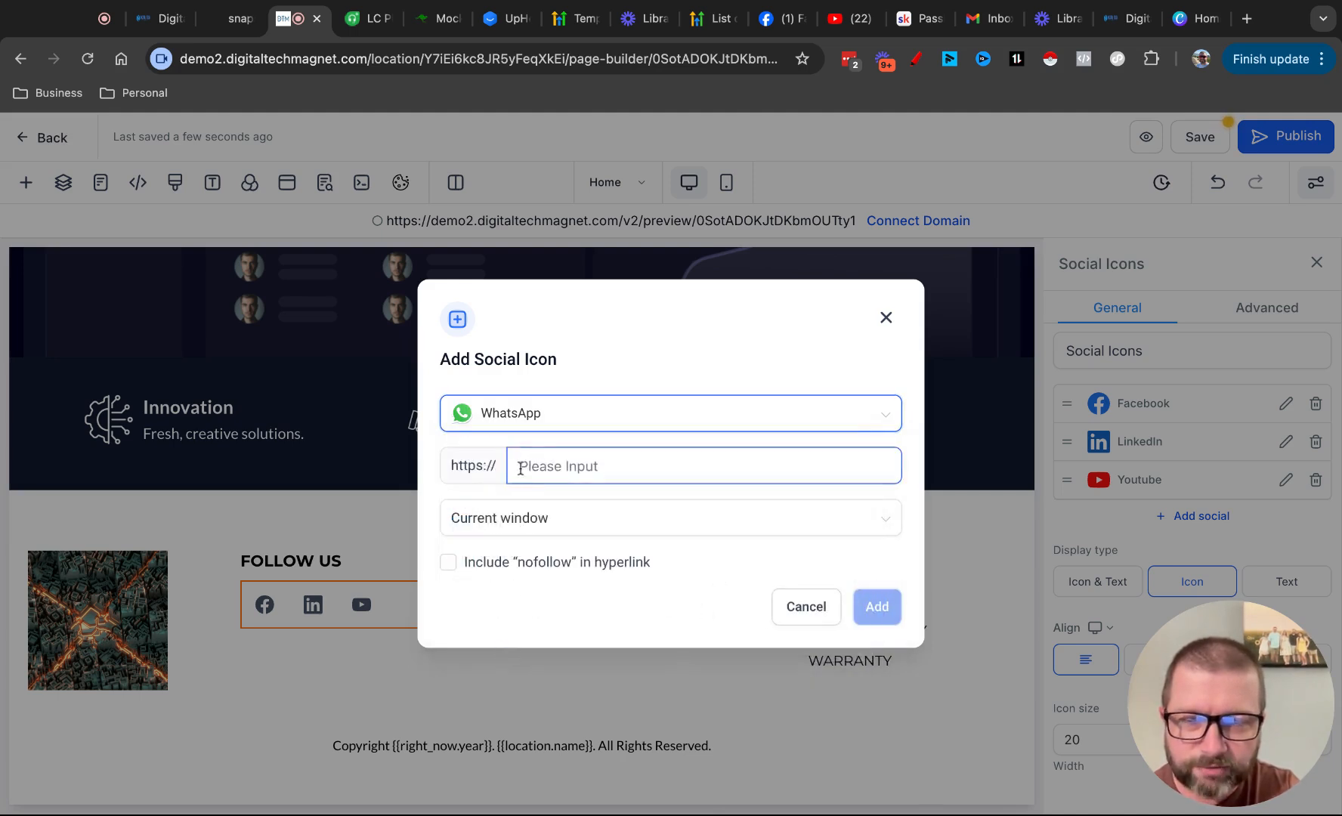
click(536, 522)
click(508, 591)
click(558, 466)
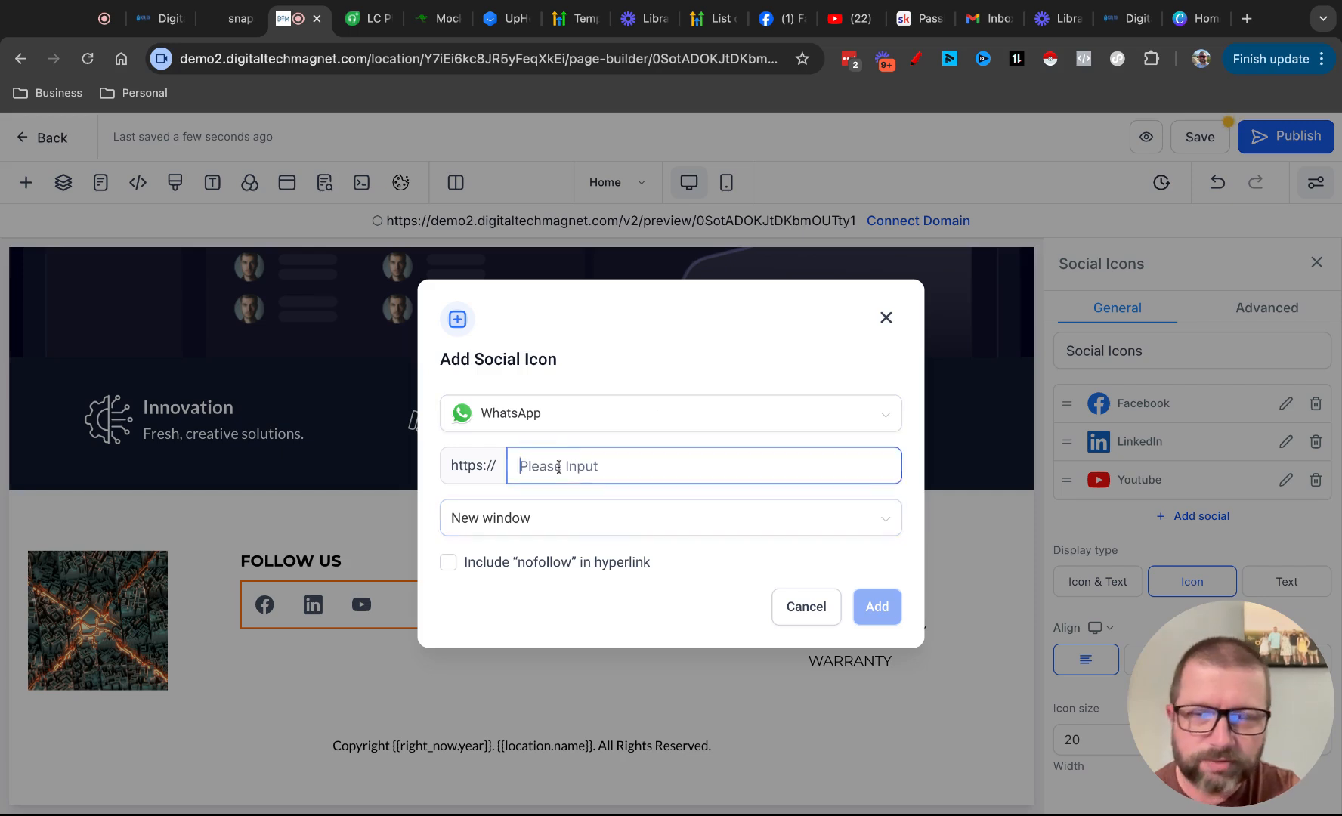
click(531, 424)
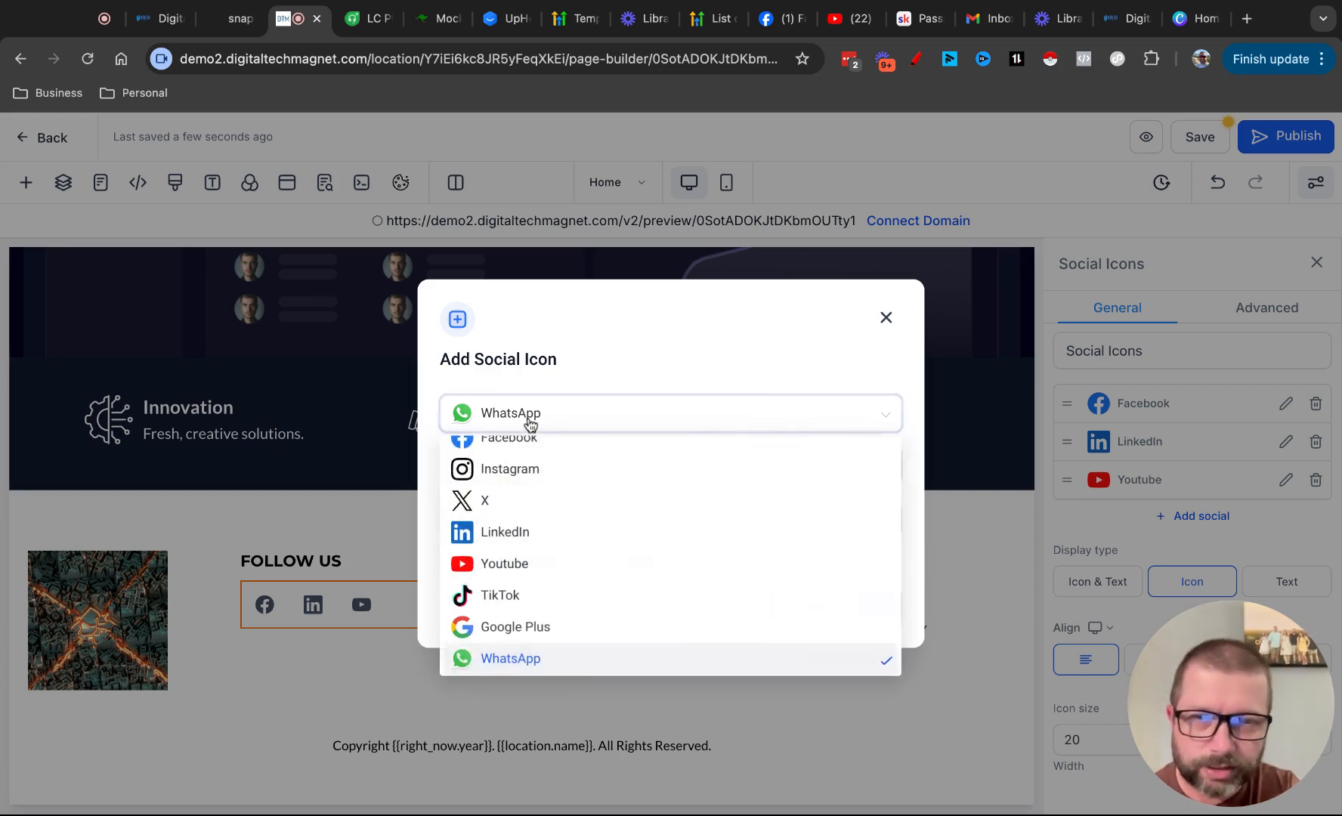
click(506, 505)
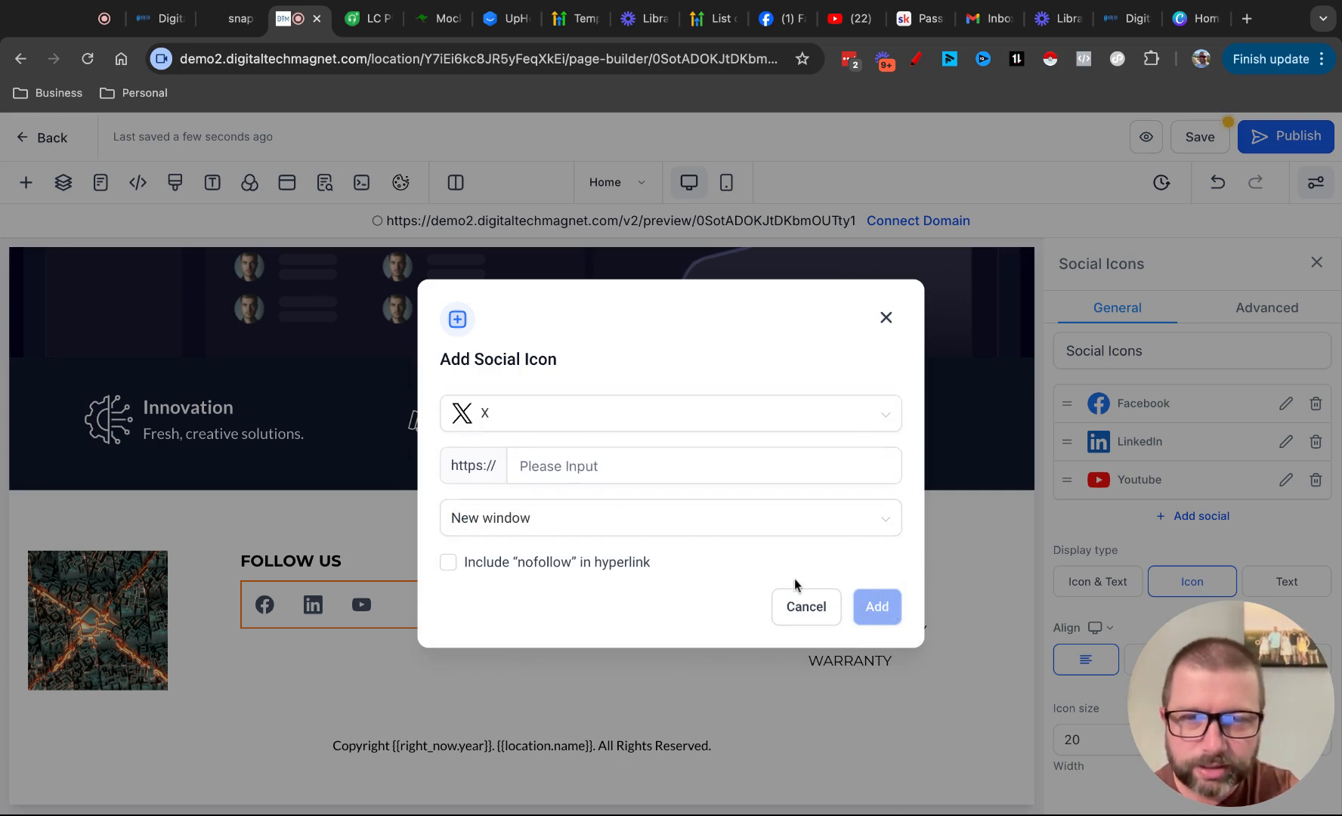
click(584, 463)
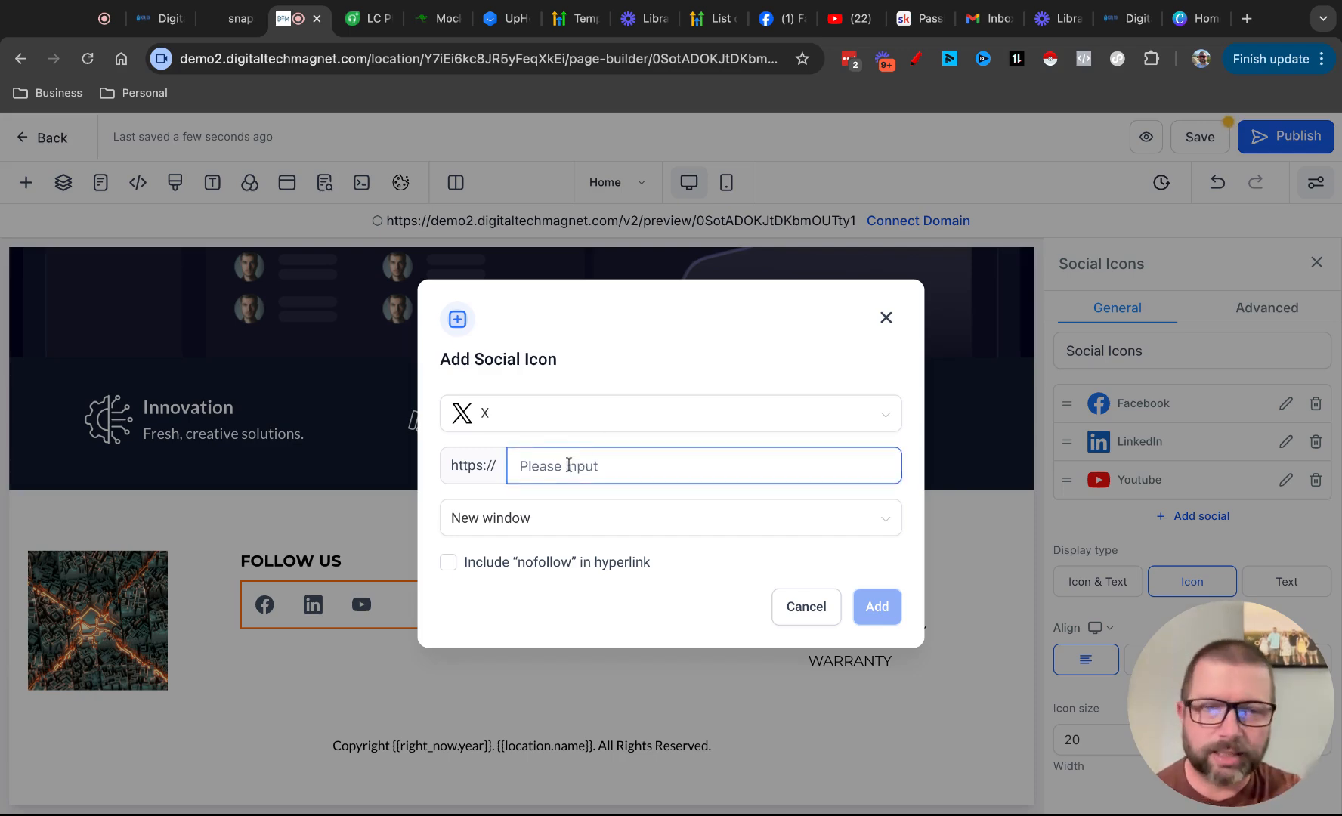
click(804, 615)
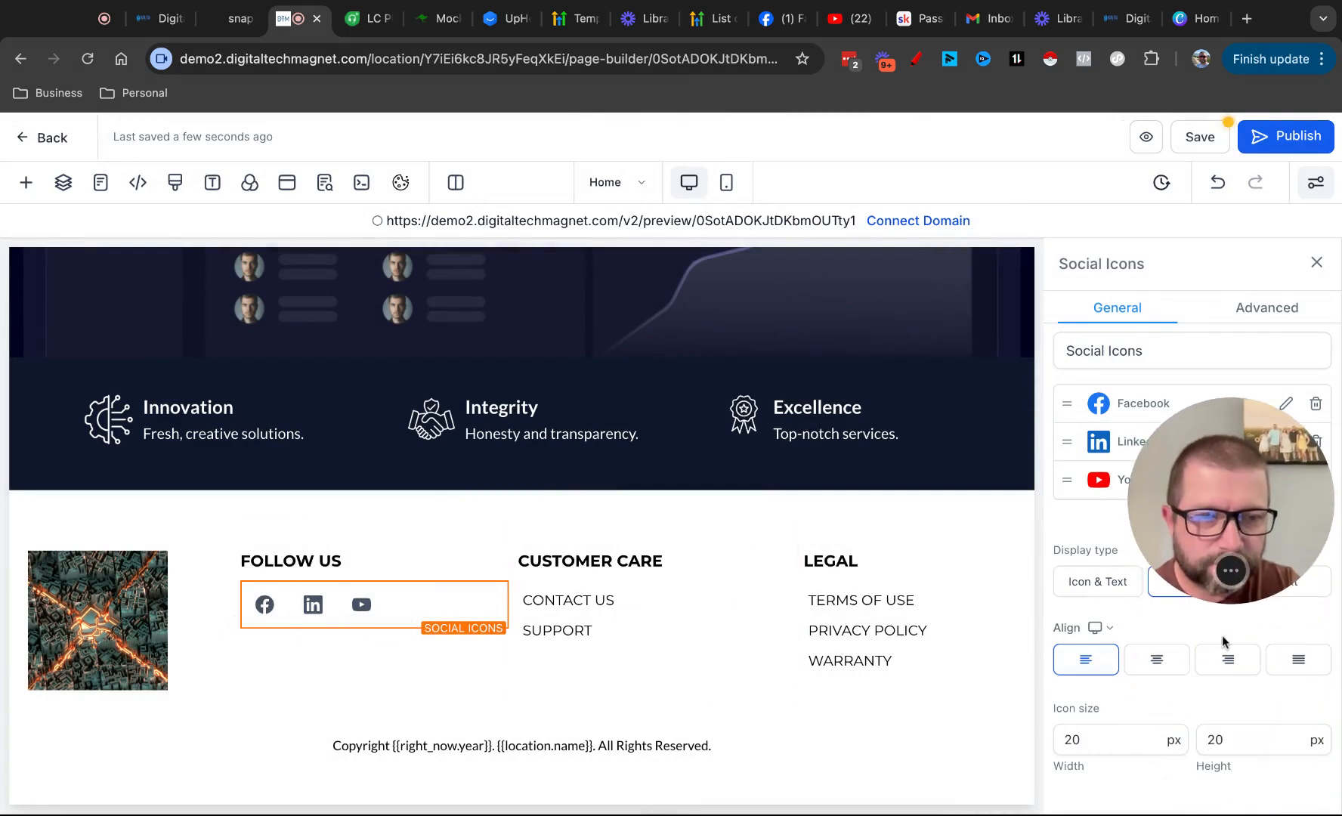
Try centre and right alignment on the footer's social icons, then restore left alignment
click(1141, 660)
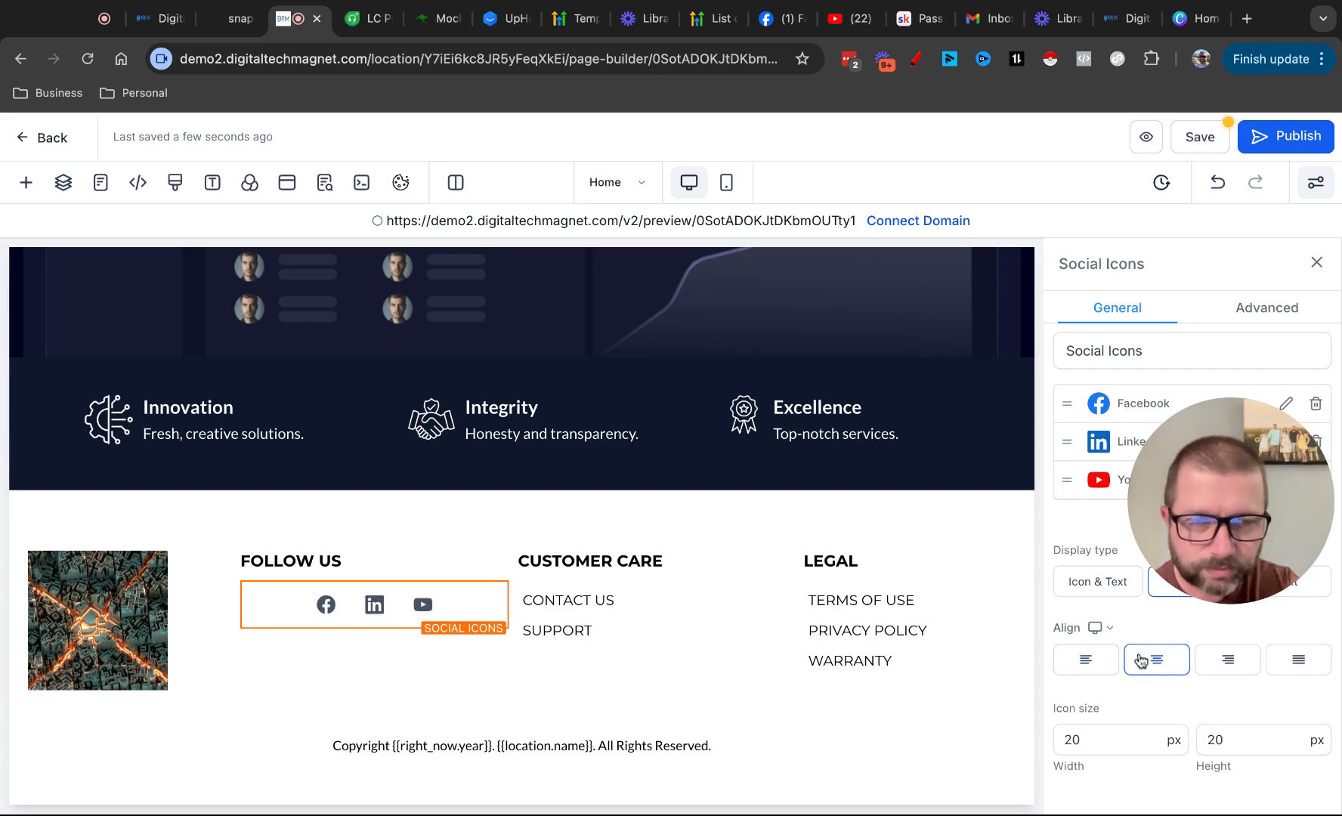
click(1219, 672)
click(1096, 664)
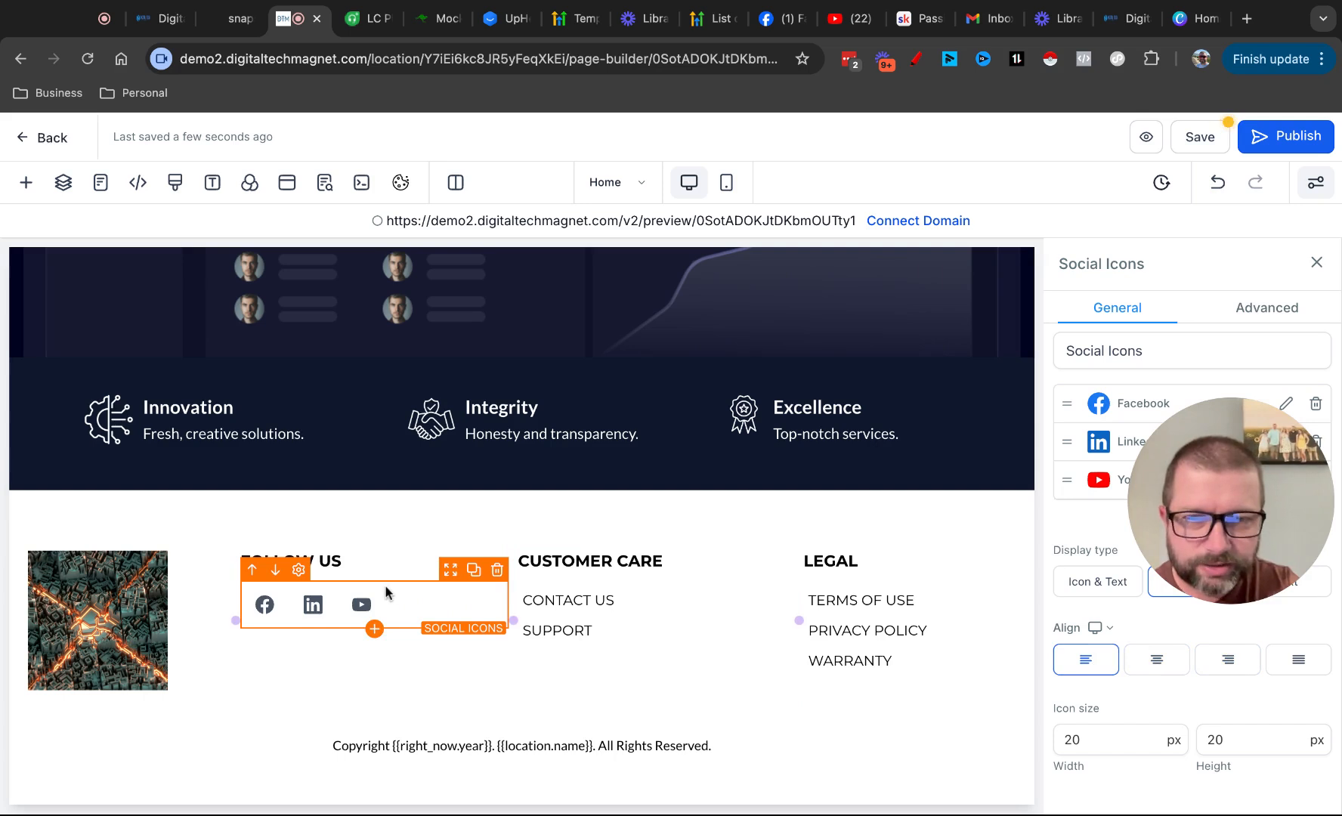
Narrow the footer's Follow Us column so the Customer Care column sits closer to it, and close the column settings
drag(513, 622, 463, 623)
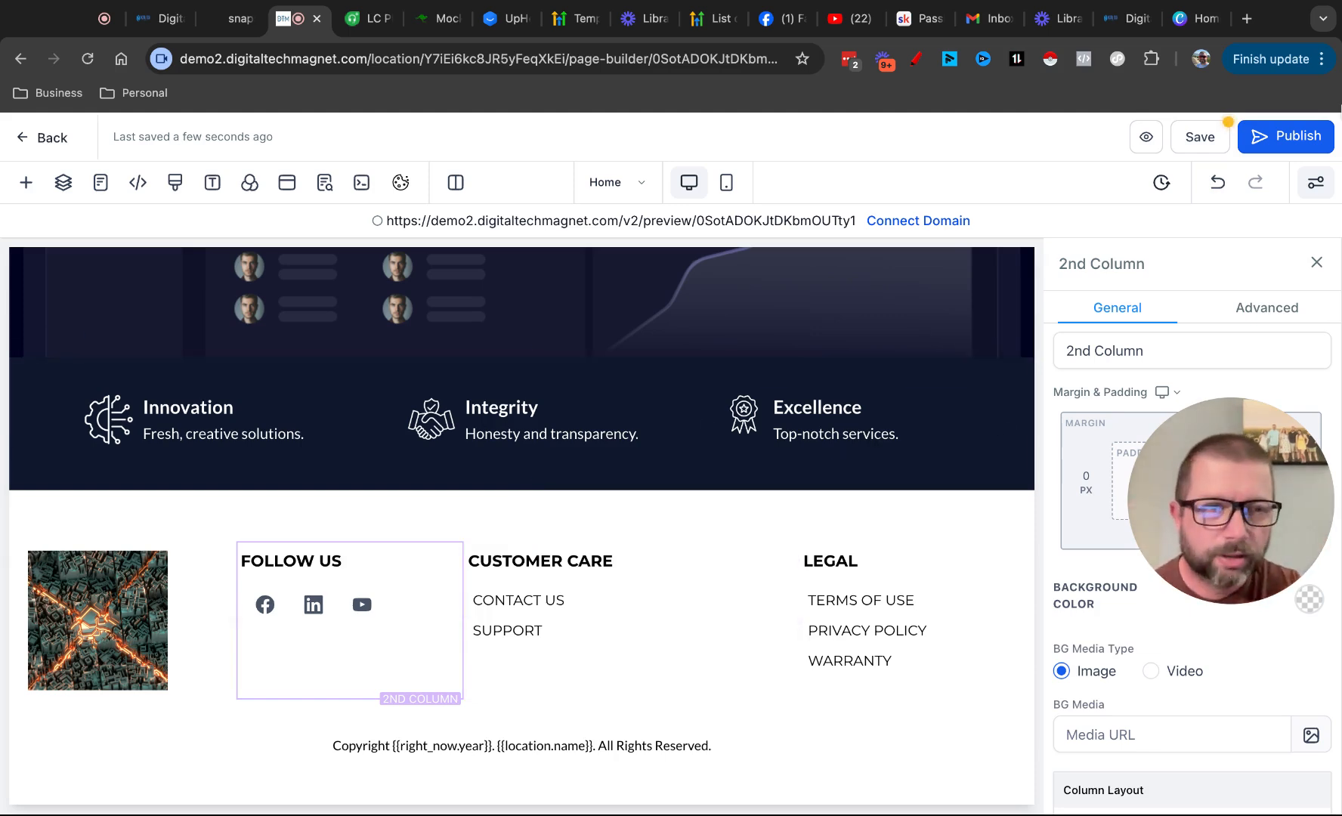
click(1316, 264)
Insert the prebuilt "30 Days Money Back Guarantee!" section from Guarantee & Awards between the call-to-action section and the footer
scroll(1084, 411, up, 15)
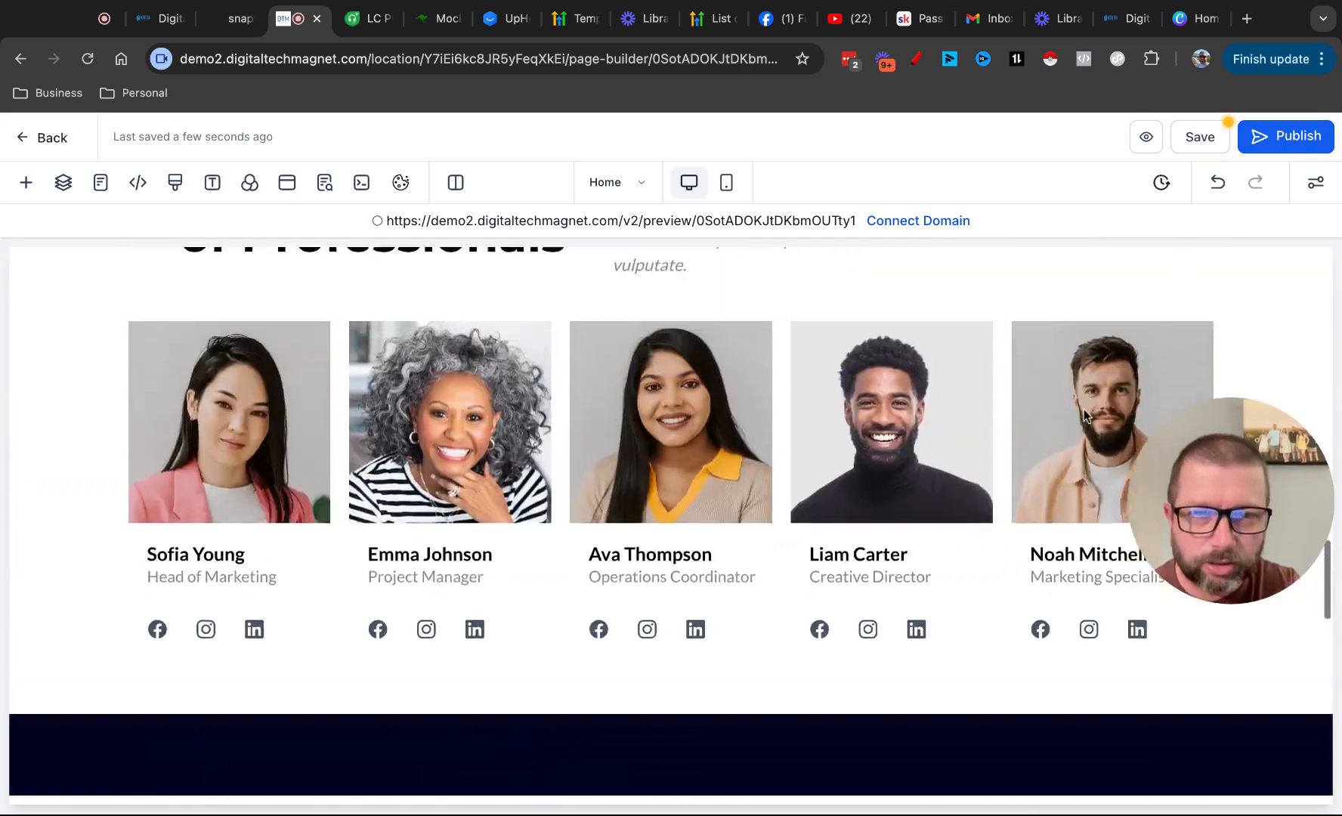
scroll(1085, 415, up, 6)
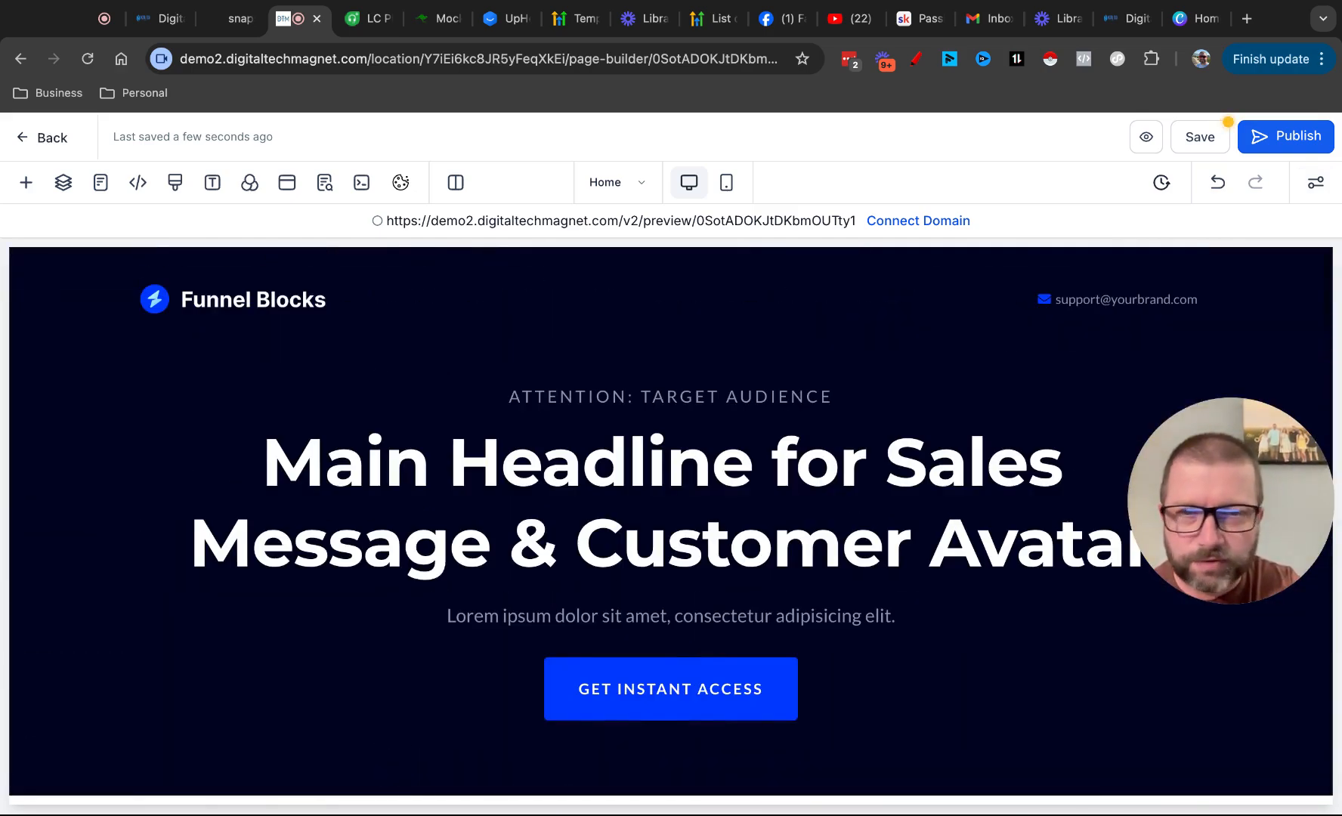
scroll(952, 540, down, 1)
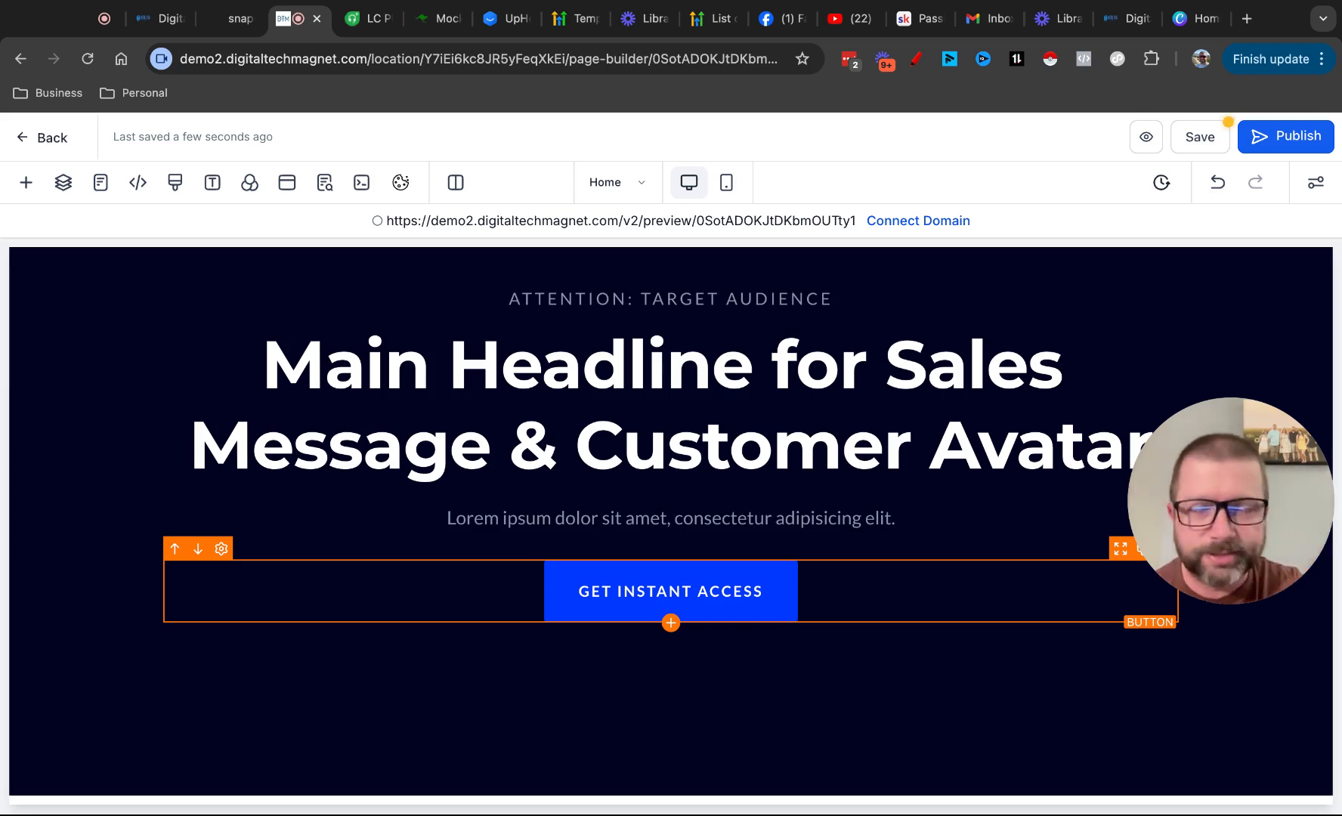
scroll(1004, 647, down, 1)
scroll(1000, 639, down, 10)
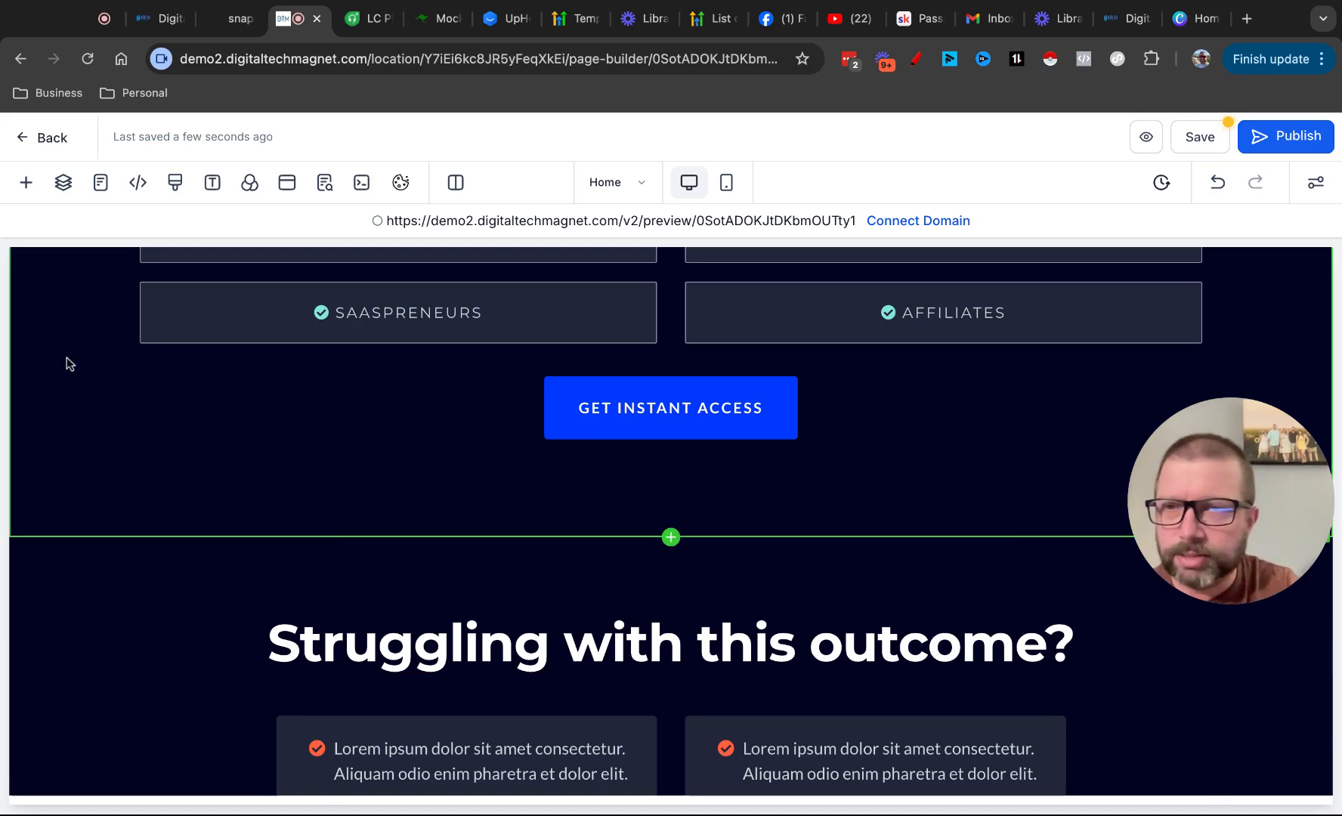
click(25, 182)
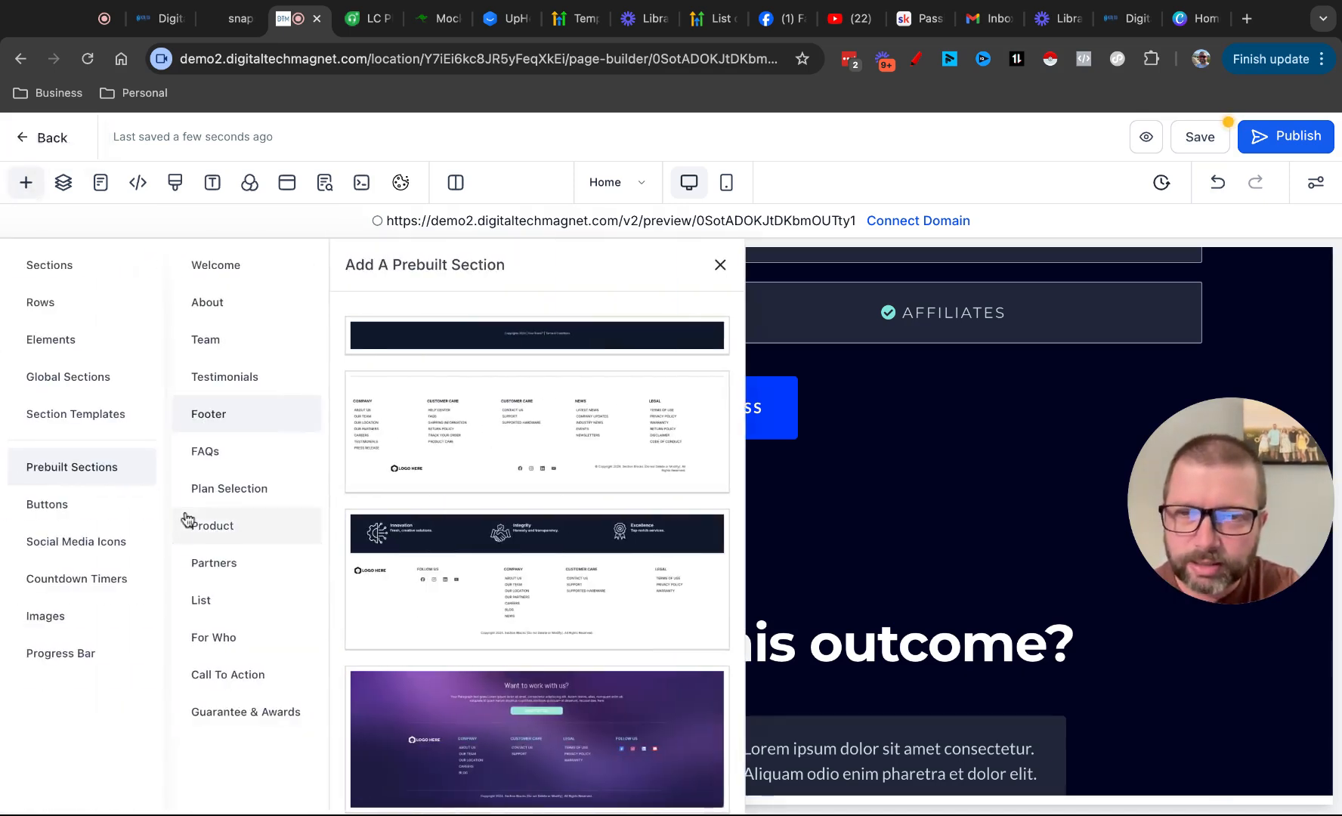
click(237, 717)
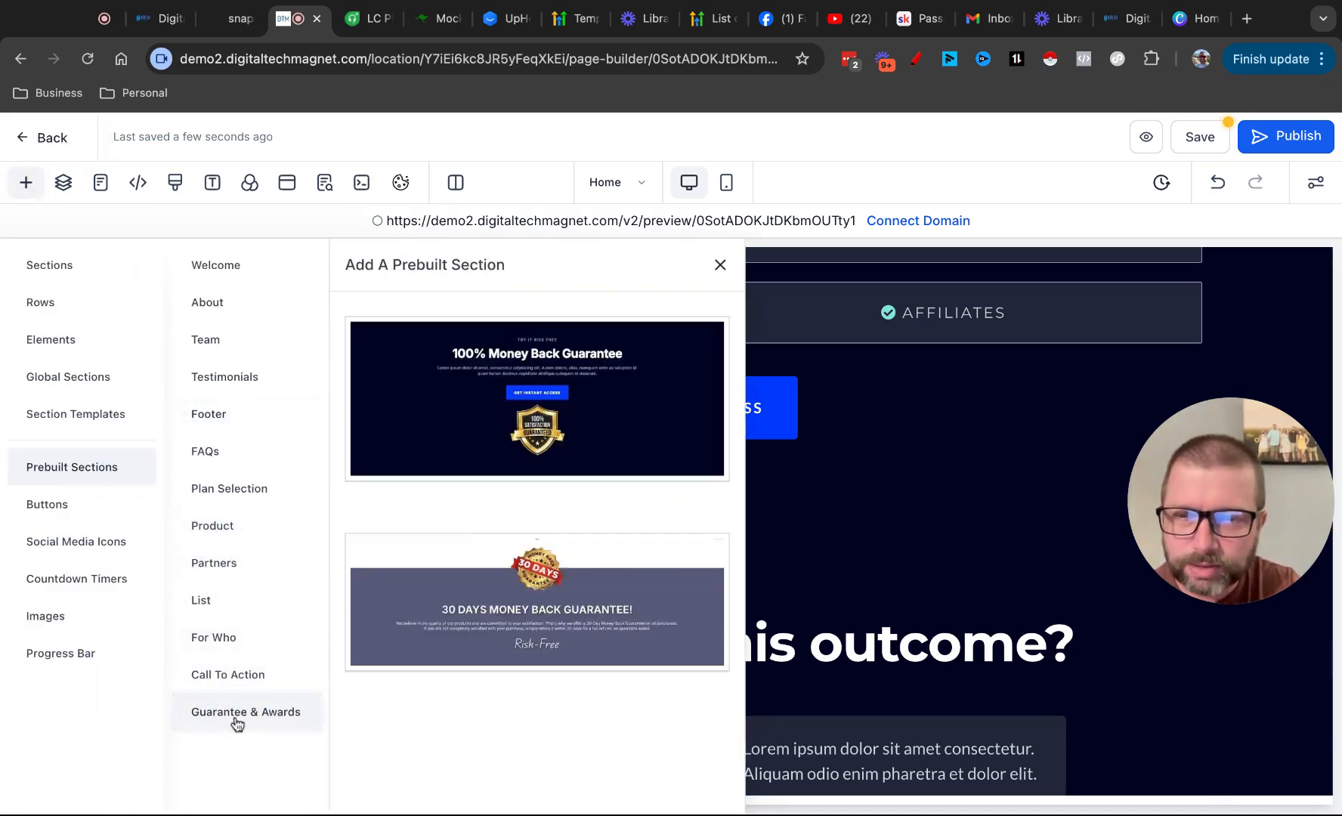
scroll(873, 688, down, 15)
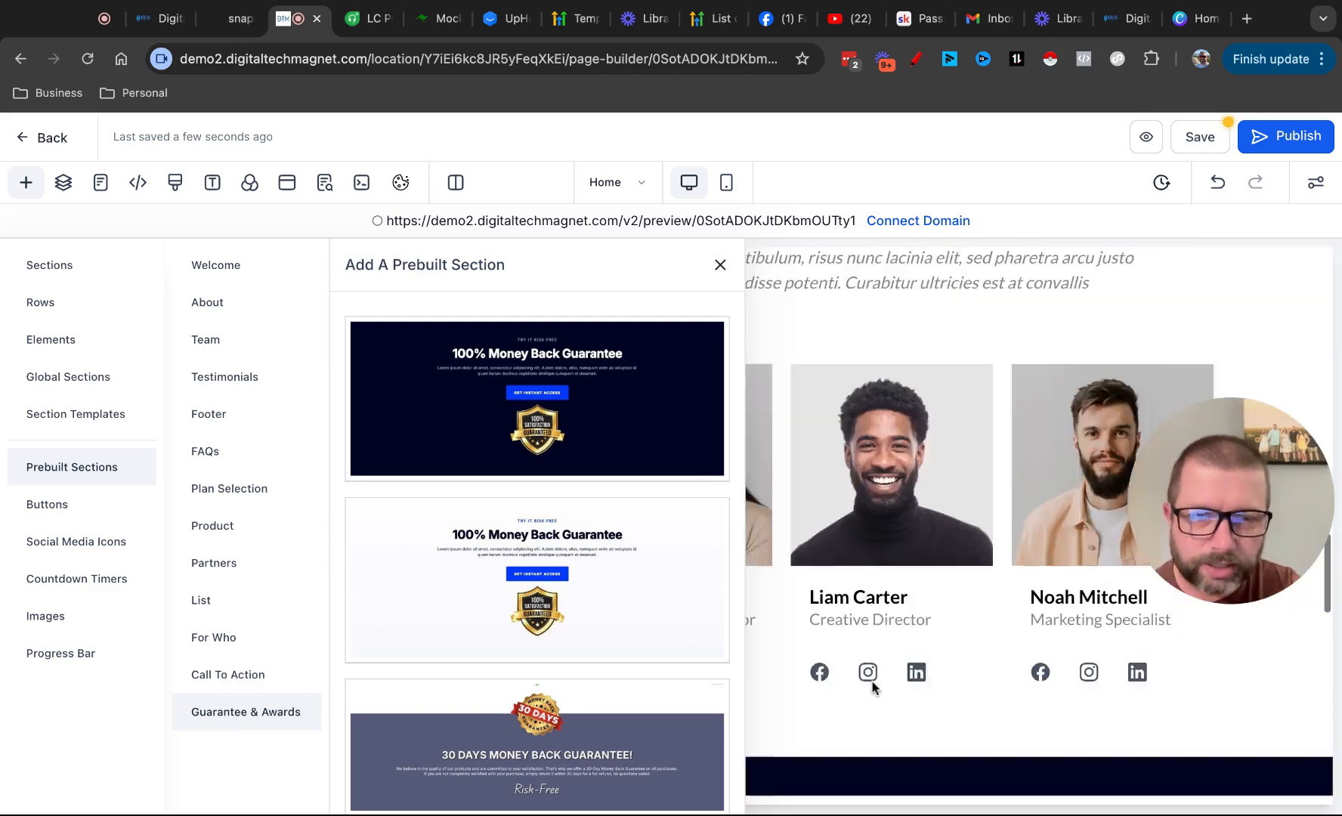
scroll(872, 687, up, 10)
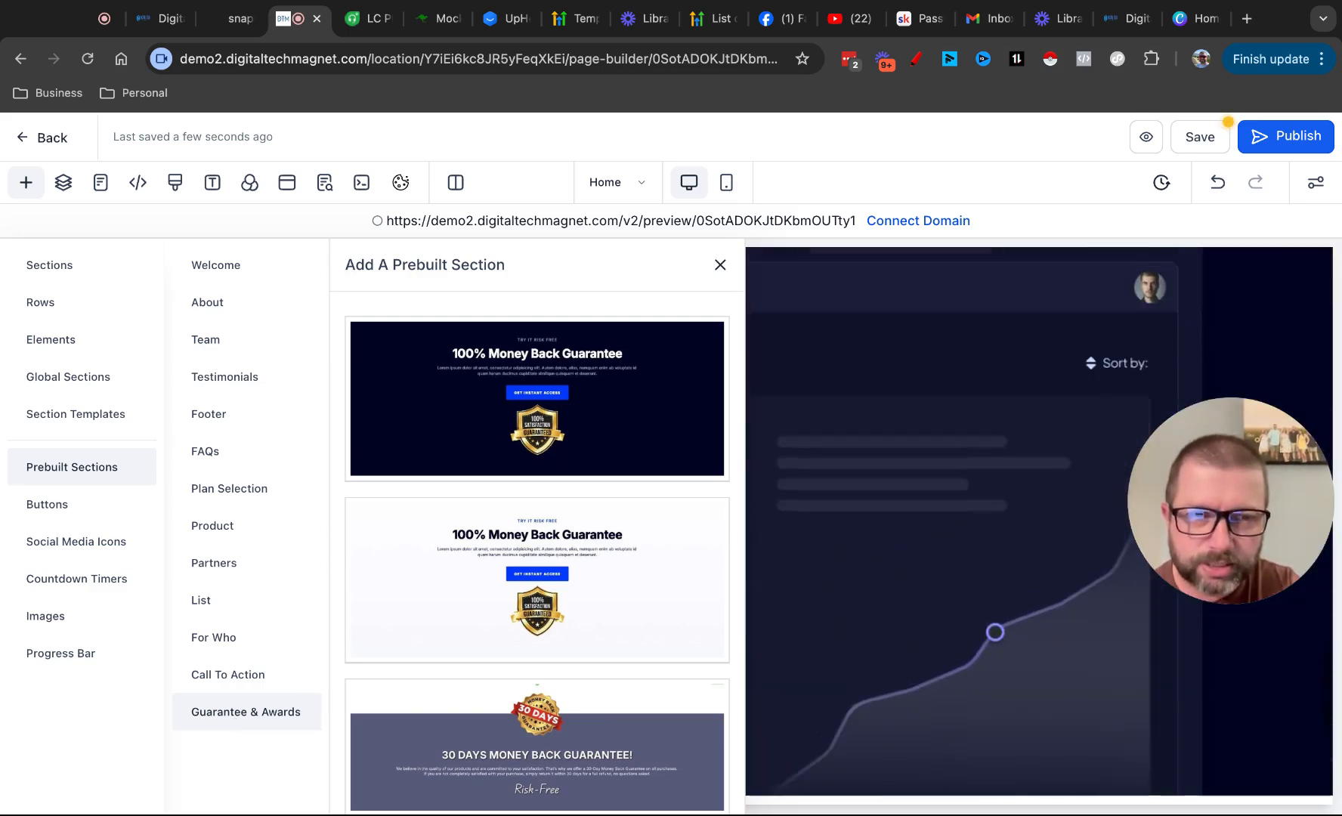
scroll(873, 688, down, 8)
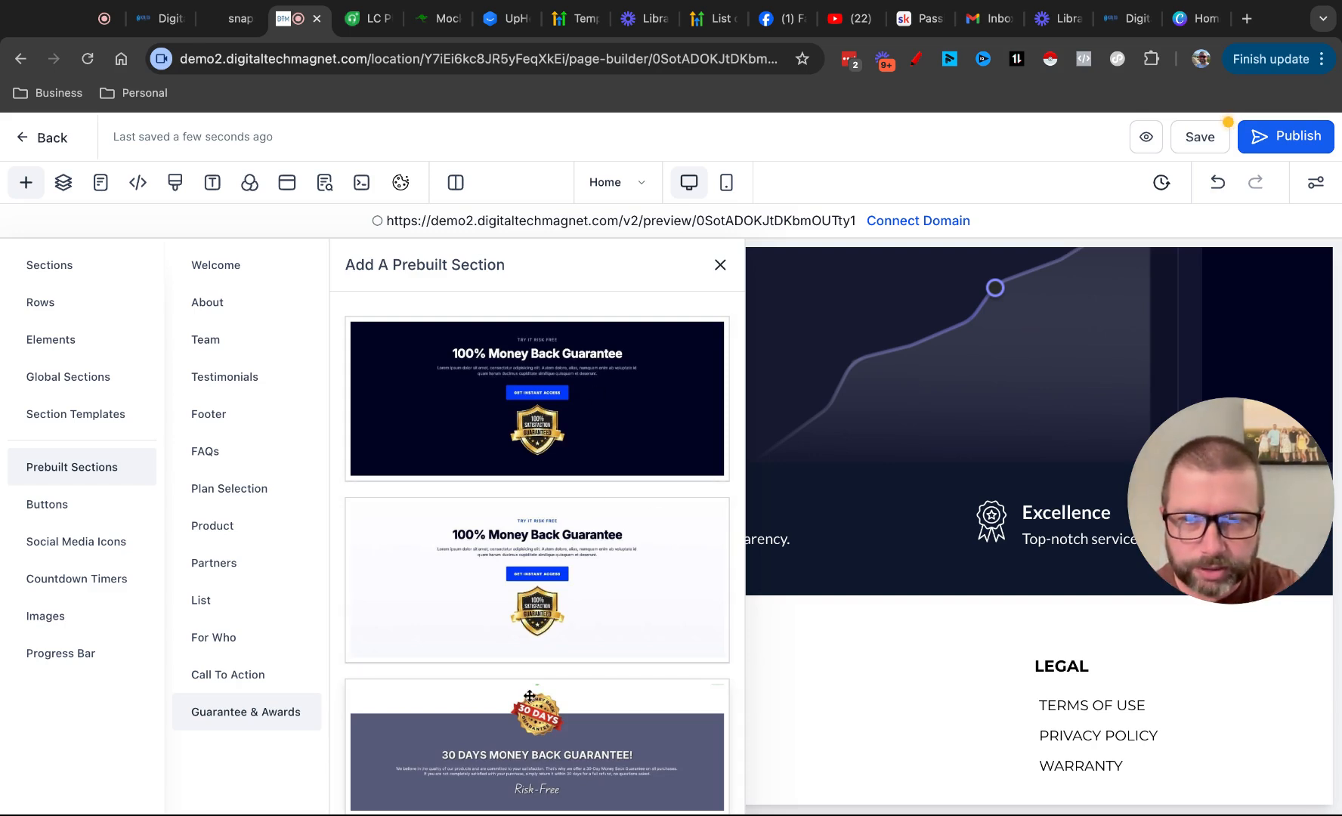
drag(526, 712, 889, 524)
click(720, 265)
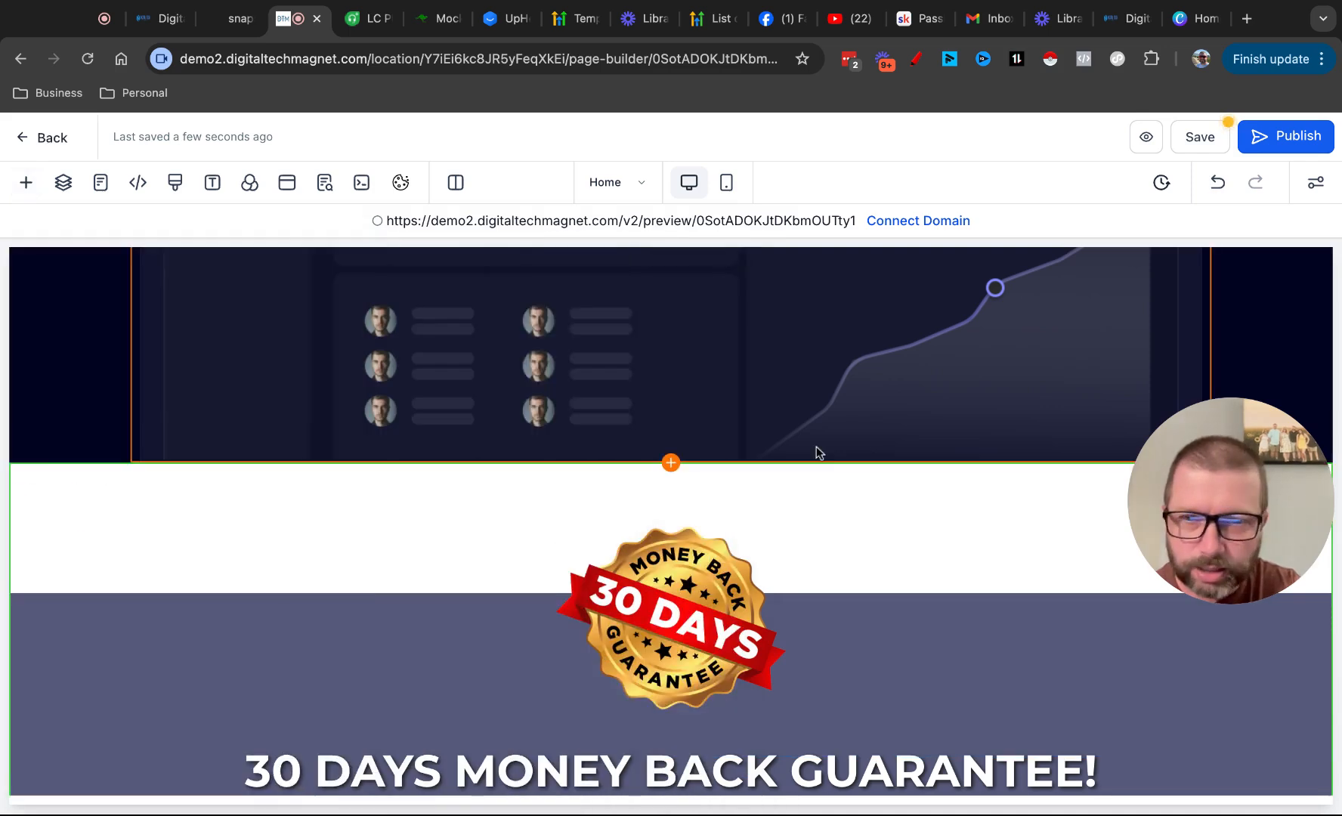
Move the "30 Days Money Back Guarantee!" section down one position, below the footer section
scroll(816, 451, down, 3)
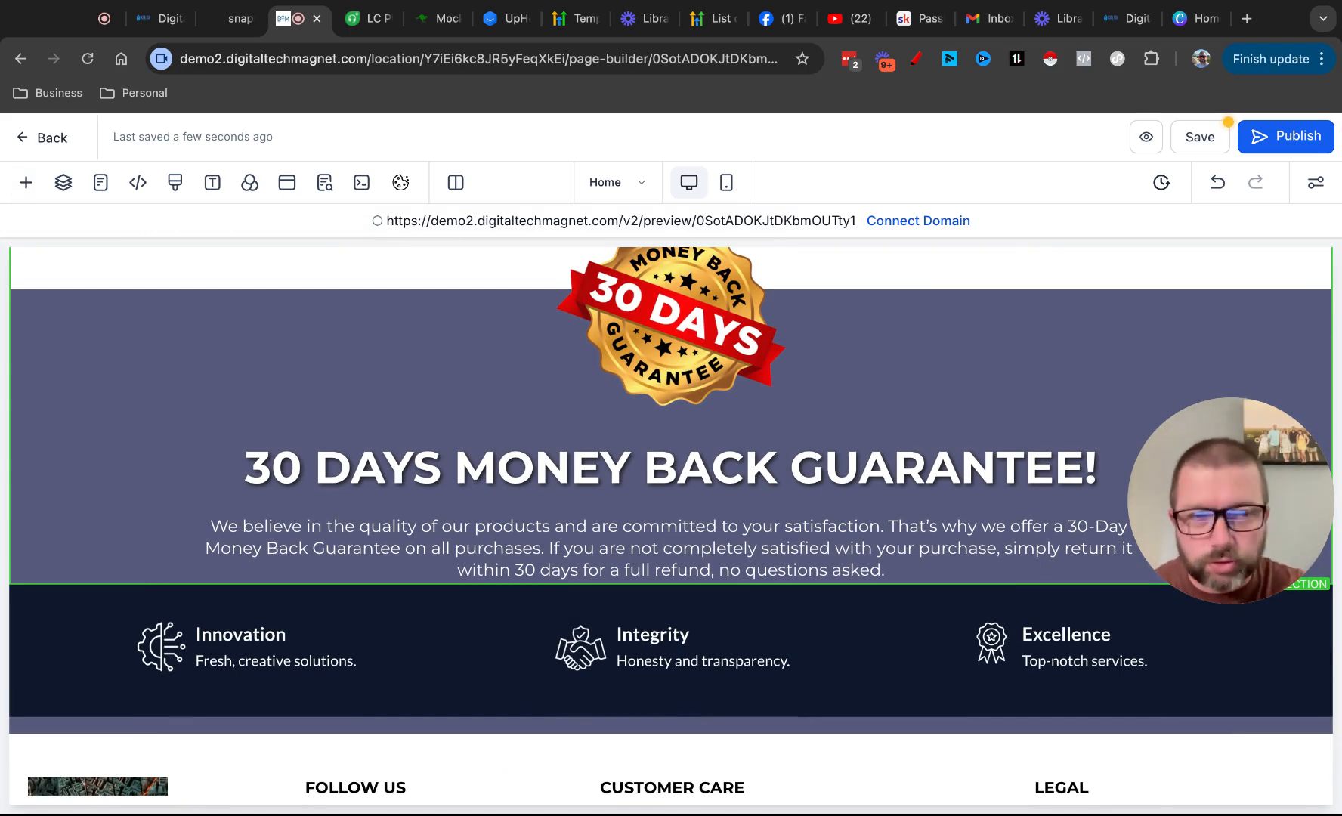
scroll(158, 412, up, 1)
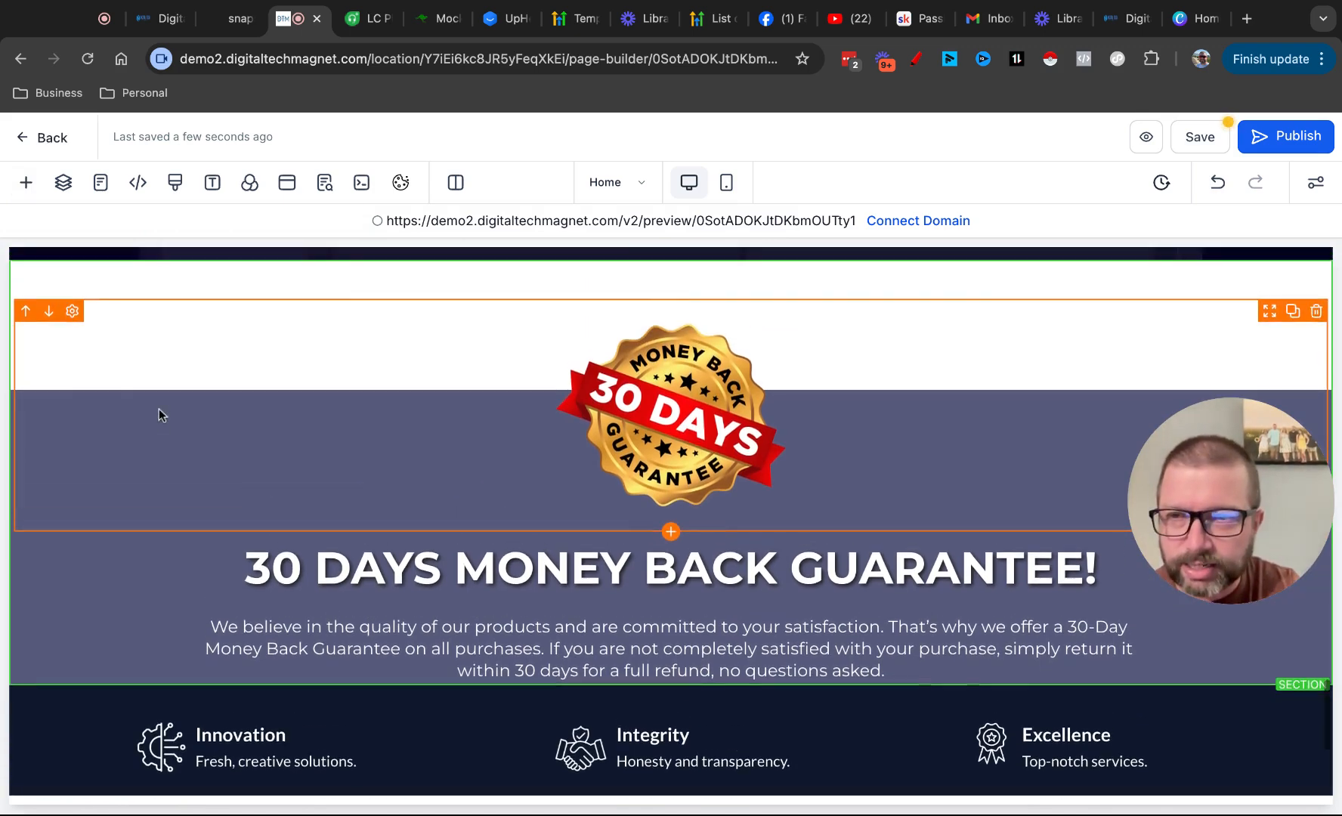
scroll(47, 578, up, 2)
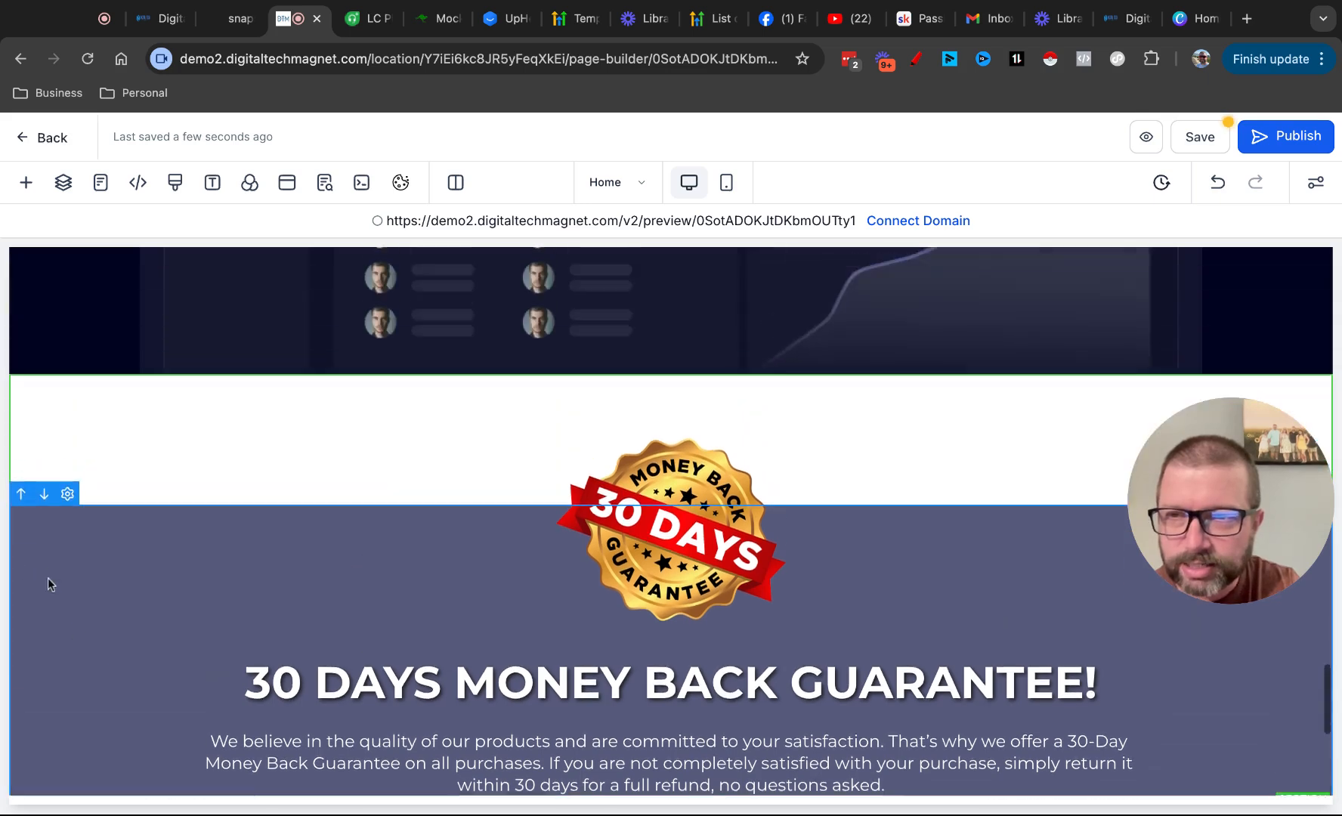
click(23, 428)
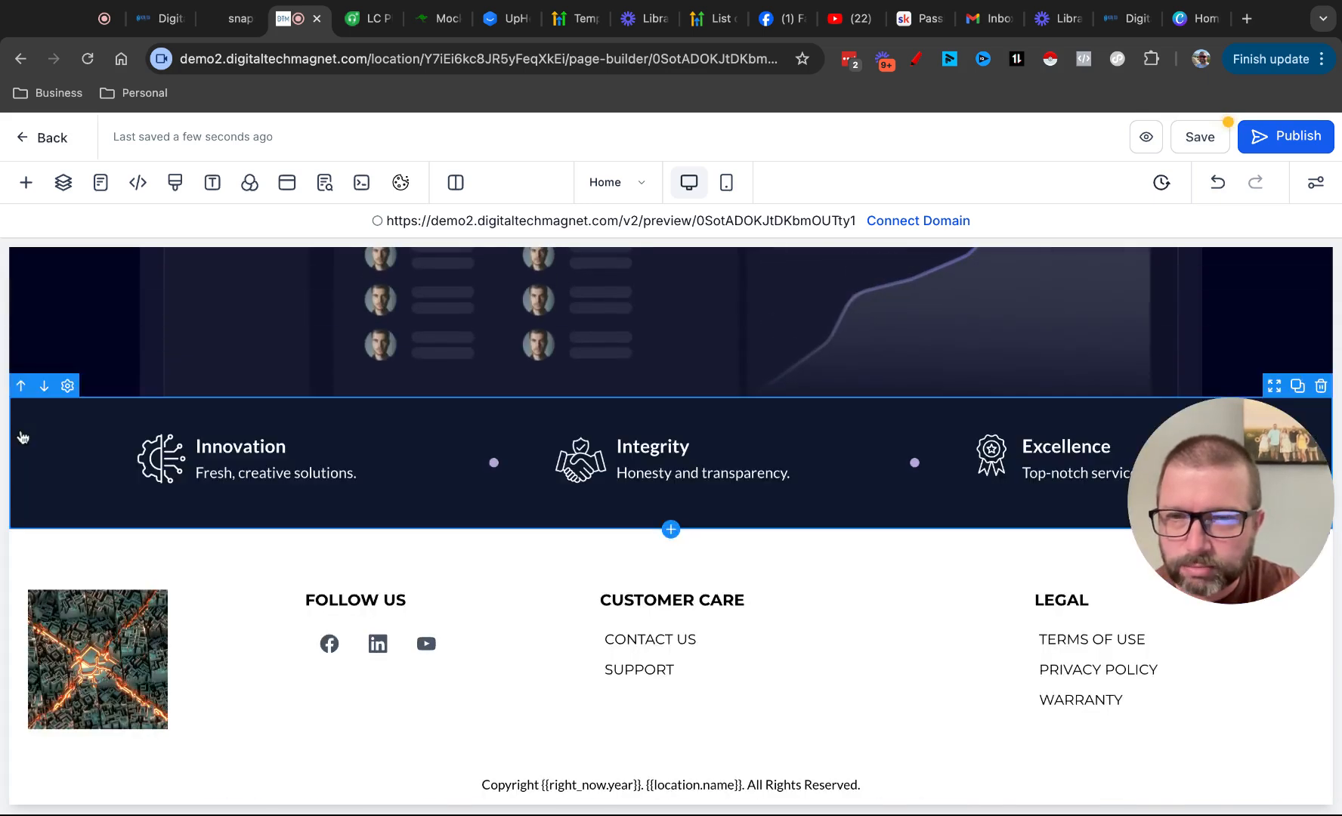
Try out the desktop and mobile visibility options of the Innovation, Integrity and Excellence row above the footer columns
scroll(325, 562, down, 5)
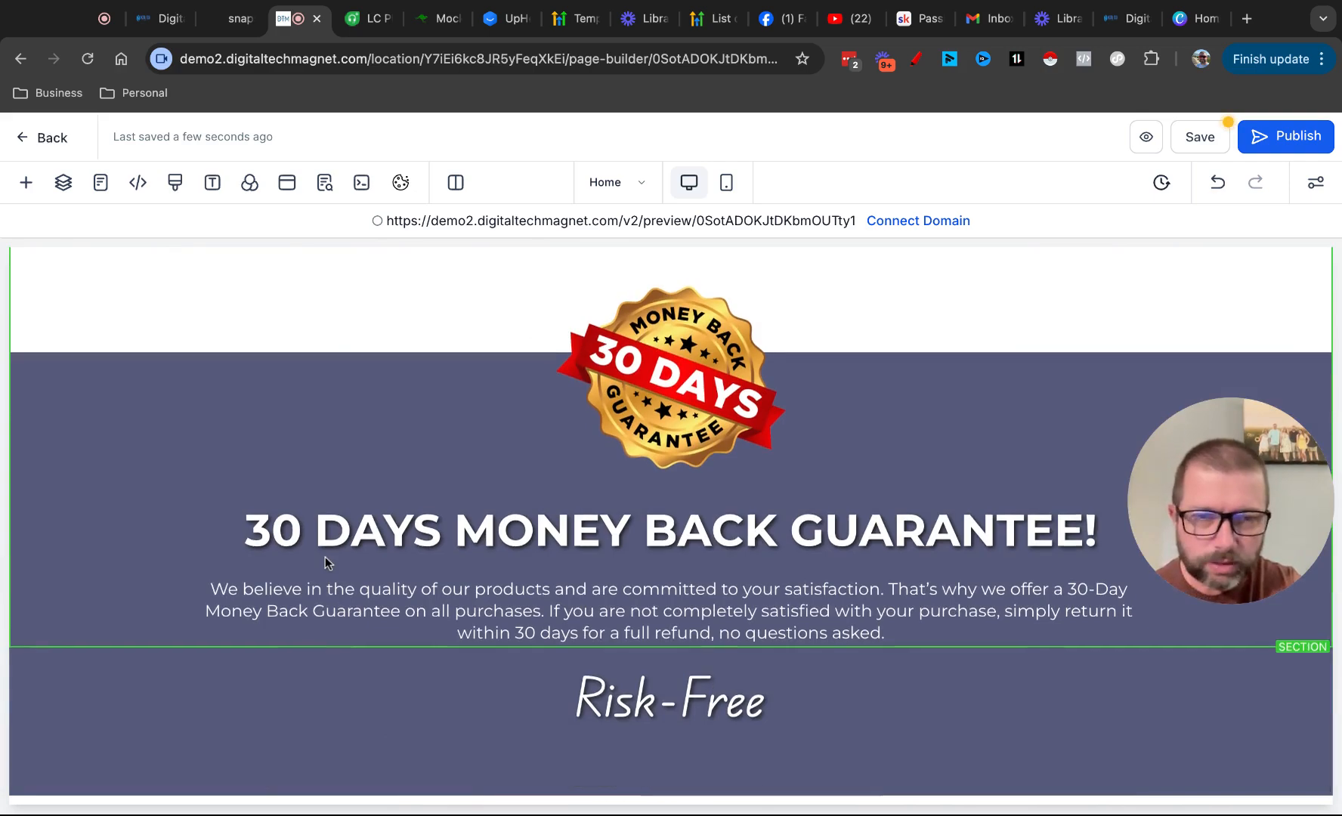
scroll(324, 563, up, 12)
scroll(325, 563, down, 4)
scroll(401, 391, down, 2)
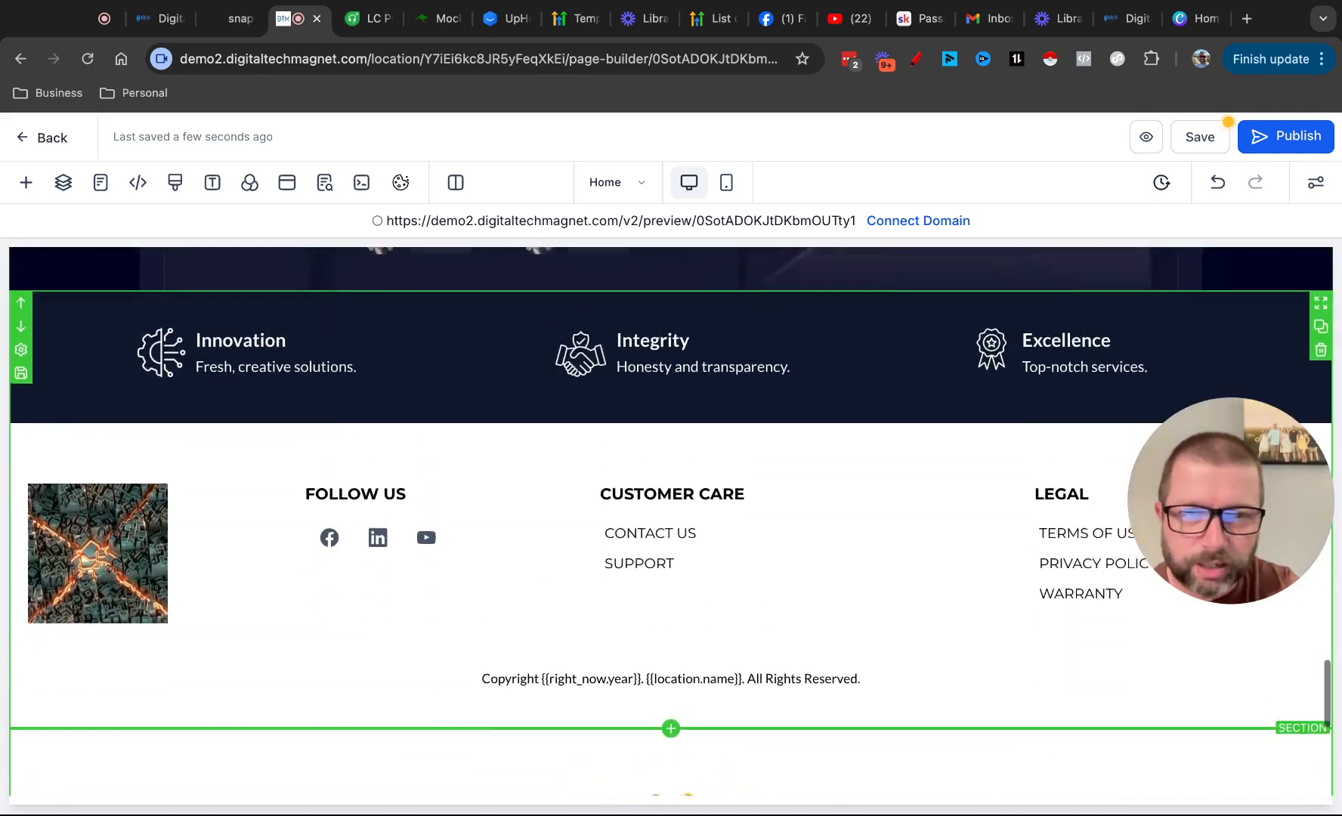
scroll(400, 391, up, 3)
click(406, 428)
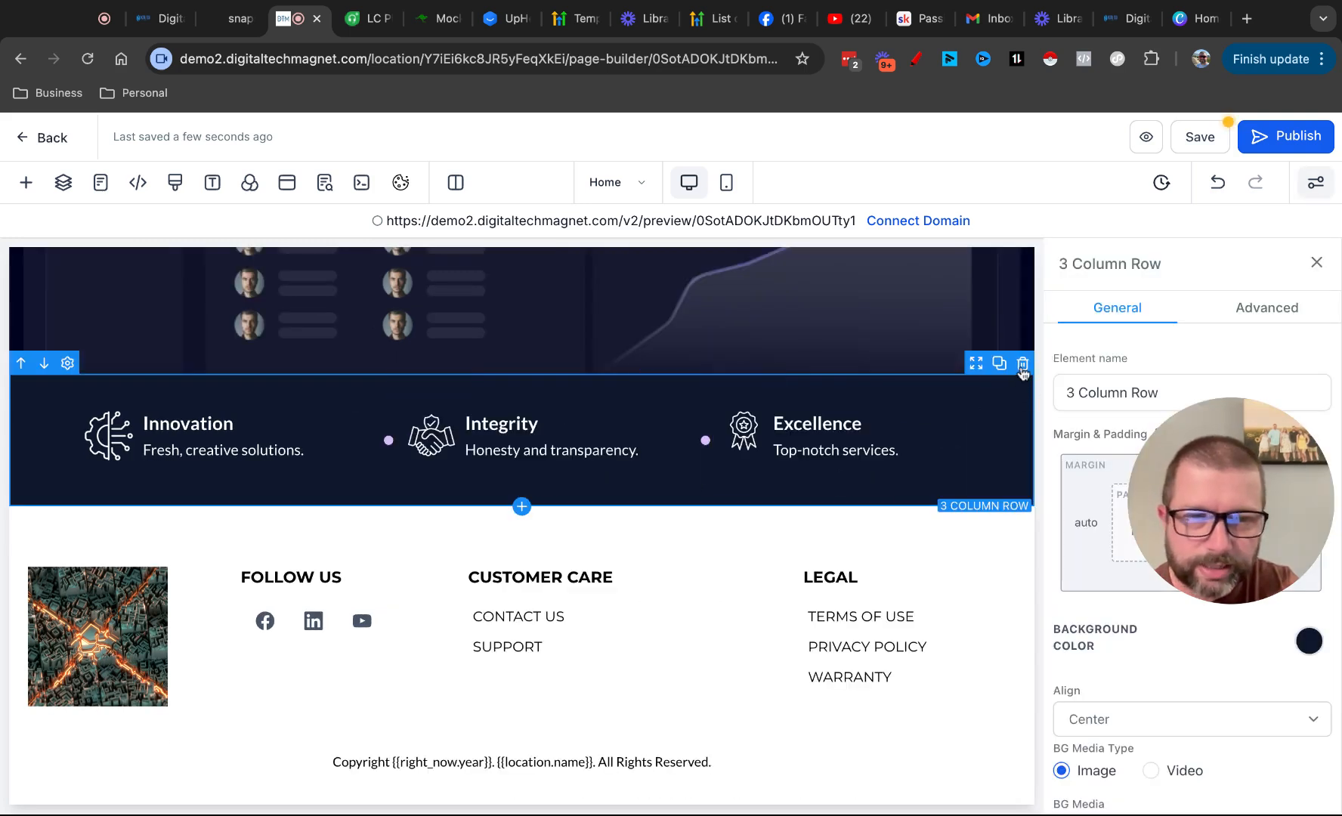
scroll(1119, 574, down, 2)
scroll(1123, 600, up, 2)
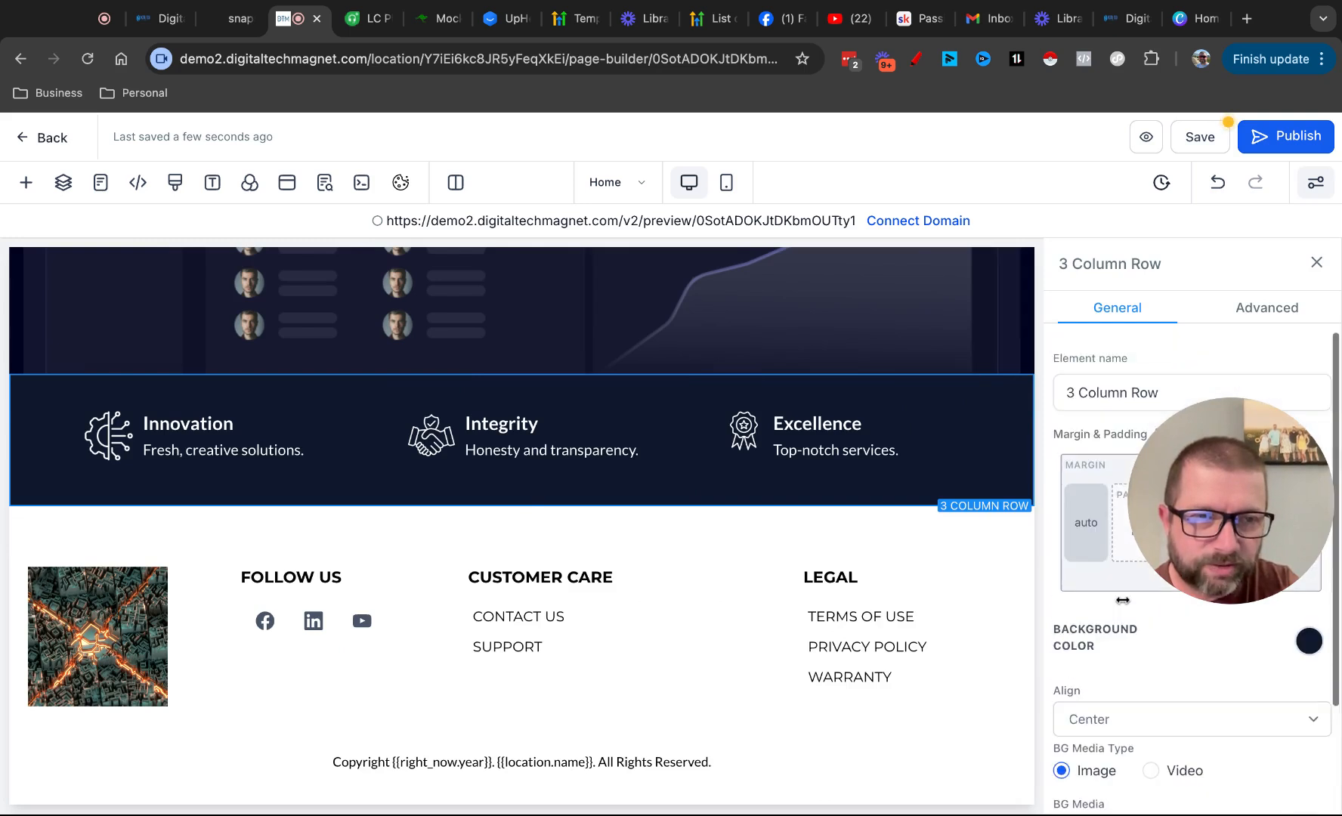
click(1282, 302)
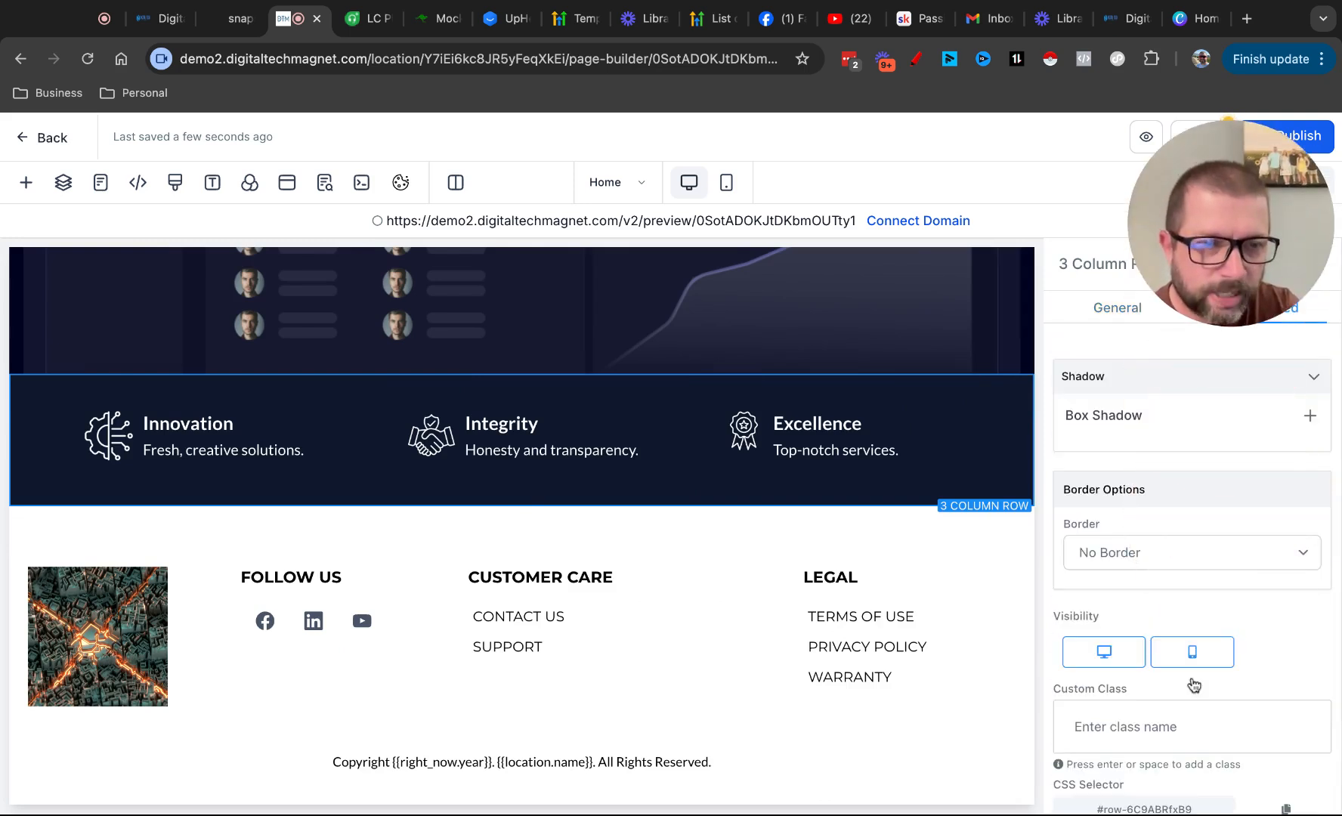
click(1108, 654)
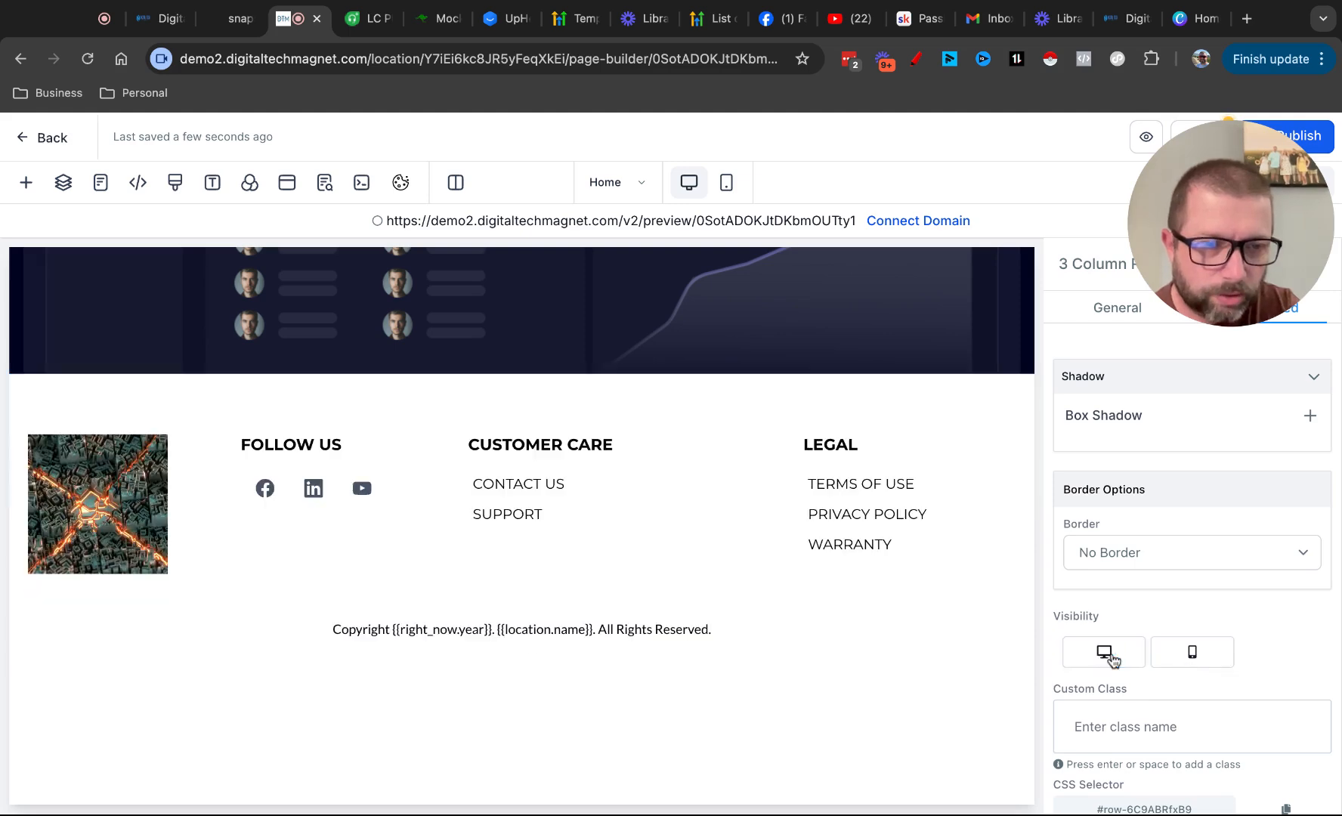
click(1200, 652)
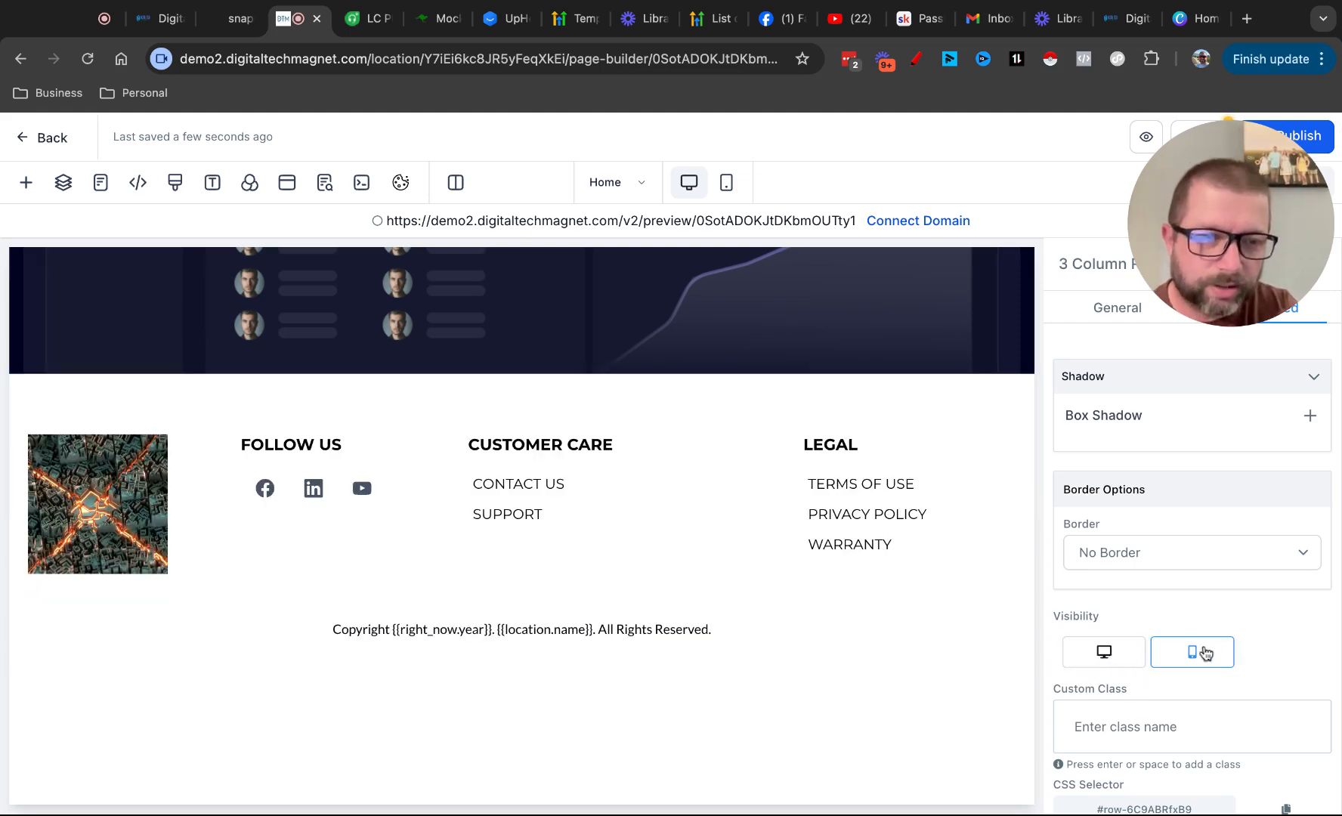
click(1104, 652)
click(1105, 655)
click(1166, 658)
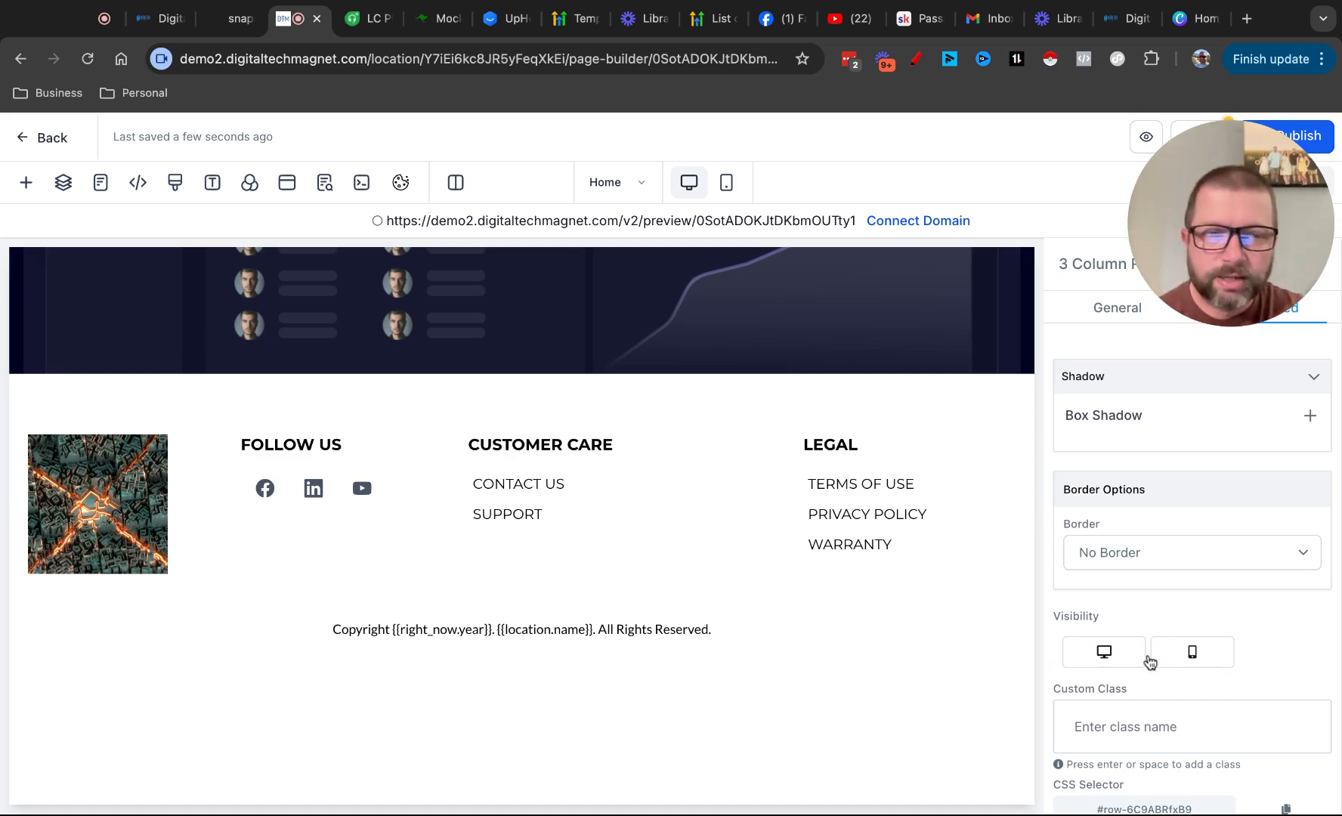
click(1111, 654)
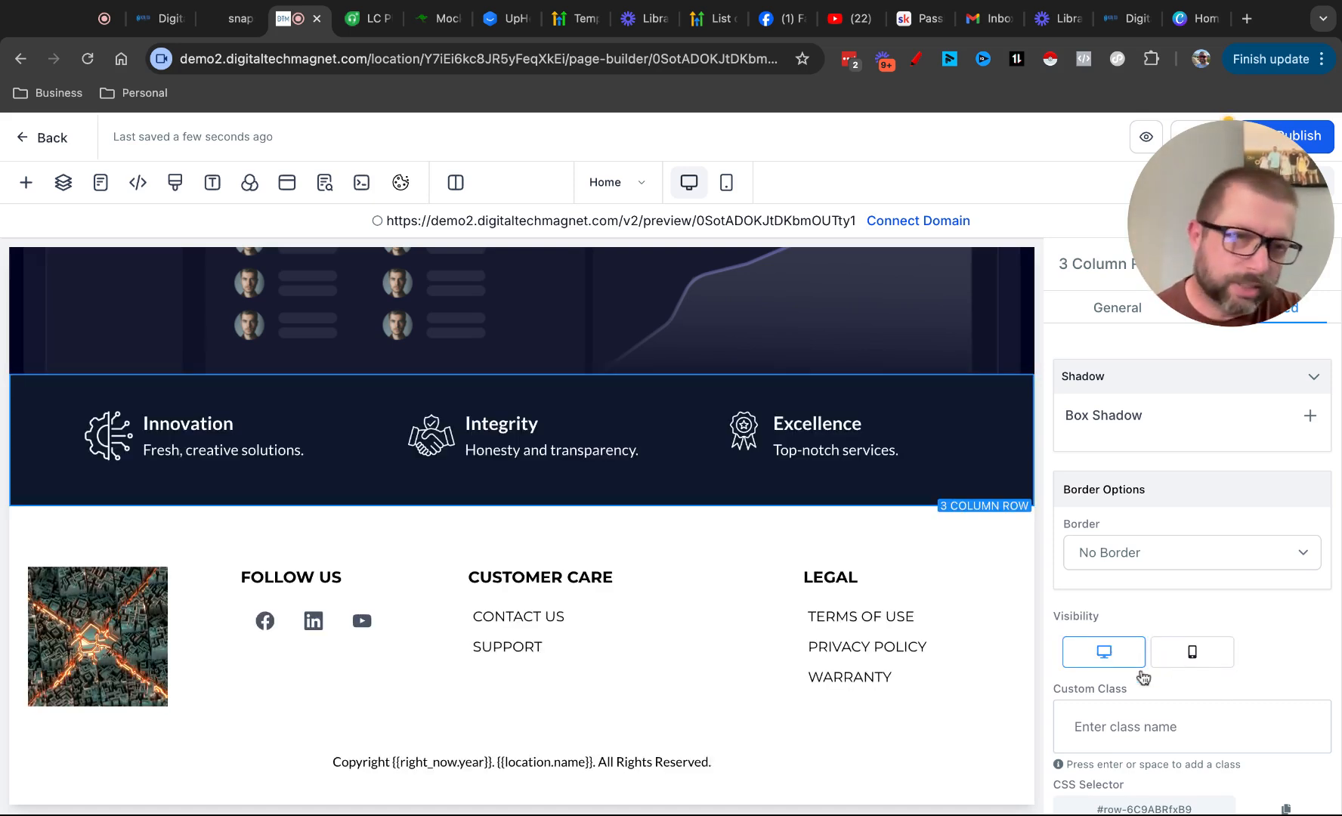
Delete the three-column row with Innovation, Integrity and Excellence from the footer section, and review the rest of the page
click(1026, 375)
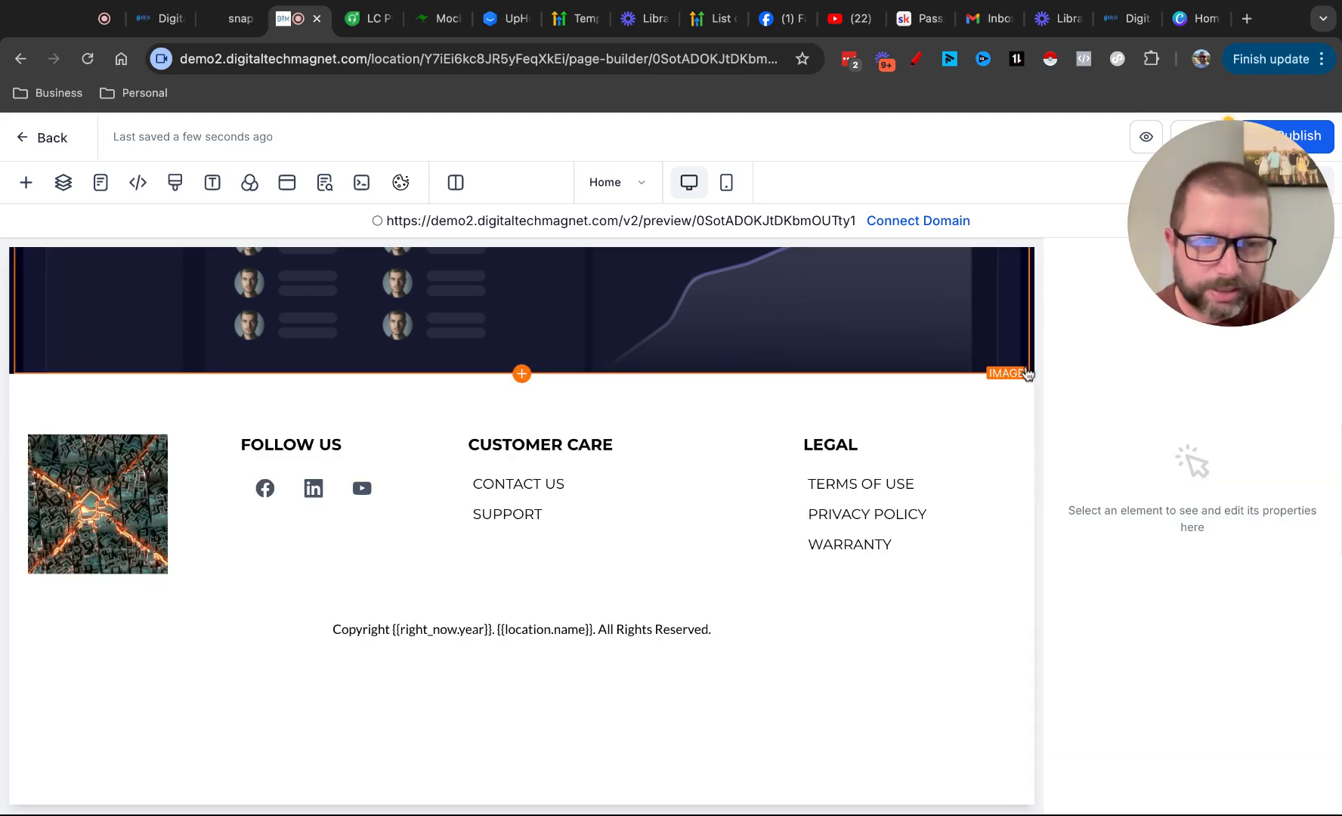
drag(1257, 170, 1259, 625)
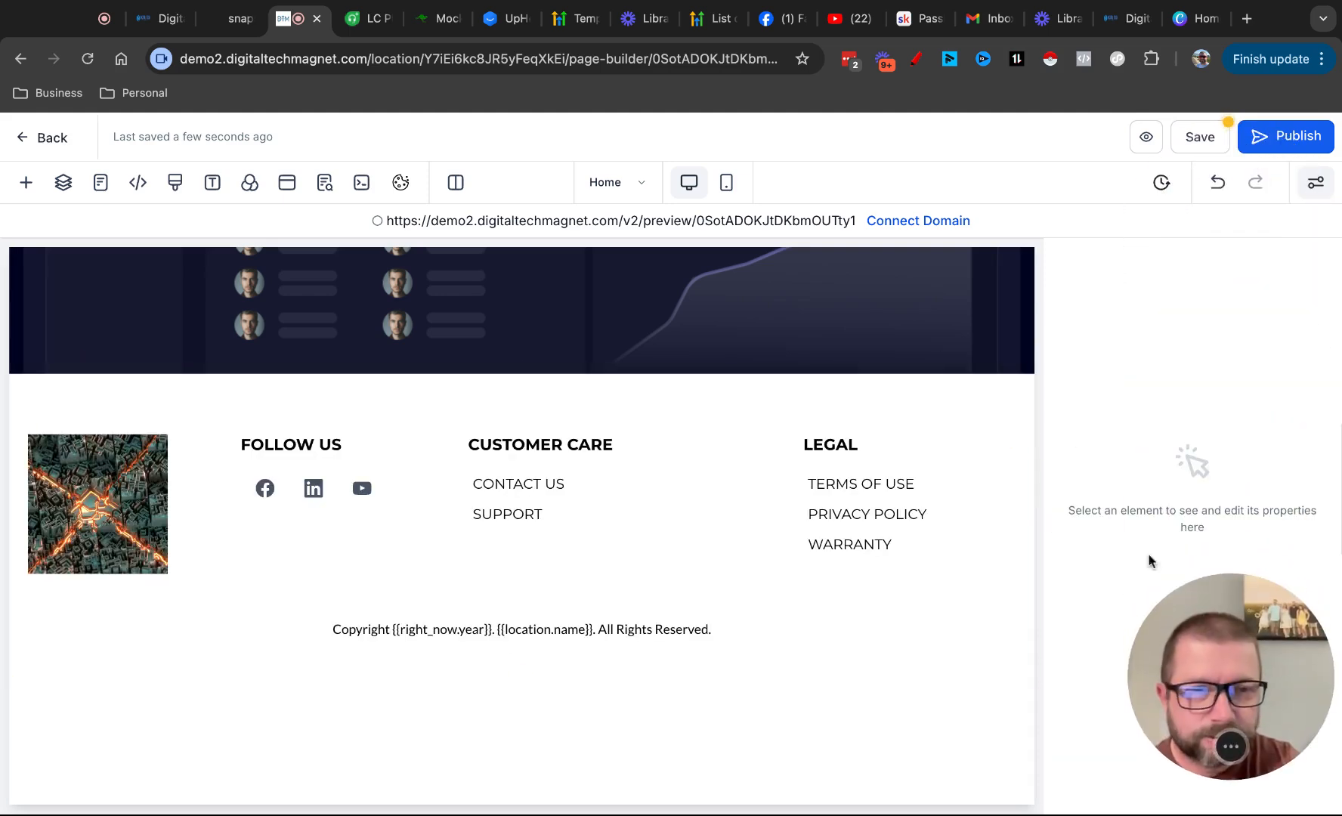
click(909, 395)
scroll(882, 533, up, 8)
scroll(882, 532, up, 5)
scroll(882, 533, down, 20)
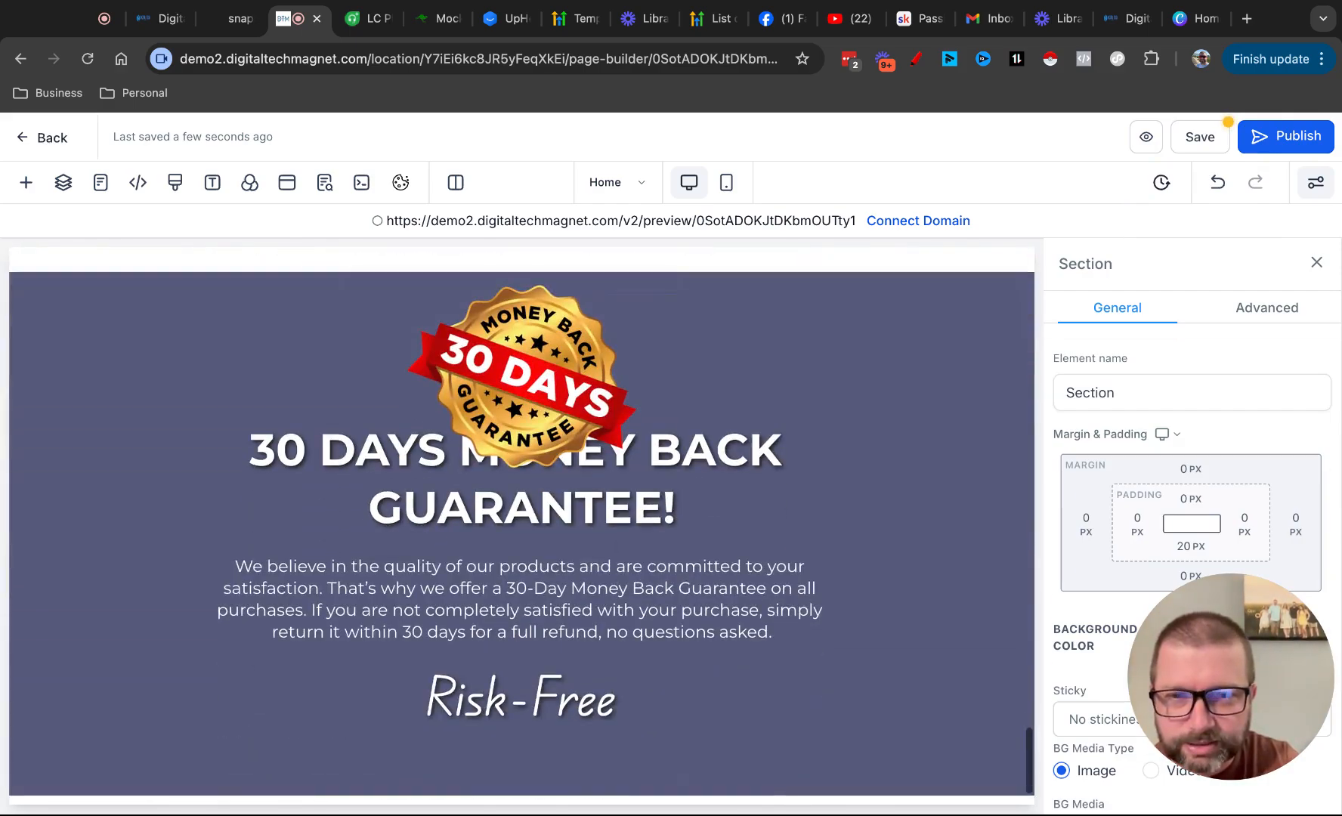
scroll(522, 521, up, 15)
scroll(521, 522, up, 12)
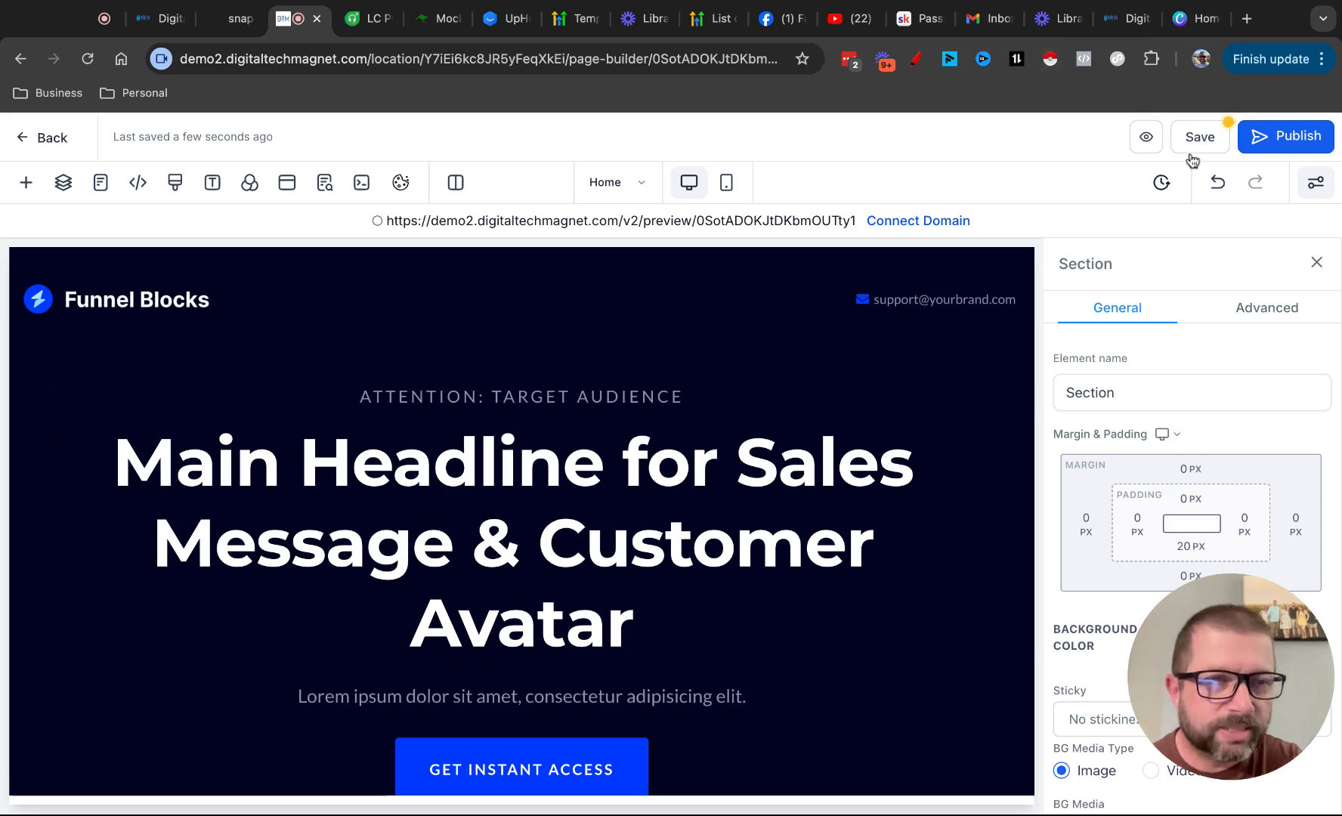
Save the Home page, update its SEO metadata with the fields left blank, and return to the reloaded funnel steps overview
click(1212, 138)
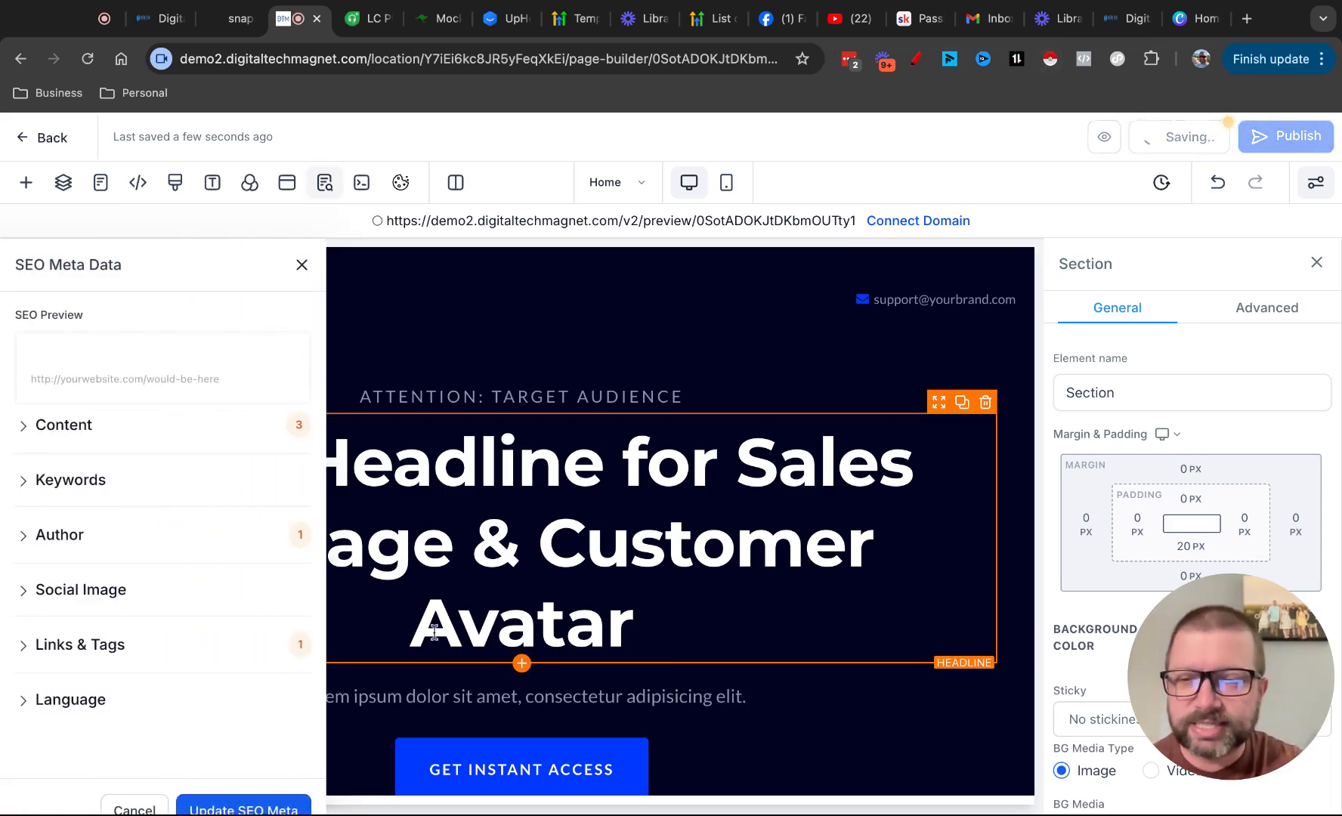
click(224, 802)
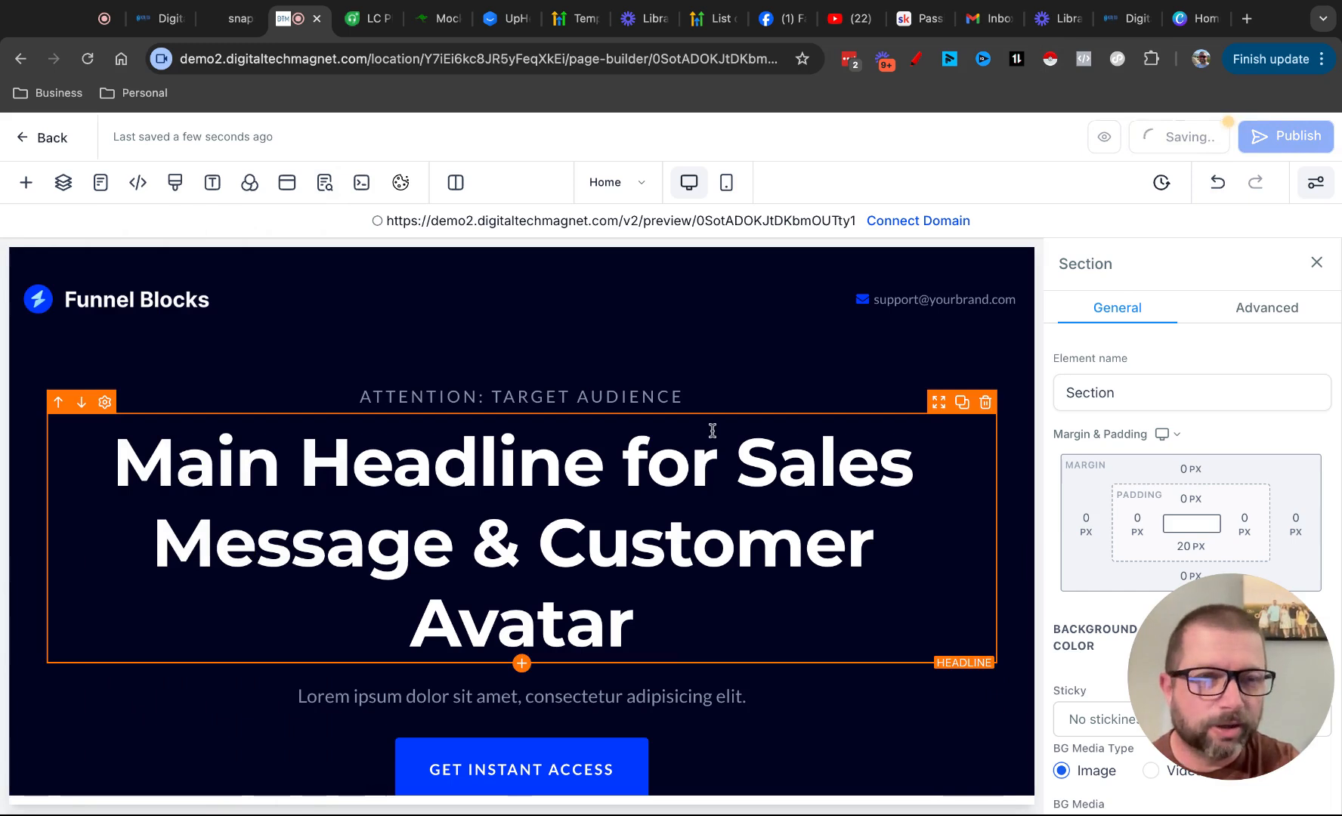
click(46, 139)
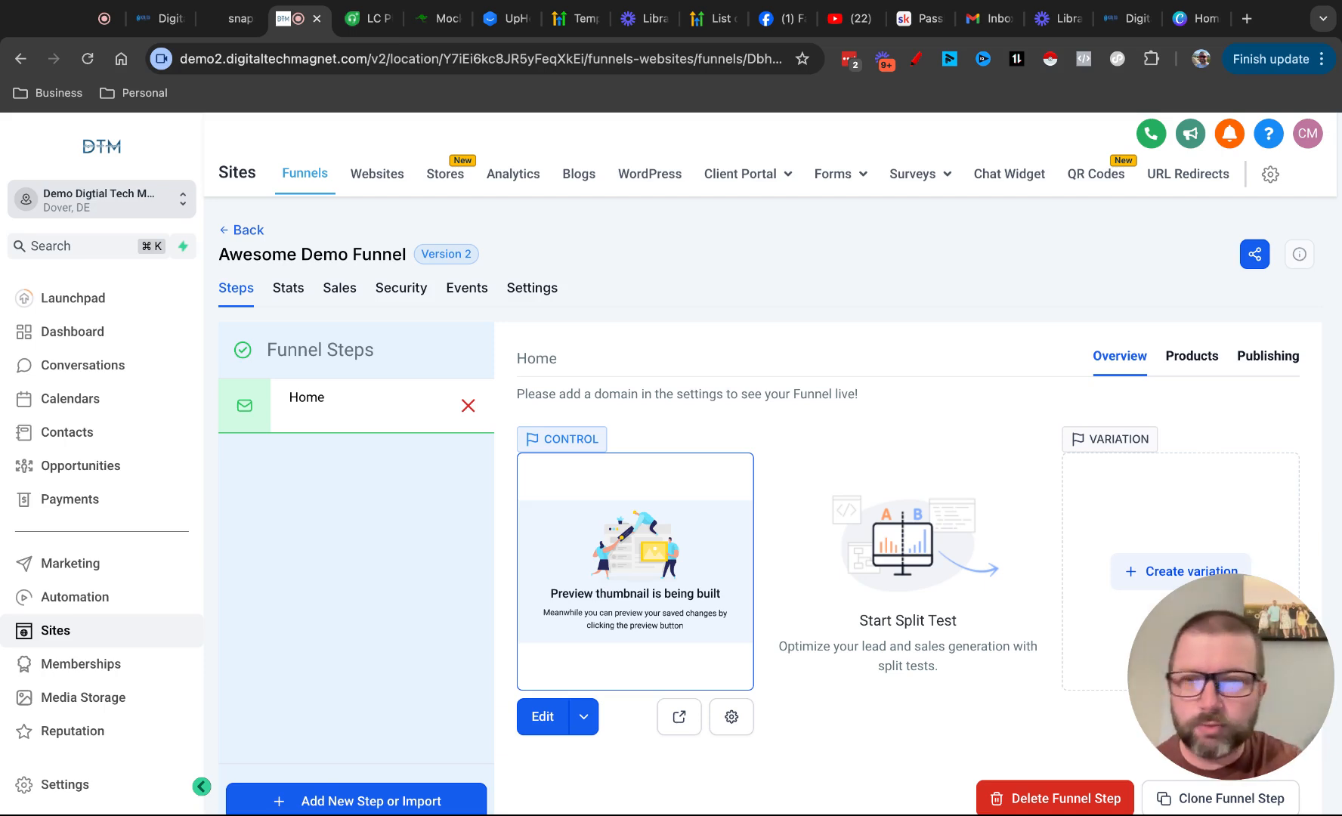
click(88, 65)
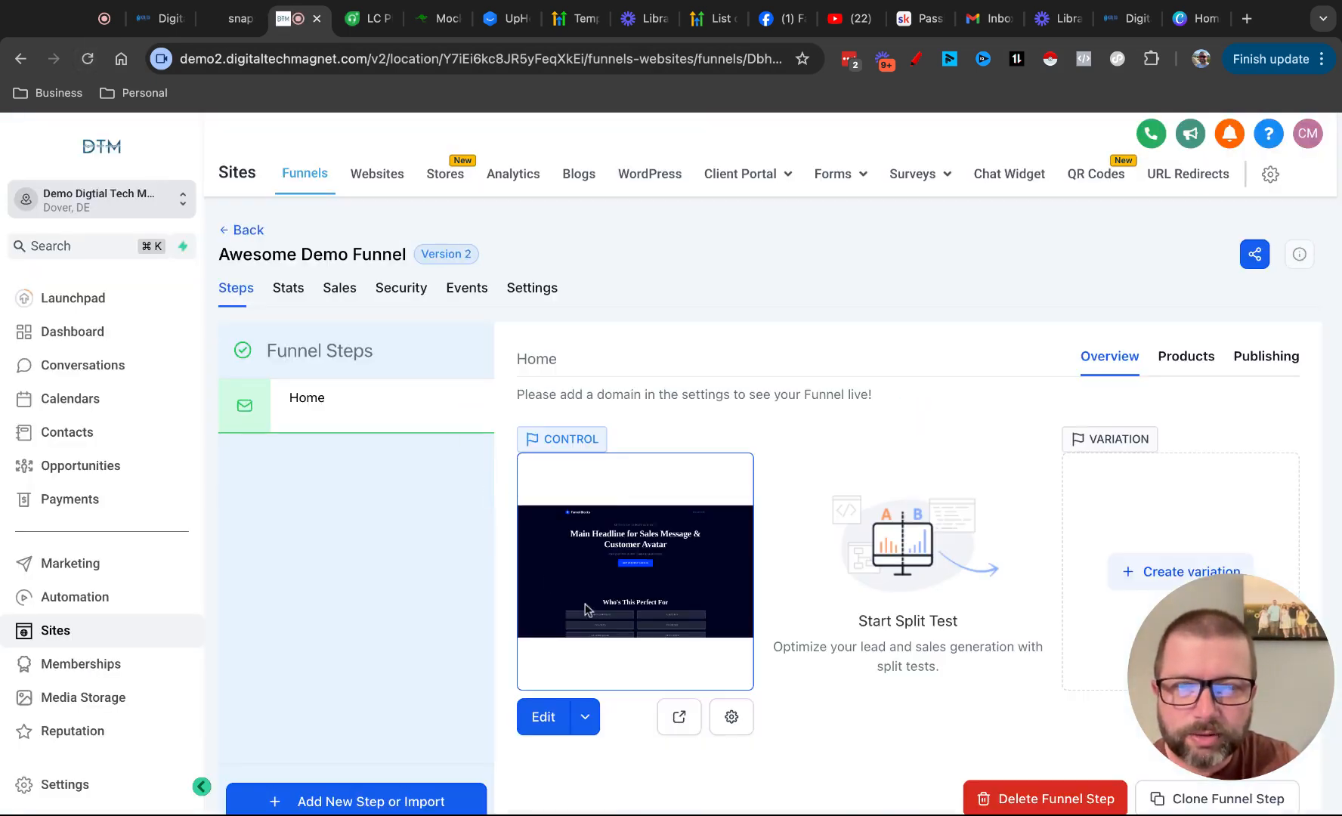
Open the live preview of the Home page and look through its sections from start to end
click(672, 719)
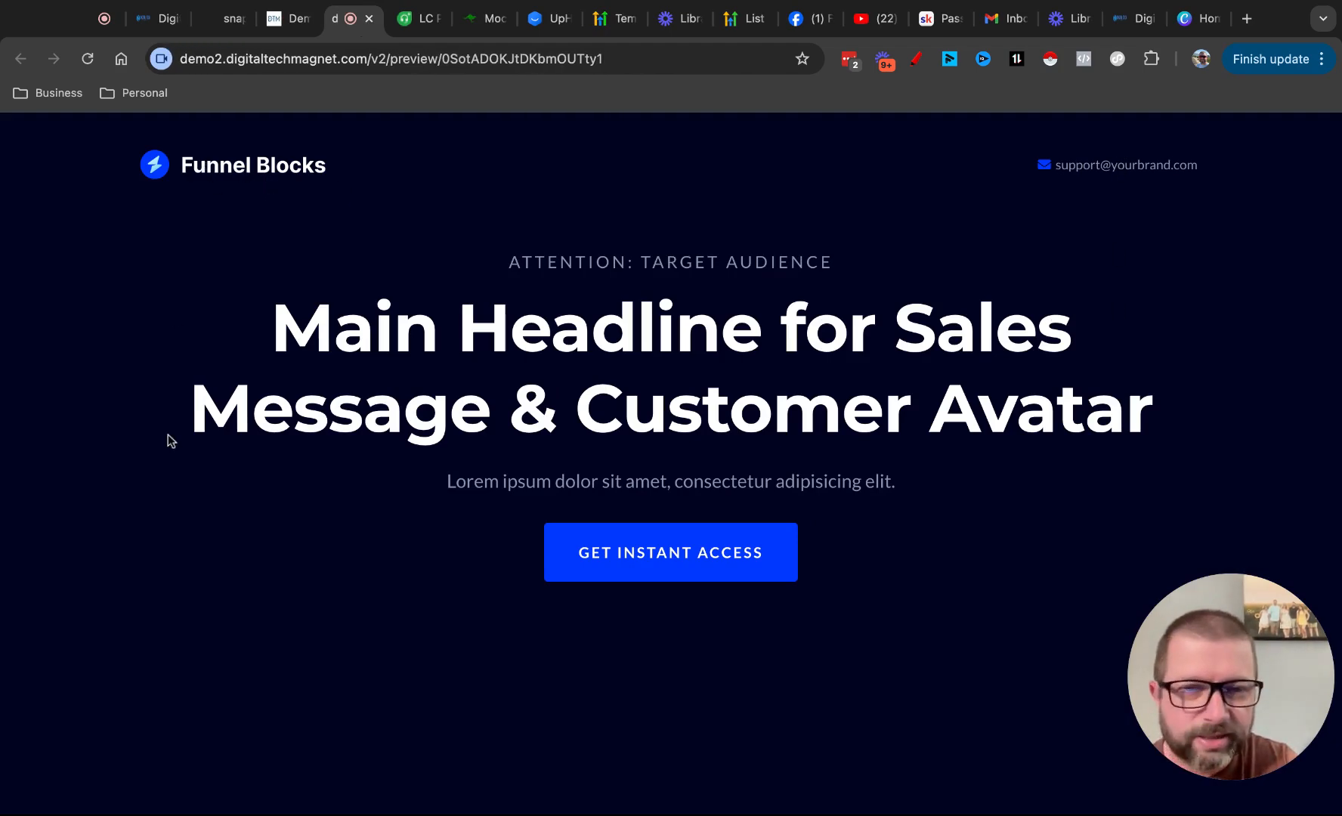
scroll(169, 438, down, 15)
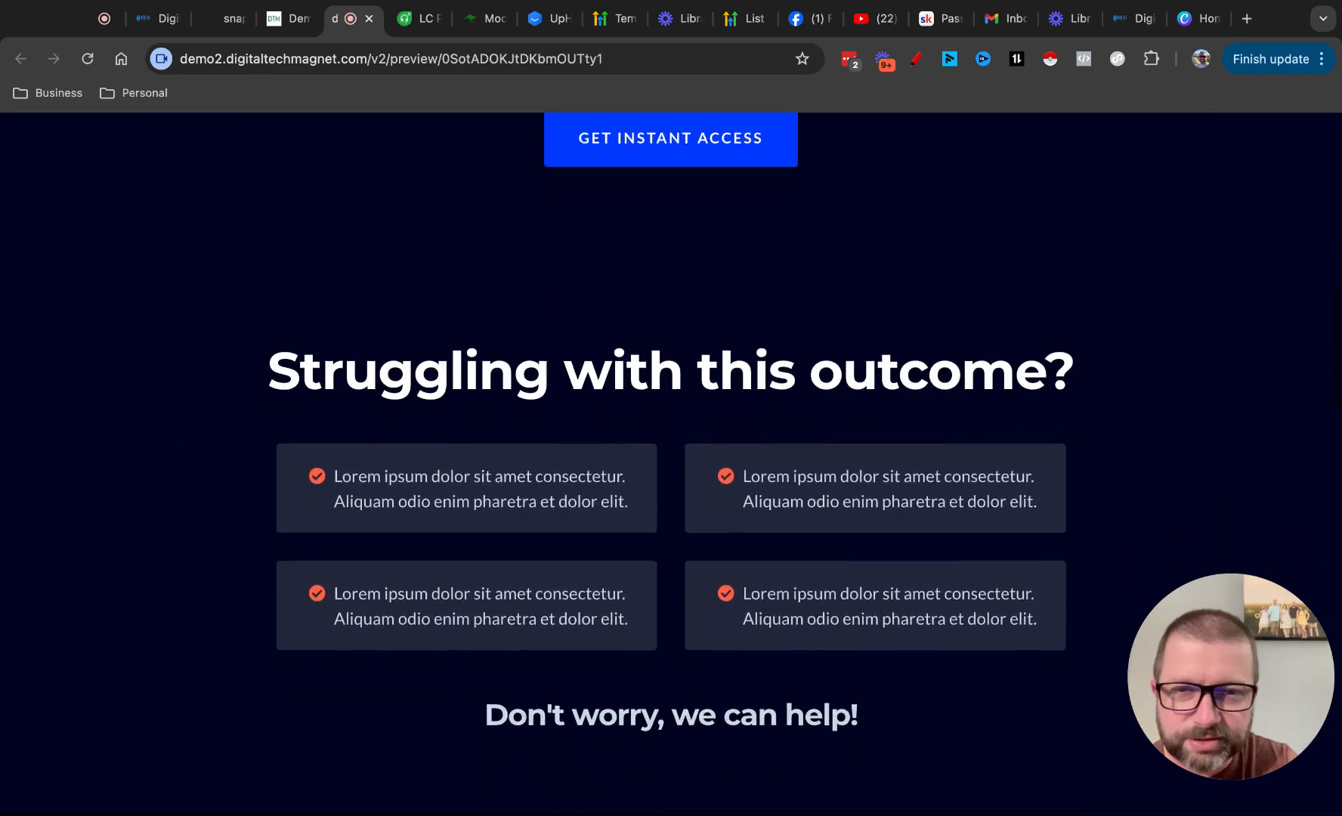
scroll(671, 454, down, 15)
scroll(671, 454, down, 10)
scroll(671, 453, up, 20)
scroll(671, 453, up, 15)
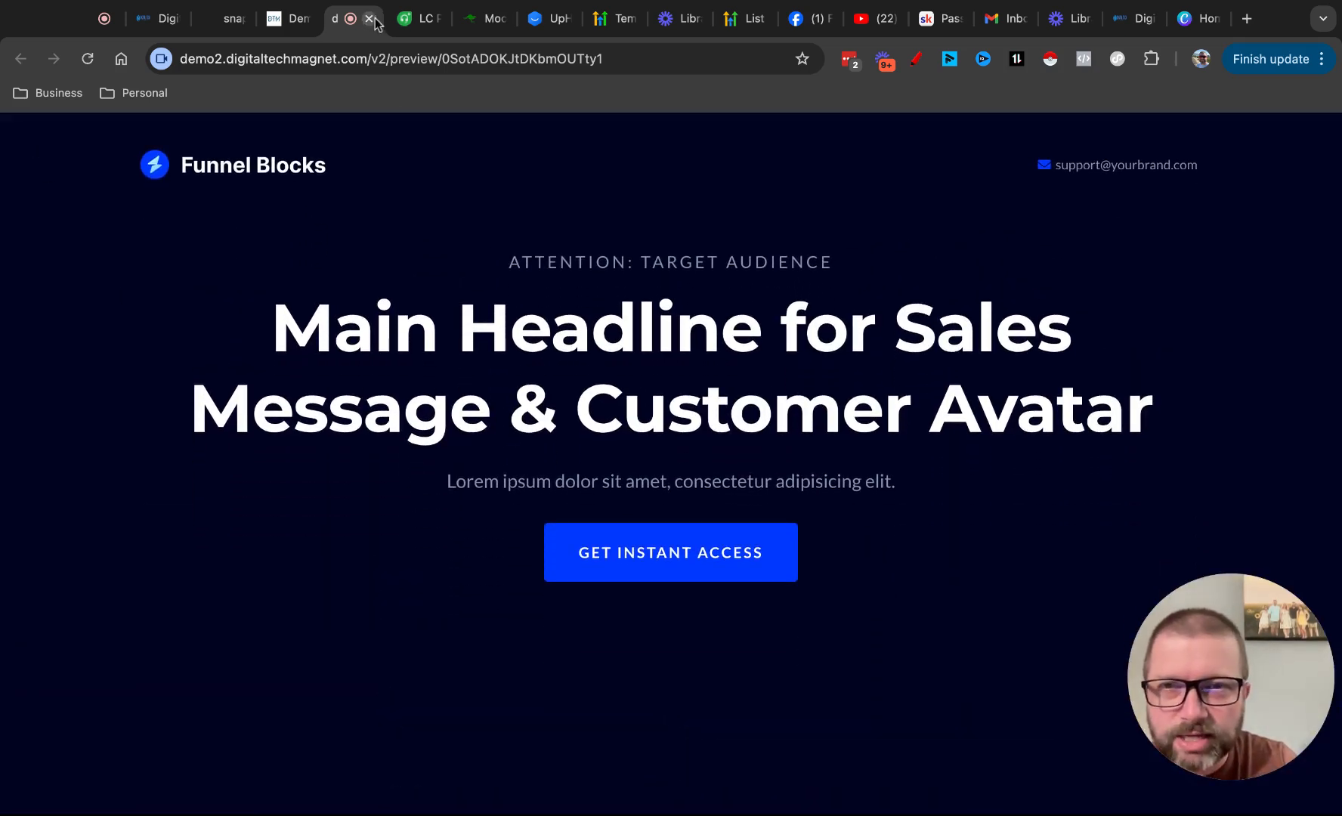
Create a new step in the Awesome Demo Funnel named "cool webinar" with the path /webinar
click(288, 23)
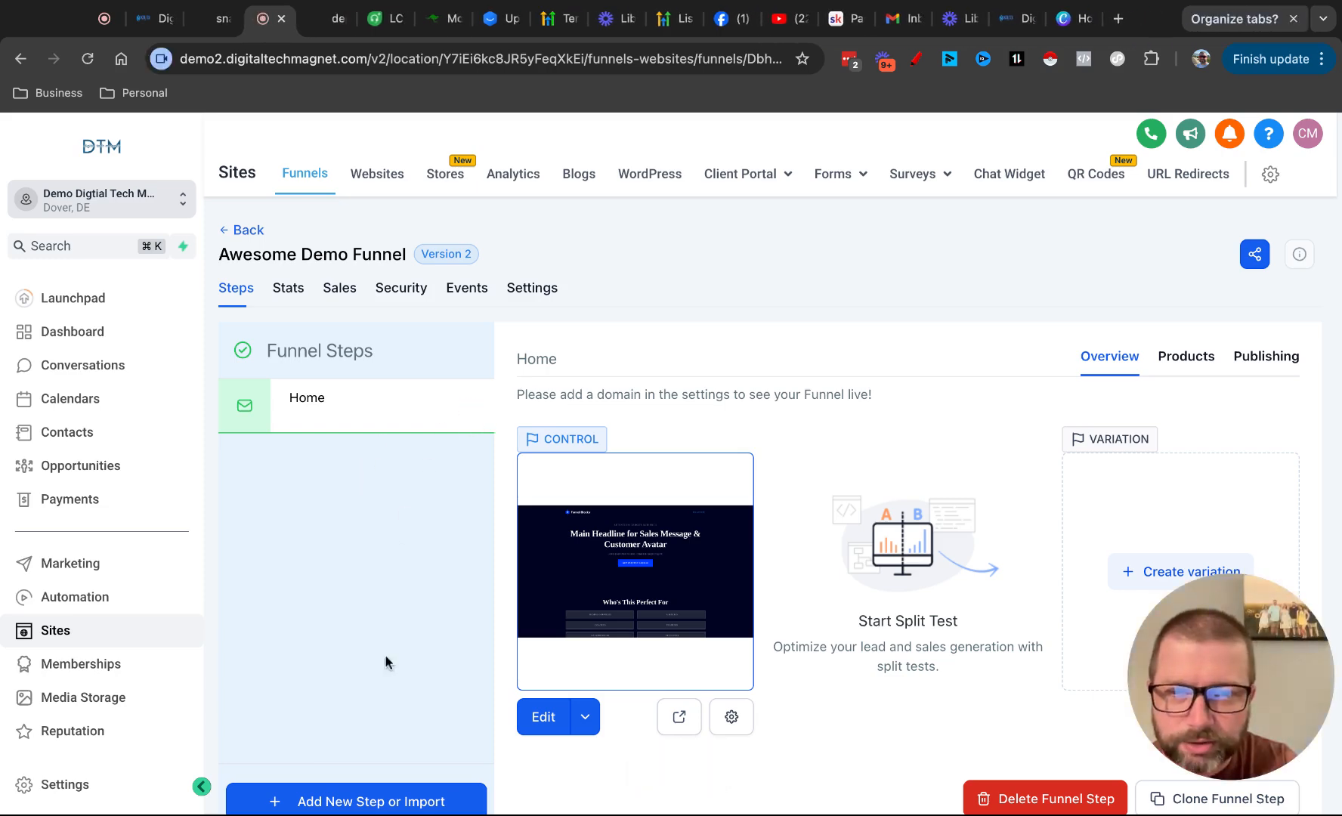
click(339, 803)
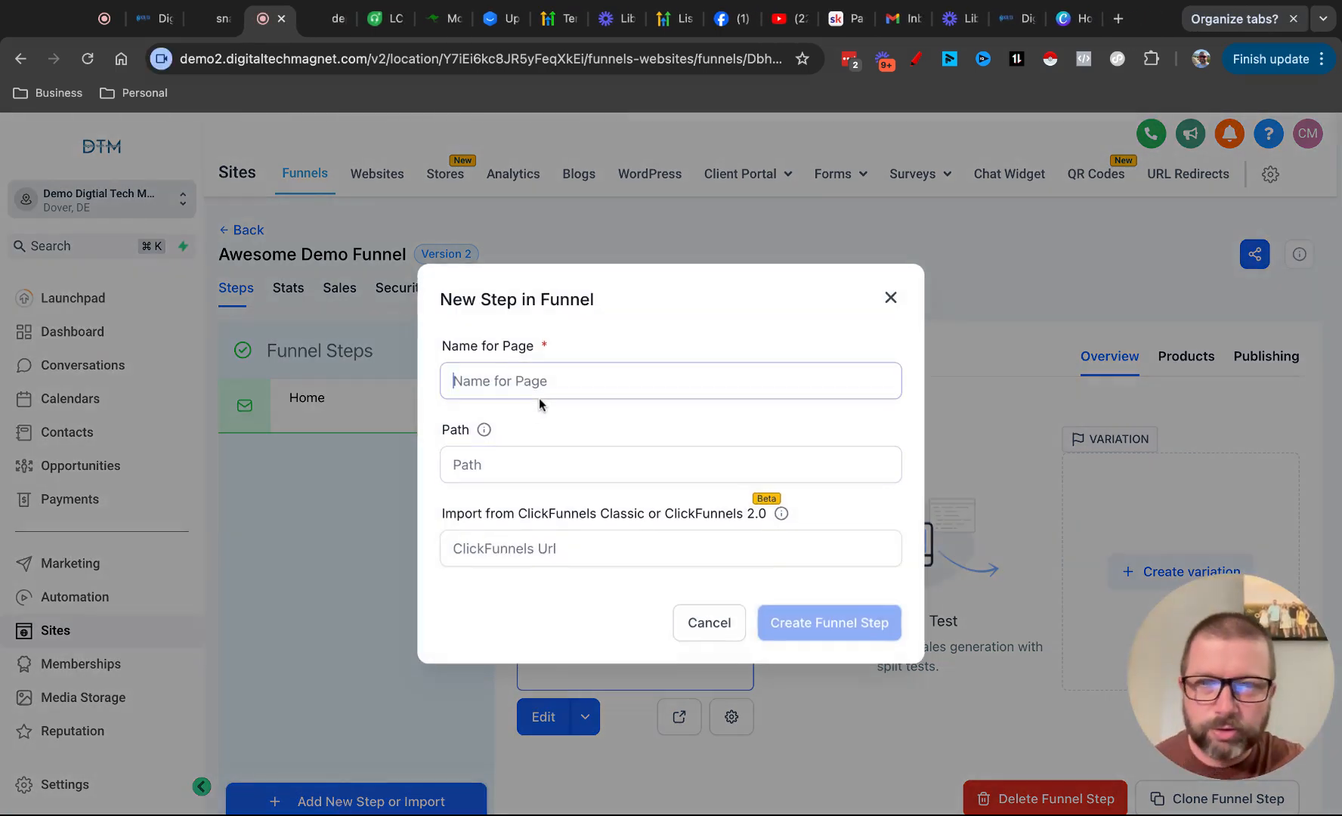
text(cool we)
key(Tab)
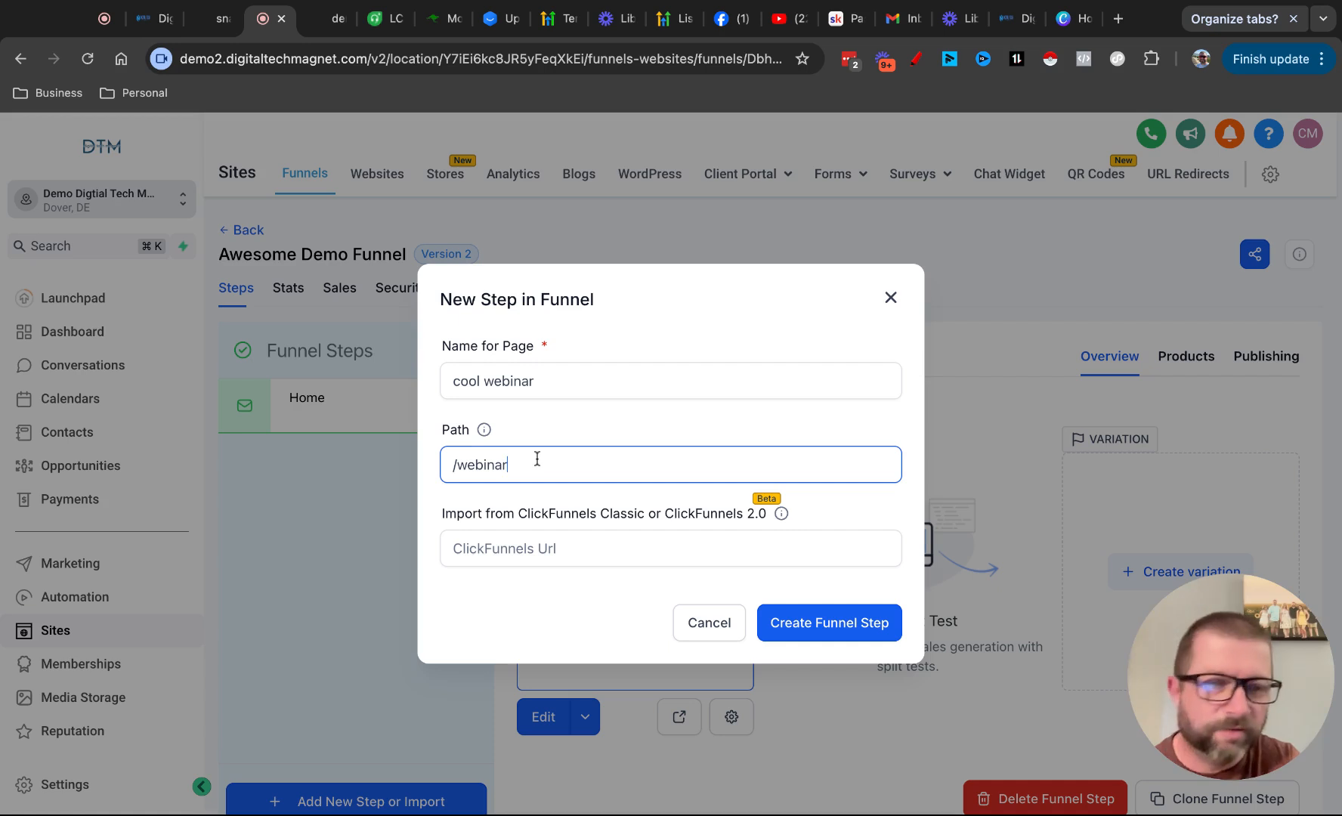
click(818, 624)
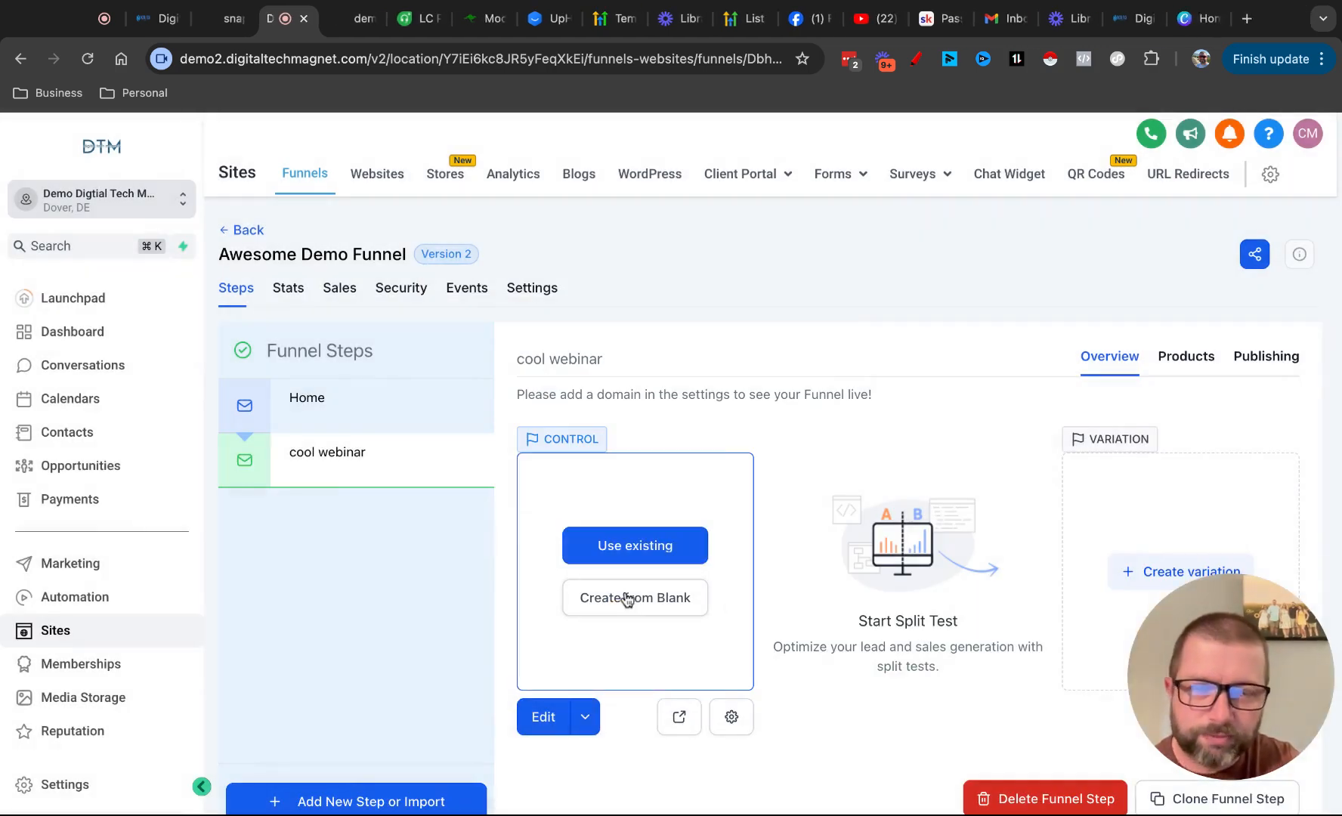
Create the cool webinar page from blank and insert the dark prebuilt Welcome section with a centred headline and large video
click(626, 599)
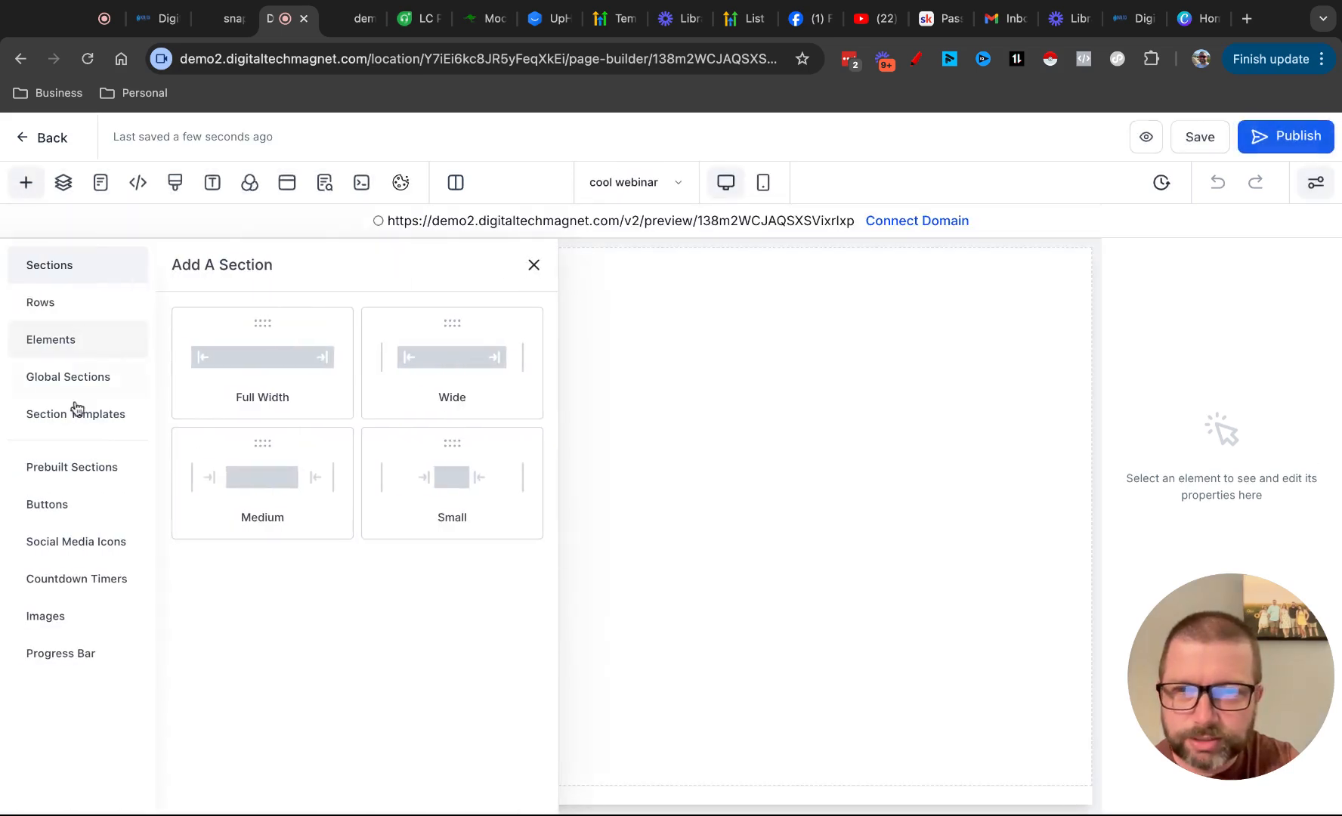
click(71, 476)
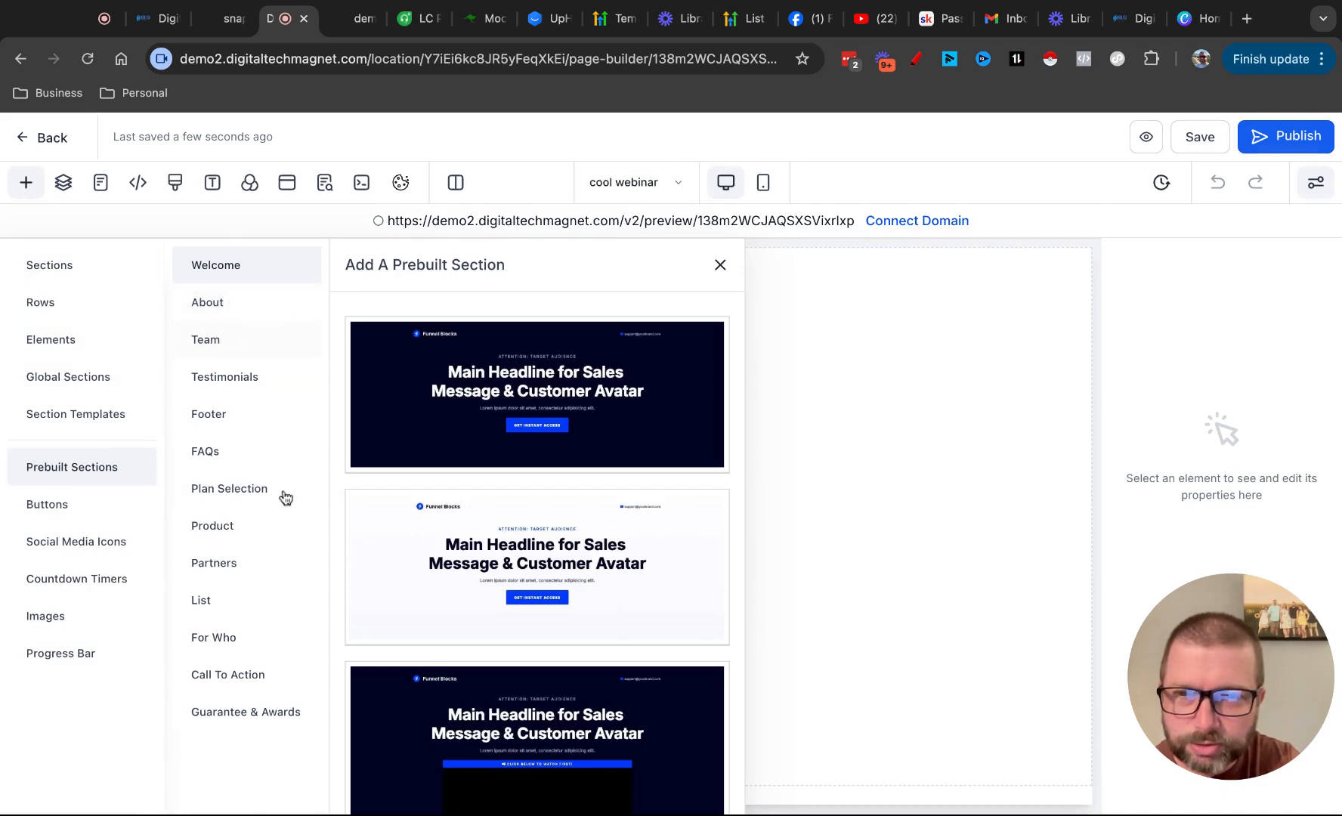
scroll(441, 607, down, 15)
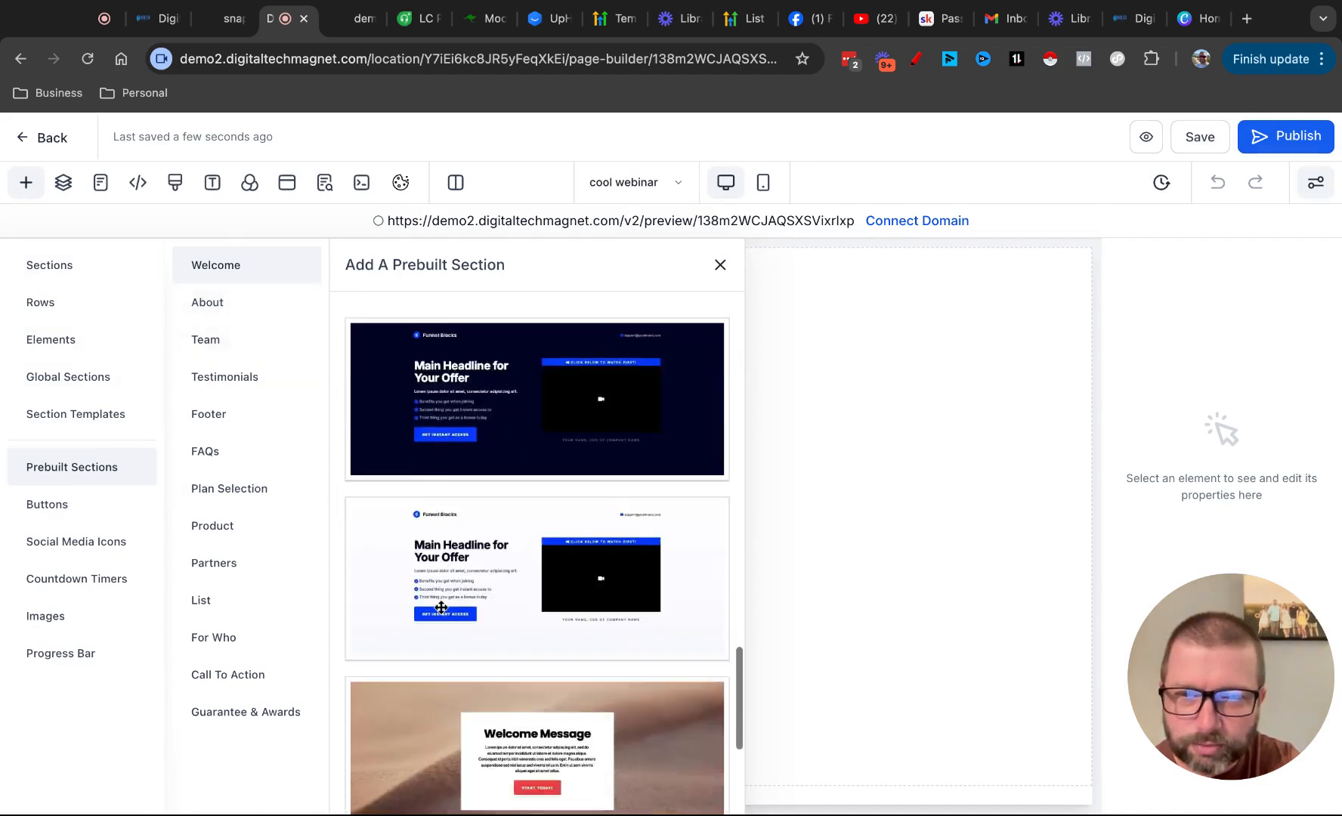
scroll(440, 607, down, 3)
scroll(560, 459, up, 12)
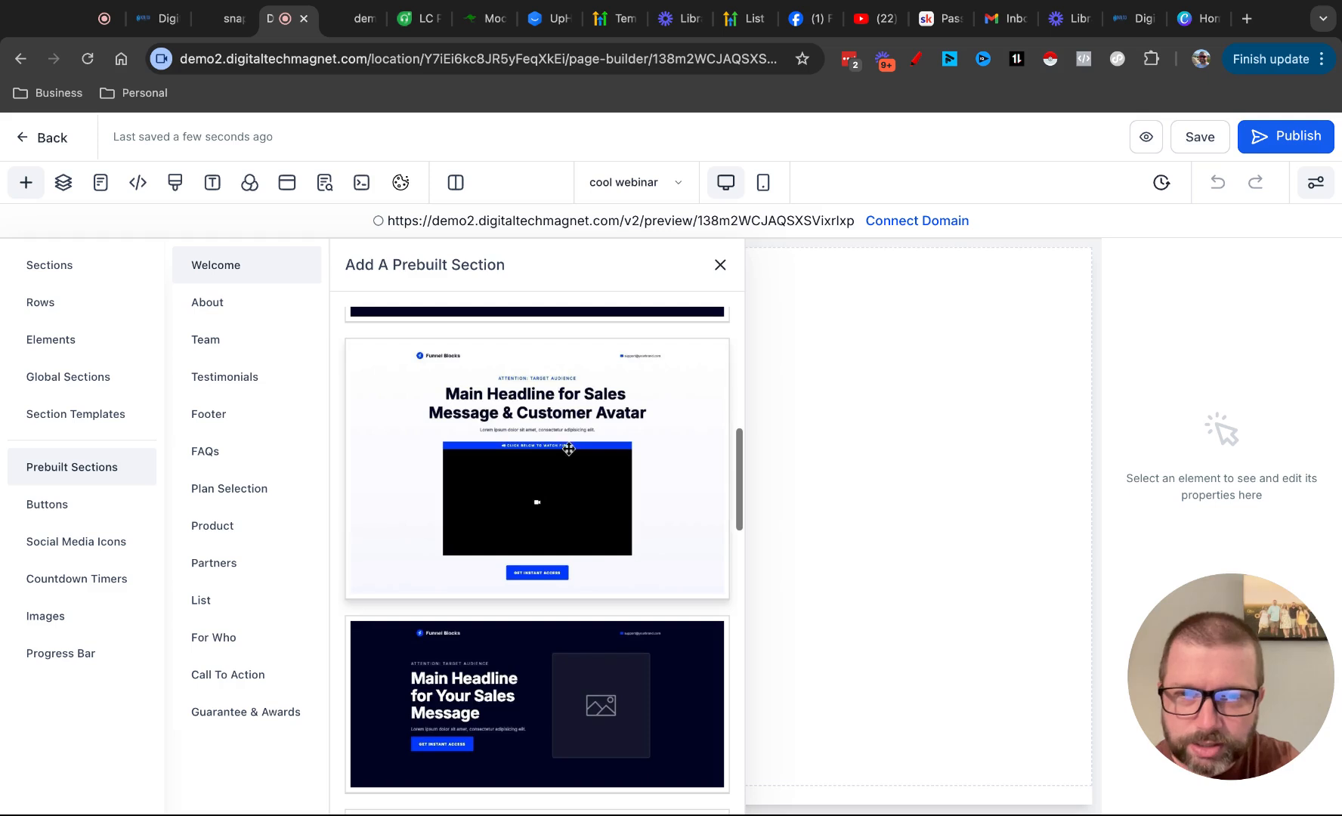
scroll(571, 443, up, 4)
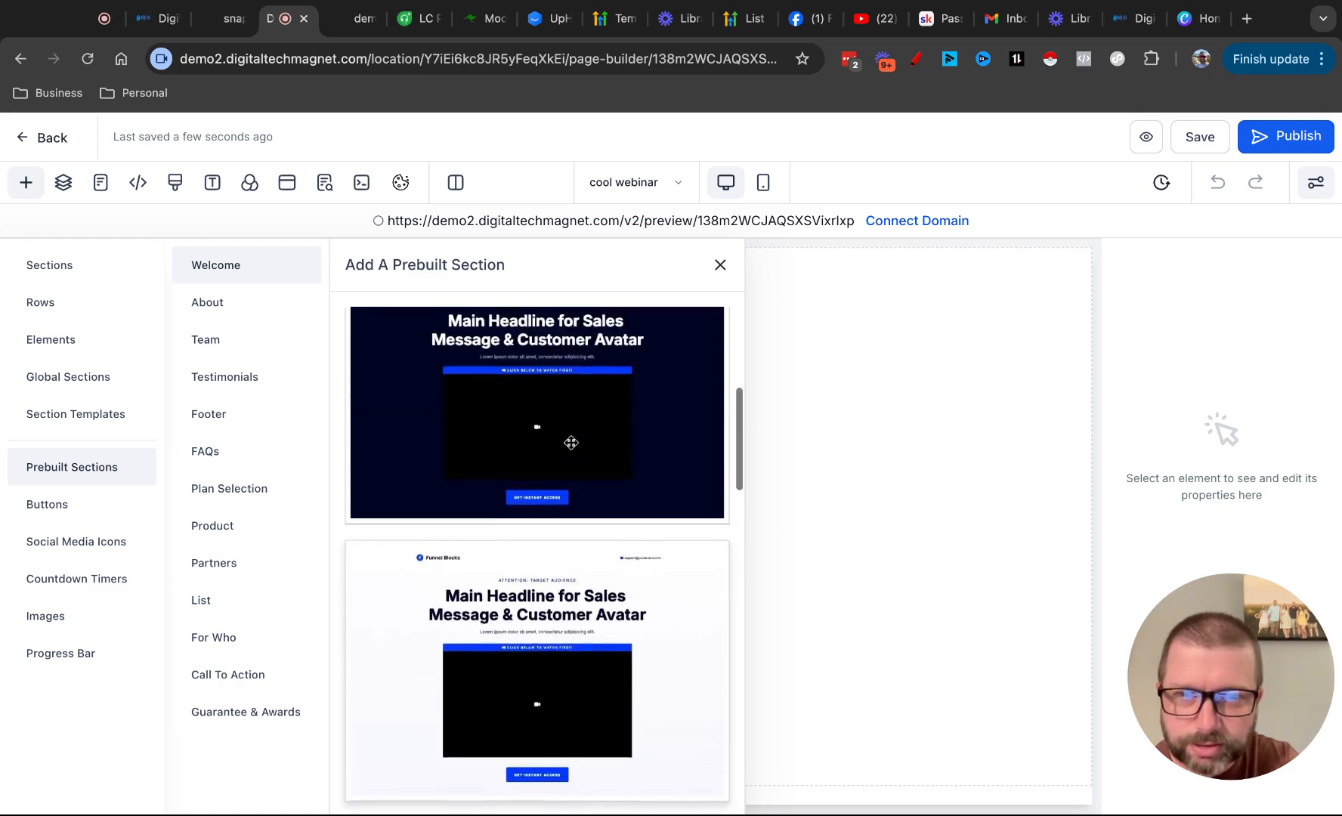
drag(592, 448, 827, 423)
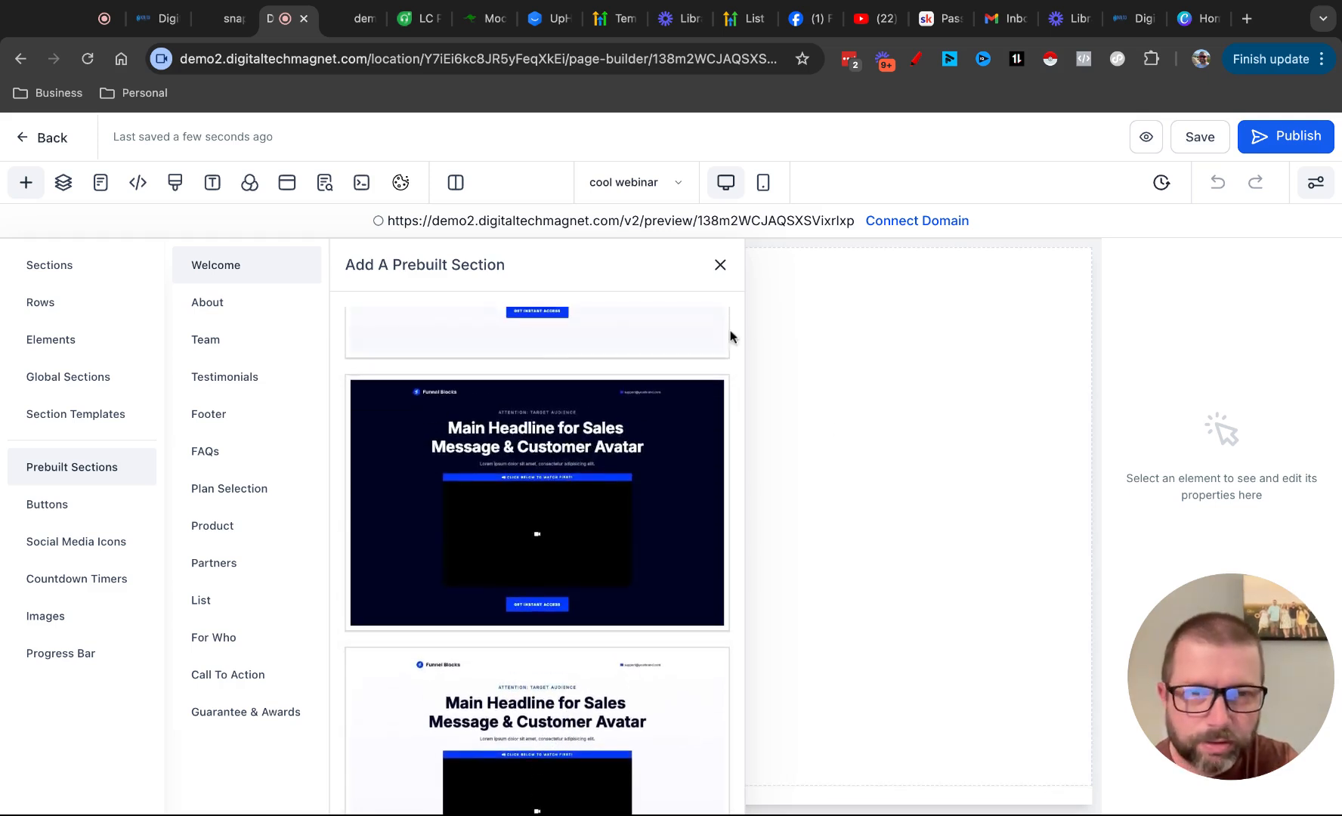
click(720, 265)
Select the whole Welcome section and open its background colour choices
scroll(915, 463, down, 6)
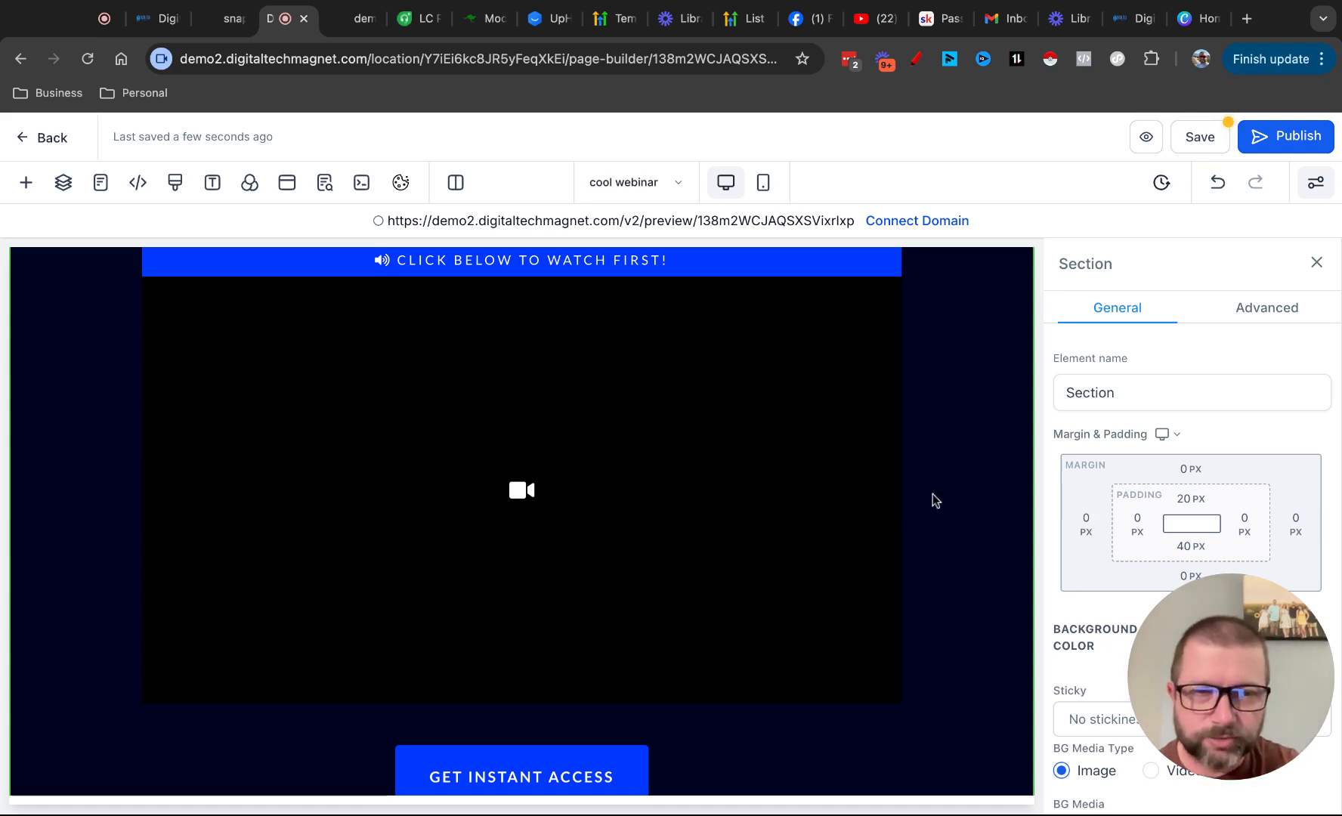
scroll(930, 492, up, 6)
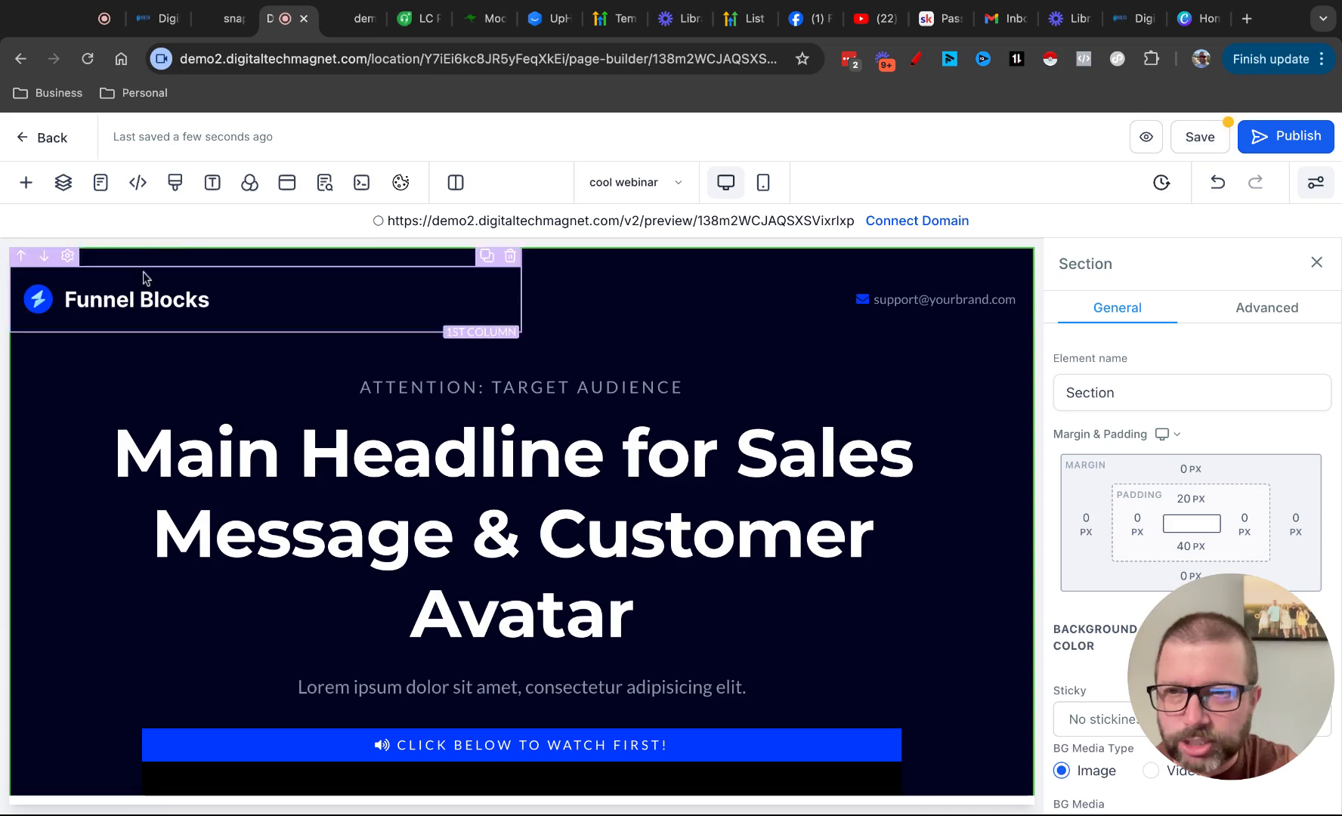
click(1021, 537)
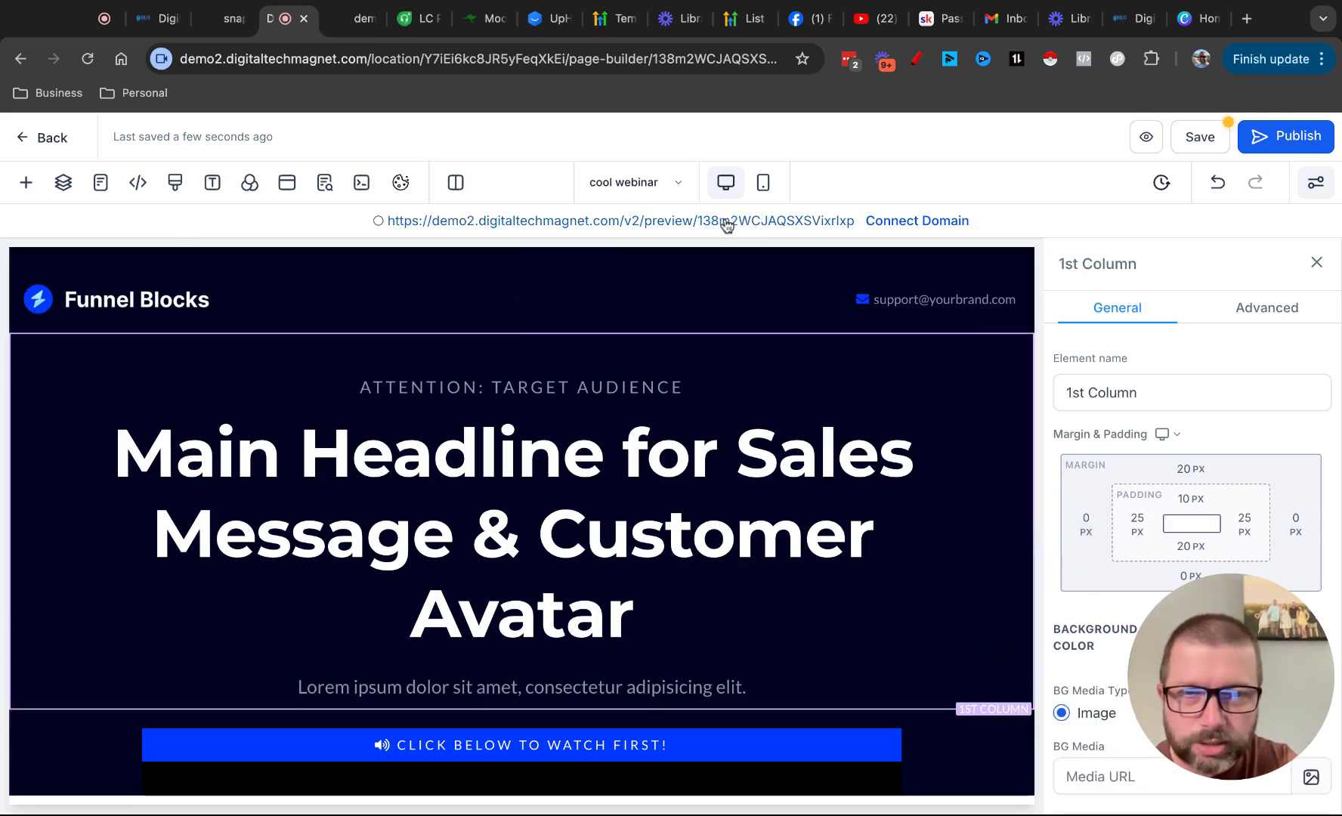
click(60, 763)
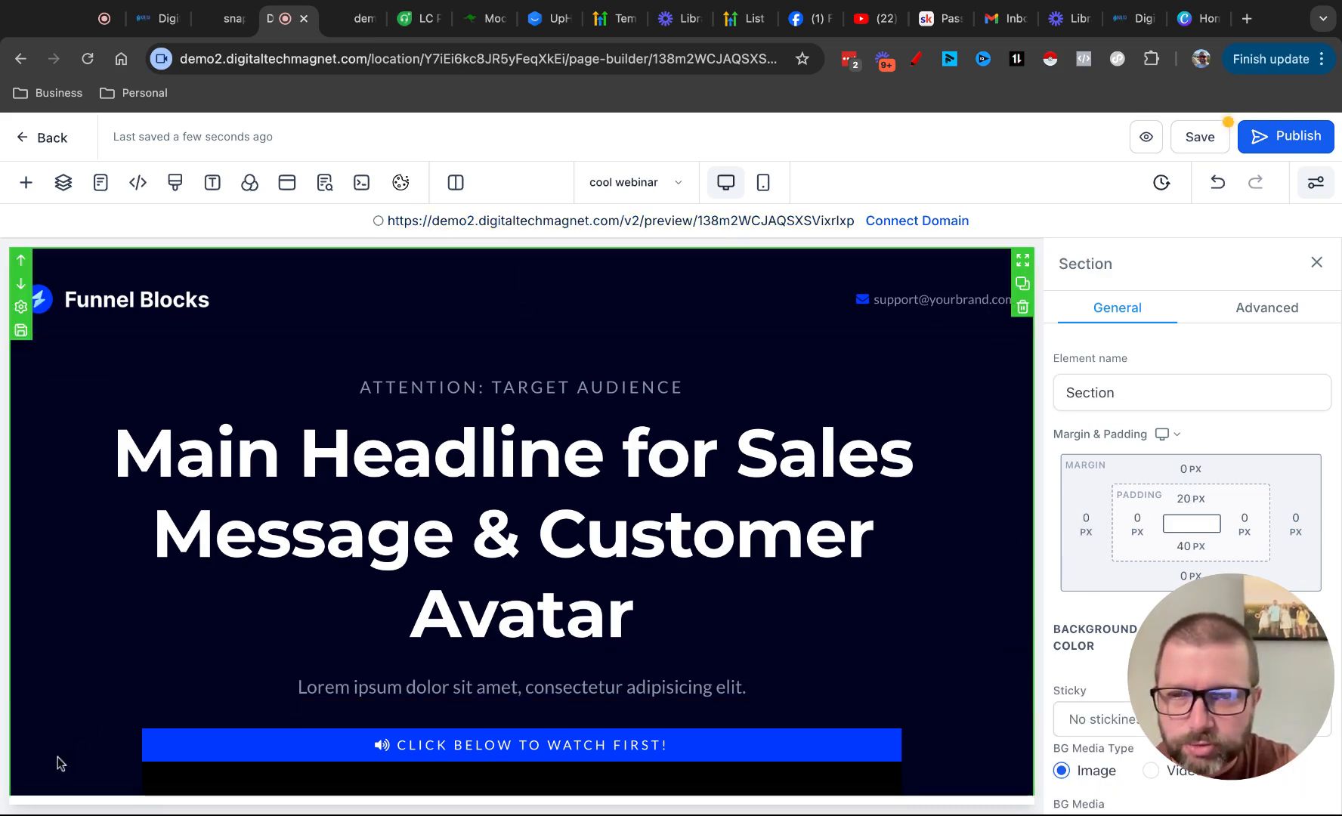
scroll(1156, 481, down, 3)
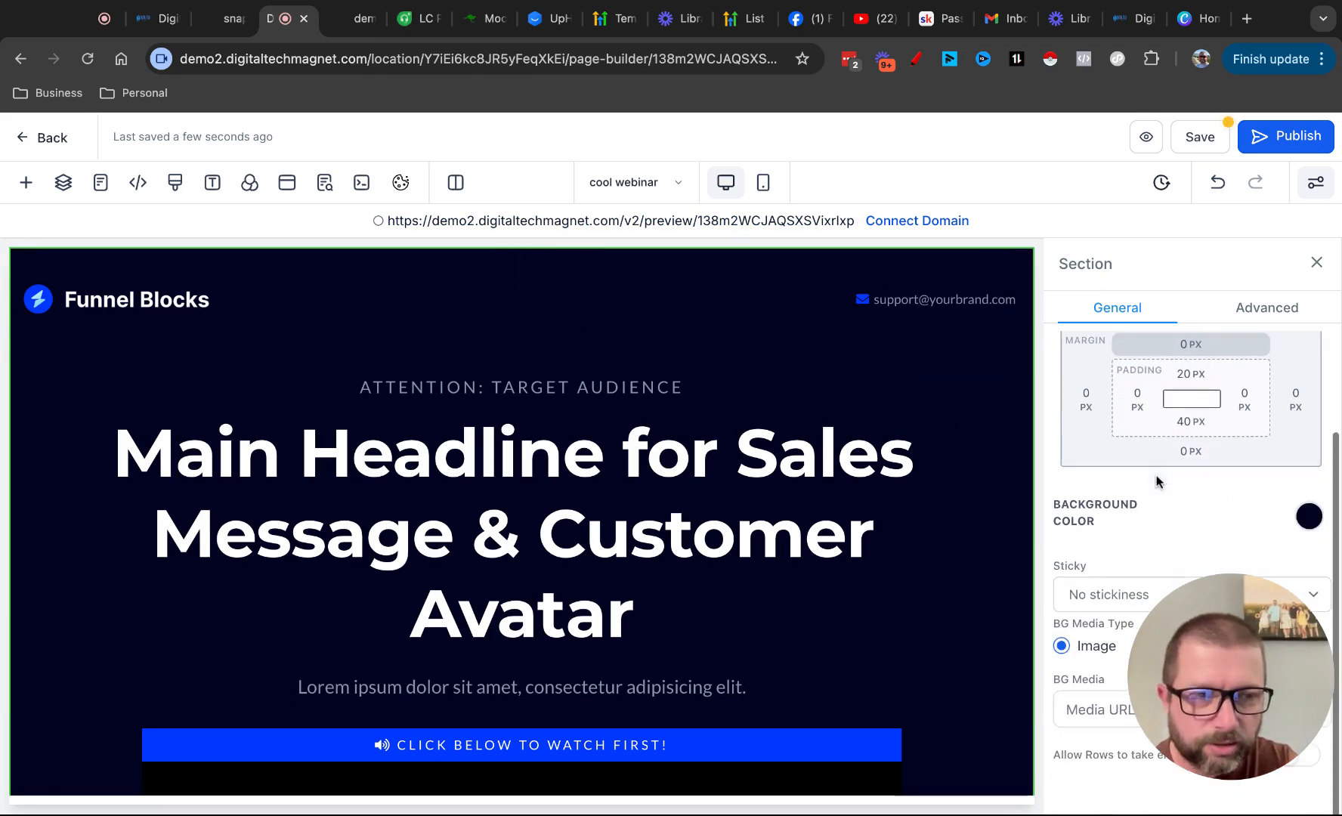
click(1309, 516)
Try out several preset background colours on the Welcome section, including red, yellow, green, light grey, orange-red, dark navy, bright blue and muted purple
click(1254, 567)
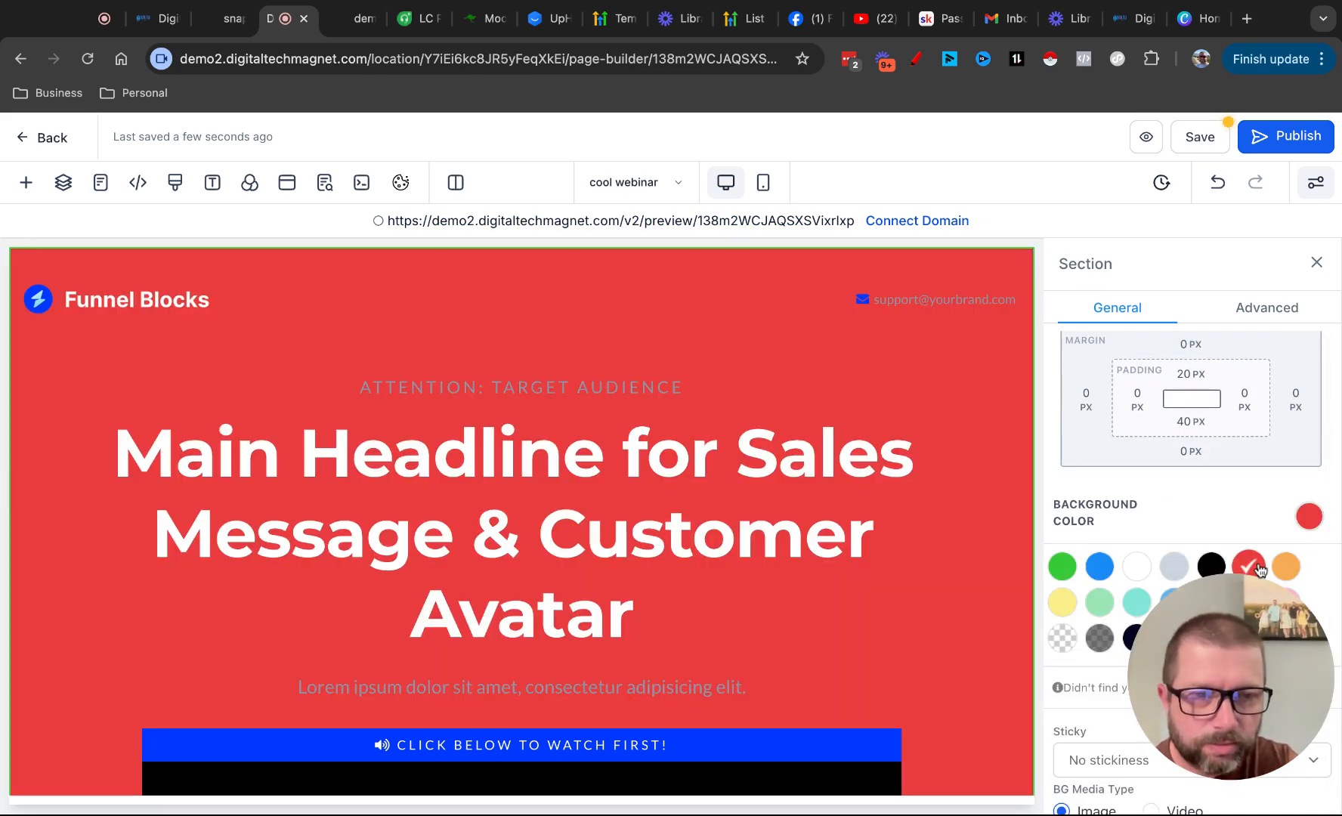
click(1062, 602)
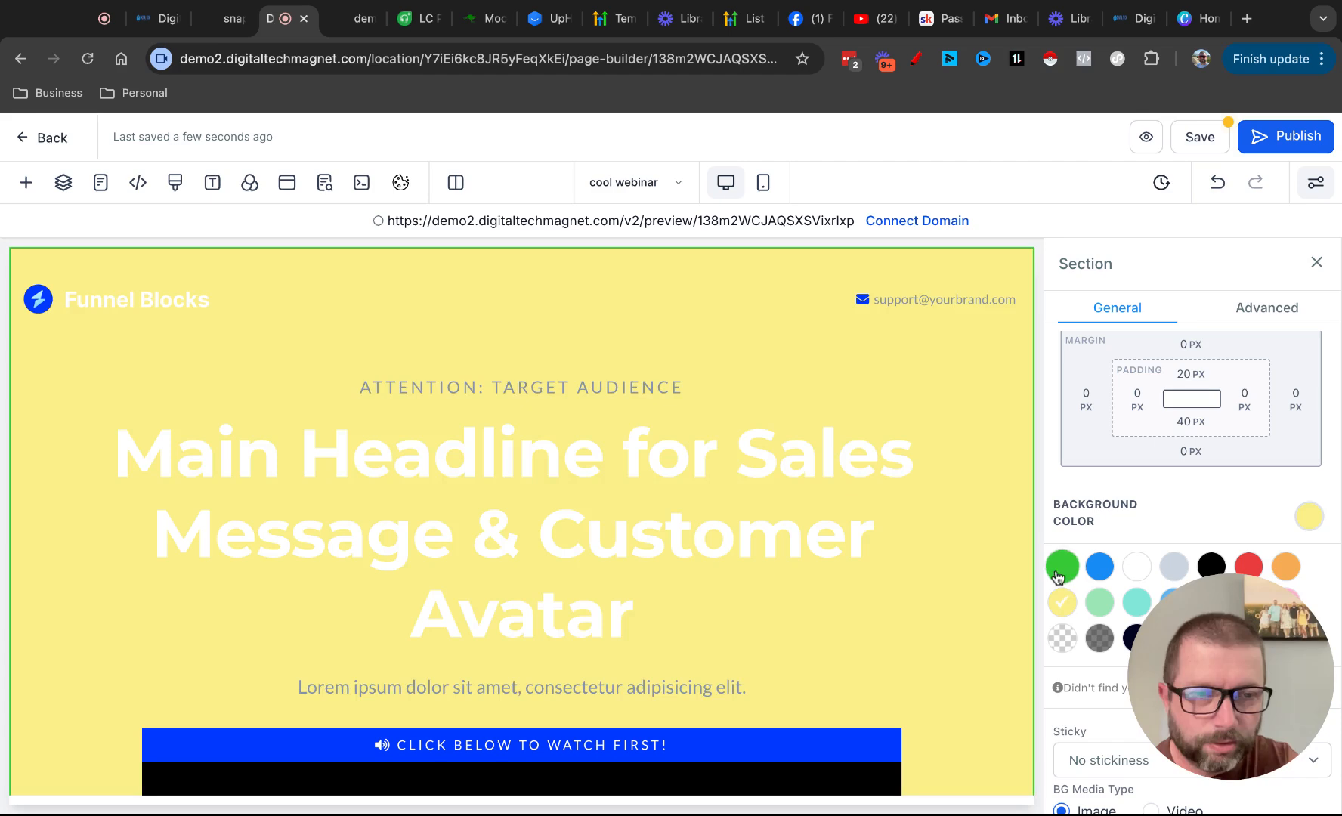
click(1060, 568)
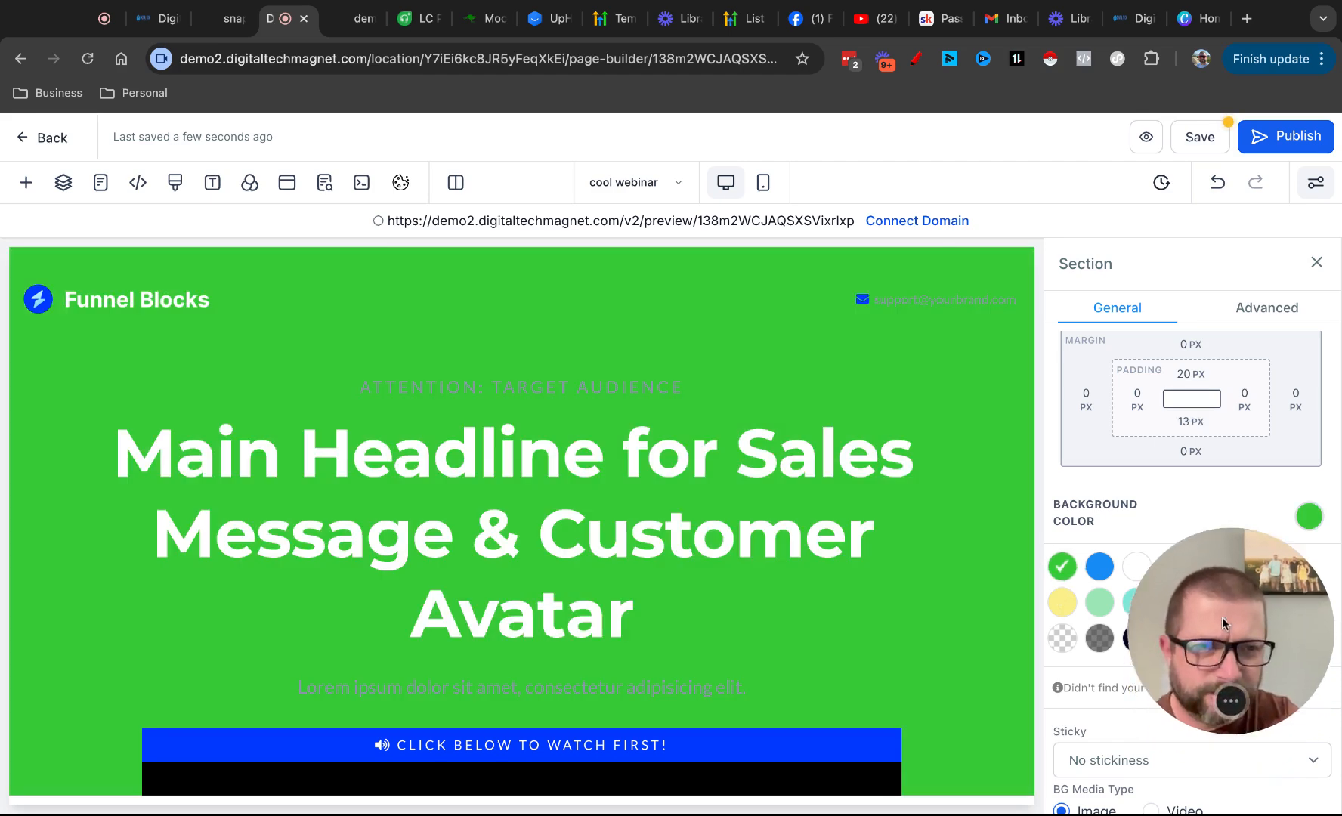
click(1137, 638)
click(1137, 602)
click(1174, 566)
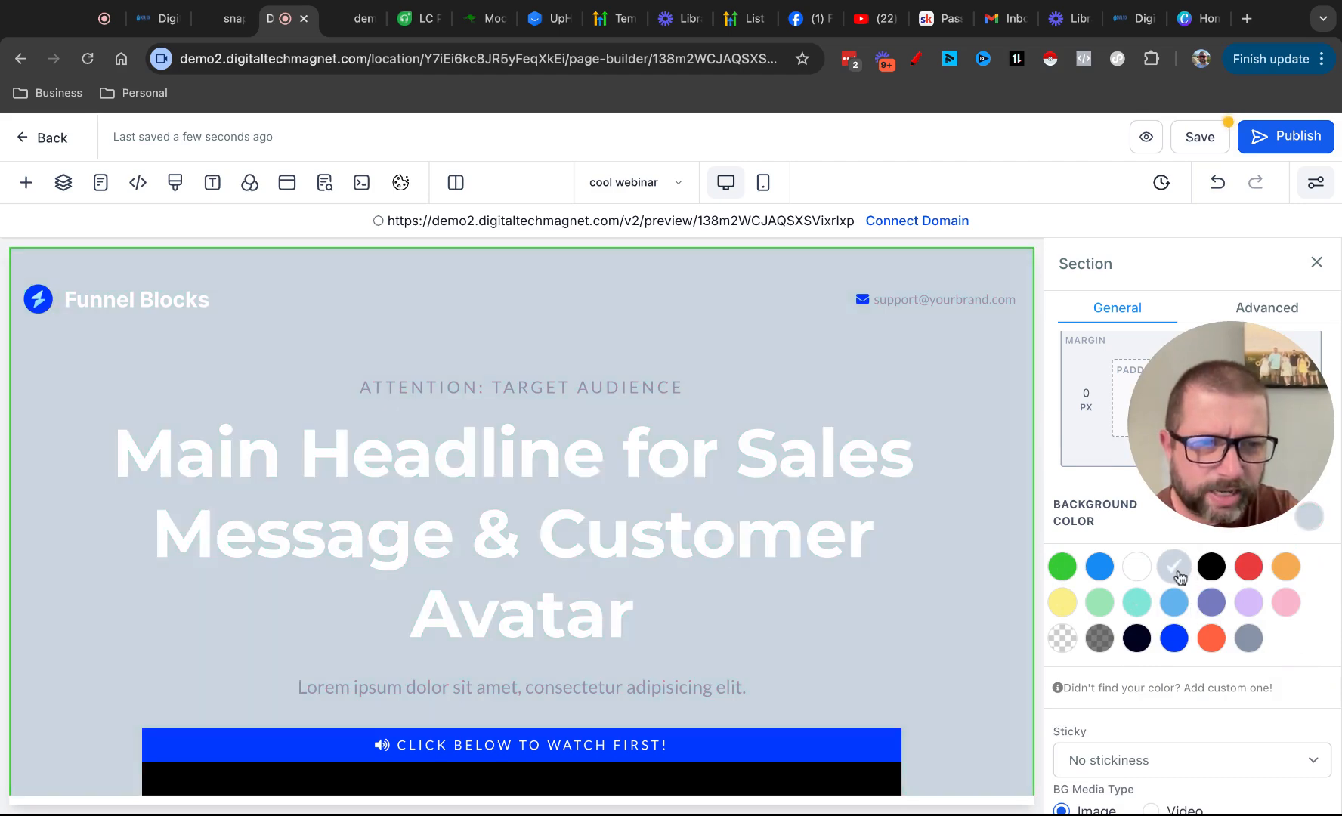
click(1248, 638)
click(1211, 637)
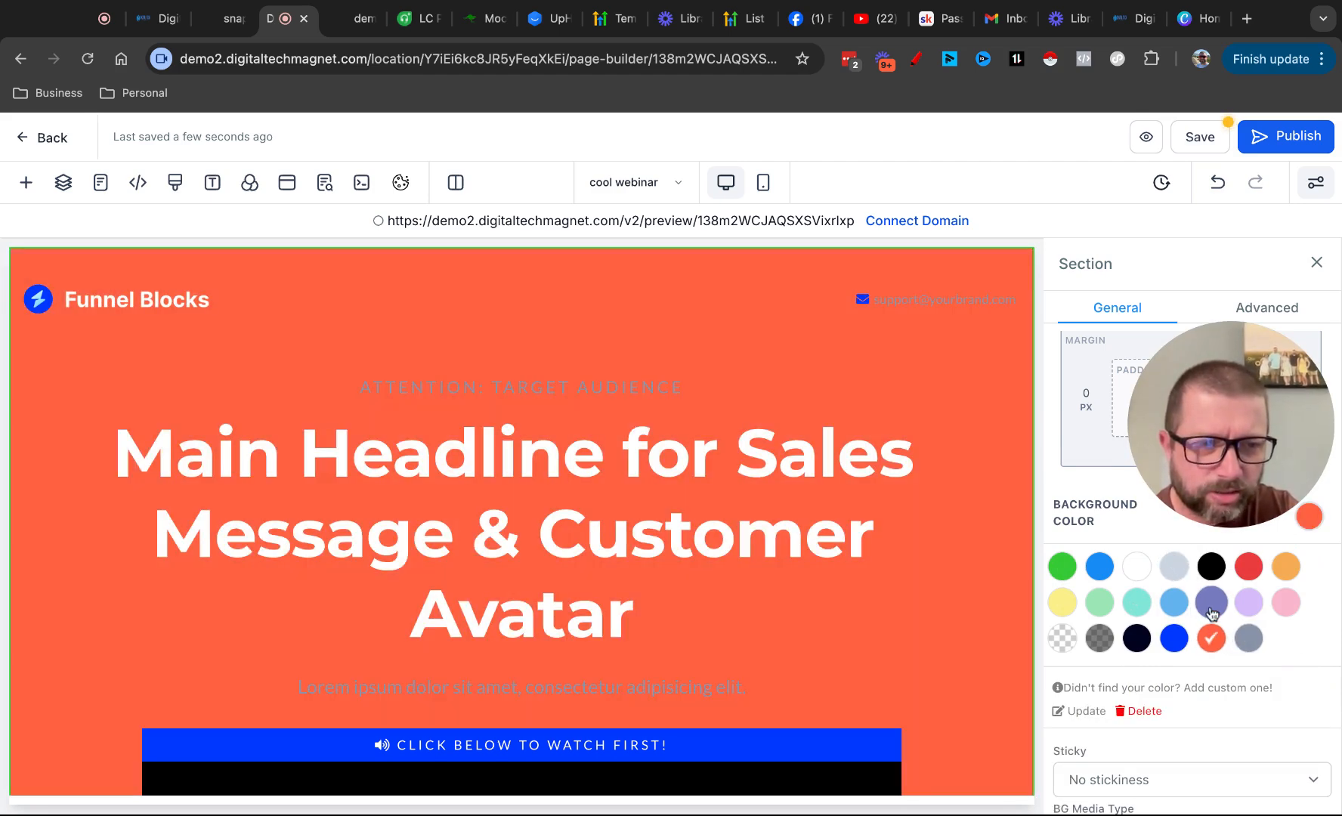
click(1211, 603)
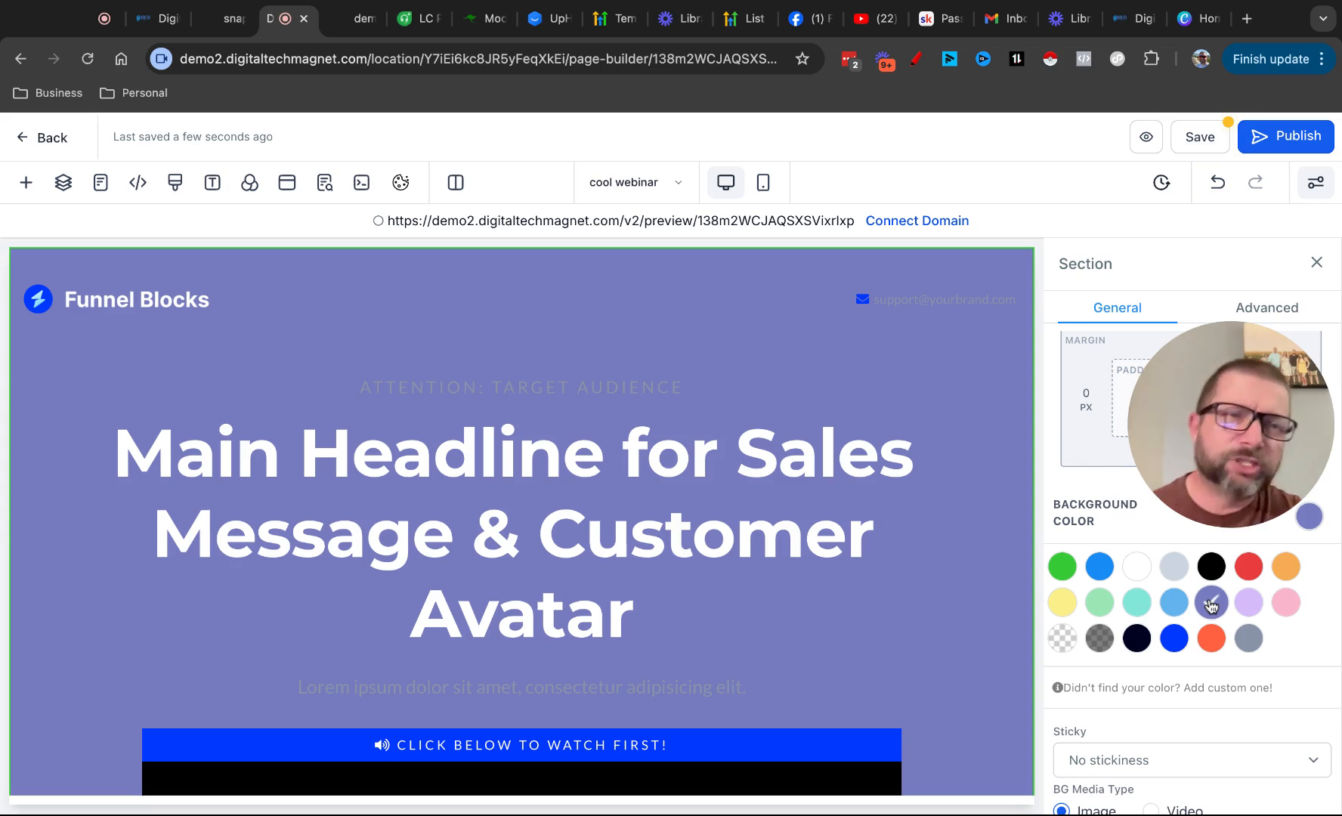
click(1175, 604)
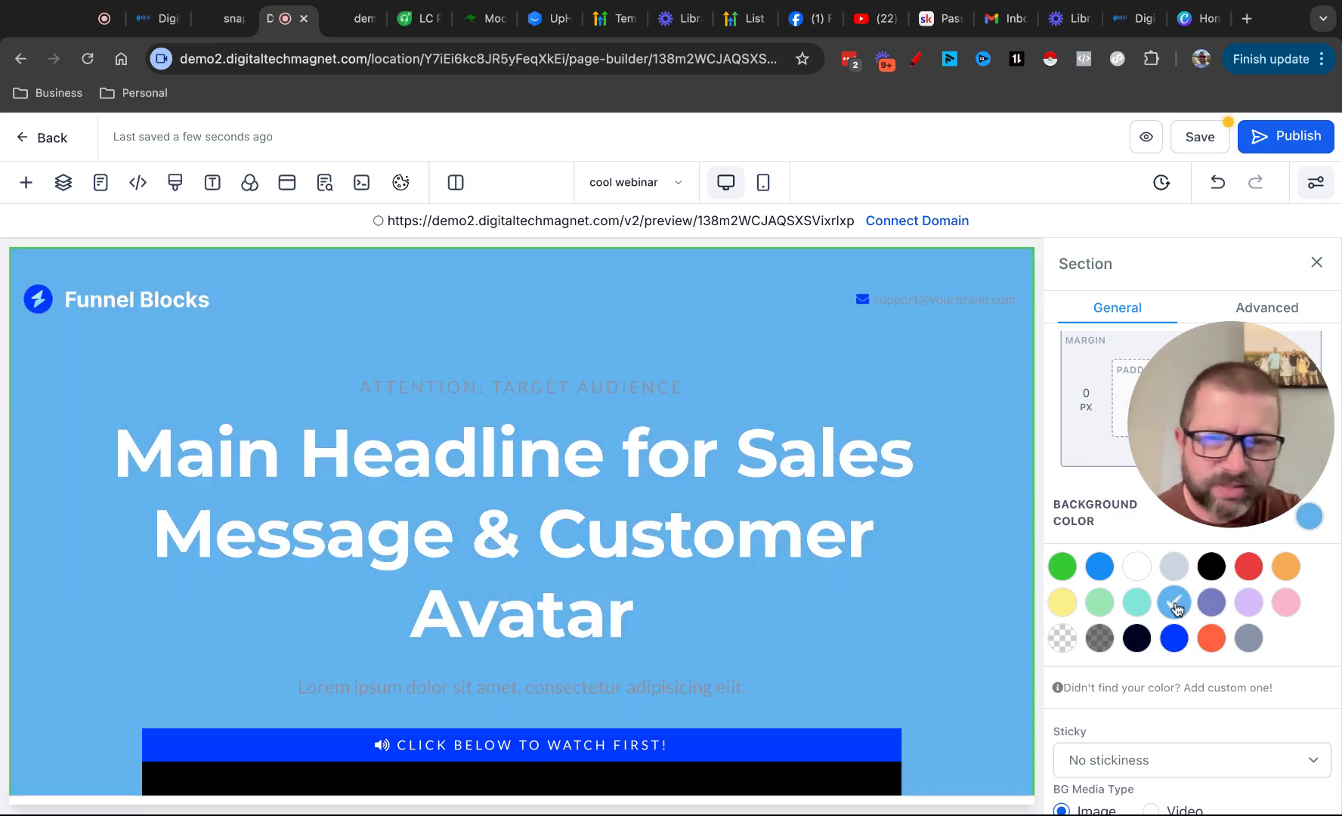
click(1140, 641)
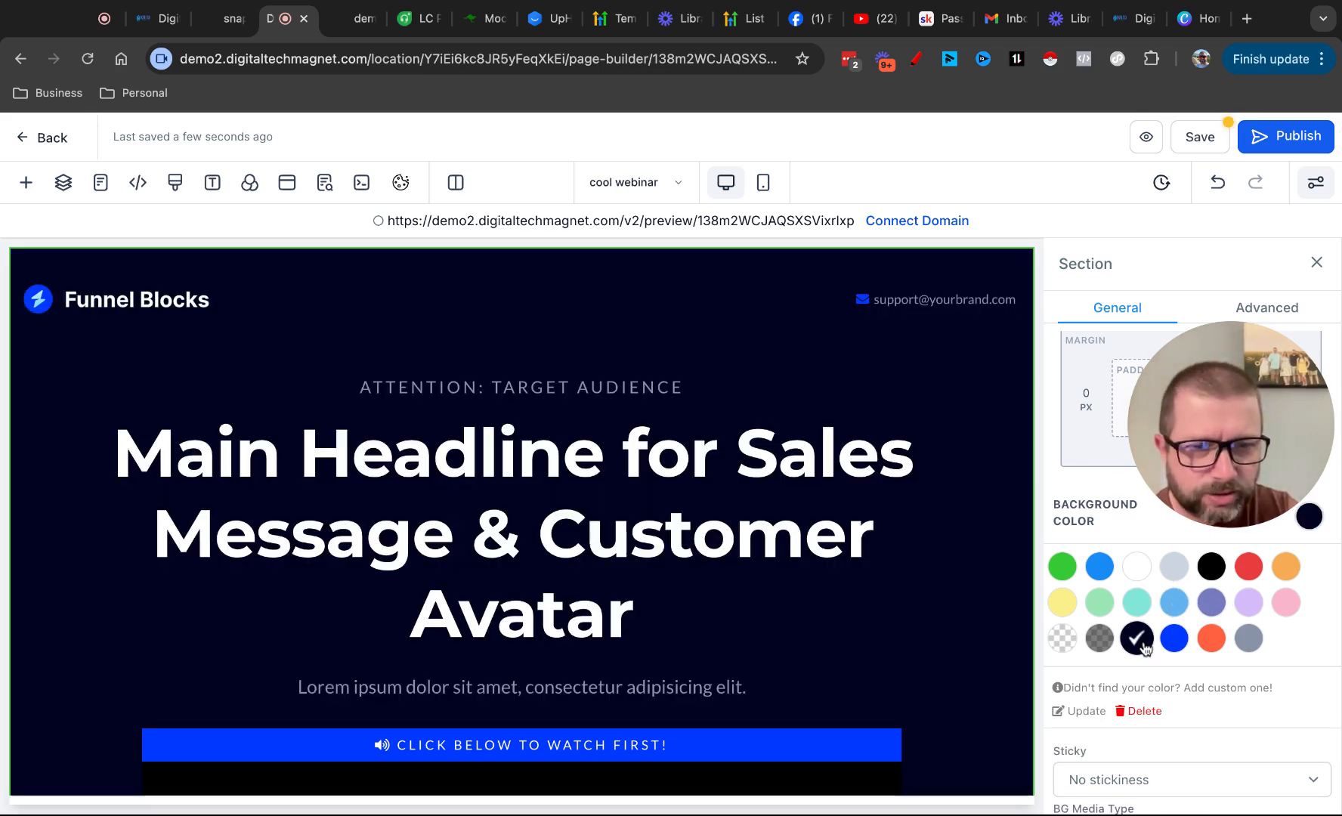
click(1211, 566)
click(1099, 566)
click(1062, 566)
click(1170, 642)
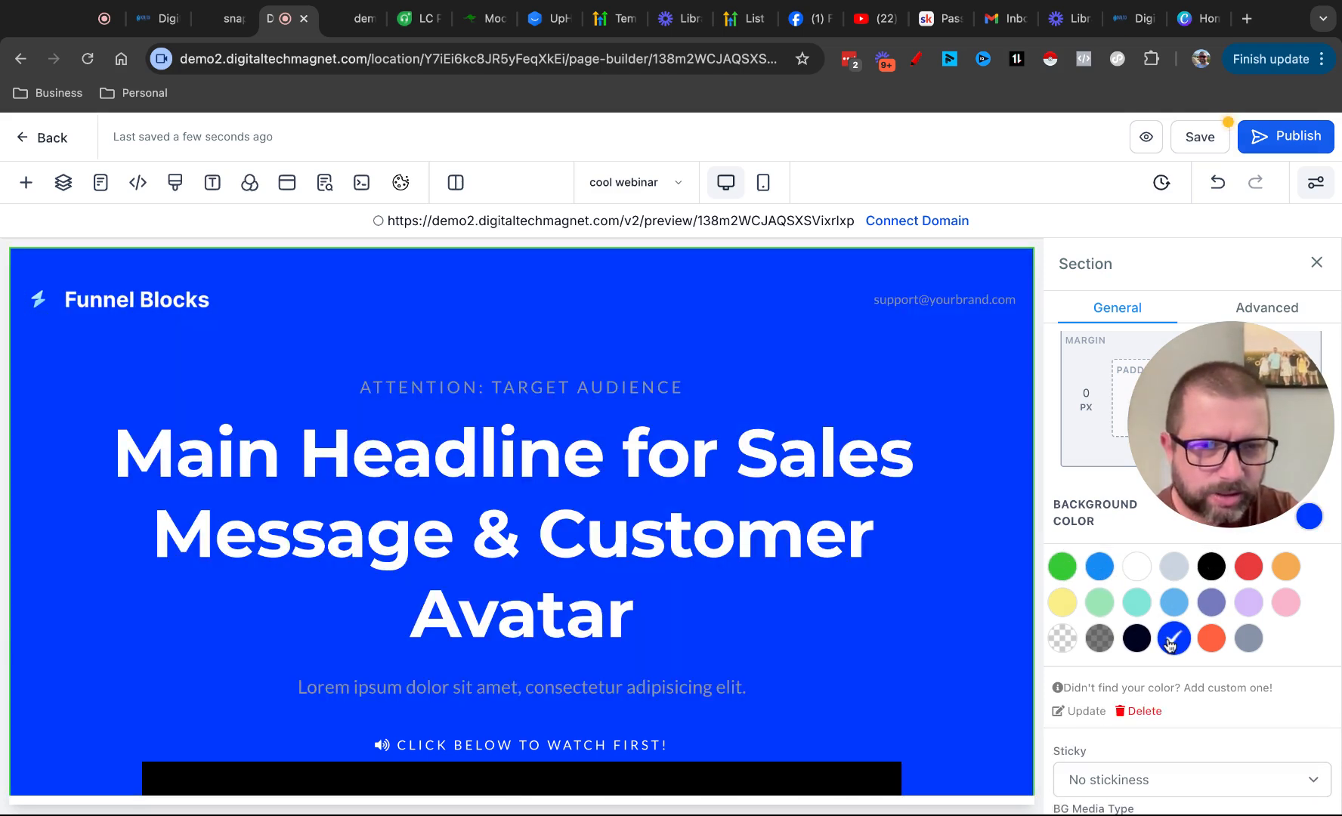
click(1215, 604)
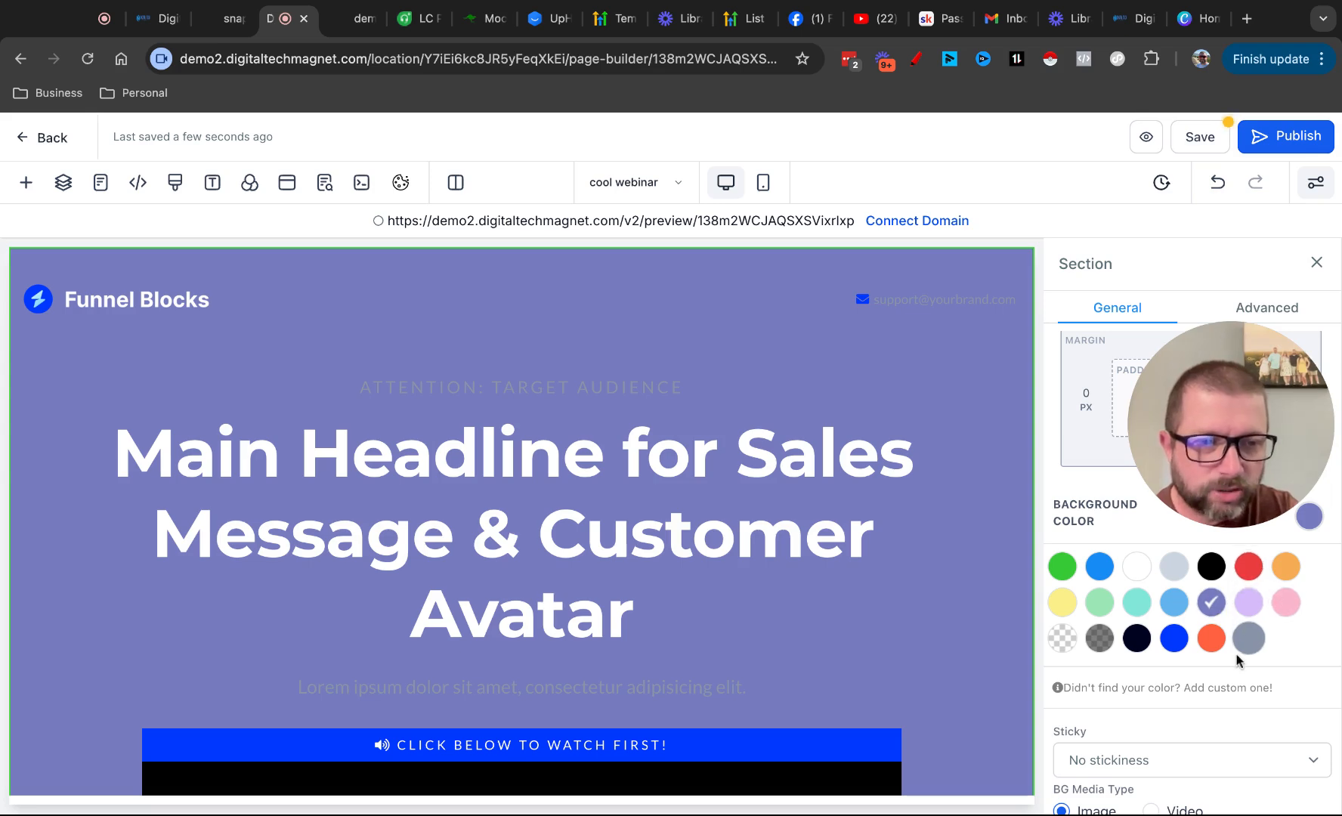
Create the custom dark blue colour #243585 and apply it as the Welcome section's background
click(1204, 687)
scroll(1224, 703, down, 1)
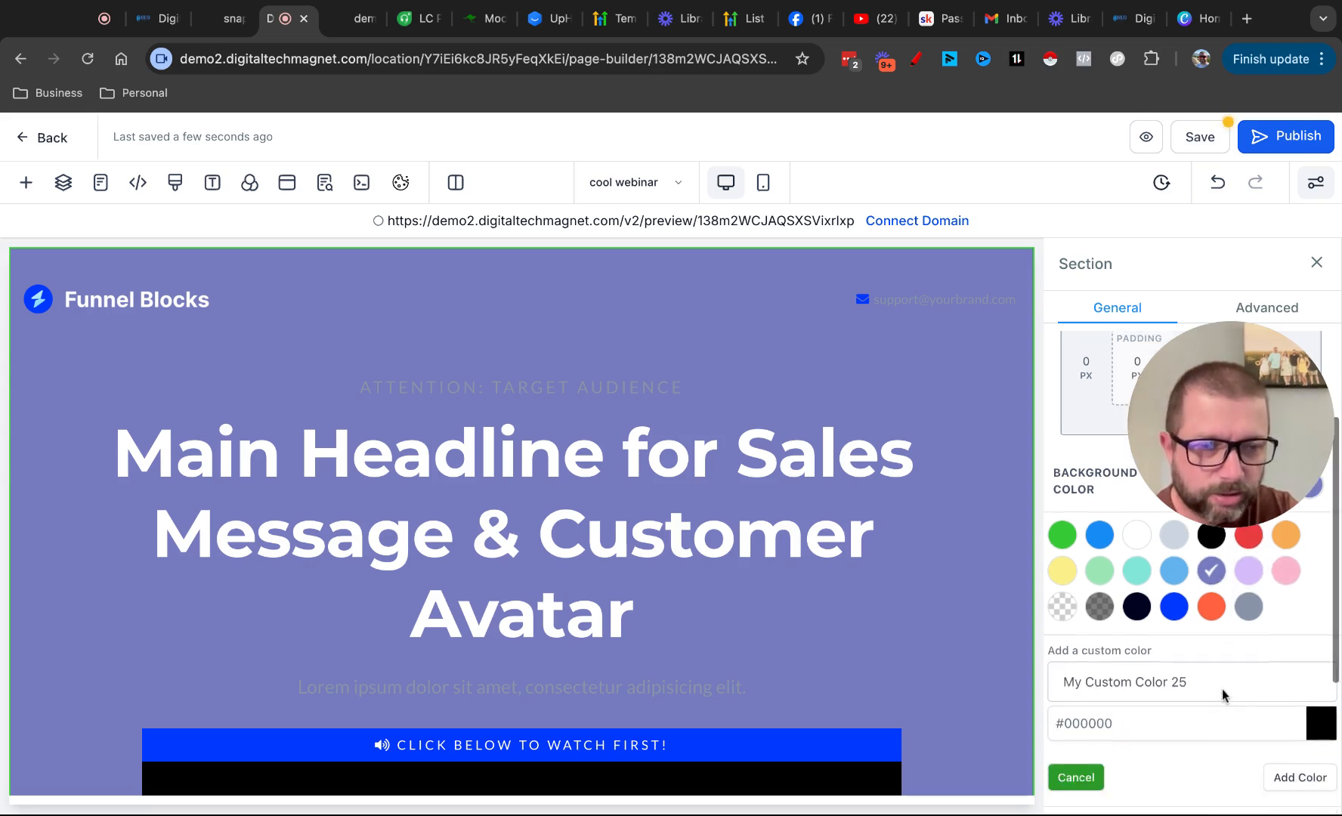
click(1278, 723)
scroll(1278, 723, down, 3)
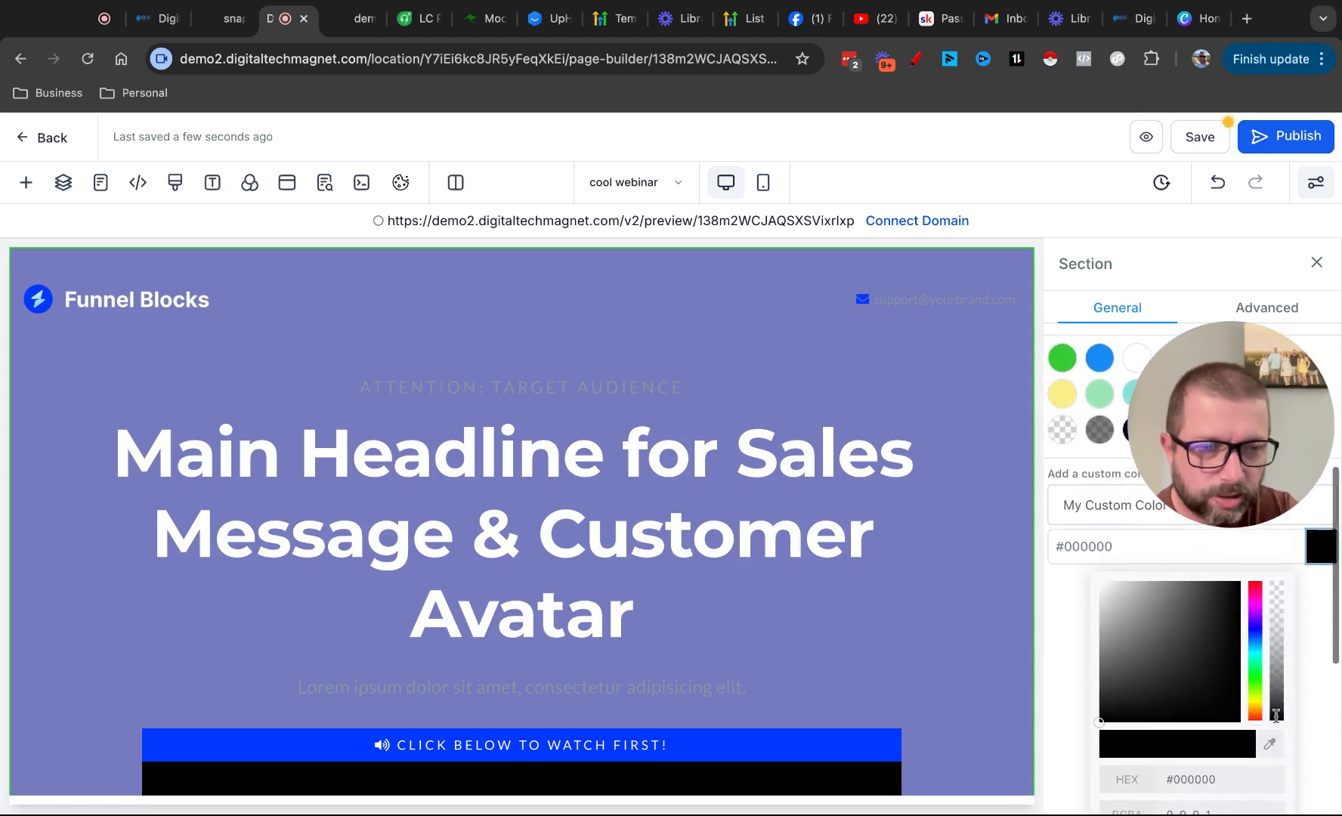
click(1254, 640)
mouse_move(1239, 587)
mouse_down()
mouse_move(1213, 673)
mouse_move(1195, 643)
mouse_move(1176, 645)
mouse_move(1202, 649)
mouse_up()
scroll(1327, 728, down, 3)
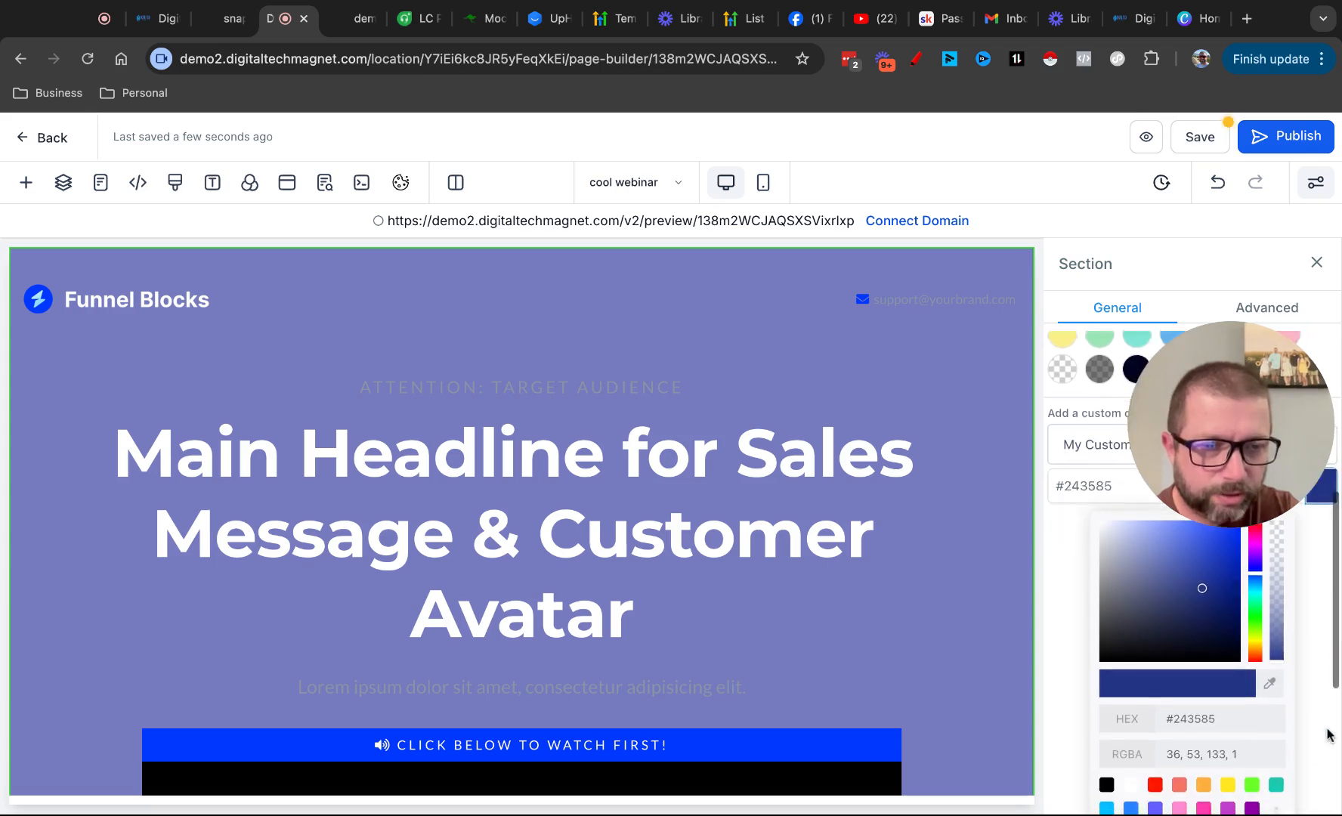
click(1303, 801)
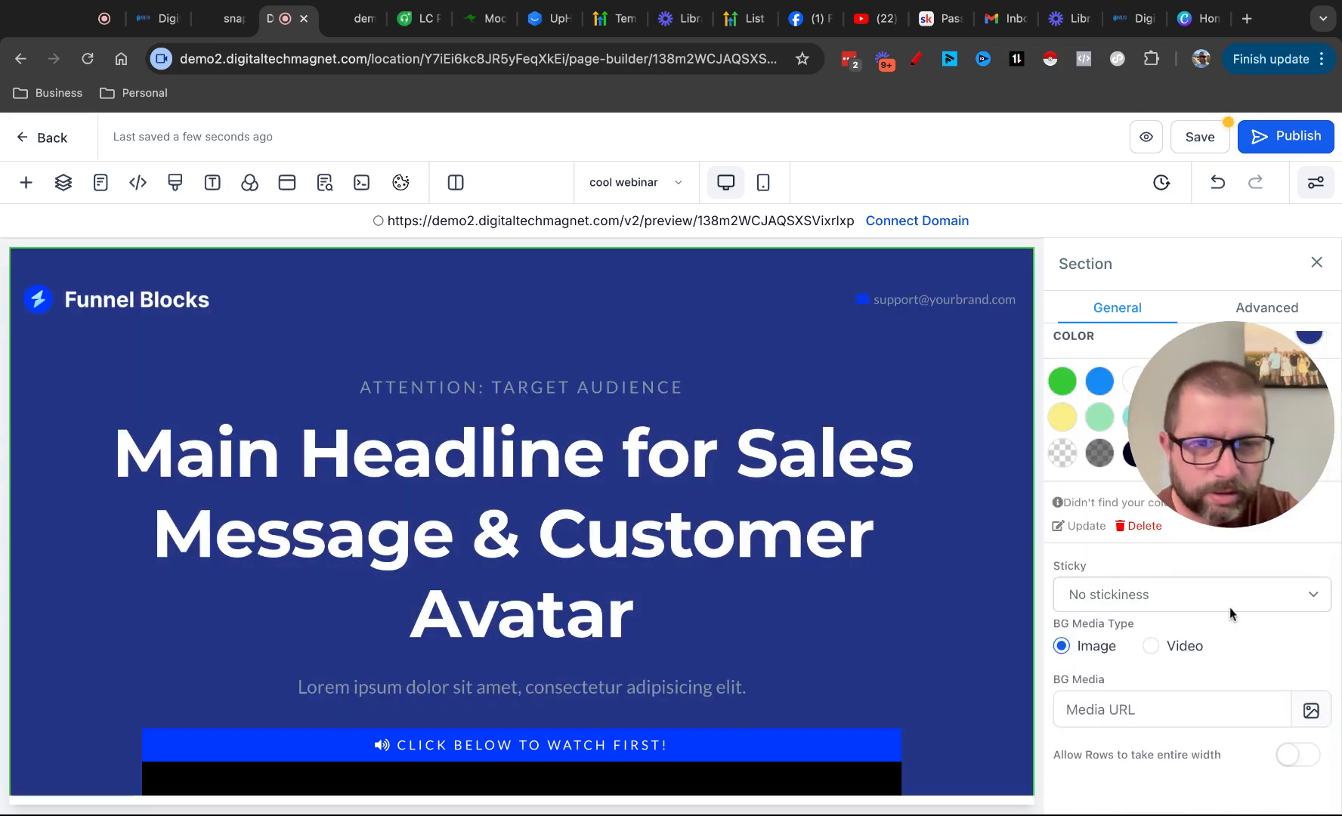
Select the GET INSTANT ACCESS button below the video and open its background colour choices
scroll(1179, 634, up, 4)
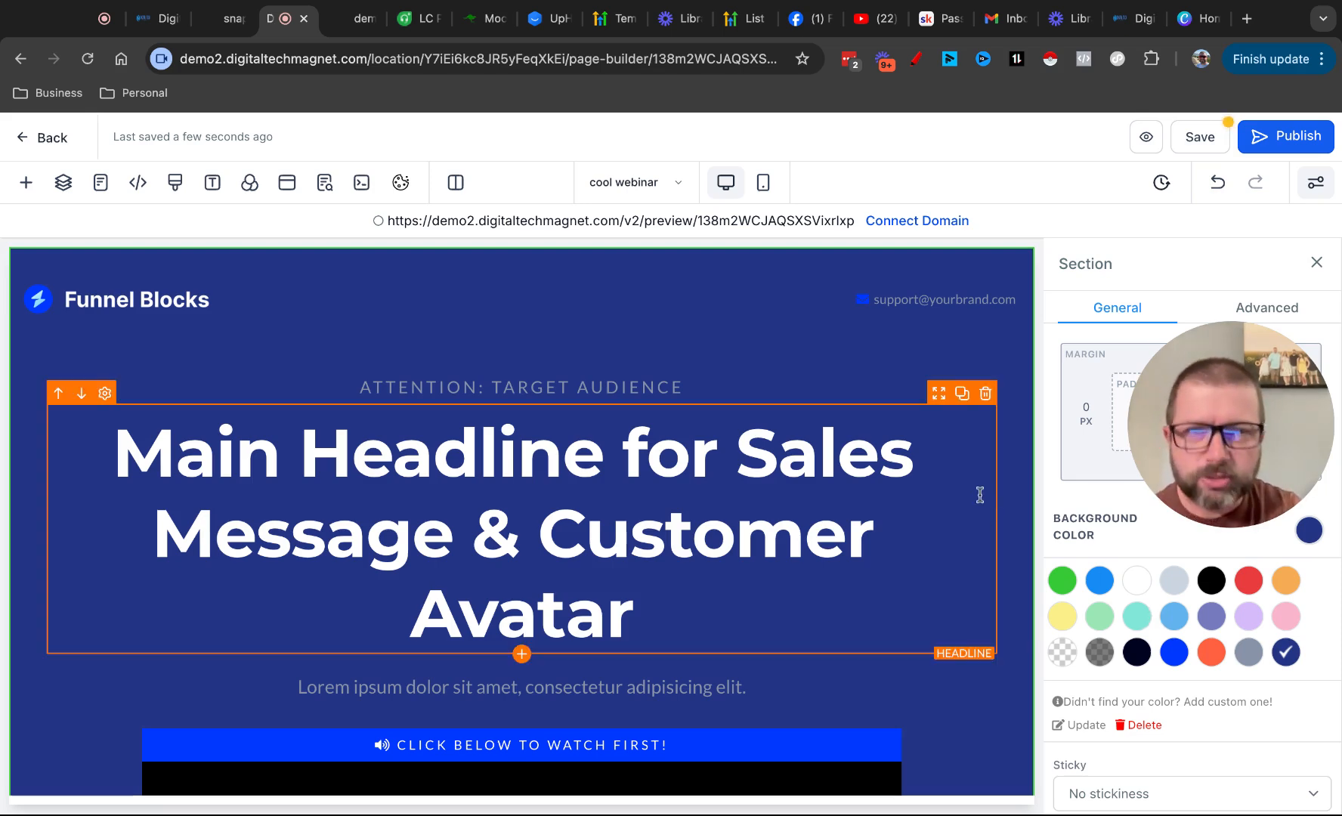
scroll(1001, 539, down, 7)
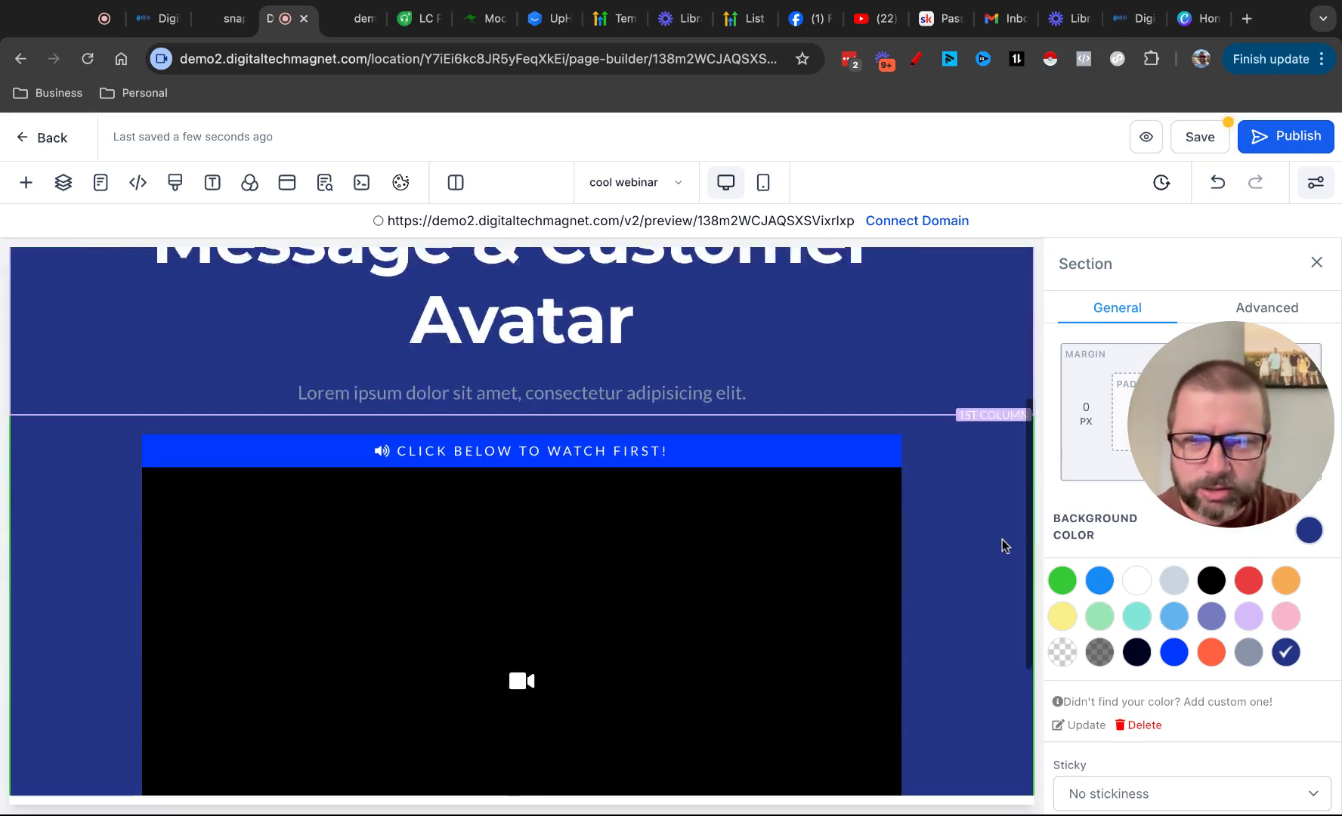
scroll(1002, 538, up, 7)
scroll(1002, 538, down, 7)
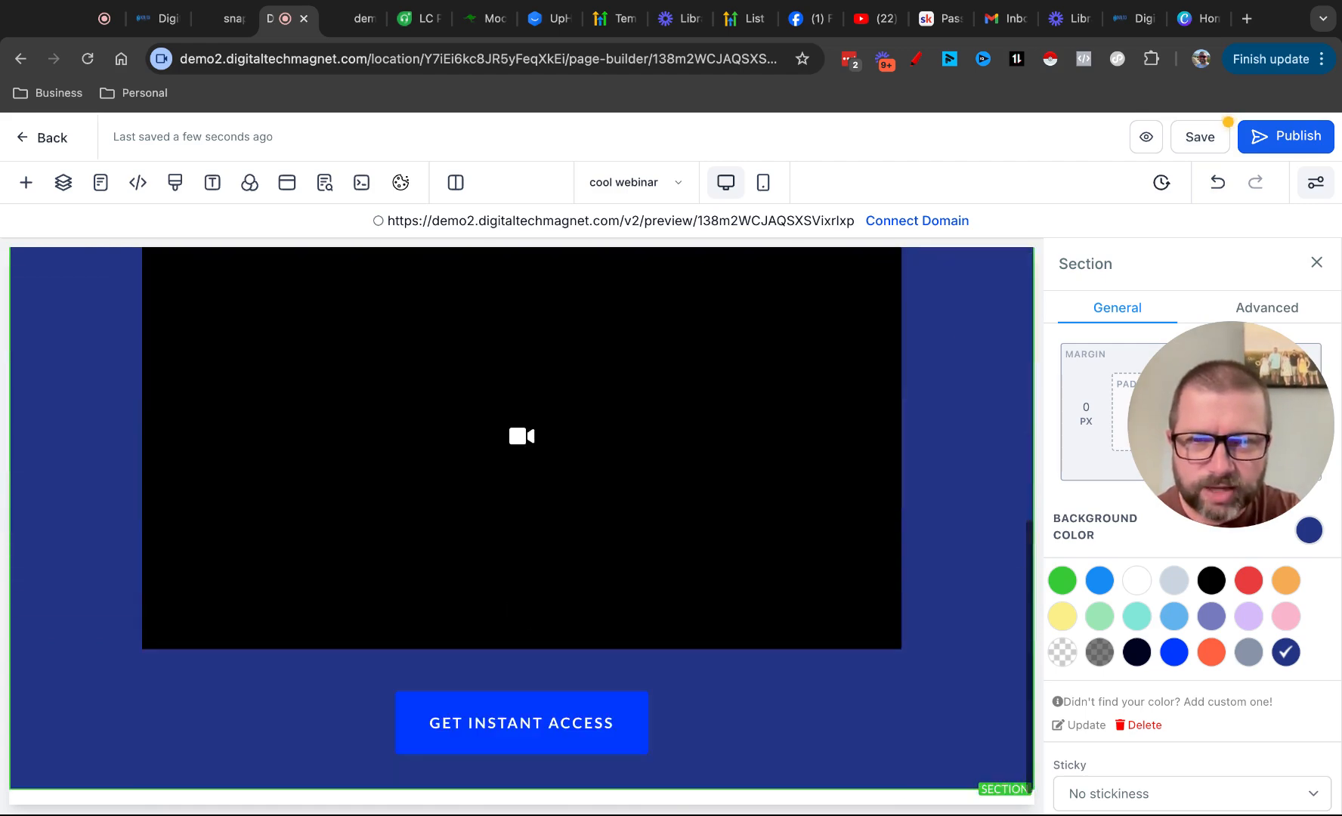
click(552, 716)
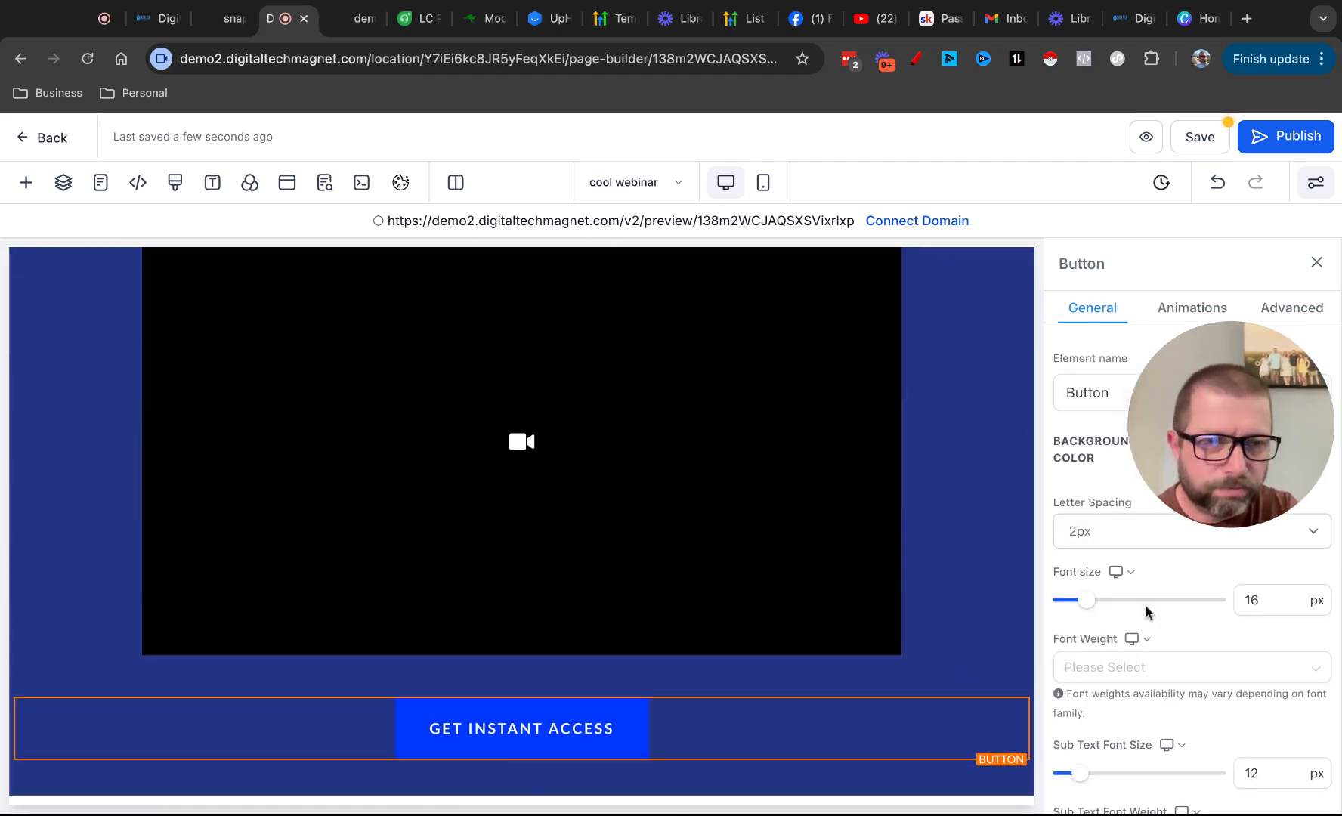
click(1309, 453)
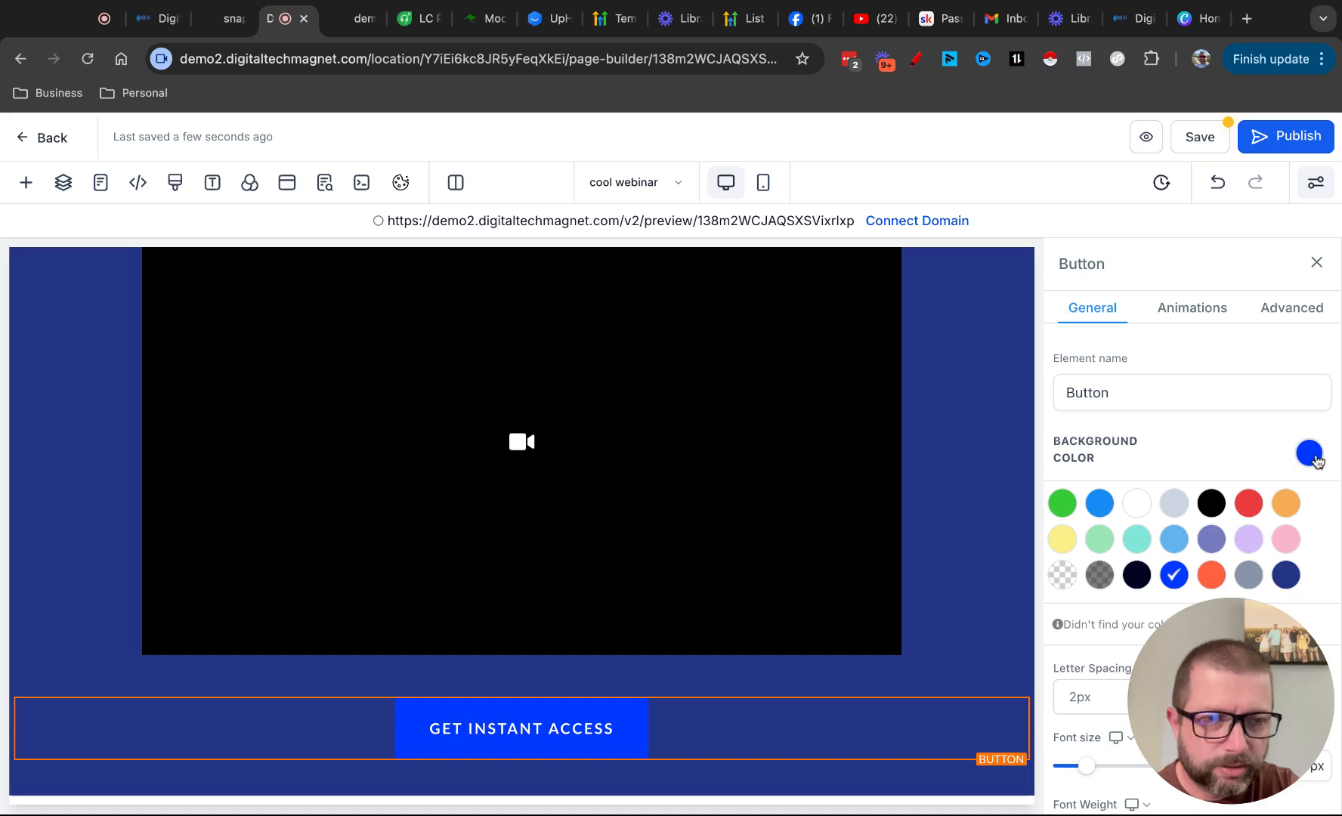
Try green, yellow, red, orange-red and pink as the GET INSTANT ACCESS button's background colour
click(1061, 503)
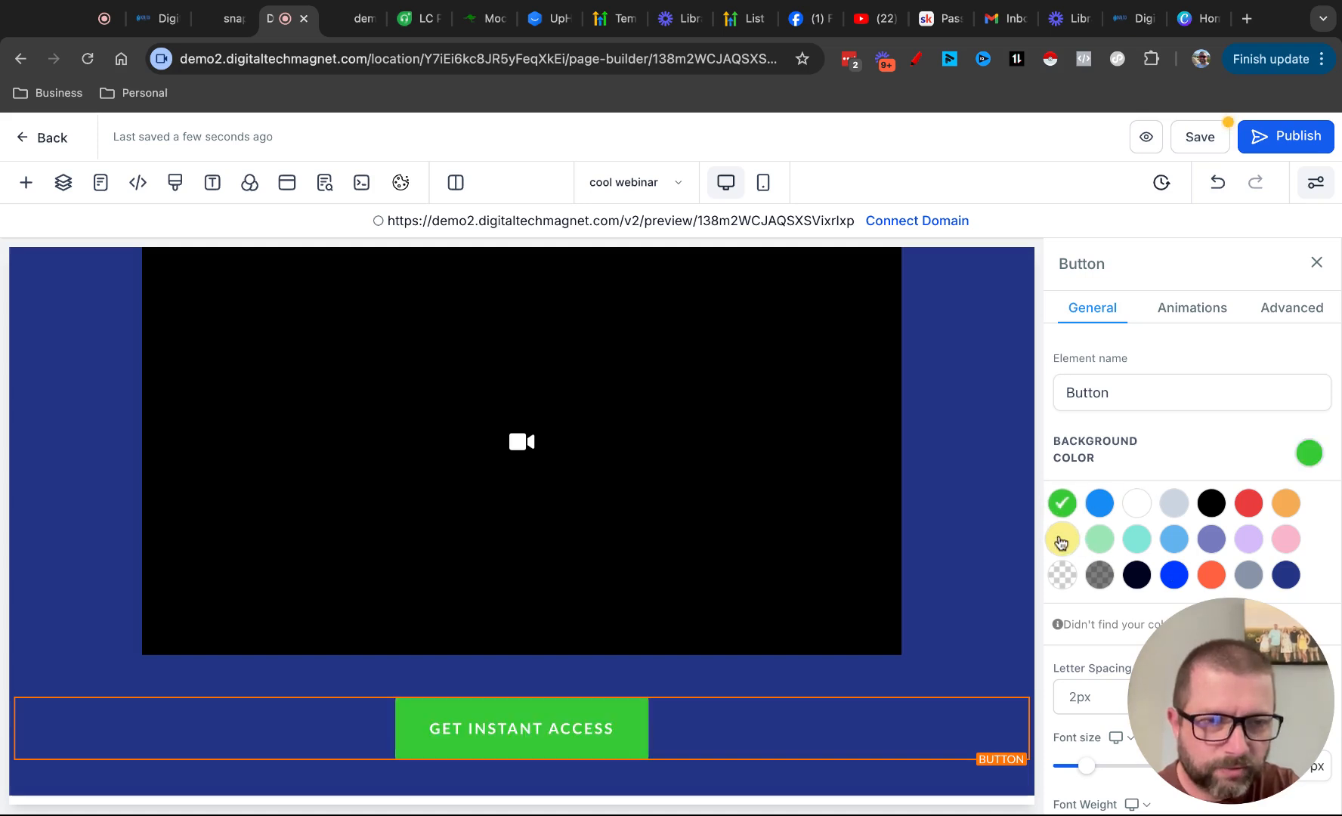
click(1062, 539)
click(1243, 504)
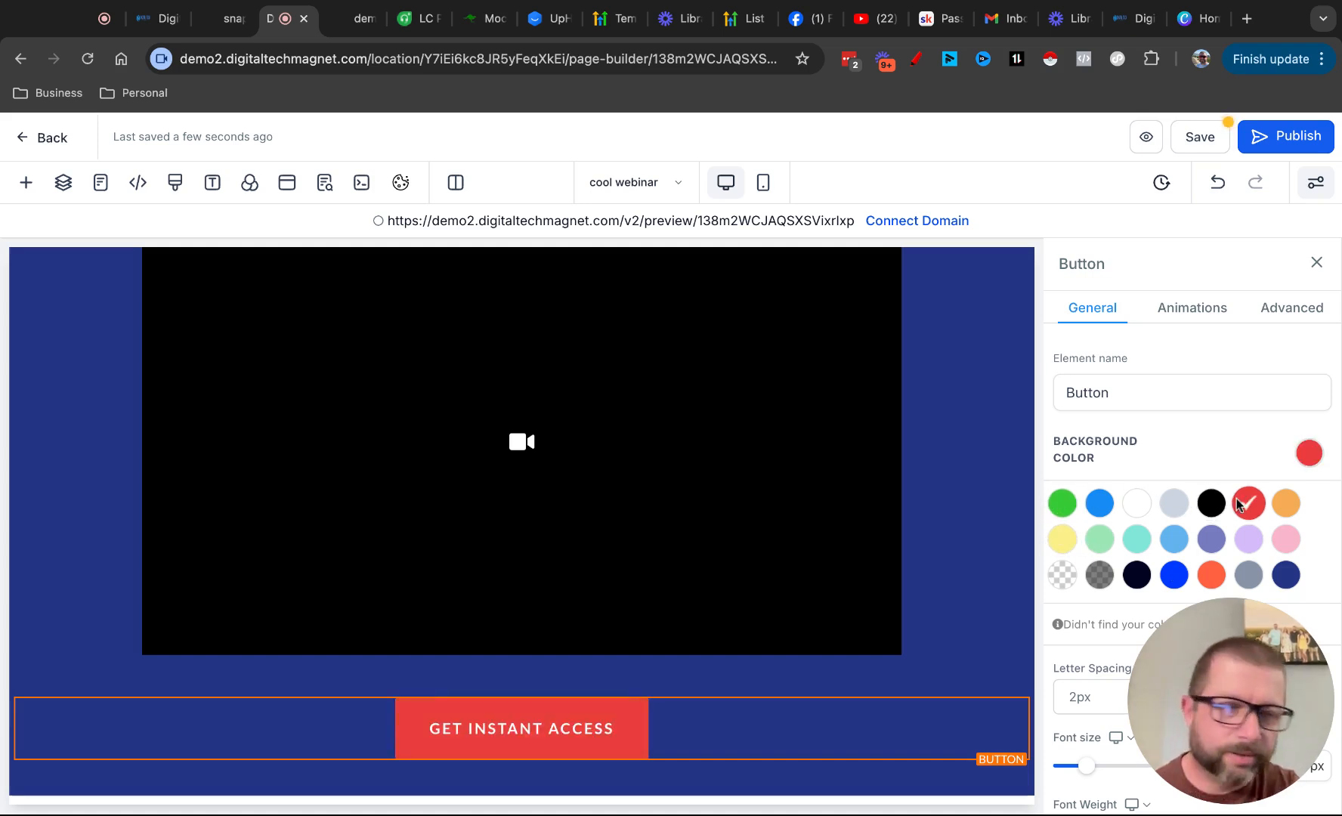
click(1211, 574)
click(1287, 541)
Set the GET INSTANT ACCESS button's background to light orange and look over the recoloured section
click(1286, 504)
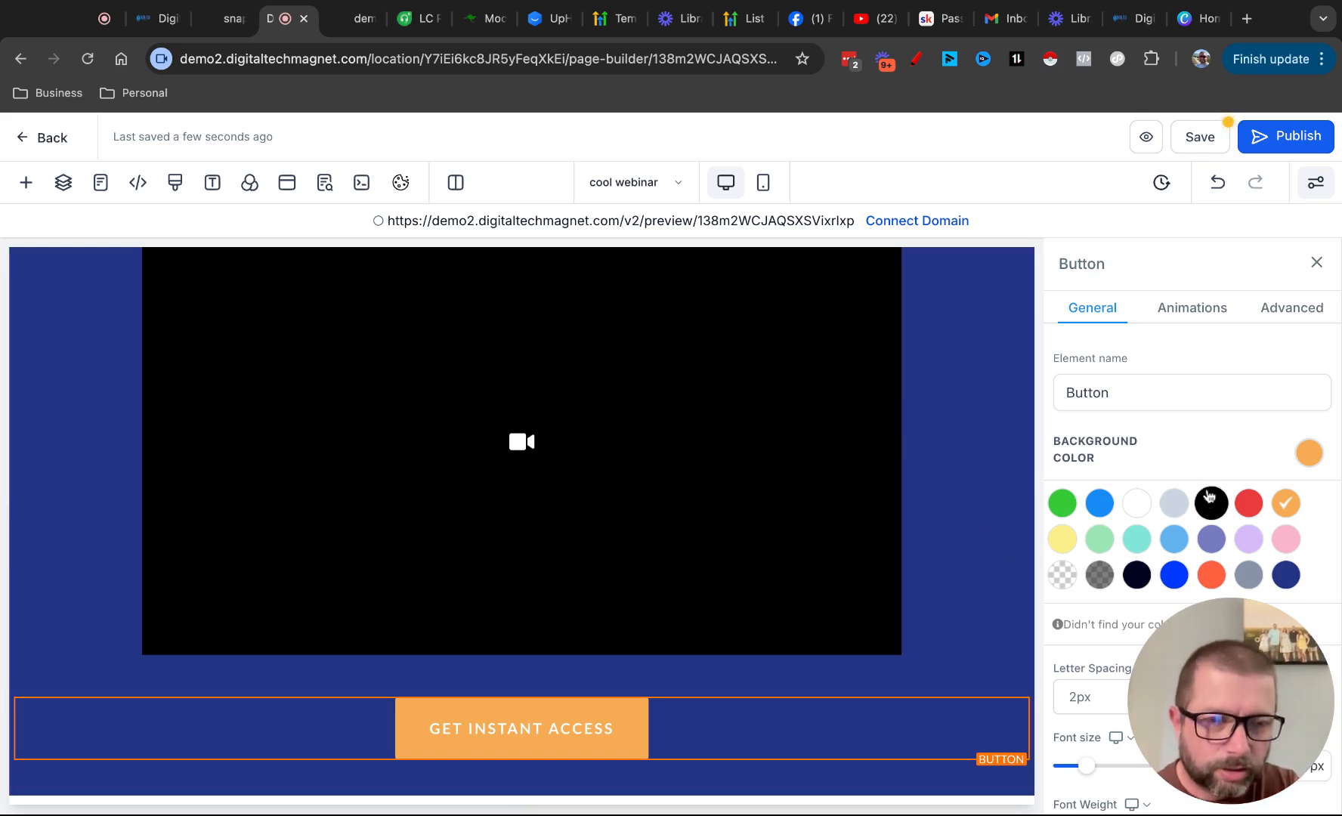
scroll(1207, 494, down, 6)
scroll(1208, 494, up, 6)
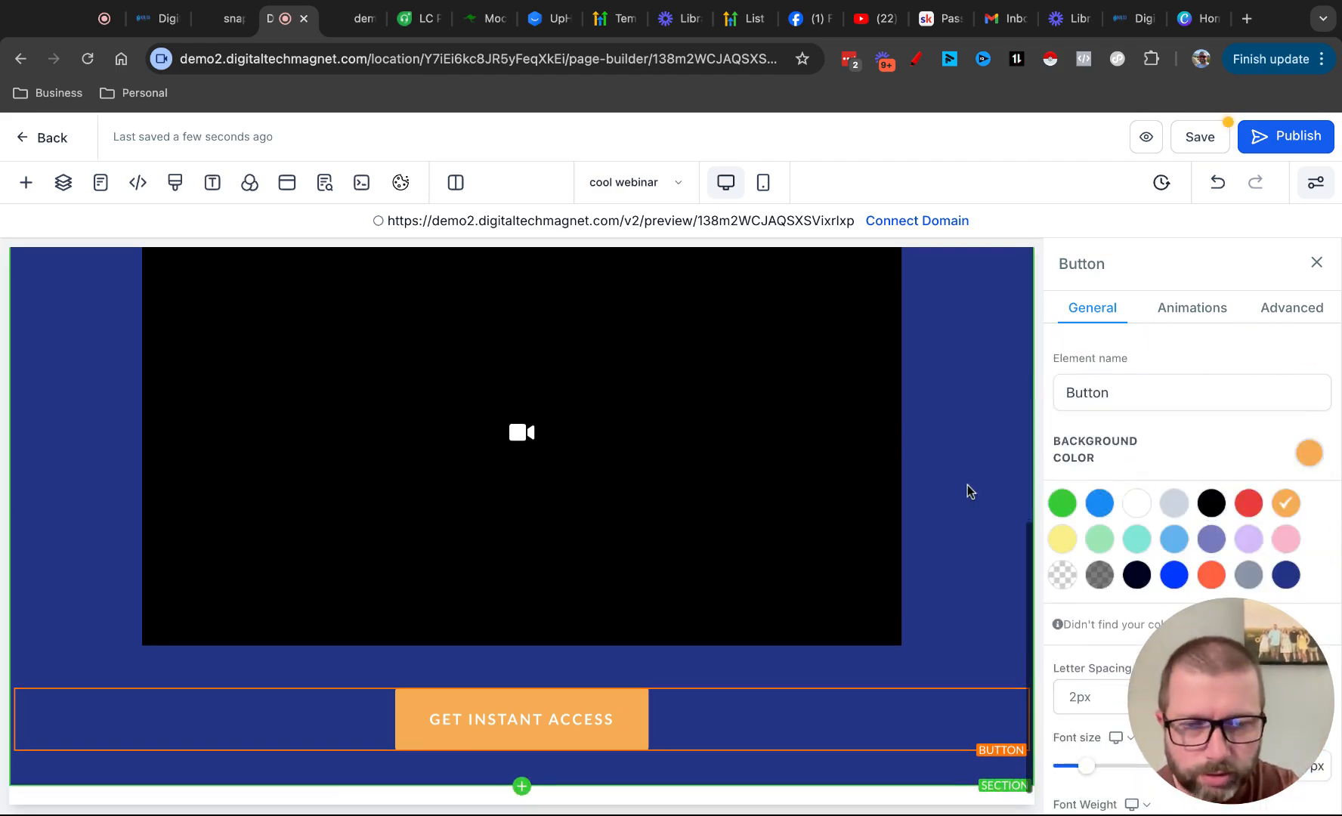
scroll(968, 484, up, 7)
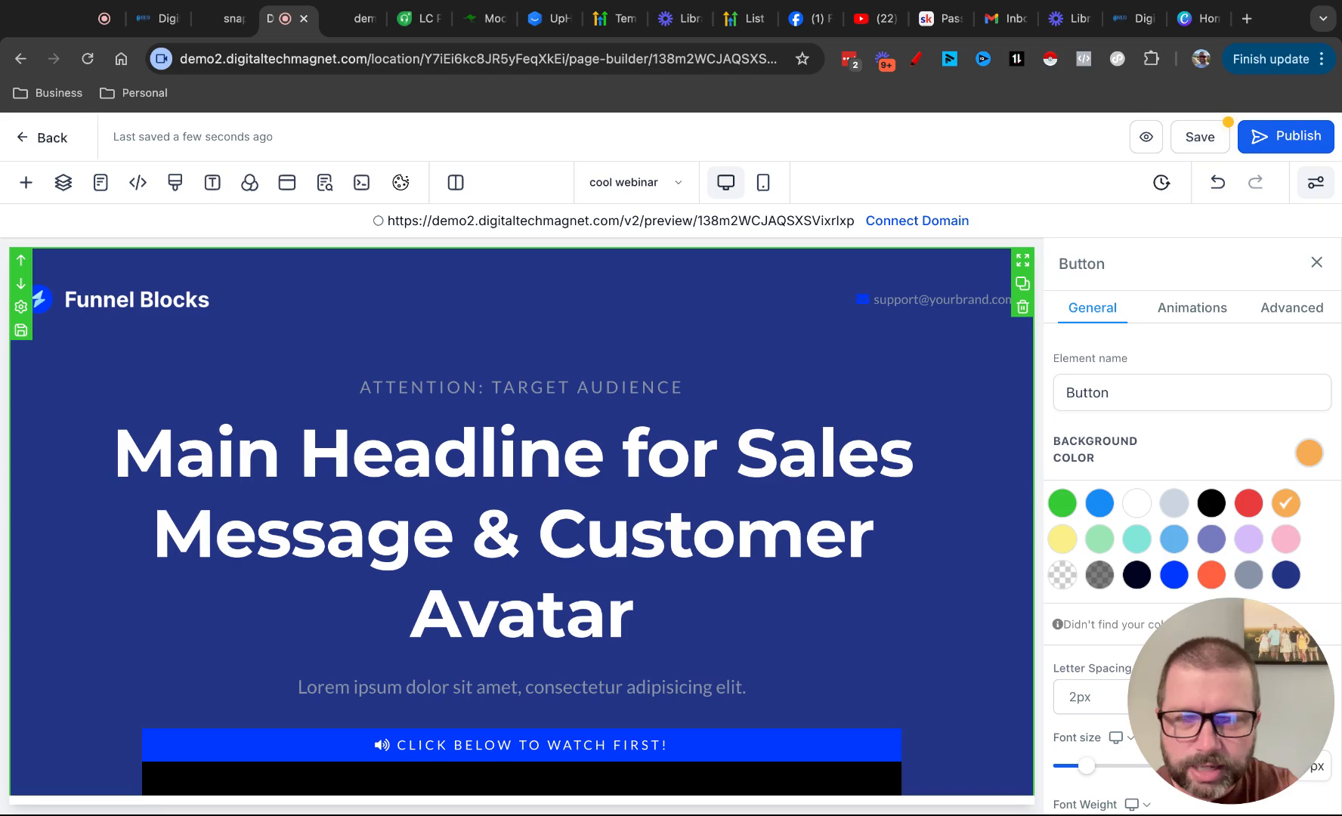